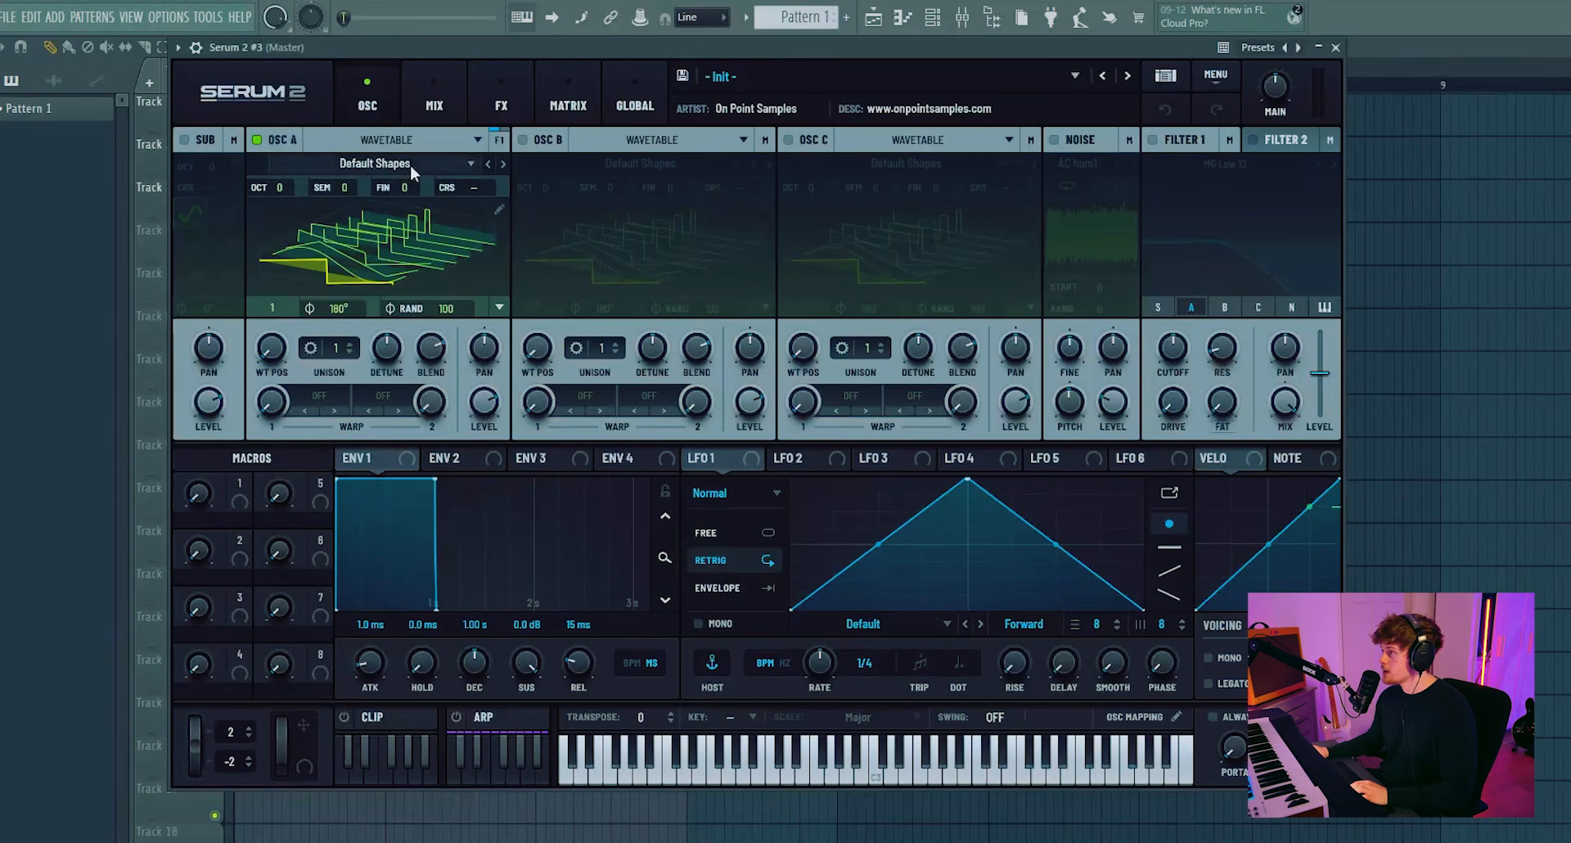
# - Load the Default Shapes wavetable into oscillator A and set its wavetable position to 2
pyautogui.click(411, 166)
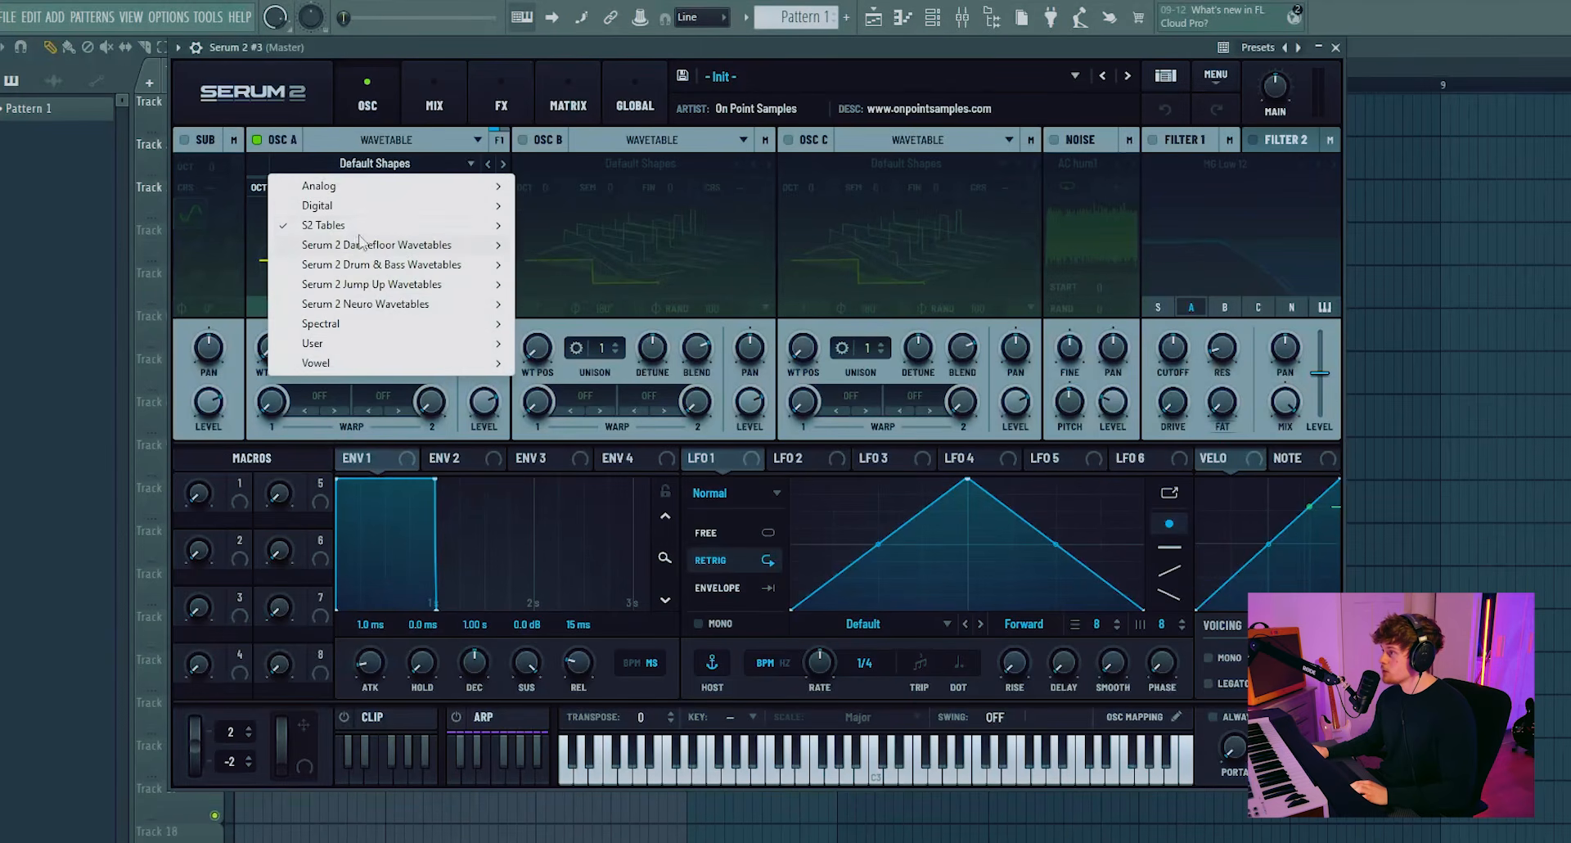
pyautogui.moveTo(355, 230)
pyautogui.click(575, 262)
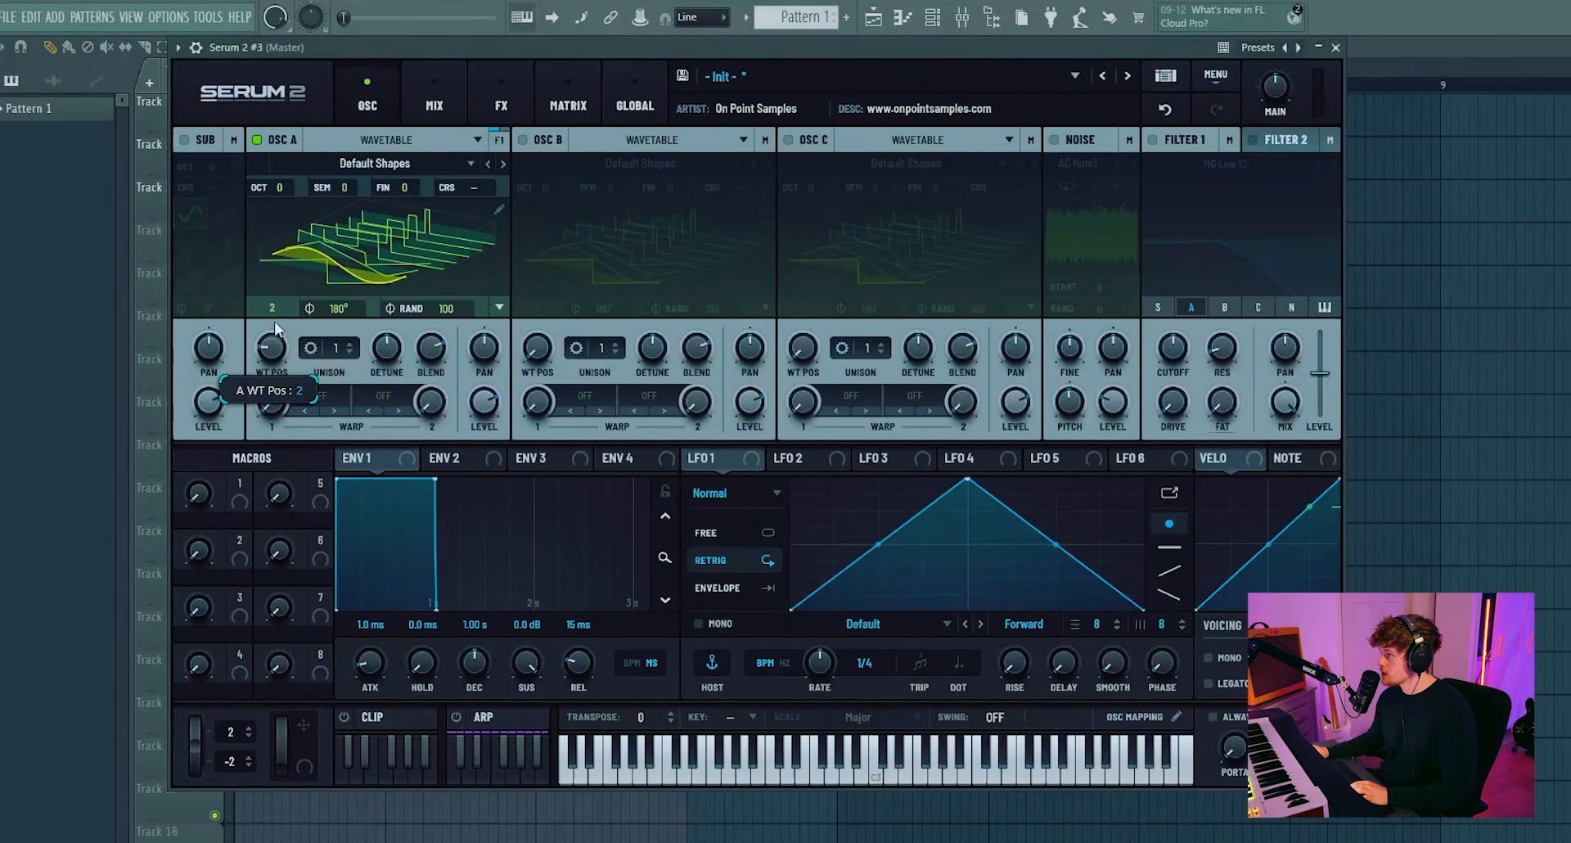
pyautogui.click(351, 260)
# - Enable oscillator B and switch its type to Sample
pyautogui.click(523, 140)
pyautogui.click(352, 283)
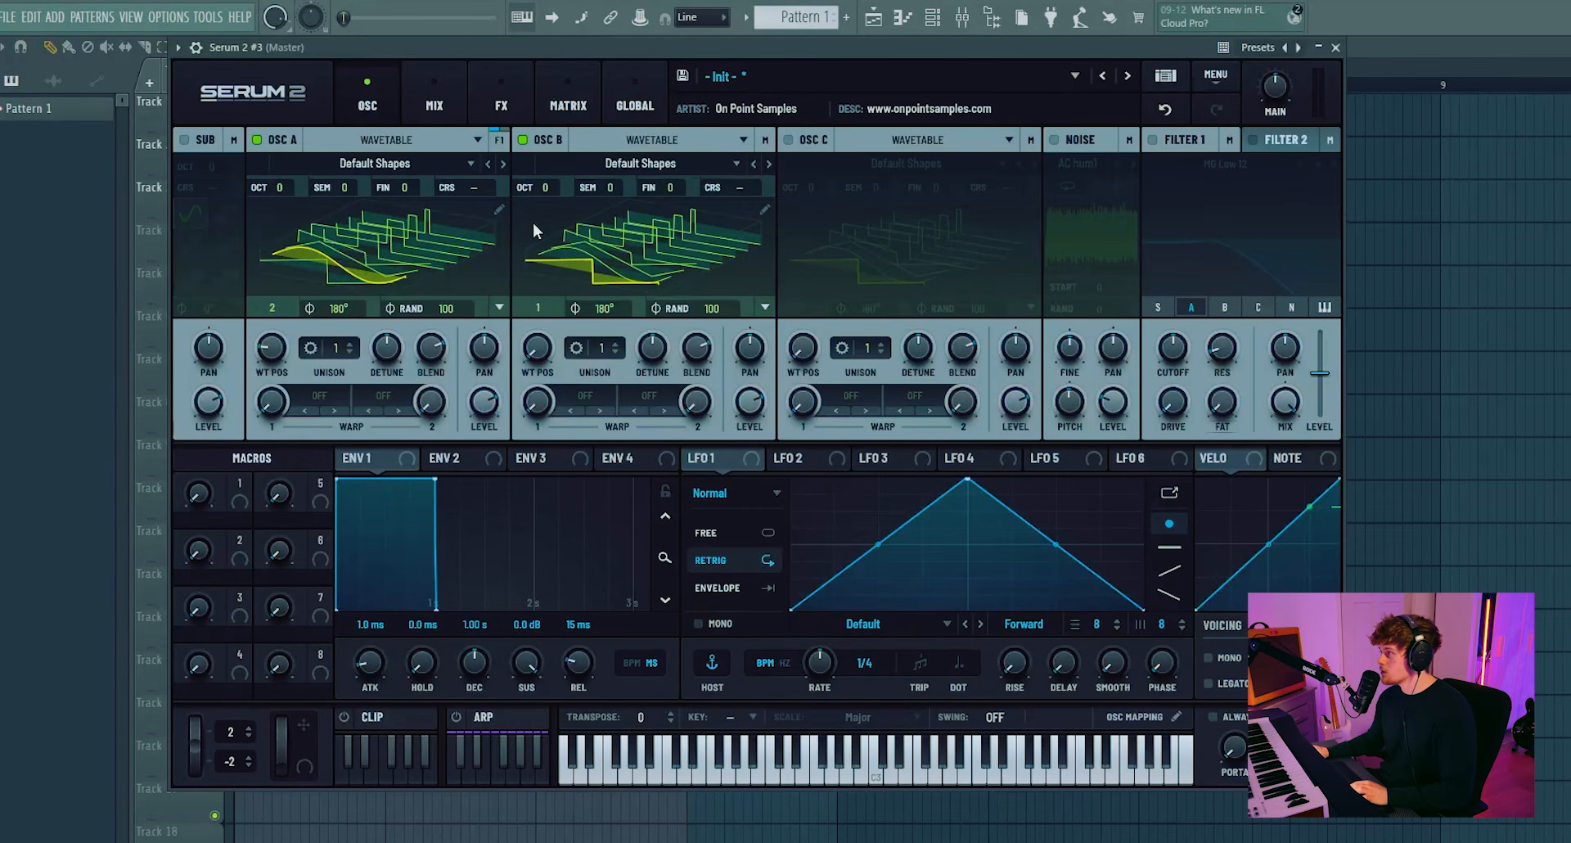
pyautogui.click(653, 140)
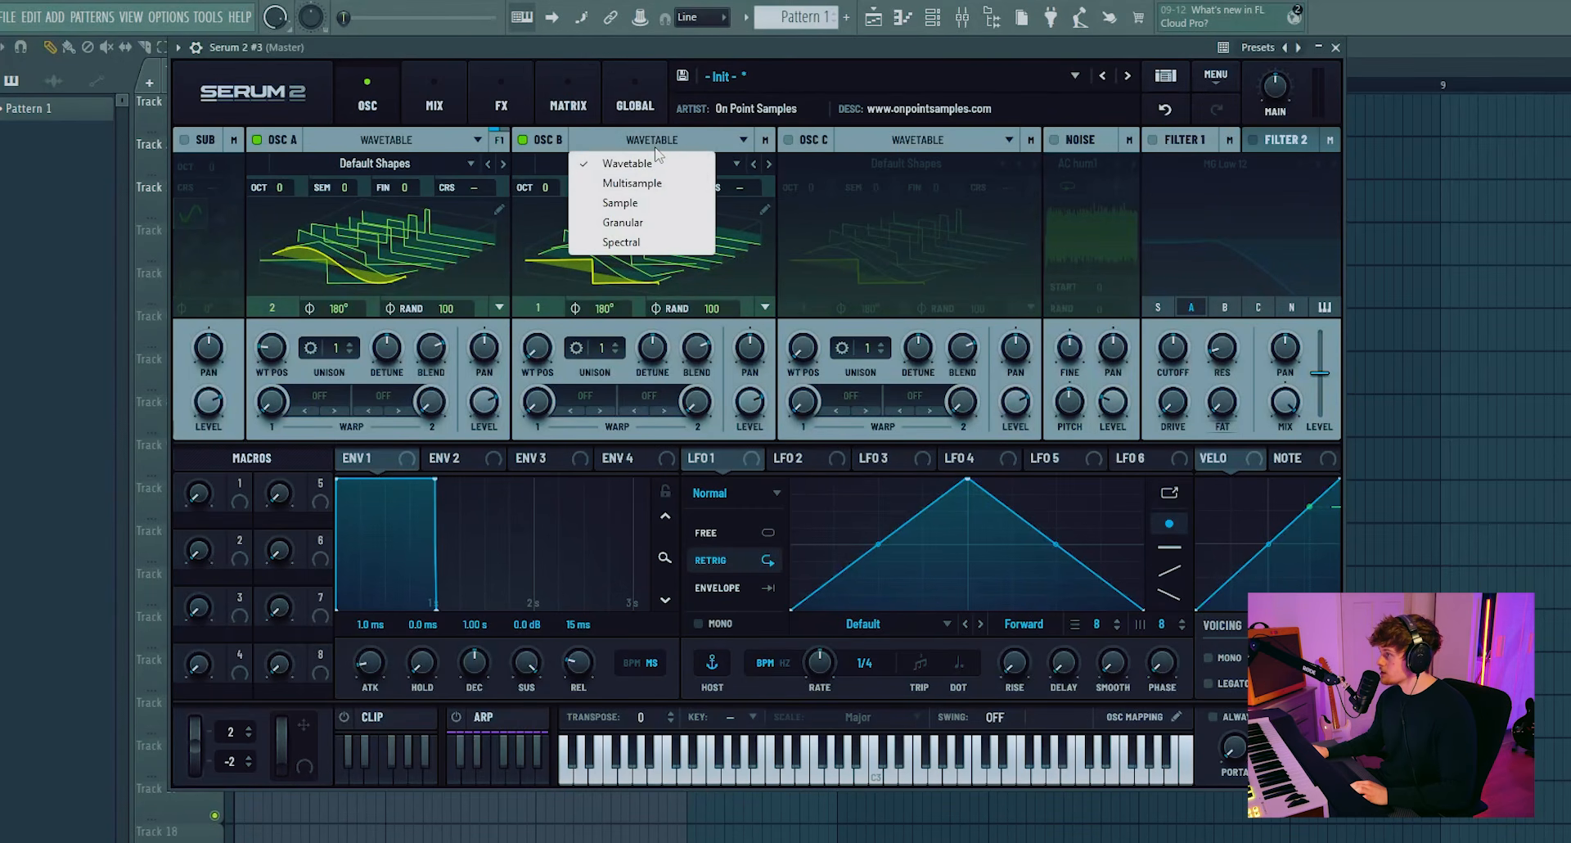
pyautogui.click(619, 203)
# - Load the factory kick sample XFDuda Kick 03 into oscillator B and audition it without oscillator A
pyautogui.moveTo(761, 213)
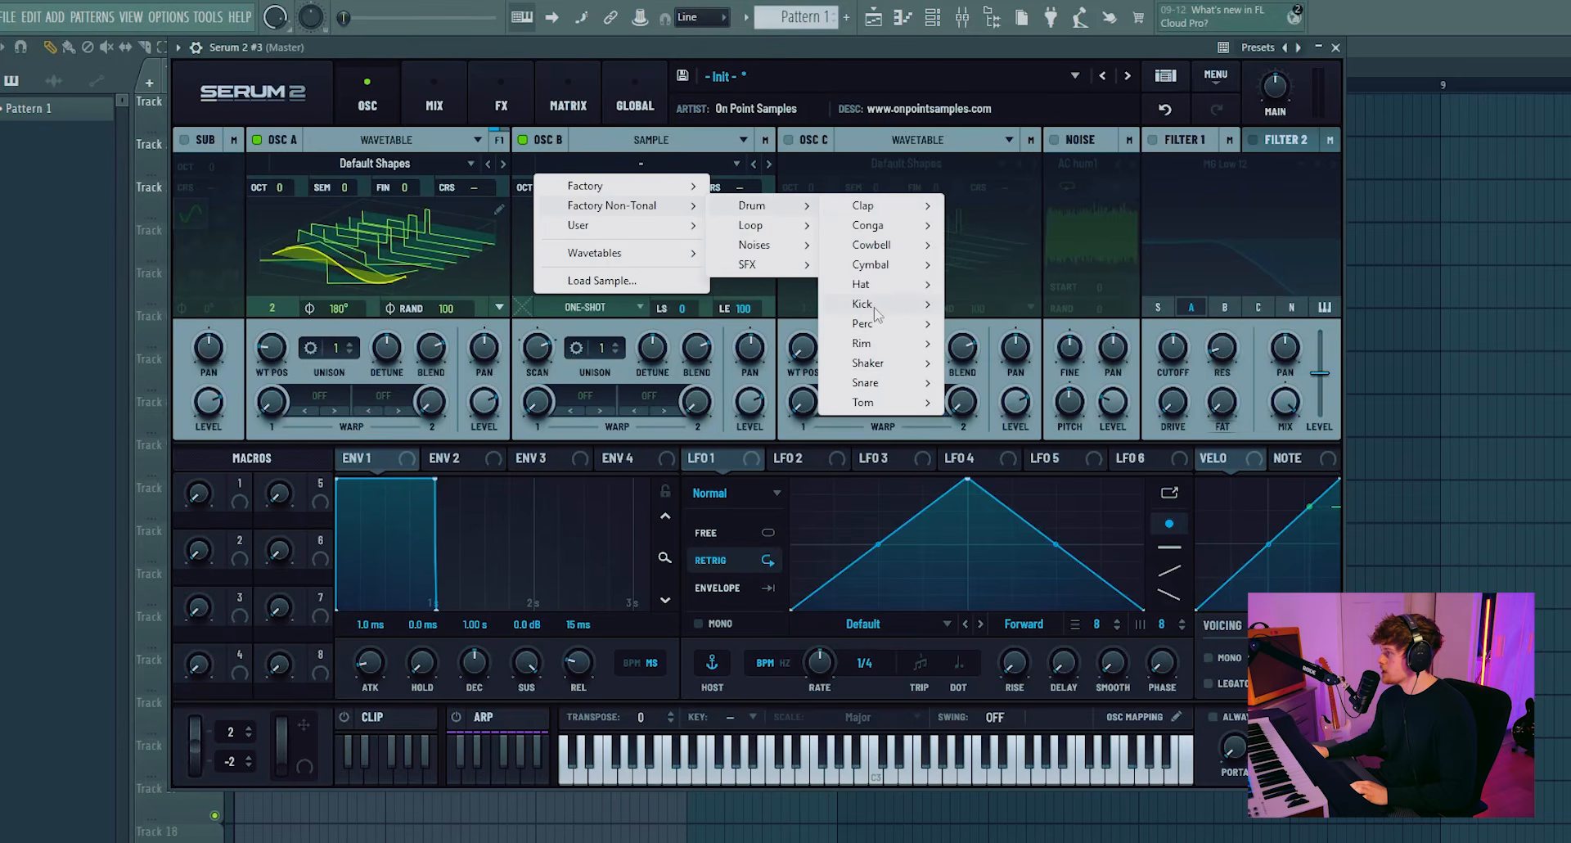
pyautogui.moveTo(875, 307)
pyautogui.moveTo(1023, 304)
pyautogui.click(1158, 308)
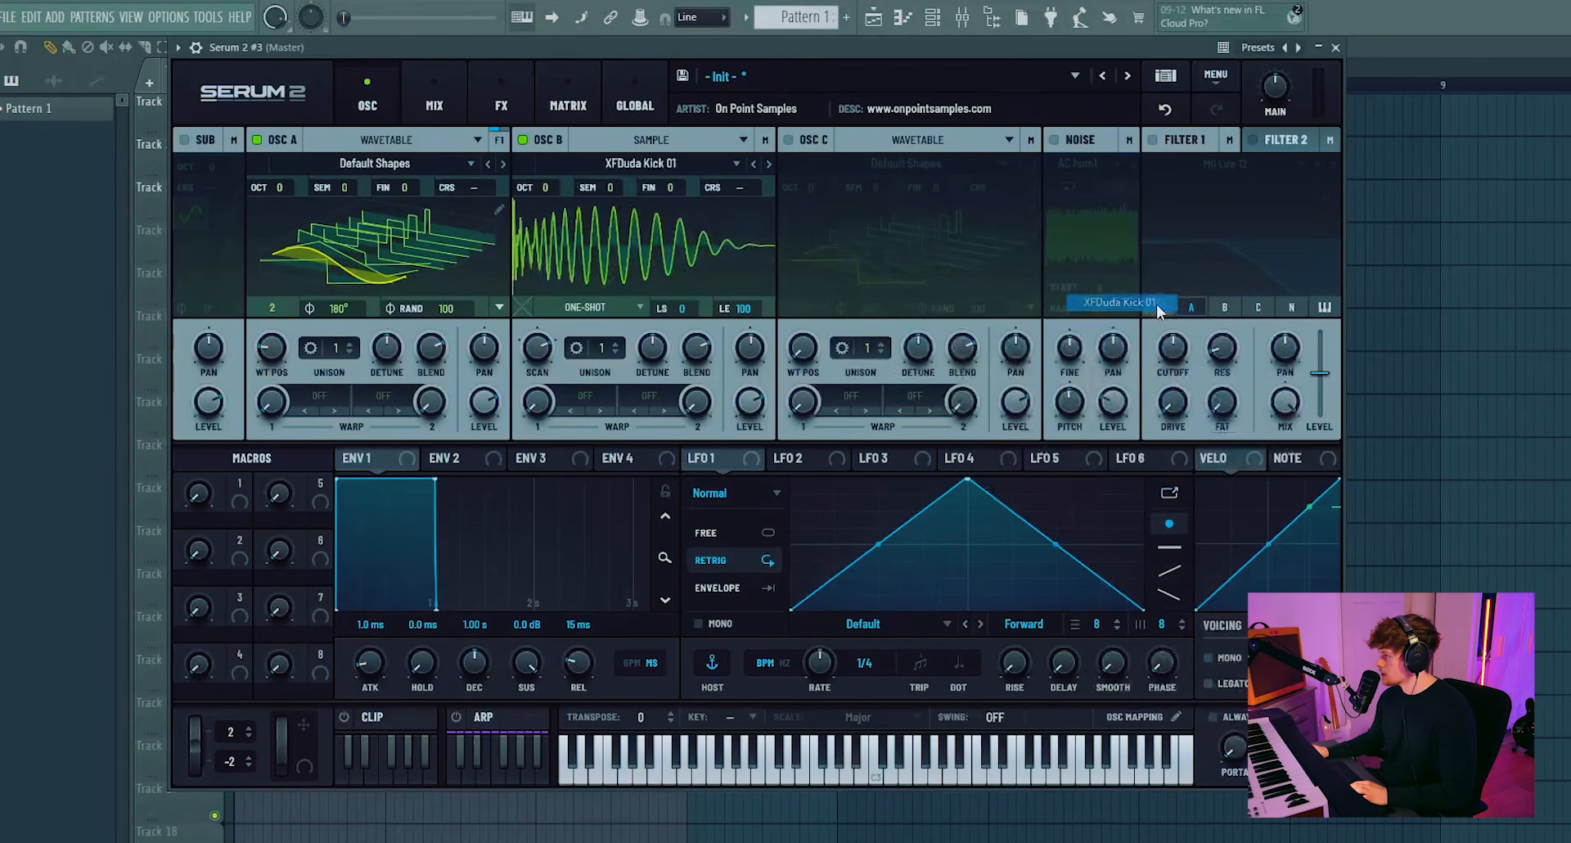
pyautogui.click(769, 163)
pyautogui.click(769, 163)
pyautogui.click(259, 140)
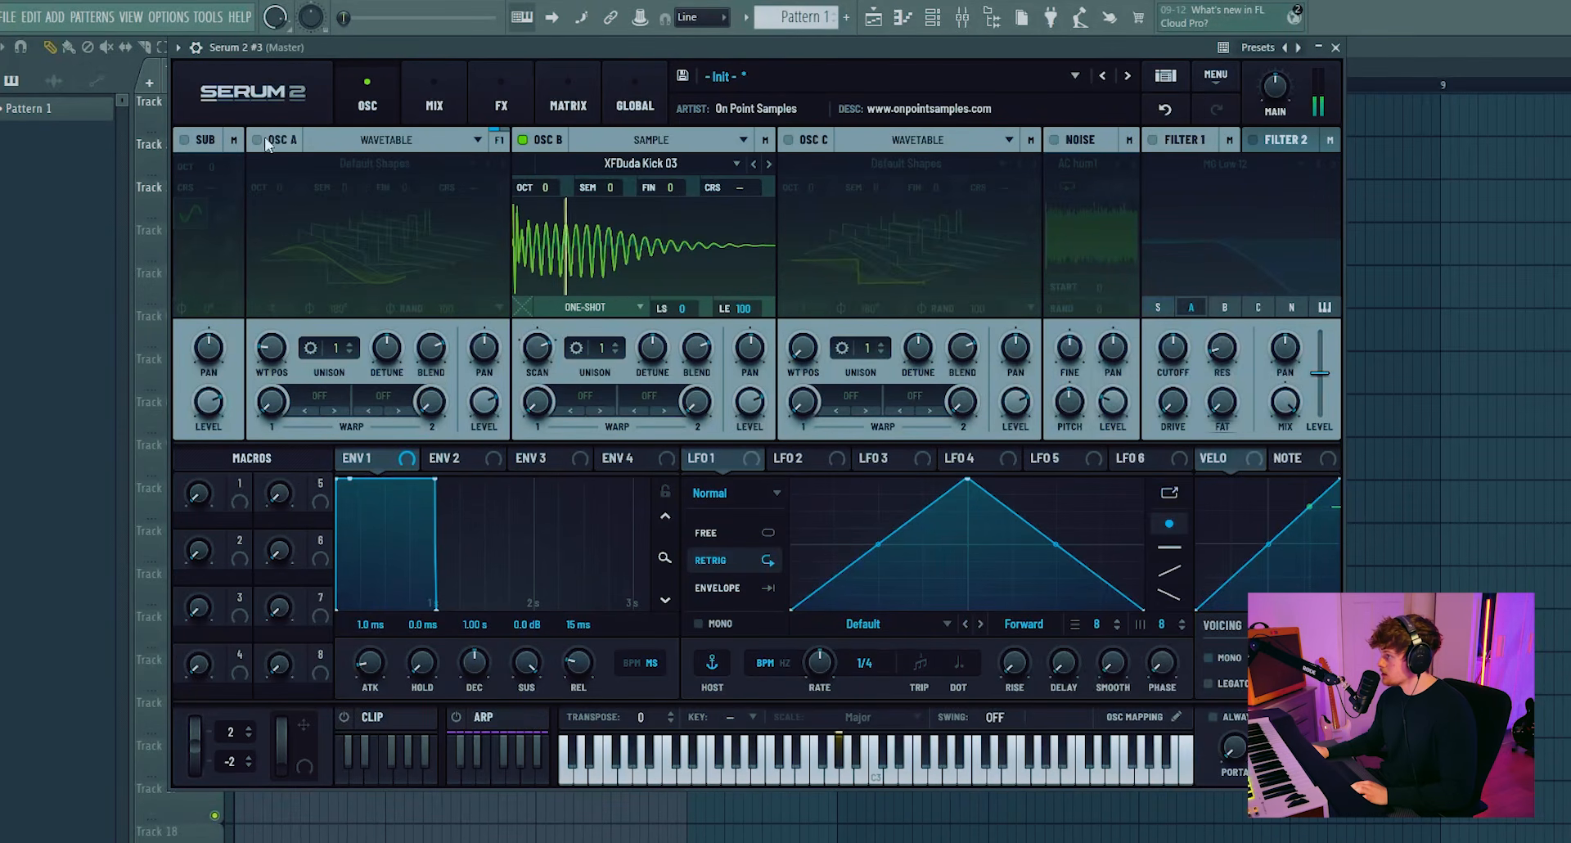
pyautogui.rightClick(745, 311)
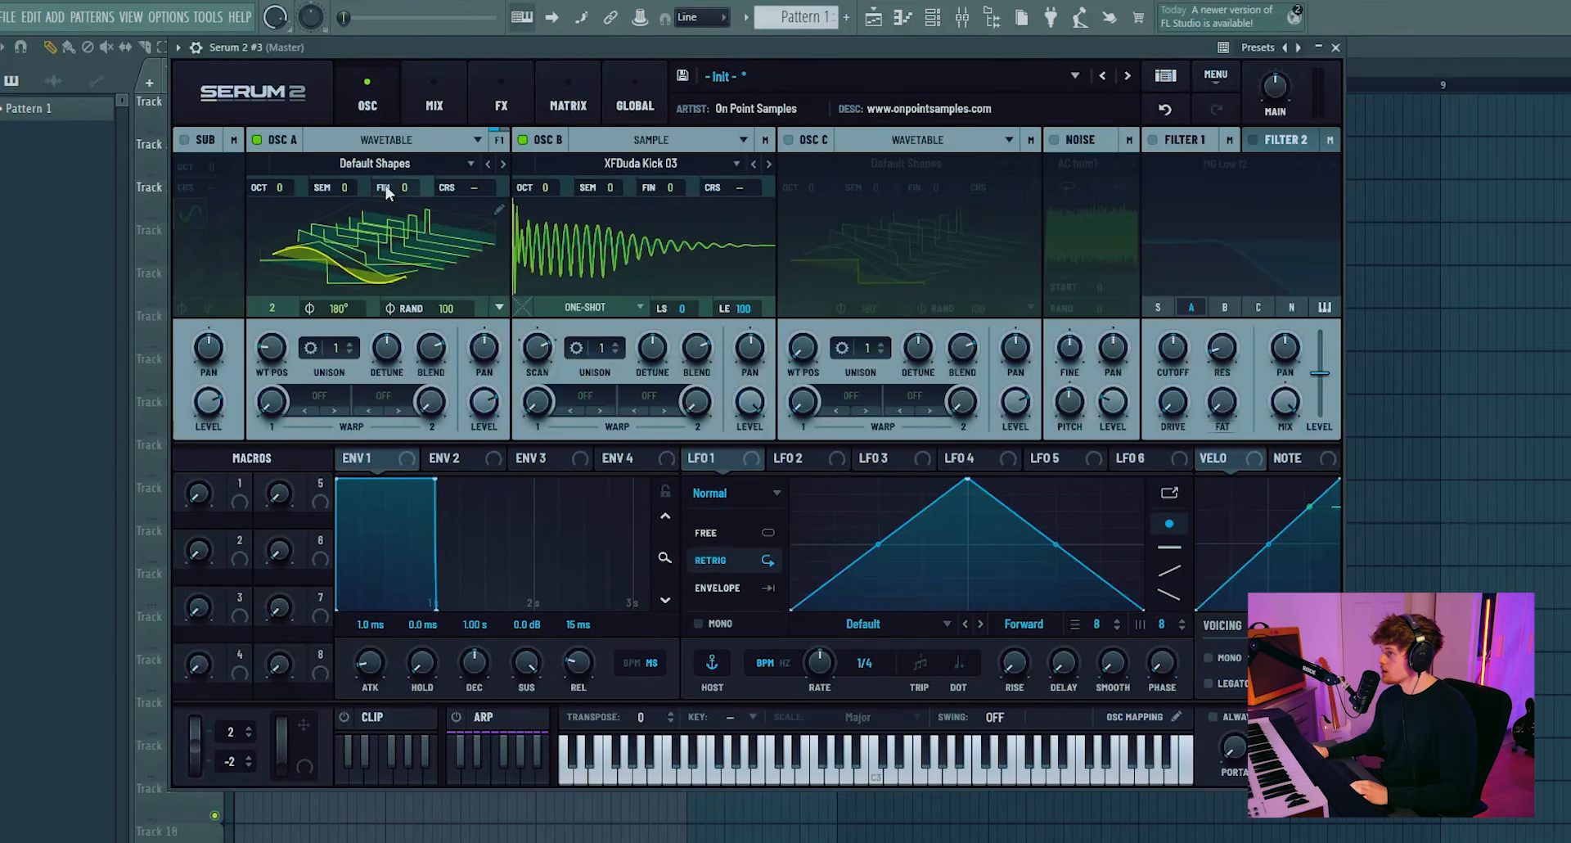
# - Enable Filter 1 and route its output to Bus 1 only
pyautogui.click(1162, 135)
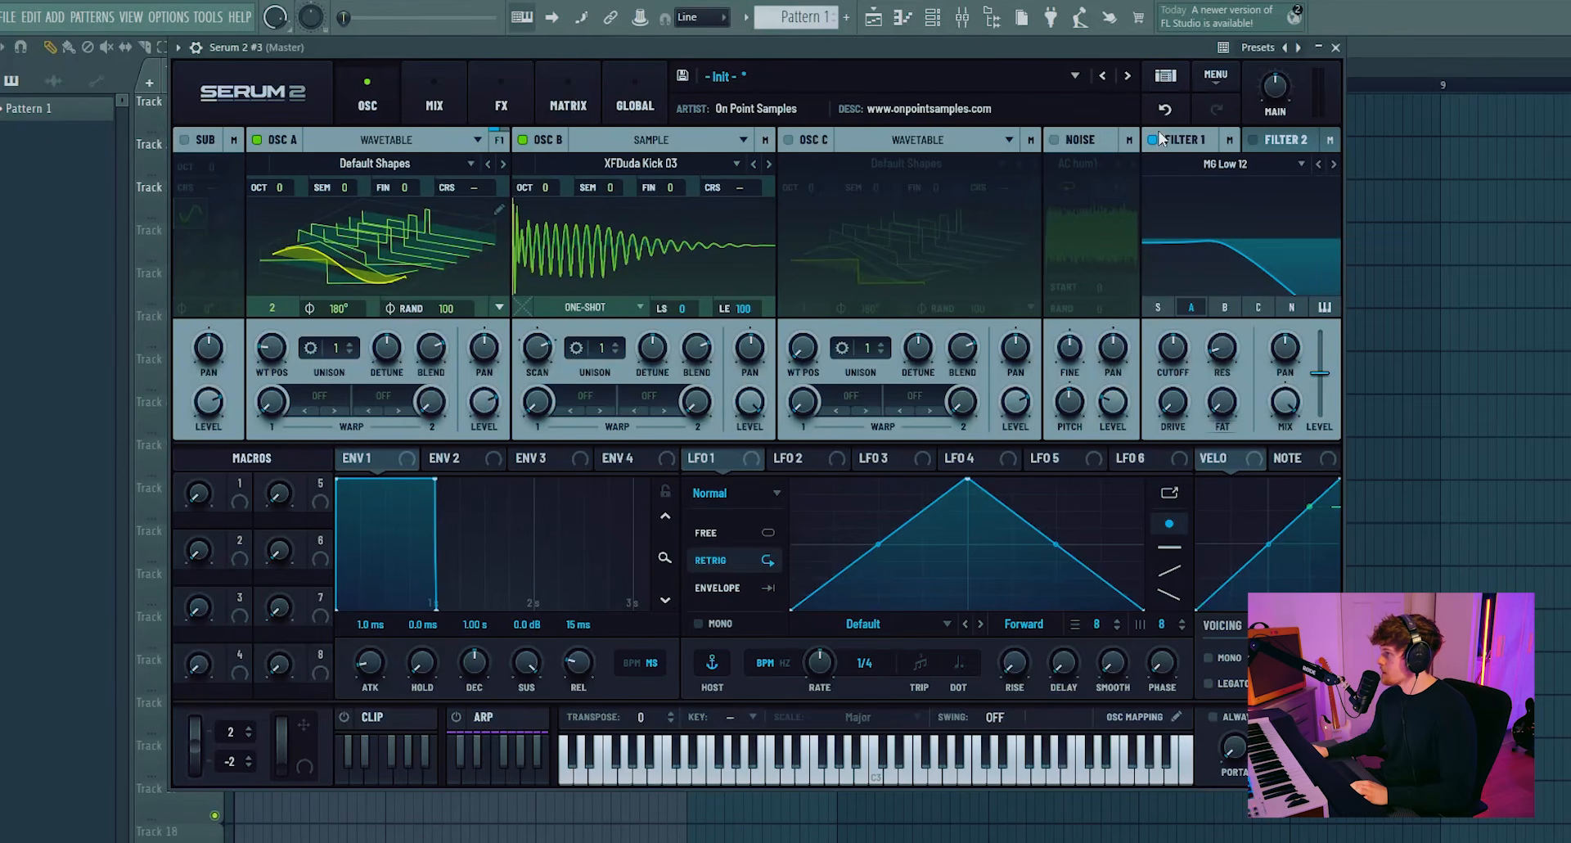
pyautogui.click(1221, 163)
pyautogui.click(1178, 248)
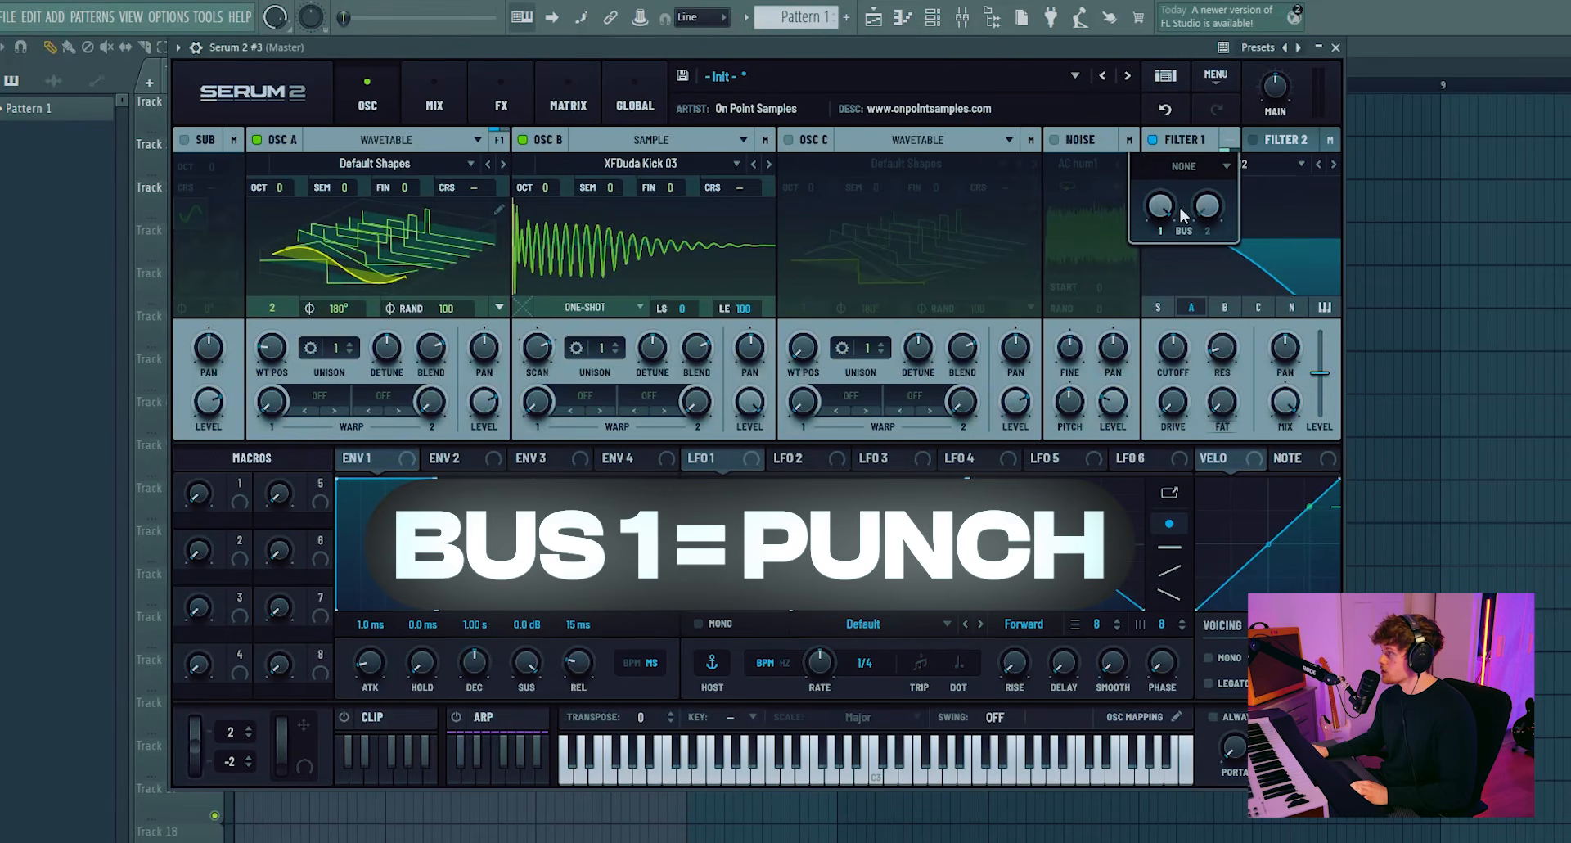
# - Route oscillator B's output directly to Bus 2 only
pyautogui.click(767, 139)
pyautogui.click(720, 165)
pyautogui.click(724, 240)
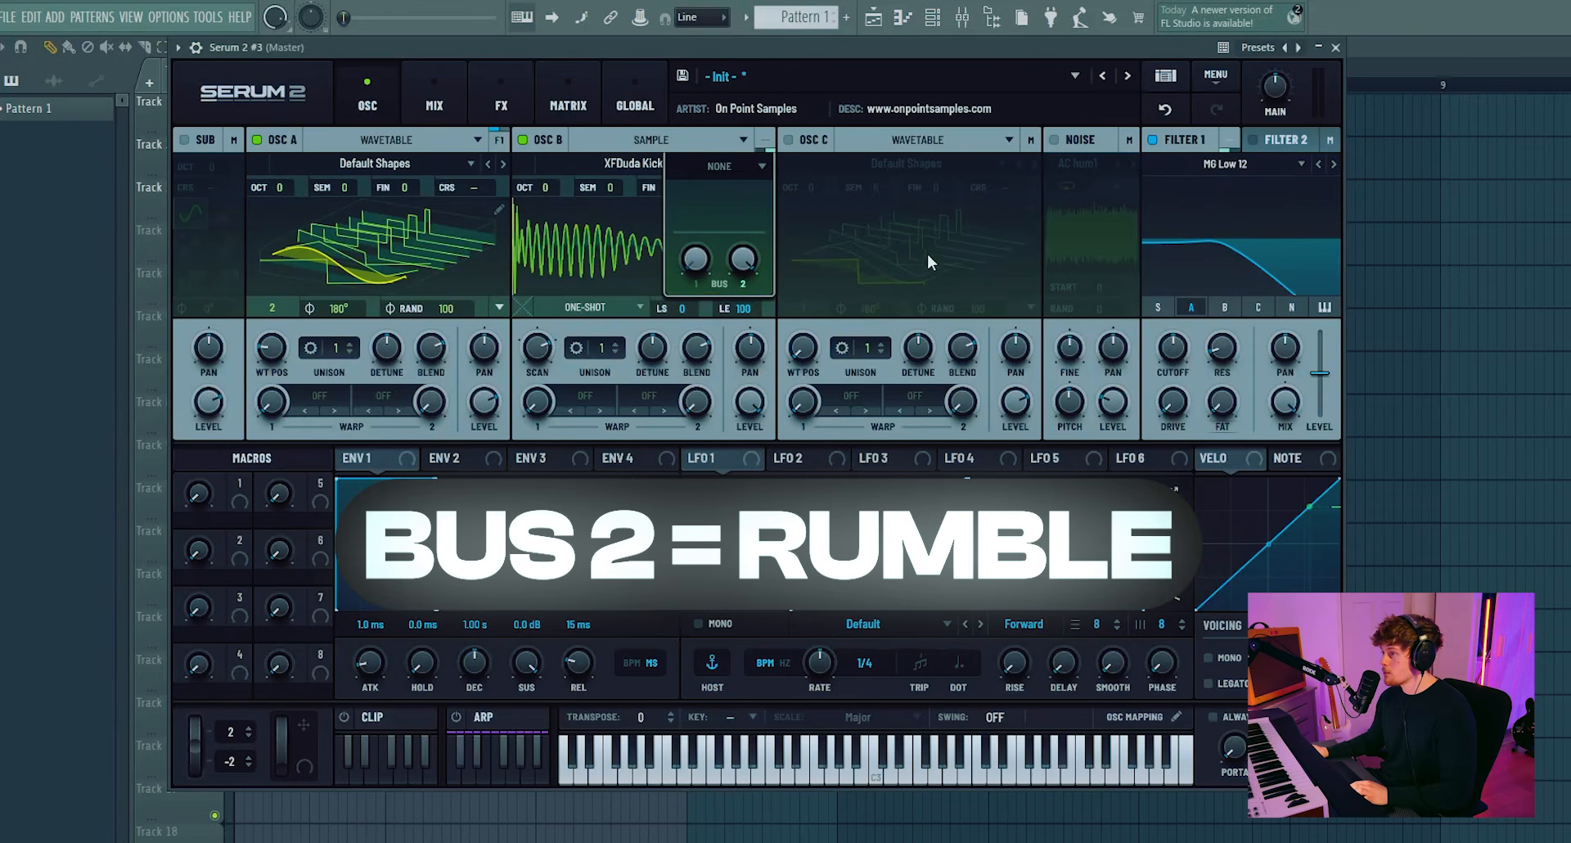
pyautogui.click(923, 248)
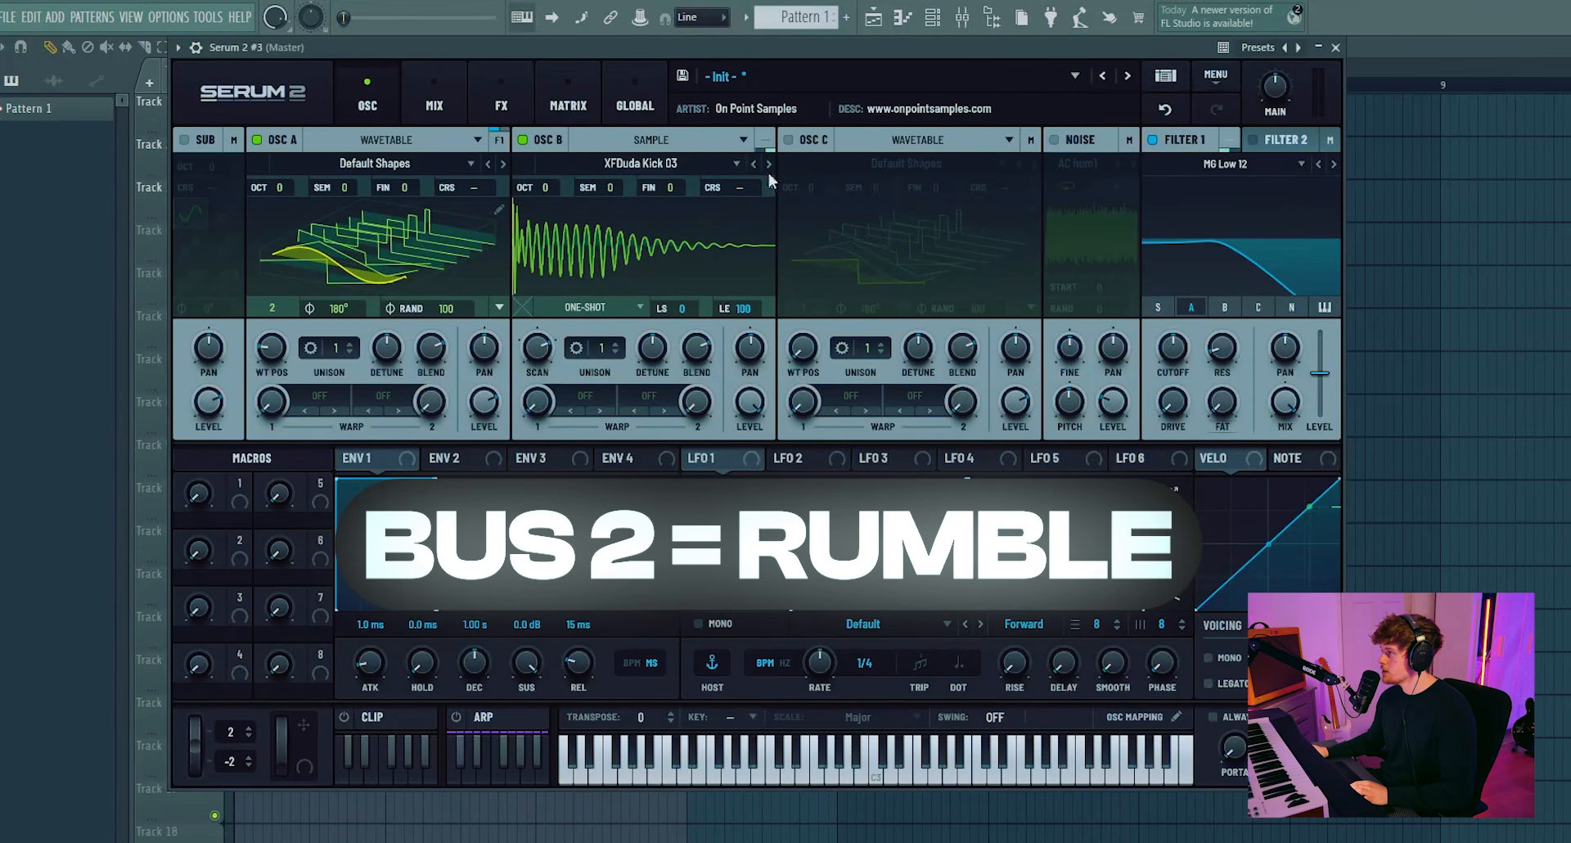
# - With oscillator B switched off, set Filter 1 to the BN 12 type and adjust its drive and cutoff
pyautogui.click(523, 140)
pyautogui.click(1225, 164)
pyautogui.moveTo(1213, 205)
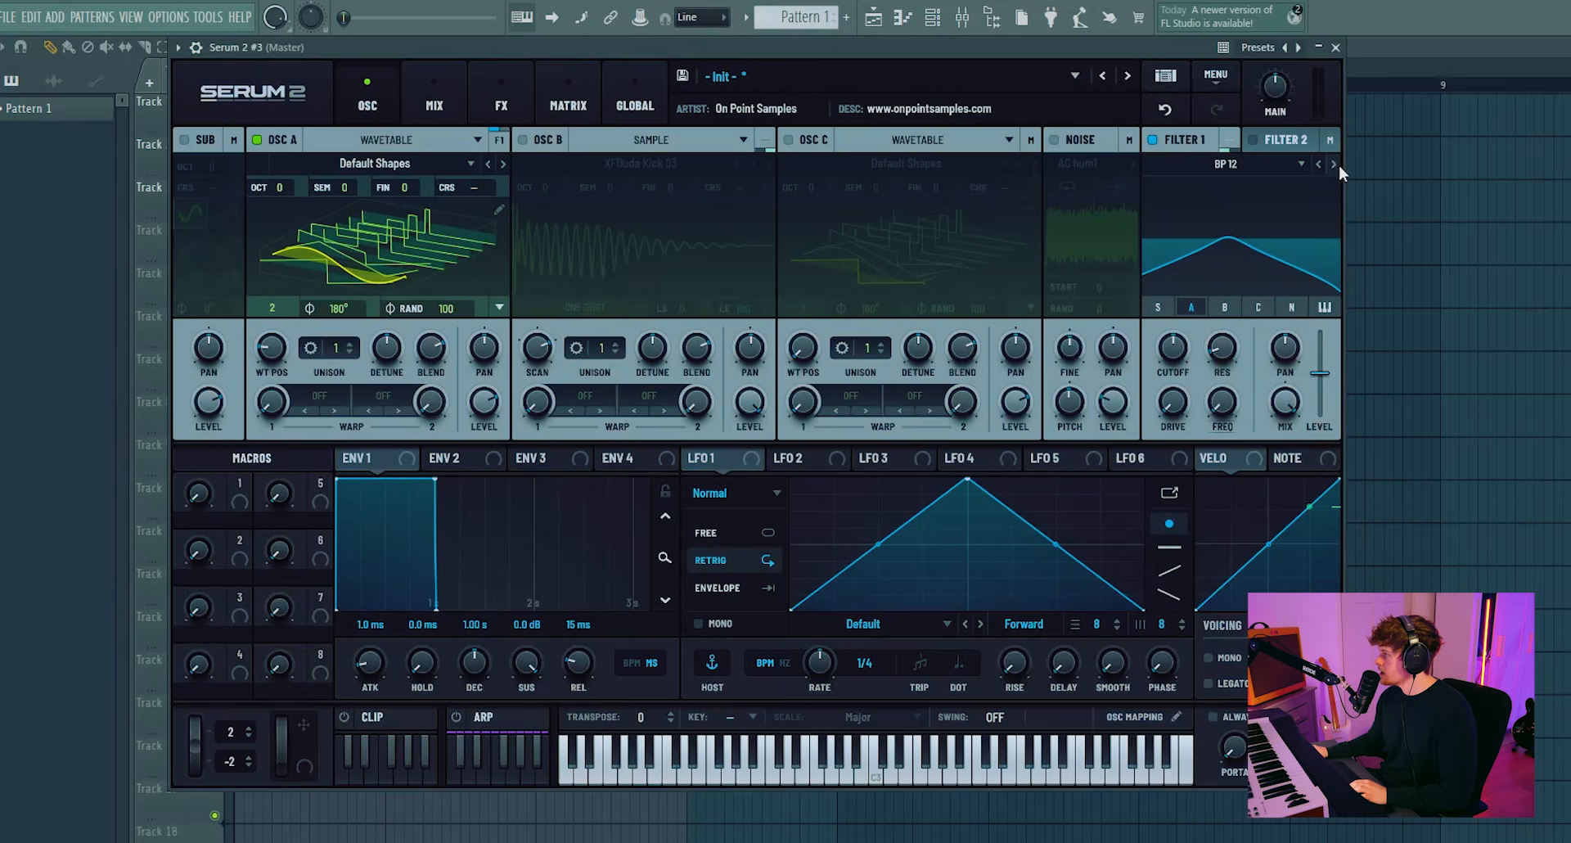
pyautogui.click(1337, 164)
pyautogui.moveTo(1176, 406); pyautogui.dragTo(1257, 11)
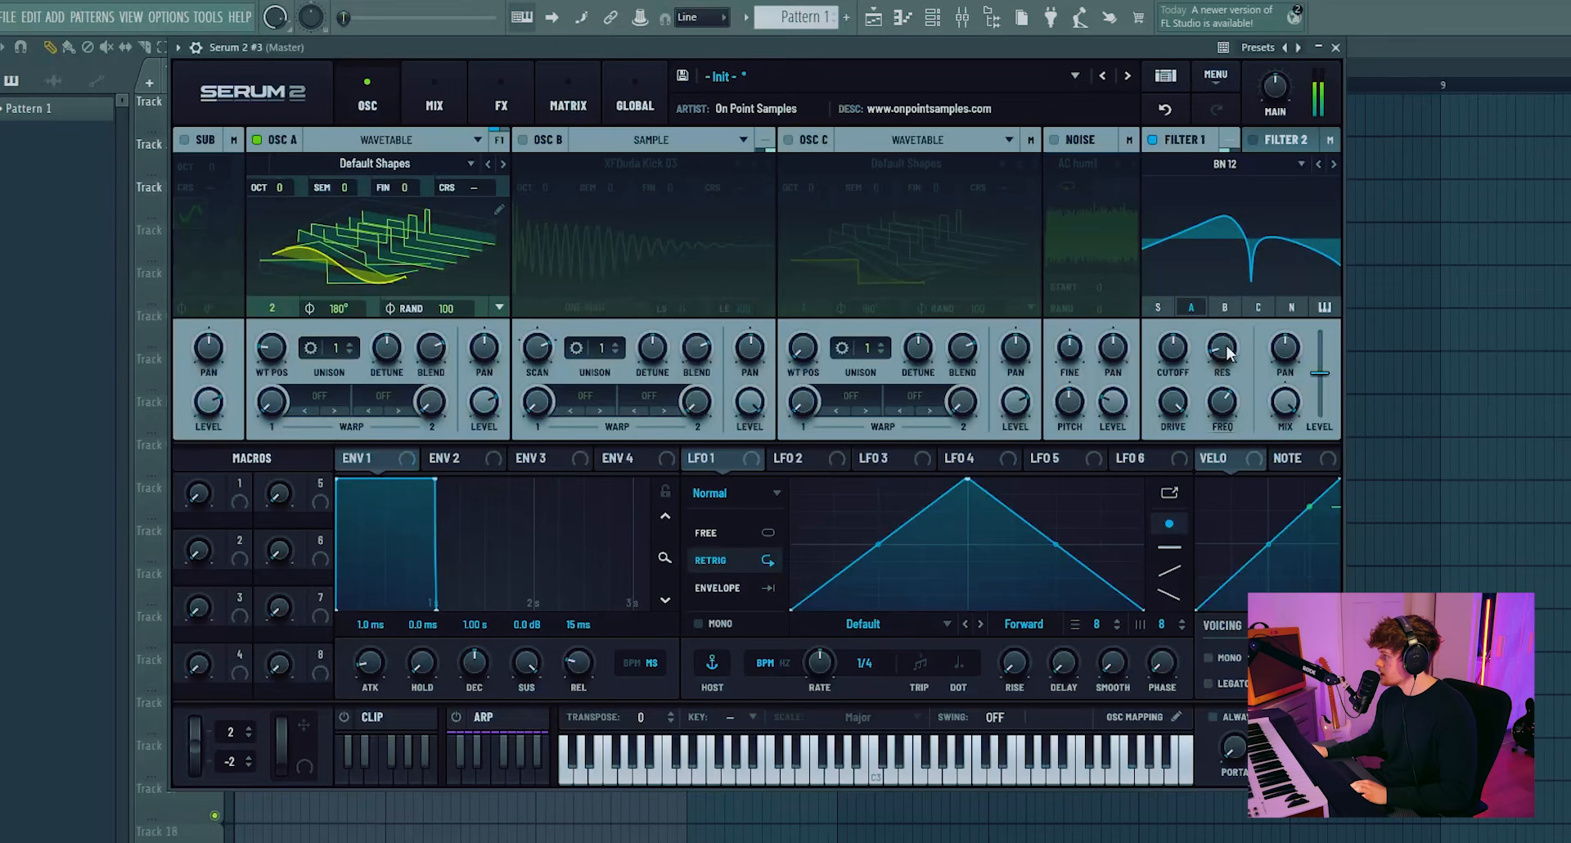
pyautogui.moveTo(1175, 350)
pyautogui.mouseDown()
pyautogui.moveTo(1181, 326)
pyautogui.moveTo(1183, 350)
pyautogui.mouseUp()
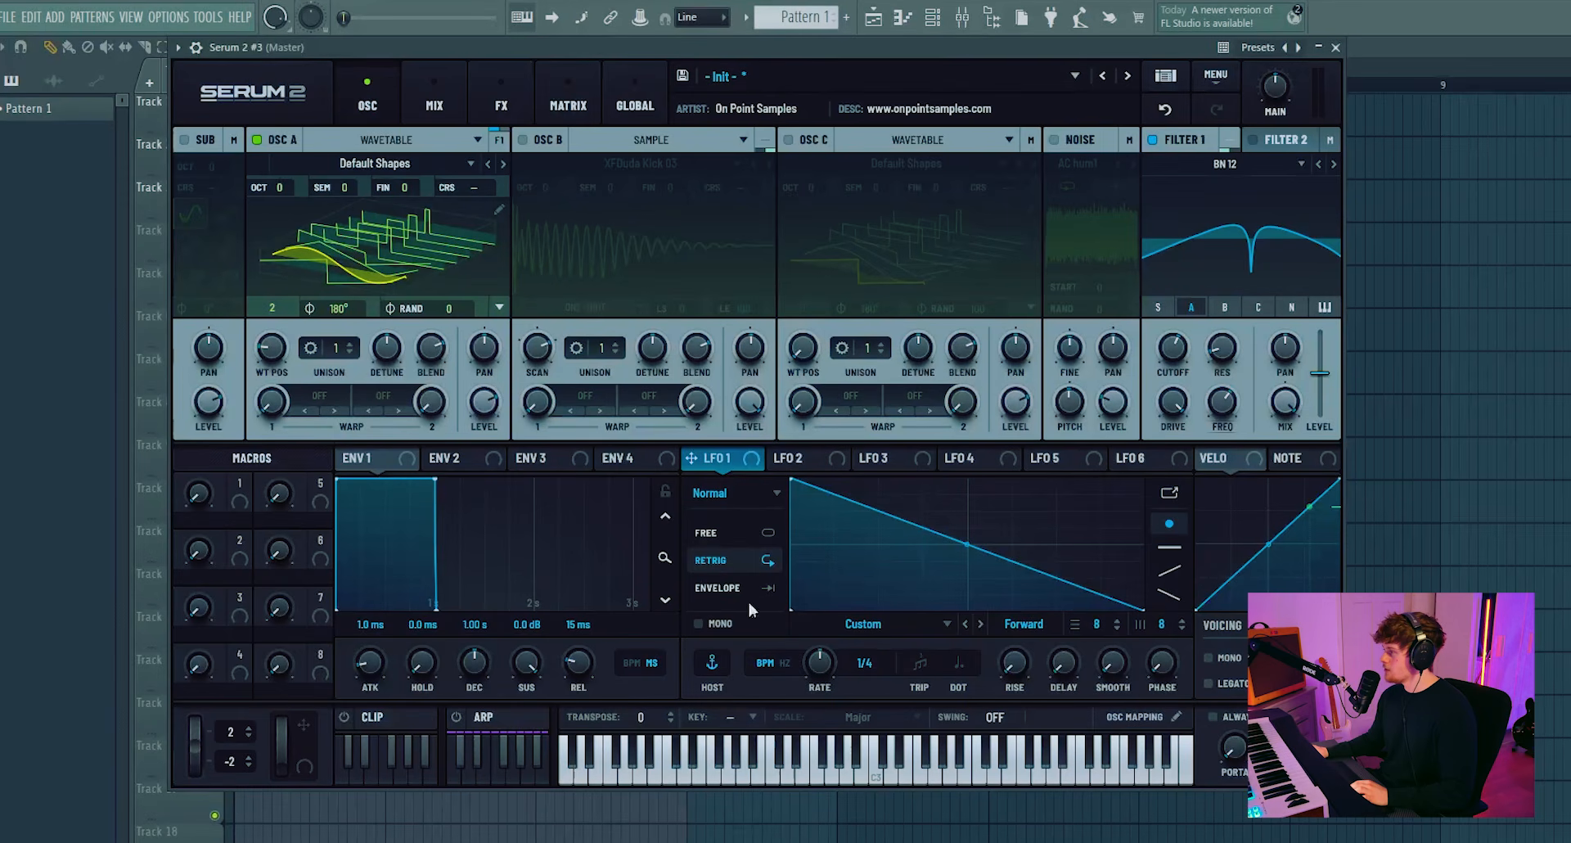
# - Shape LFO 1 into a two-stage decay in Envelope mode and assign it to oscillator A's level at about 97%
pyautogui.click(743, 586)
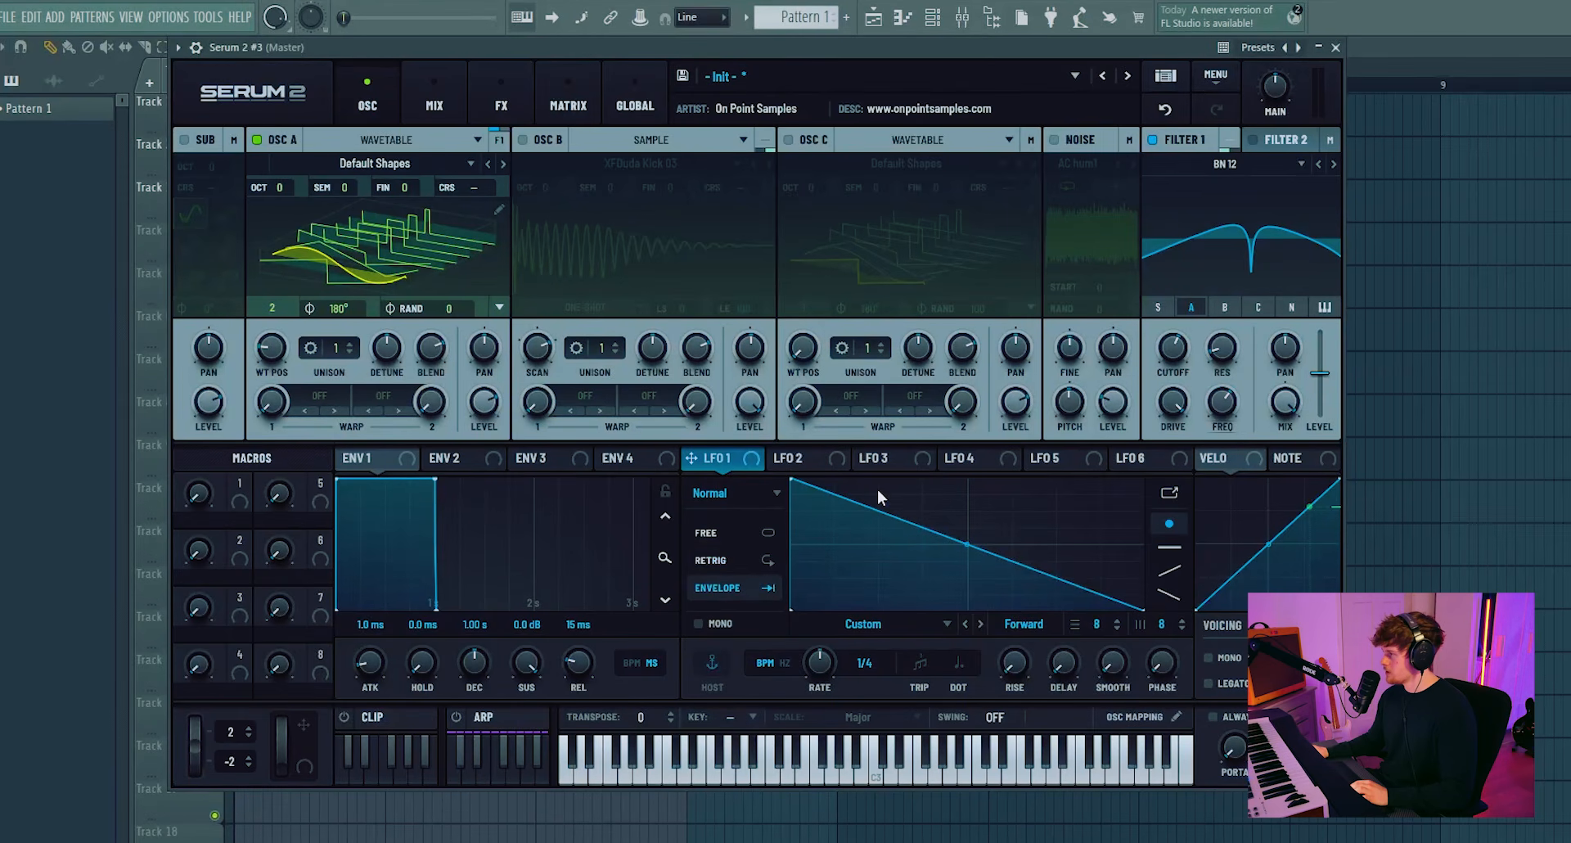
pyautogui.doubleClick(869, 505)
pyautogui.moveTo(976, 547); pyautogui.dragTo(1019, 626)
pyautogui.moveTo(871, 507); pyautogui.dragTo(867, 512)
pyautogui.moveTo(693, 458); pyautogui.dragTo(484, 402)
pyautogui.moveTo(483, 402); pyautogui.dragTo(475, 323)
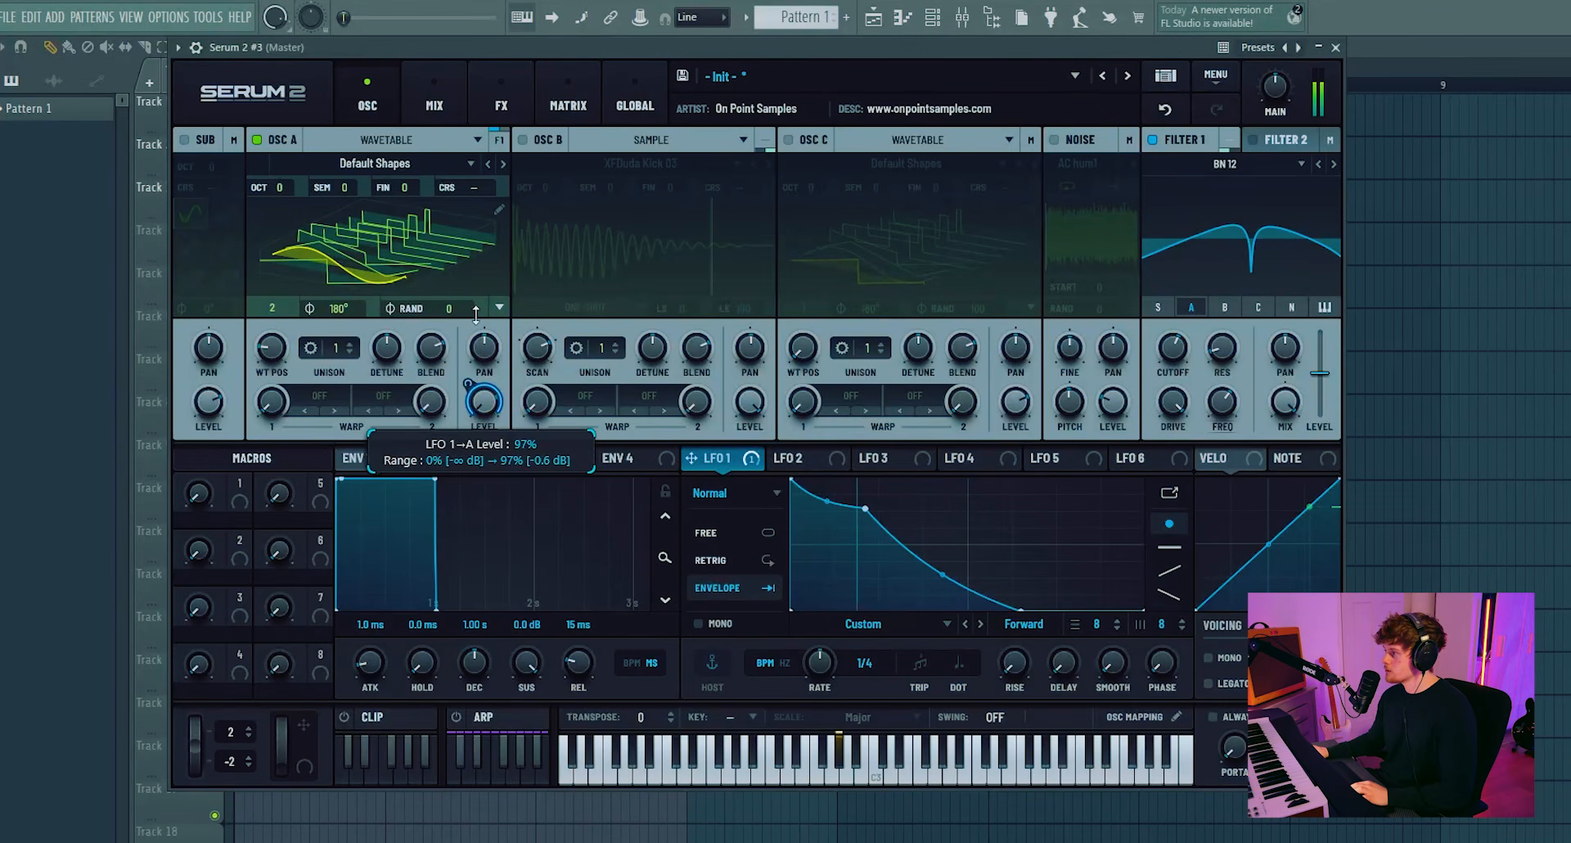
# - Shape LFO 2 into a steep decay in Envelope mode and assign it to oscillator A's coarse pitch
pyautogui.click(792, 458)
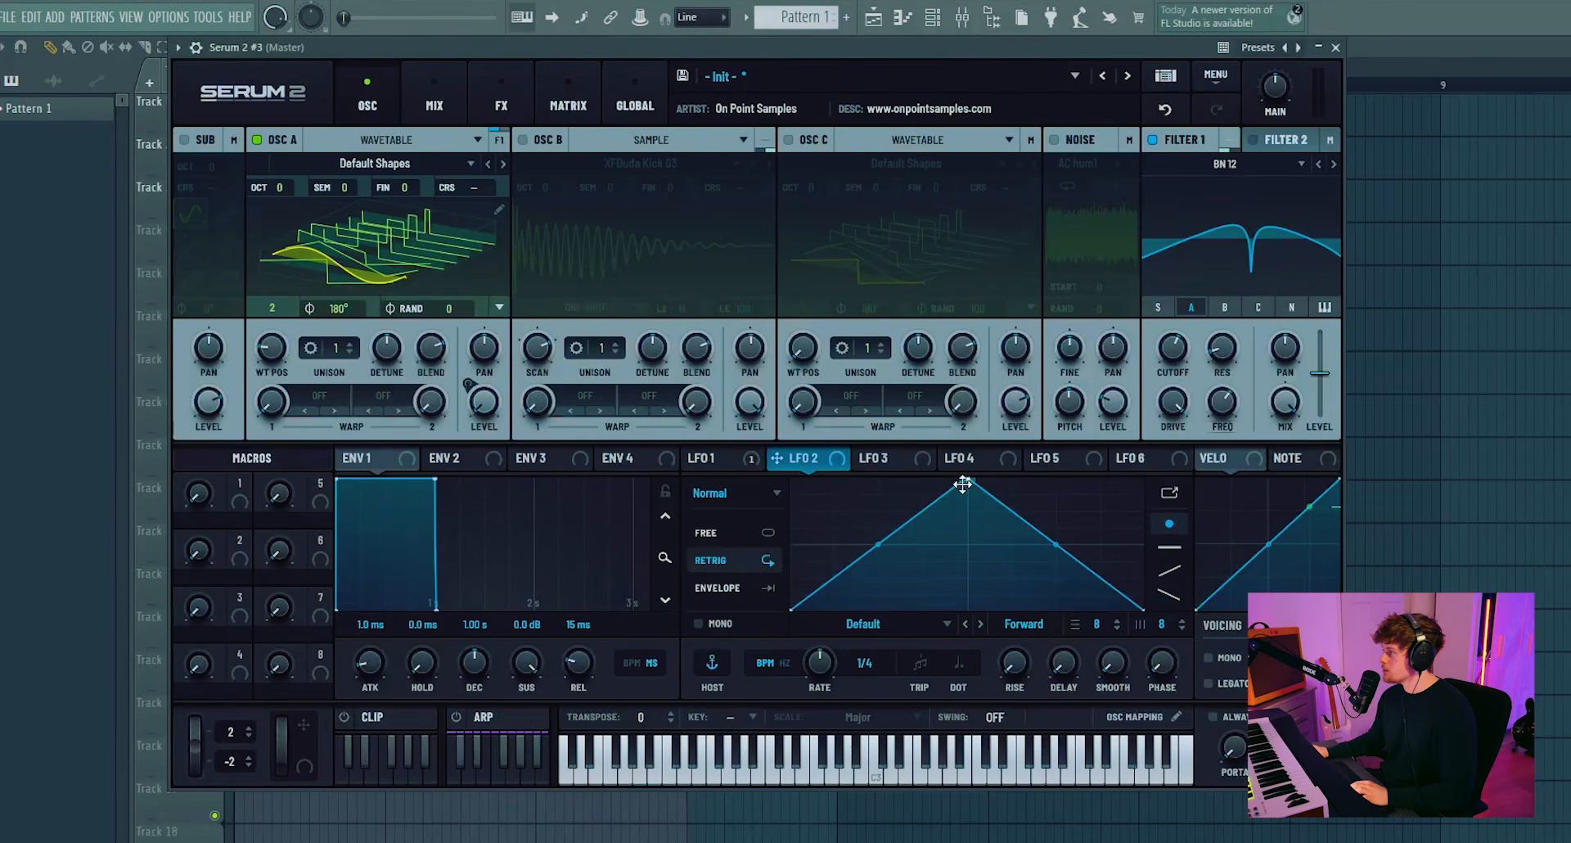
pyautogui.moveTo(963, 485); pyautogui.dragTo(792, 479)
pyautogui.click(730, 588)
pyautogui.moveTo(967, 544); pyautogui.dragTo(971, 593)
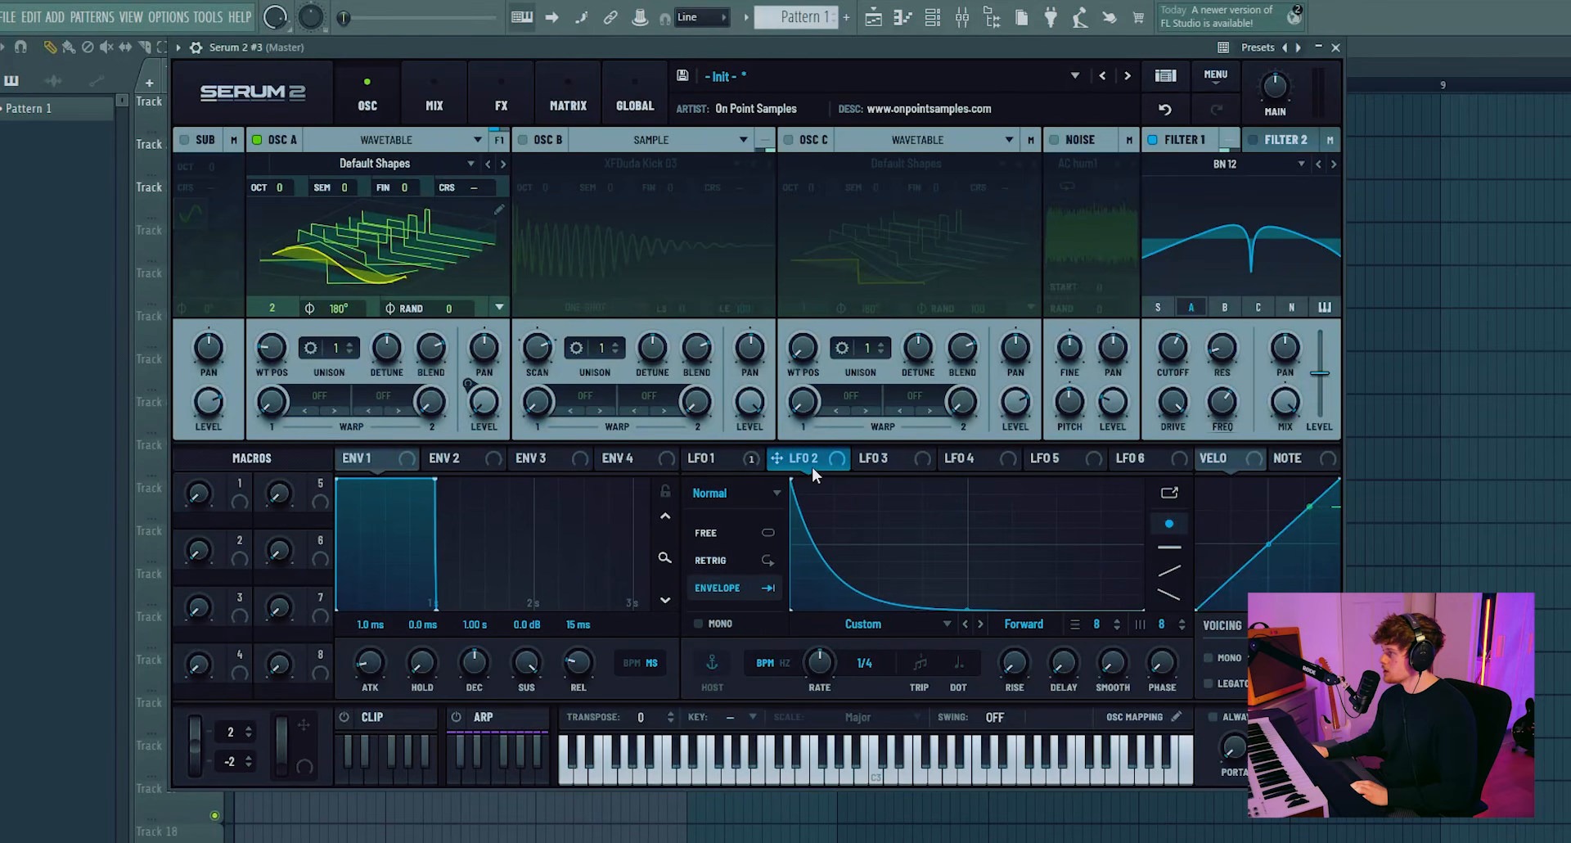
pyautogui.moveTo(813, 473); pyautogui.dragTo(472, 190)
# - Shape LFO 3 into a curved decay and assign it as a second modulation of oscillator A's coarse pitch
pyautogui.click(873, 459)
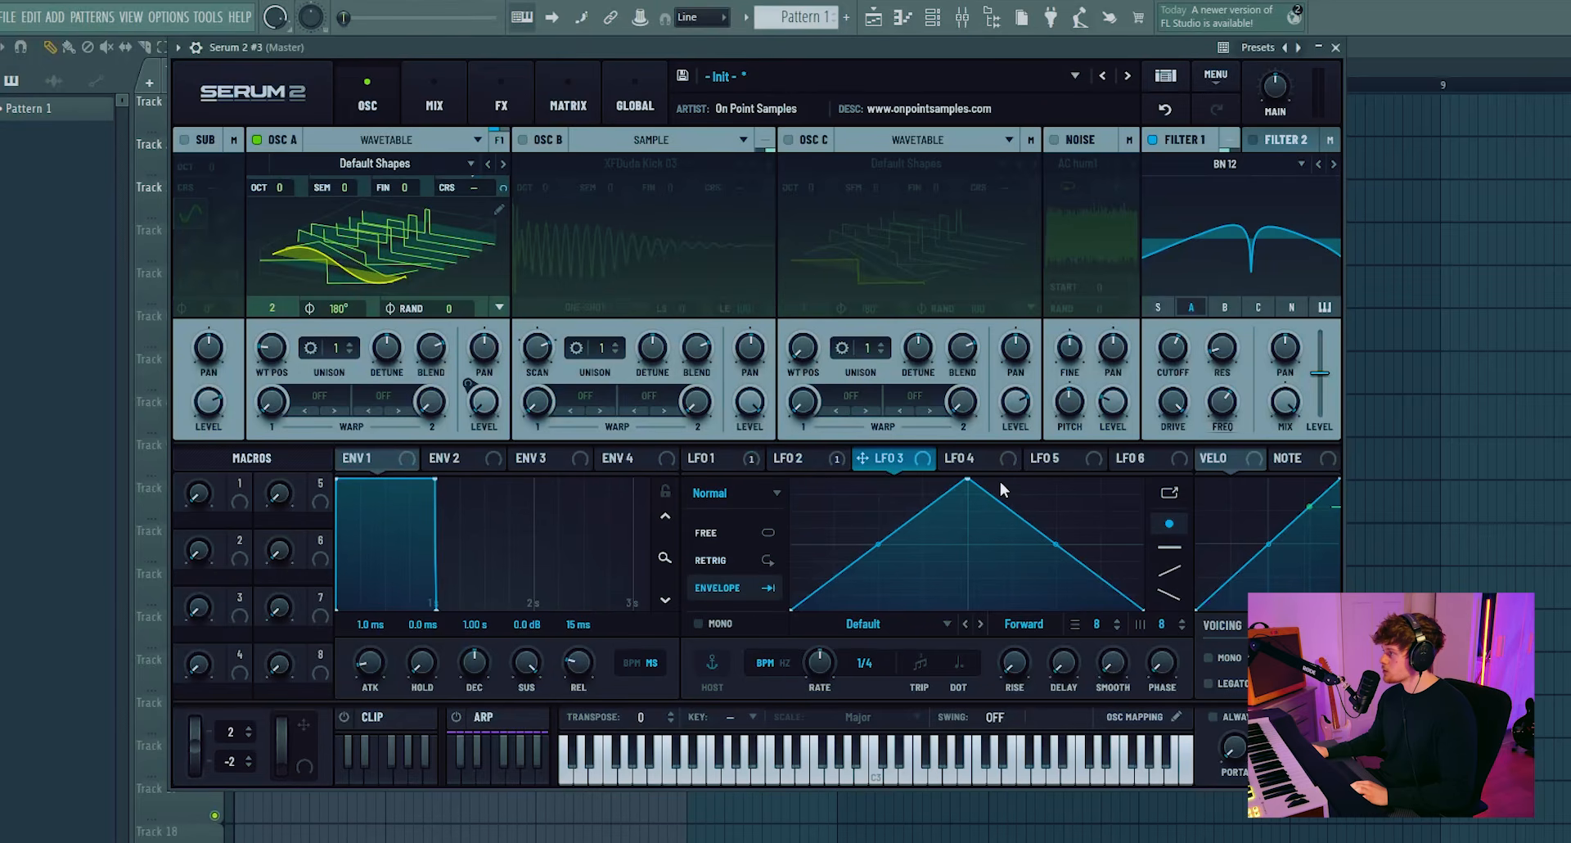
pyautogui.moveTo(968, 480); pyautogui.dragTo(792, 480)
pyautogui.moveTo(961, 543); pyautogui.dragTo(966, 604)
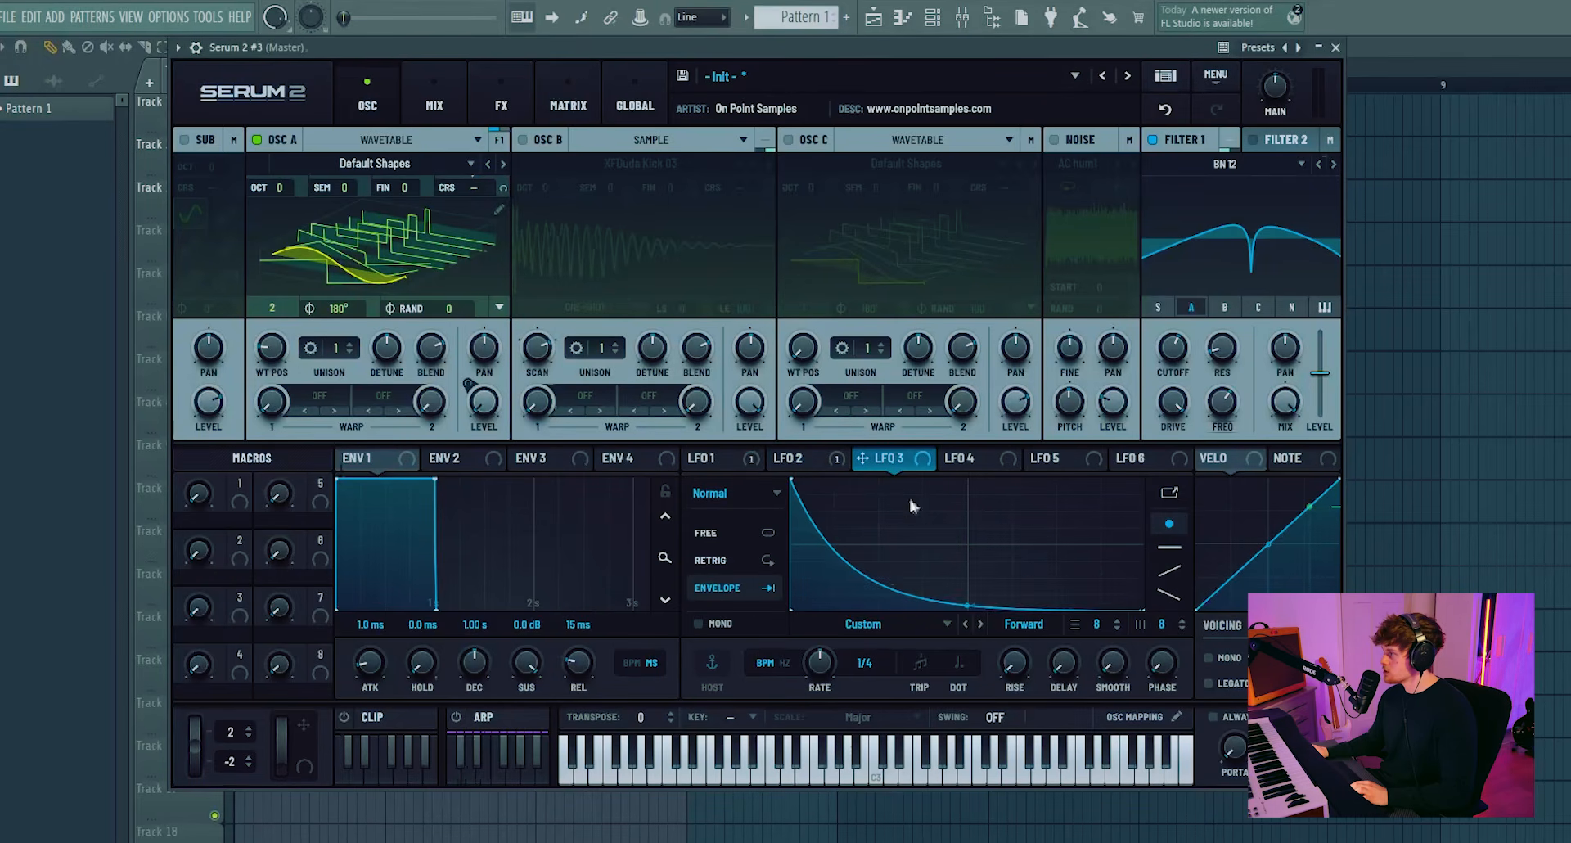
pyautogui.moveTo(863, 458); pyautogui.dragTo(471, 231)
# - Shape LFO 4 into a sharp decay with a long tail and assign it to Main Tuning in the modulation matrix
pyautogui.click(985, 464)
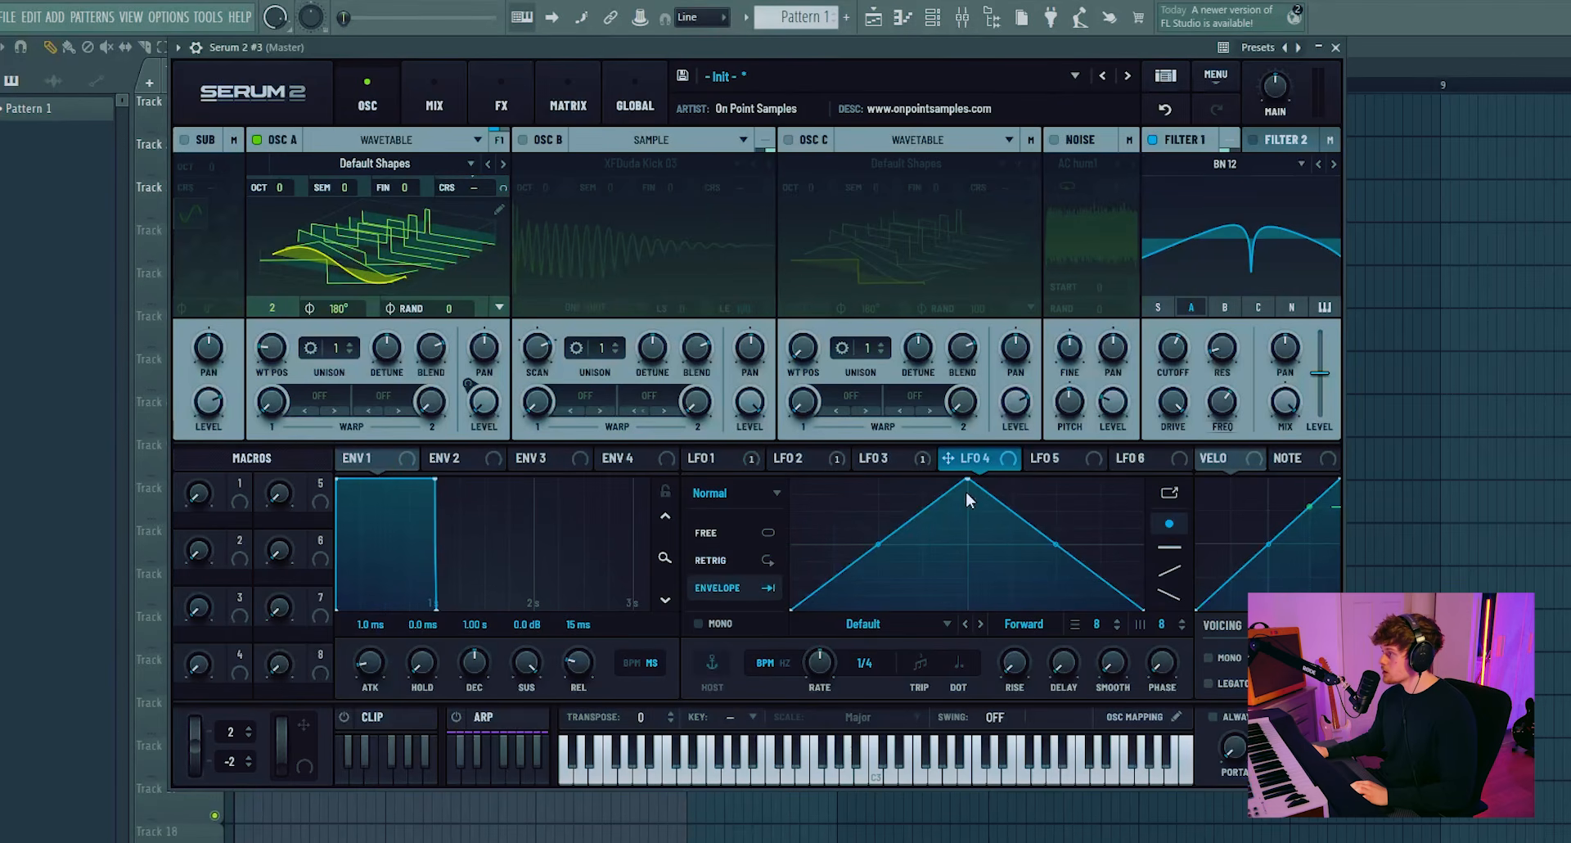
pyautogui.moveTo(968, 481); pyautogui.dragTo(707, 411)
pyautogui.doubleClick(820, 520)
pyautogui.moveTo(819, 520); pyautogui.dragTo(828, 571)
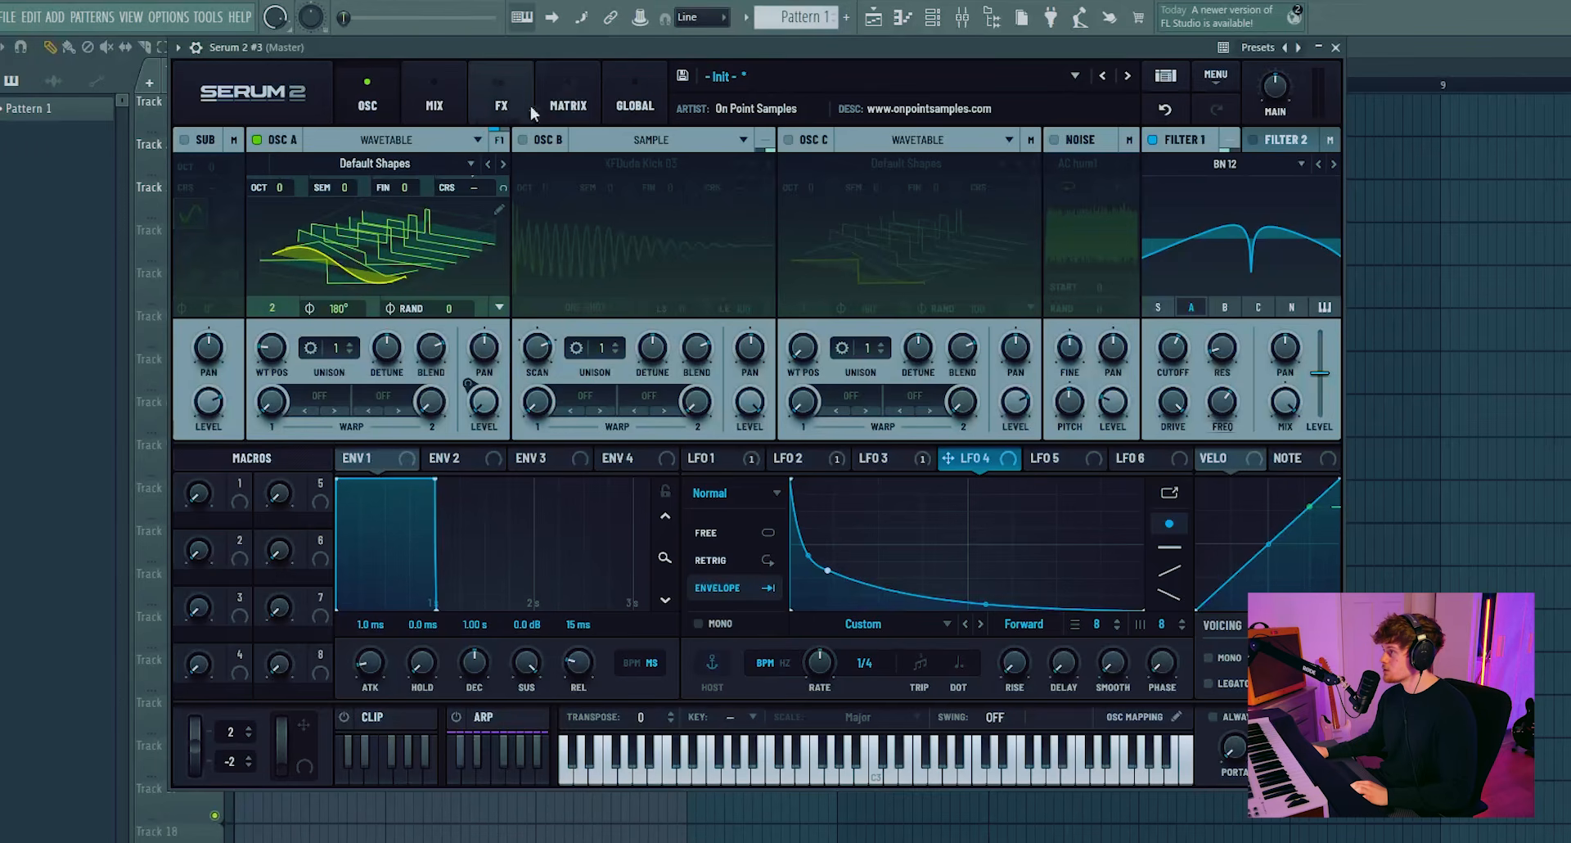
pyautogui.click(562, 106)
pyautogui.moveTo(970, 465); pyautogui.dragTo(522, 280)
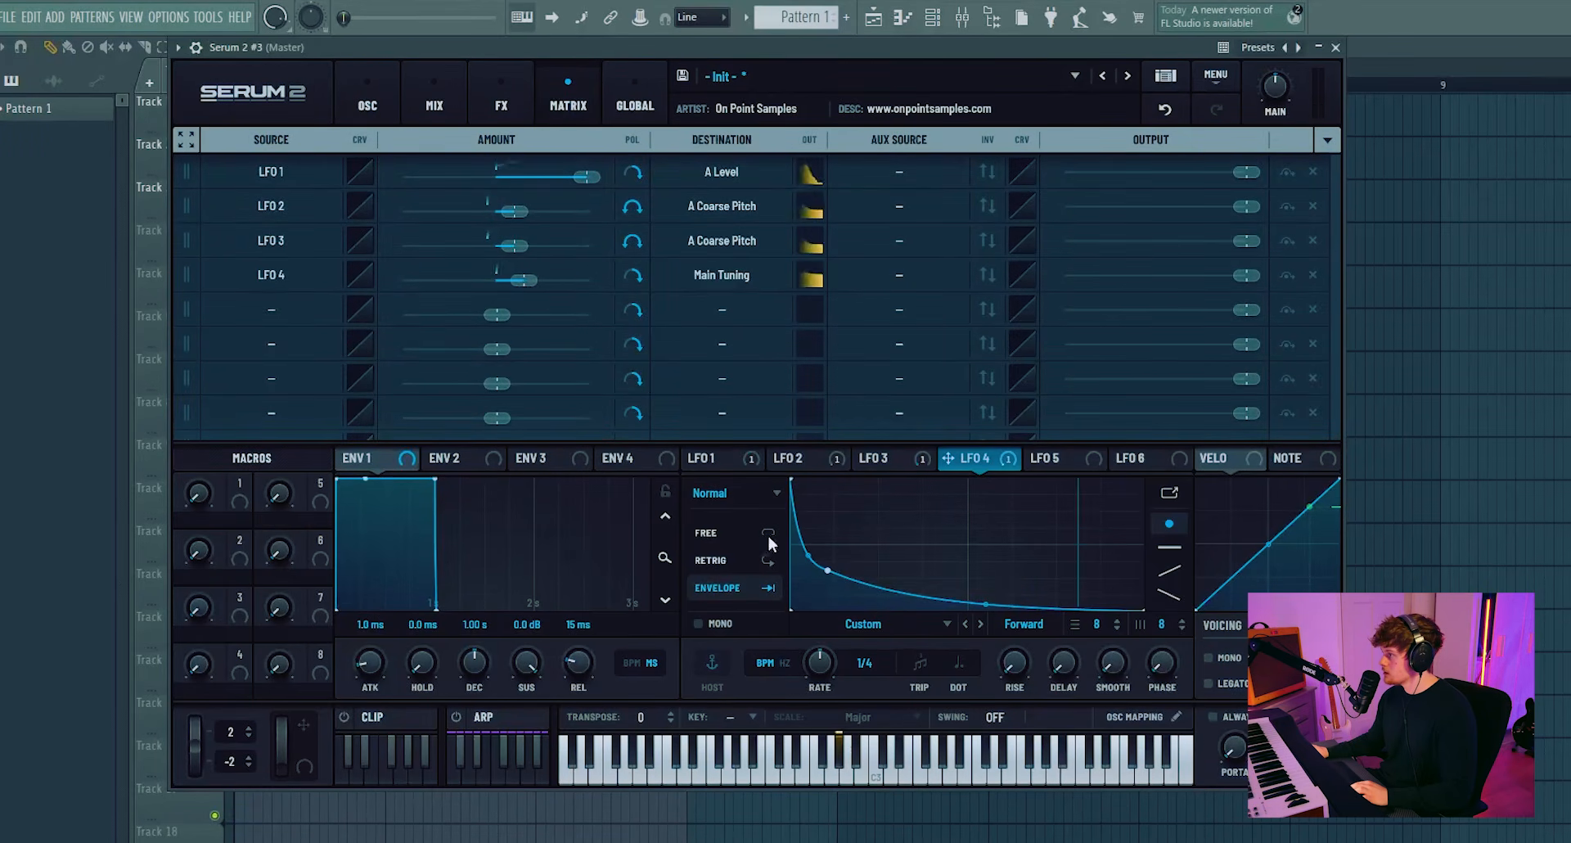
pyautogui.moveTo(825, 575)
pyautogui.mouseDown()
pyautogui.moveTo(811, 577)
pyautogui.moveTo(846, 563)
pyautogui.mouseUp()
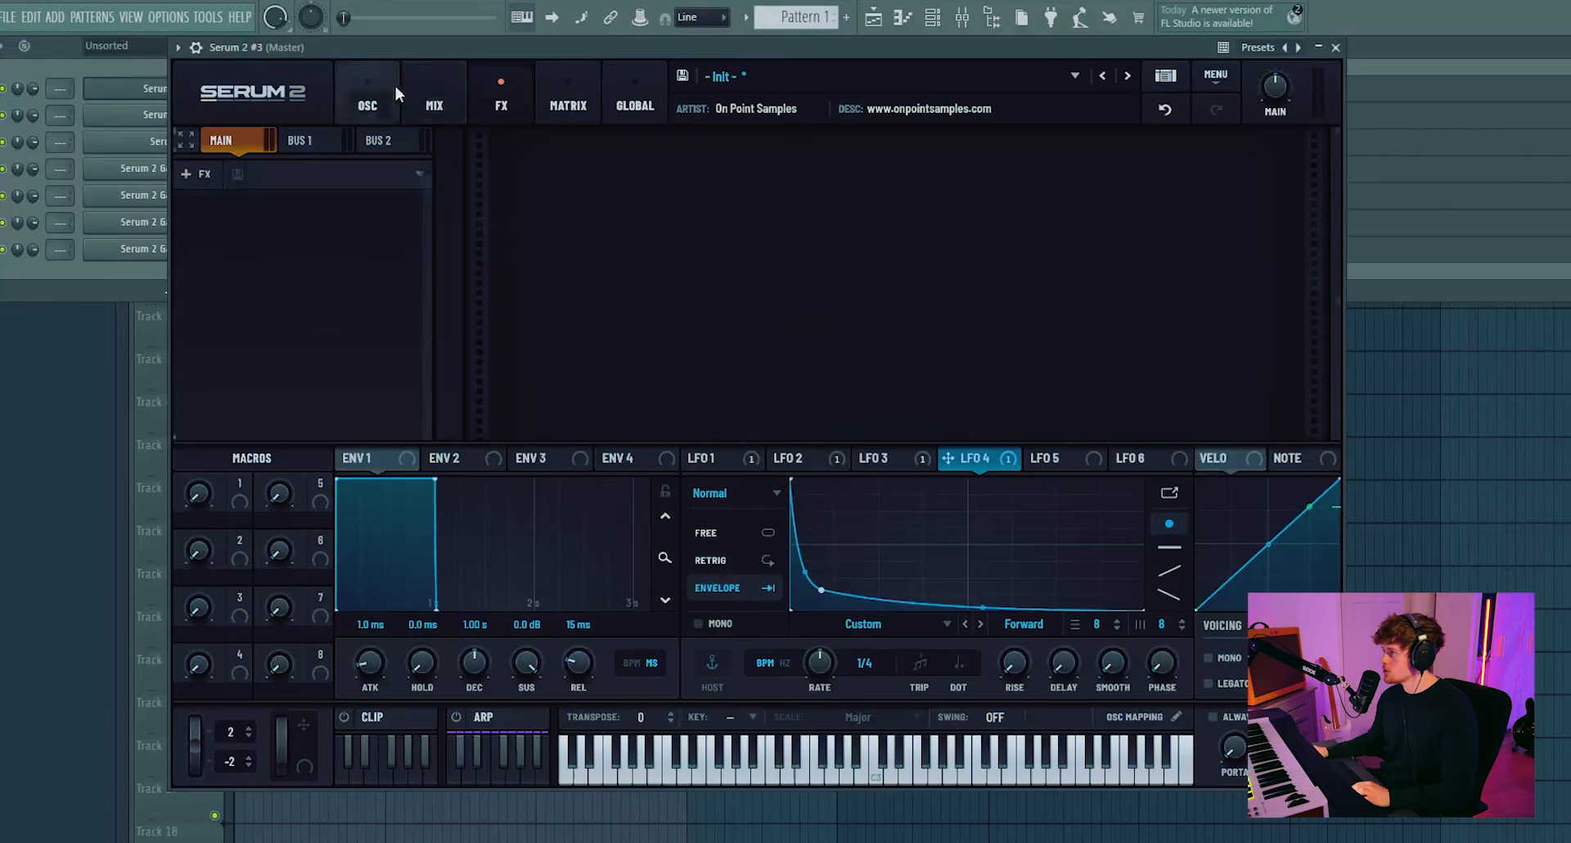
# - Add a Distortion effect in HardClip mode to the main effects chain and raise its drive
pyautogui.click(395, 89)
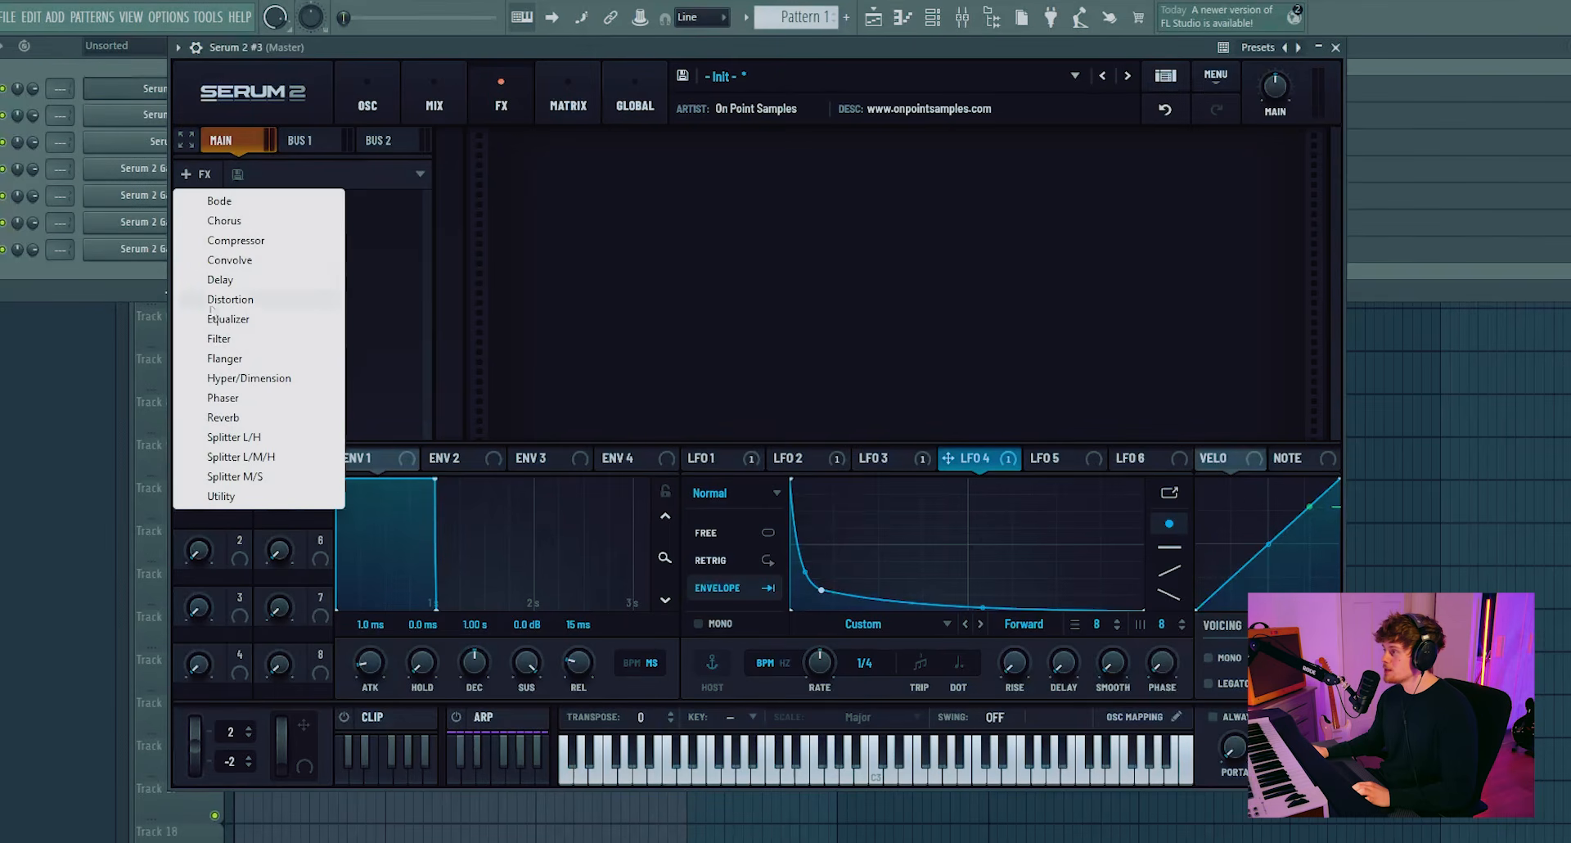
pyautogui.click(210, 301)
pyautogui.click(666, 186)
pyautogui.click(704, 248)
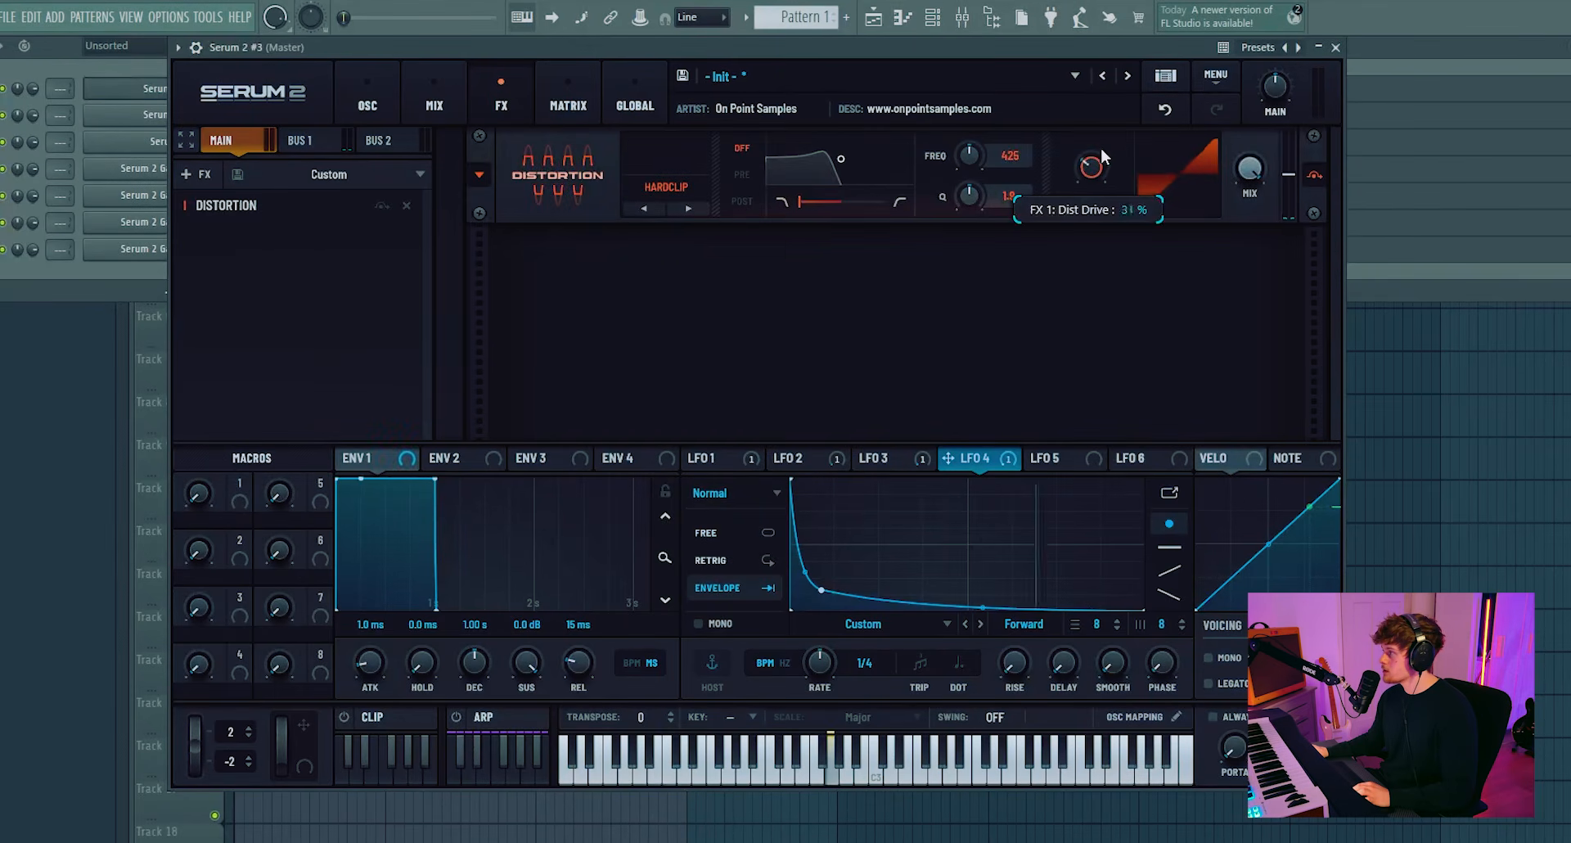
# - Add a Compressor in Multiband mode to the main effects chain and adjust its threshold and band compression
pyautogui.click(198, 174)
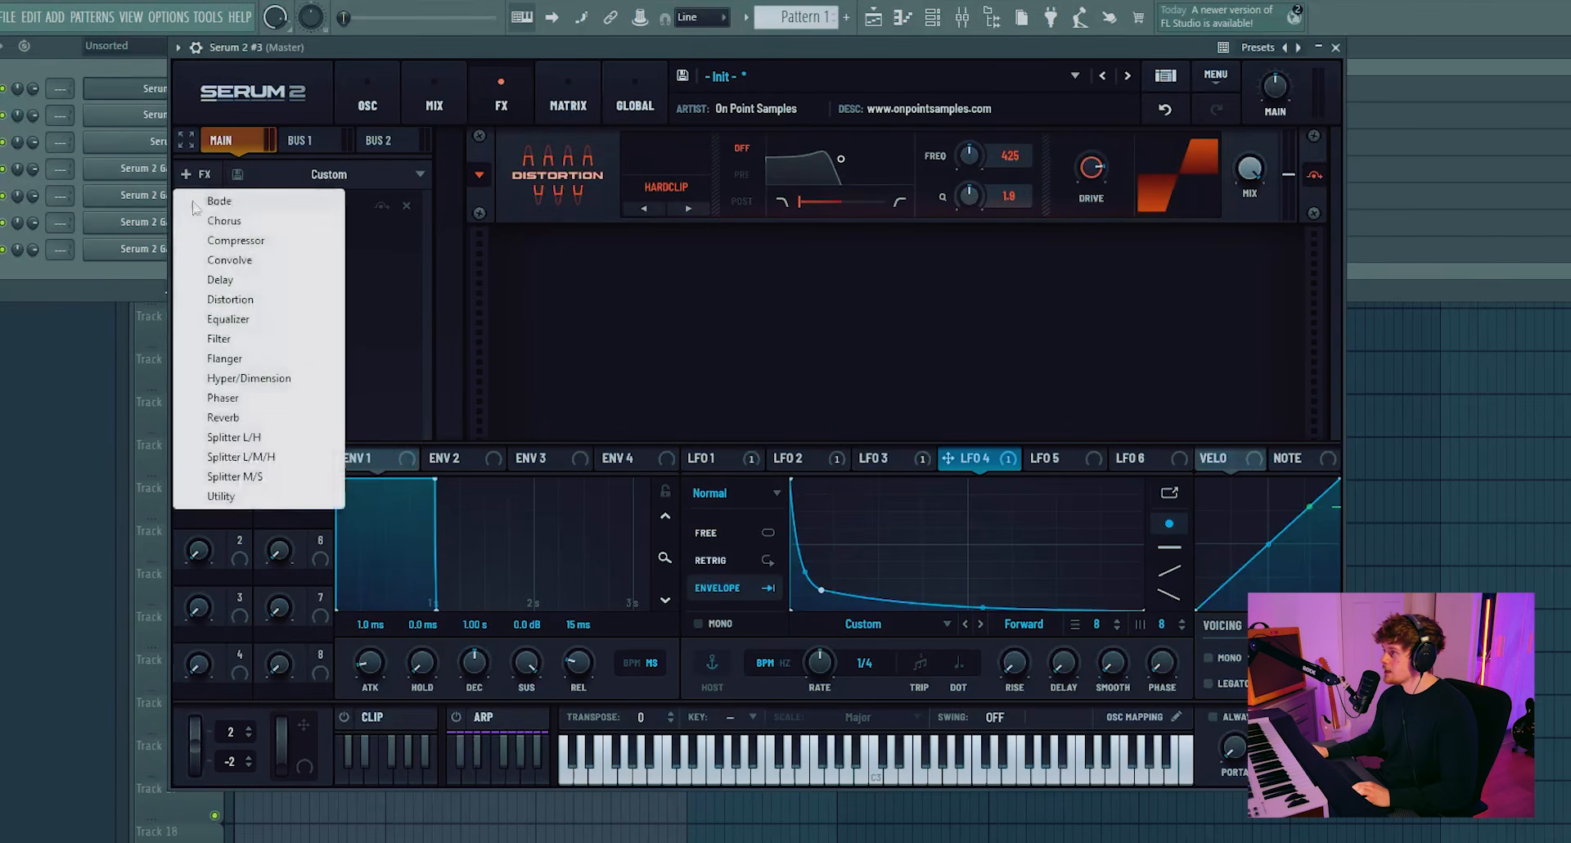
pyautogui.click(235, 240)
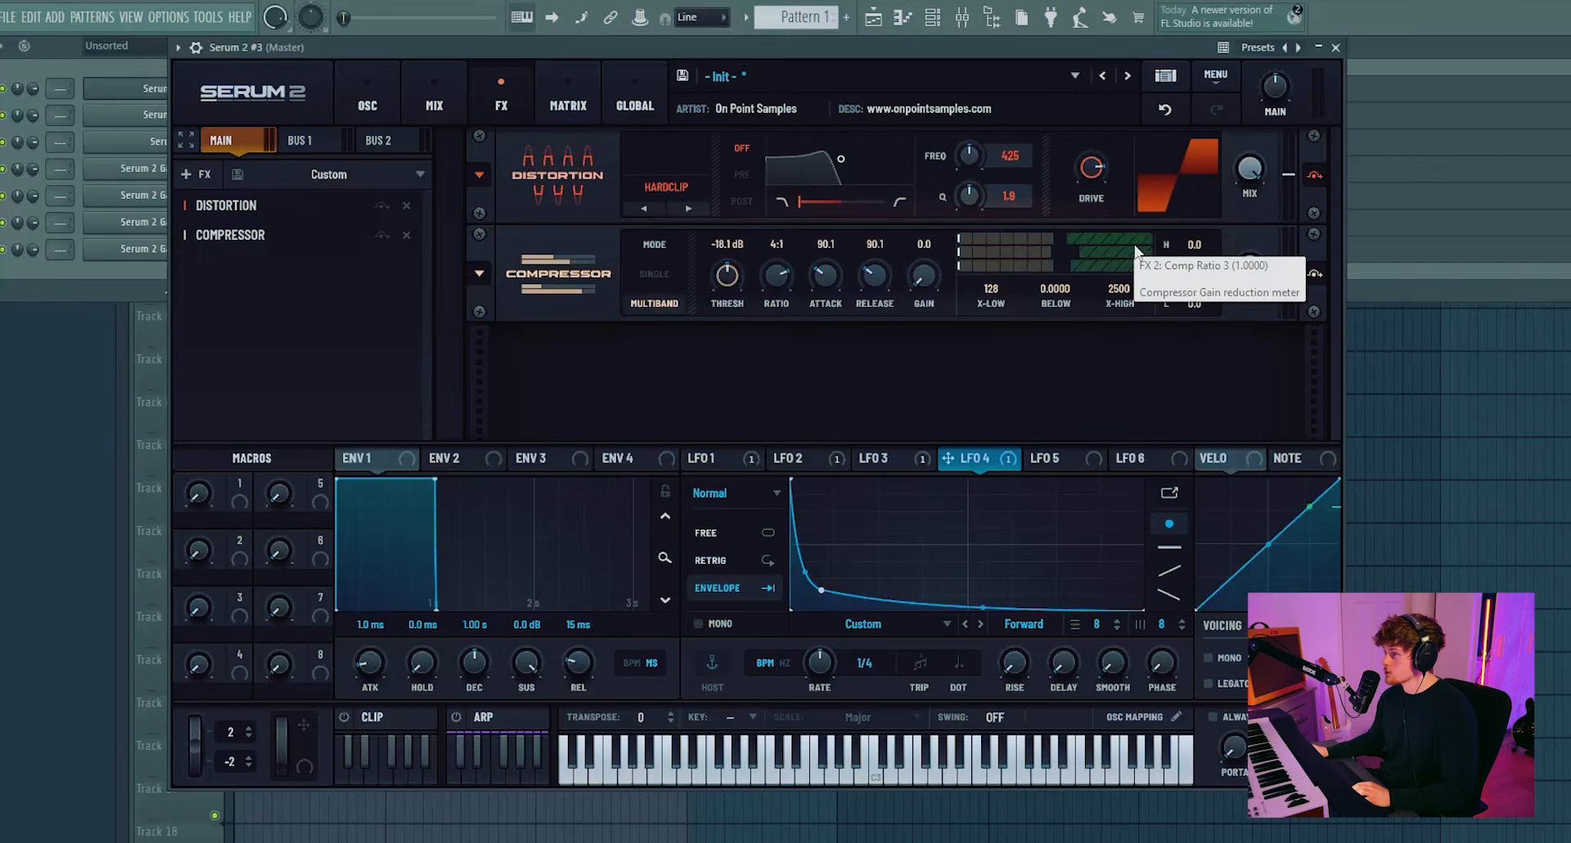
pyautogui.moveTo(728, 288); pyautogui.dragTo(778, 406)
pyautogui.moveTo(1063, 267); pyautogui.dragTo(1089, 248)
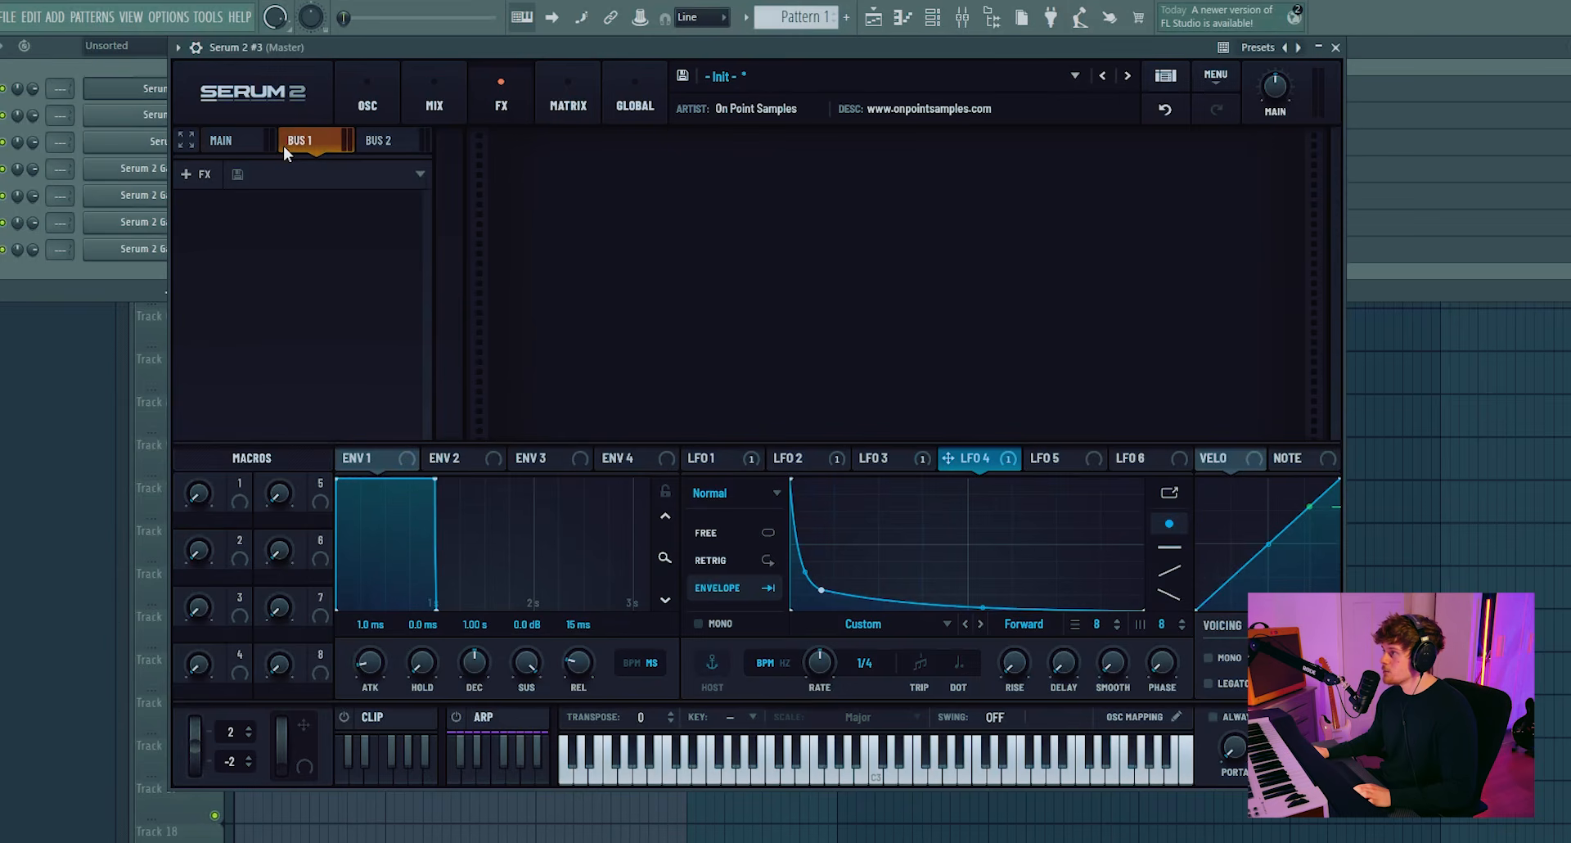
# - Add a Distortion effect in HardClip mode to the Bus 1 effects chain
pyautogui.click(196, 174)
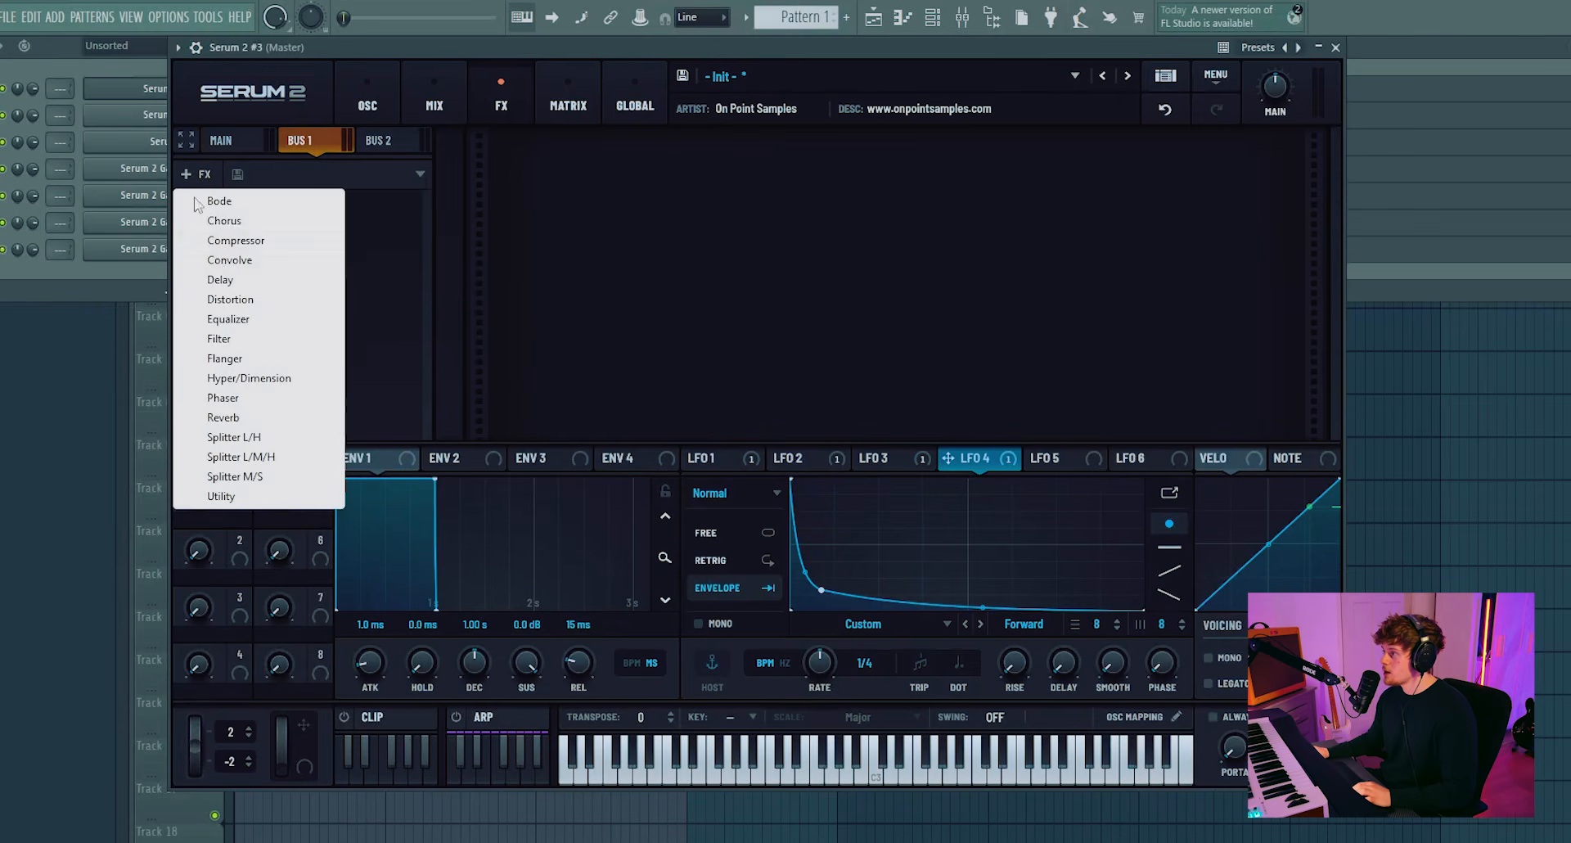
pyautogui.click(253, 300)
pyautogui.click(666, 187)
pyautogui.click(665, 246)
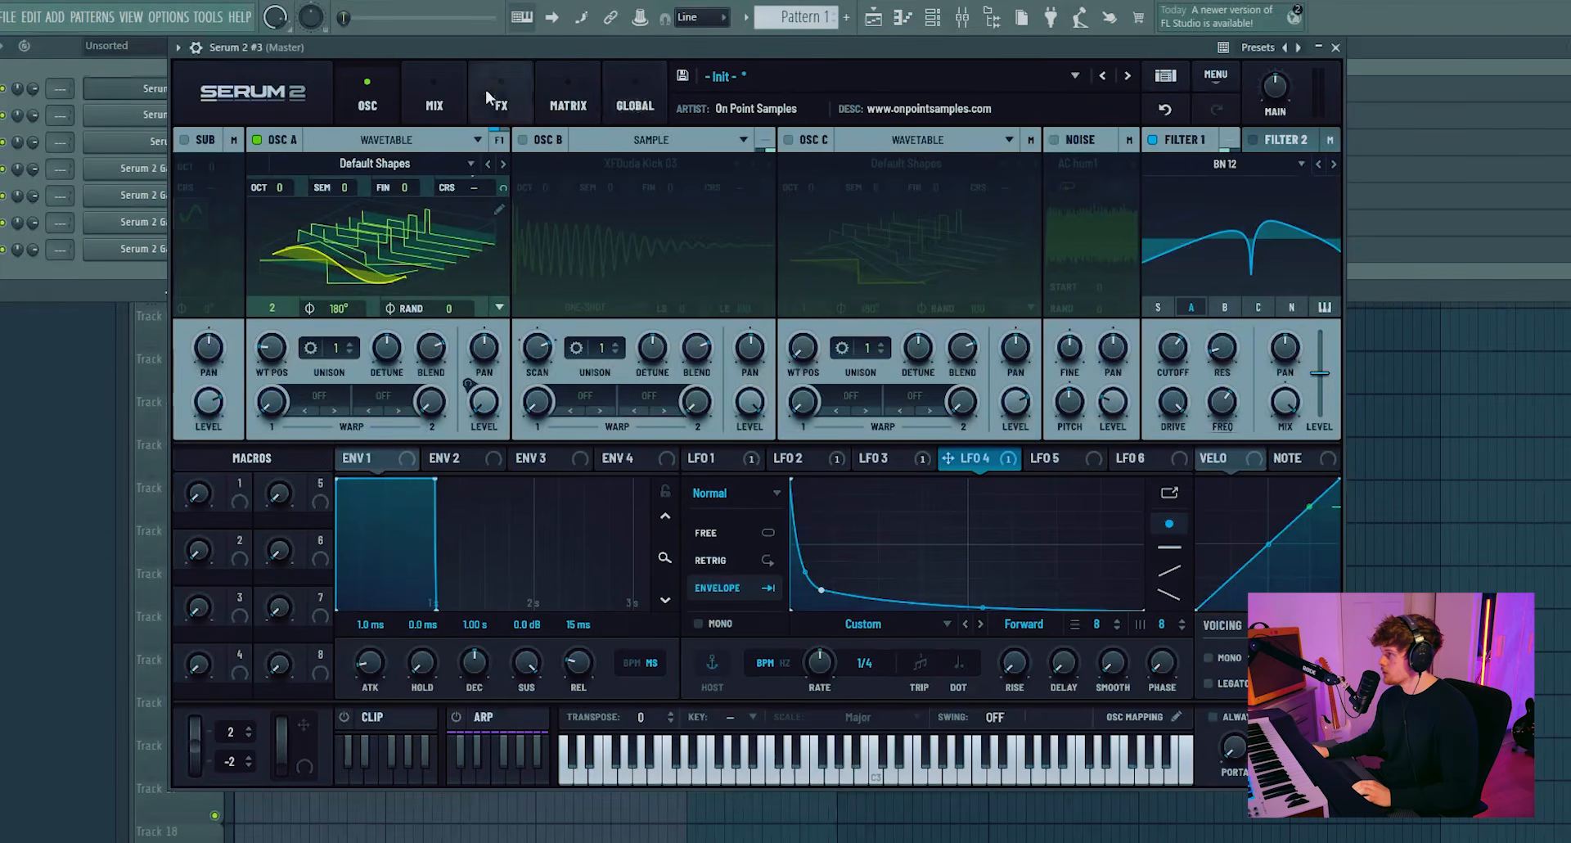
# - Add an Equalizer before the Distortion on Bus 1 with a high peak near 1733 Hz, Q 34 and gain 16.7
pyautogui.click(486, 93)
pyautogui.click(196, 174)
pyautogui.click(245, 310)
pyautogui.moveTo(237, 242); pyautogui.dragTo(264, 200)
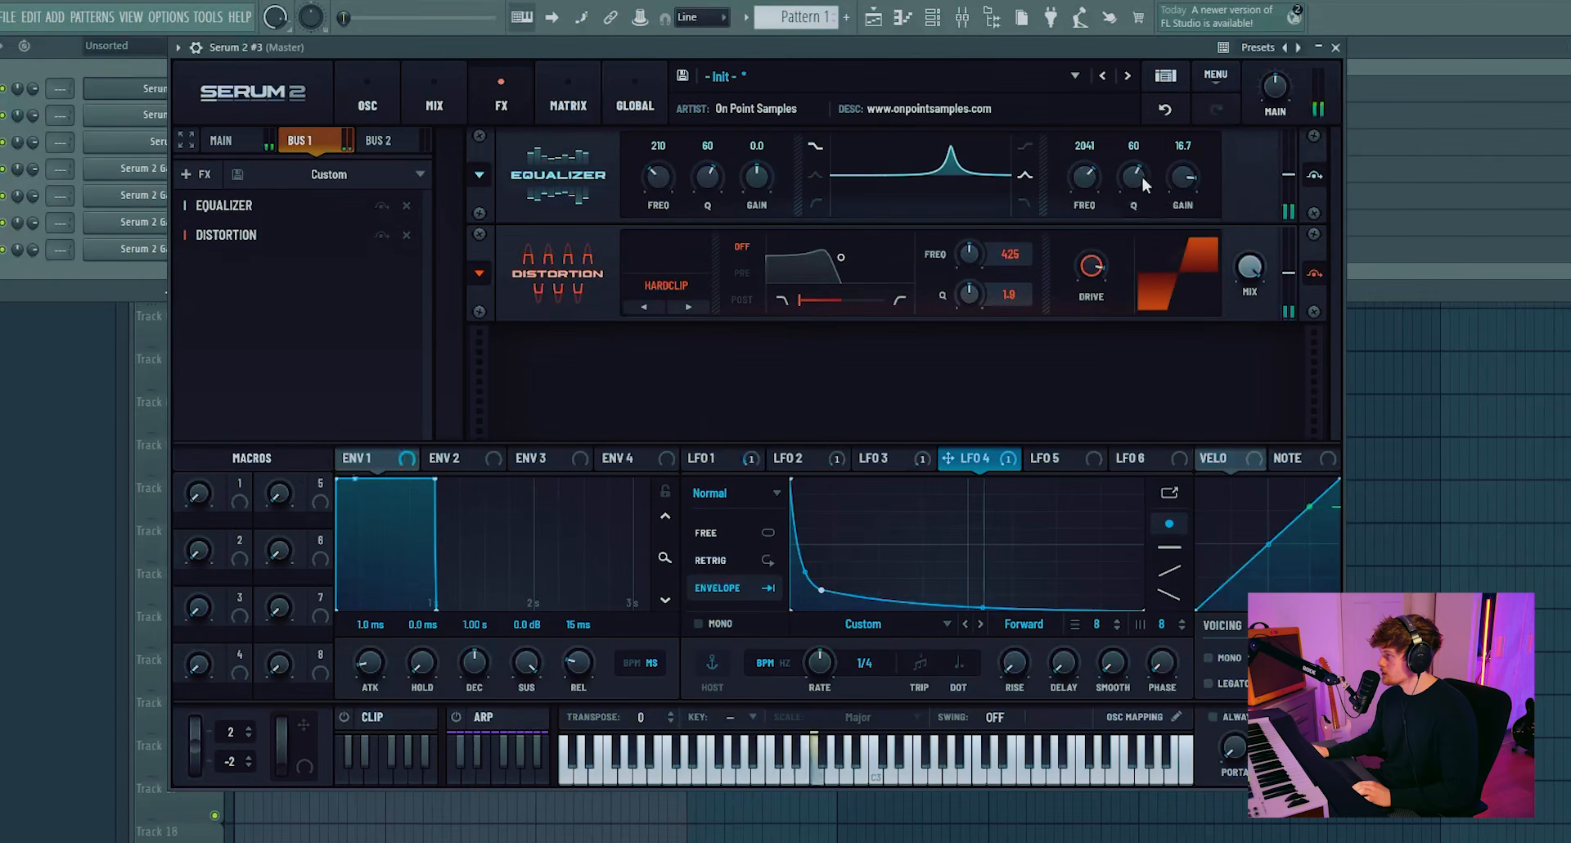
pyautogui.moveTo(1142, 175); pyautogui.dragTo(1092, 190)
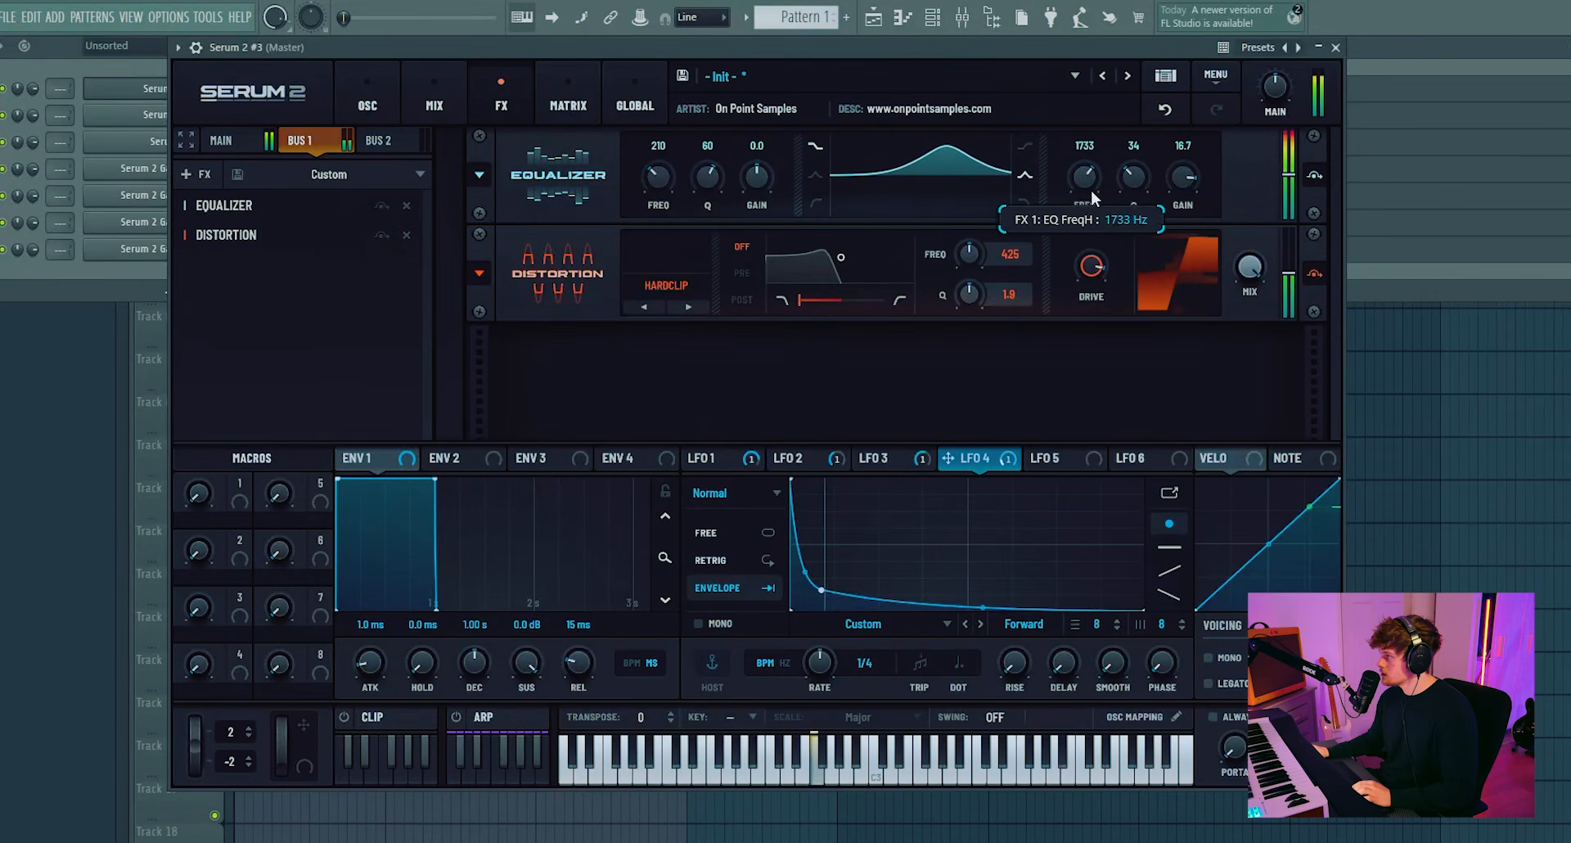
# - Shape LFO 5 as an initial dip followed by a rounded bump that decays to zero, and set it to Envelope mode
pyautogui.click(368, 104)
pyautogui.click(1058, 458)
pyautogui.moveTo(966, 480)
pyautogui.mouseDown()
pyautogui.moveTo(791, 478)
pyautogui.moveTo(852, 544)
pyautogui.moveTo(874, 508)
pyautogui.mouseUp()
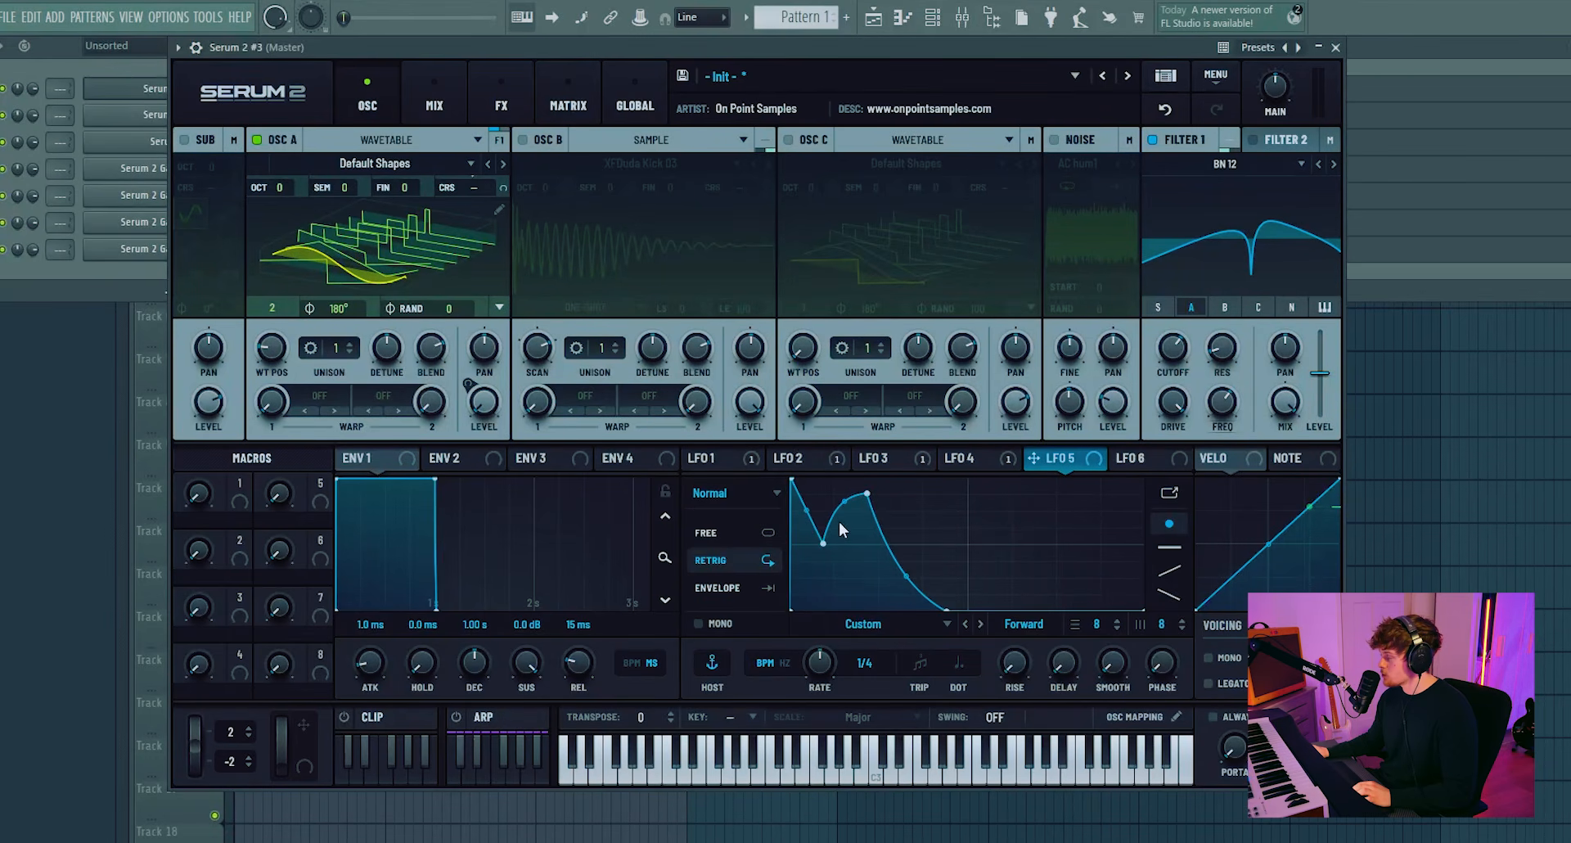
pyautogui.click(712, 588)
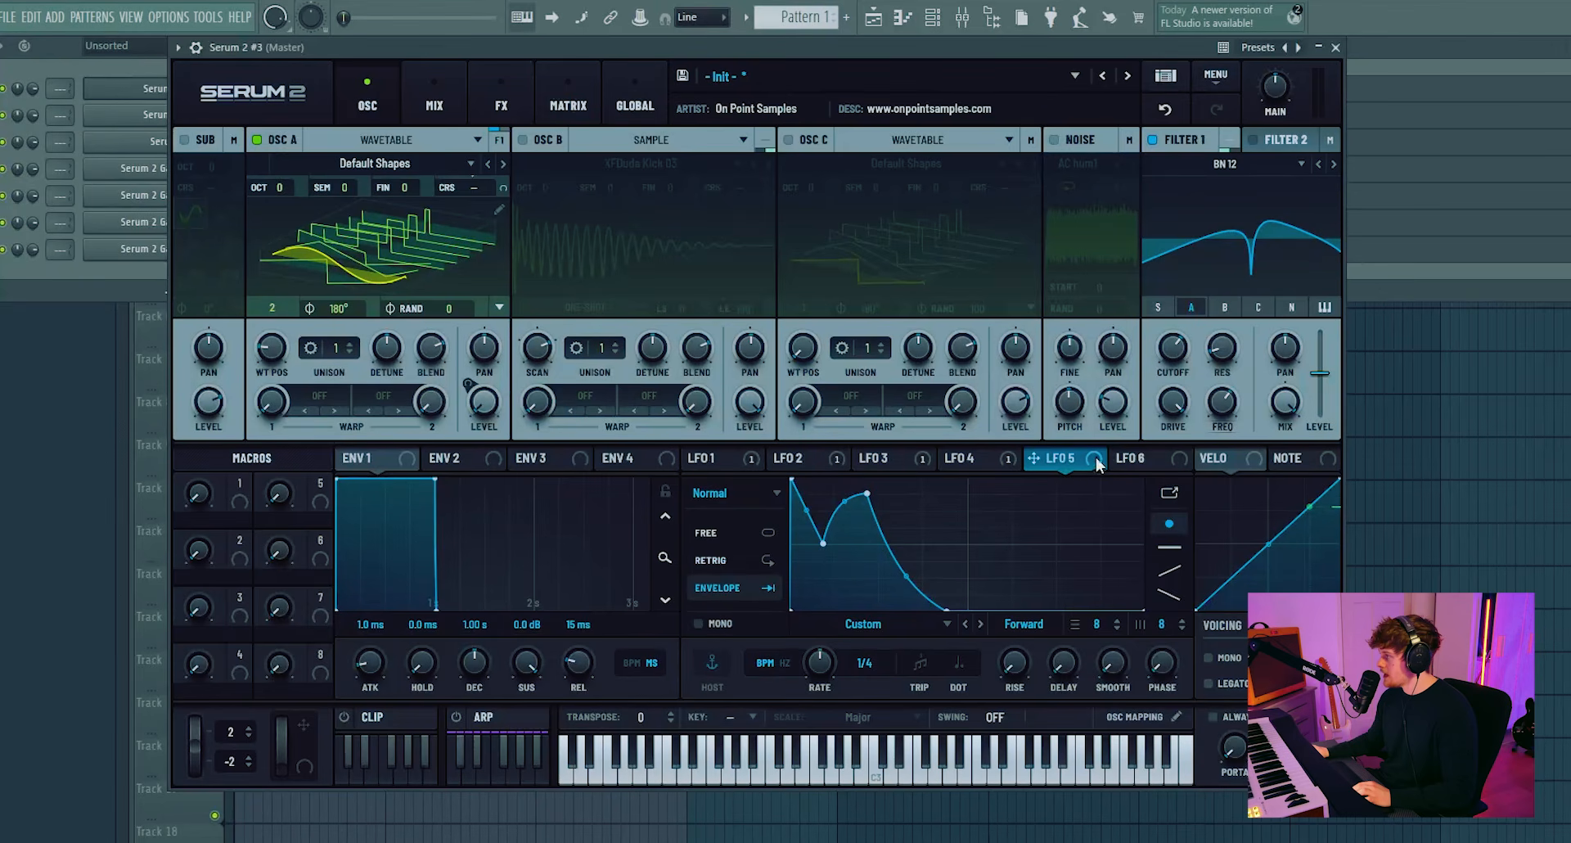
# - Assign LFO 5 to the Cutoff and Freq controls of Filter 1, and adjust the Freq amount
pyautogui.moveTo(1097, 464); pyautogui.dragTo(1173, 391)
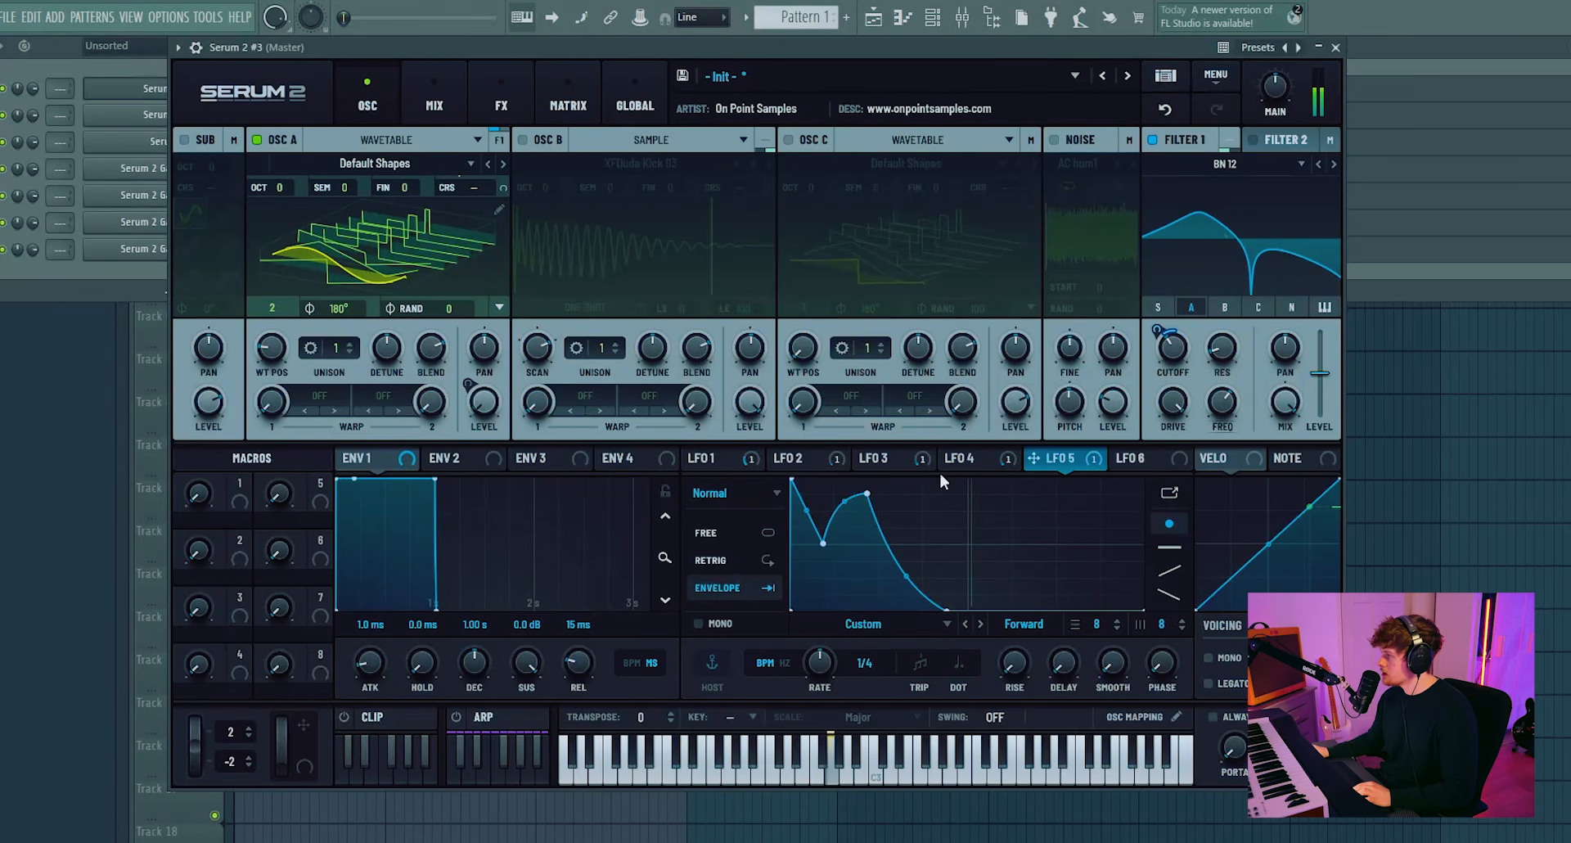
pyautogui.moveTo(1077, 455); pyautogui.dragTo(1222, 402)
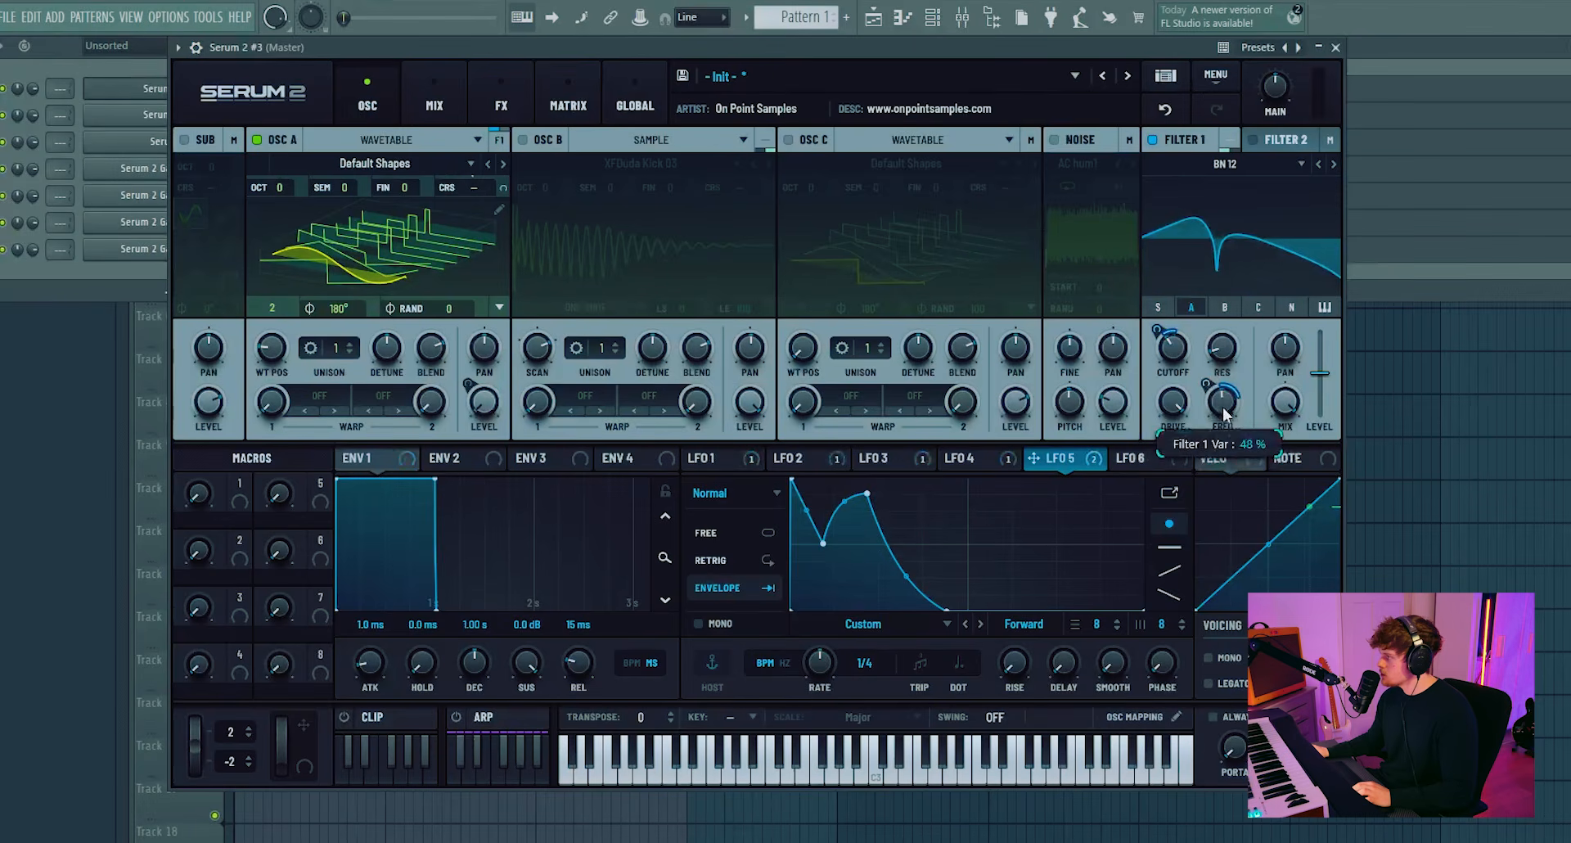
pyautogui.moveTo(1219, 451); pyautogui.dragTo(1219, 432)
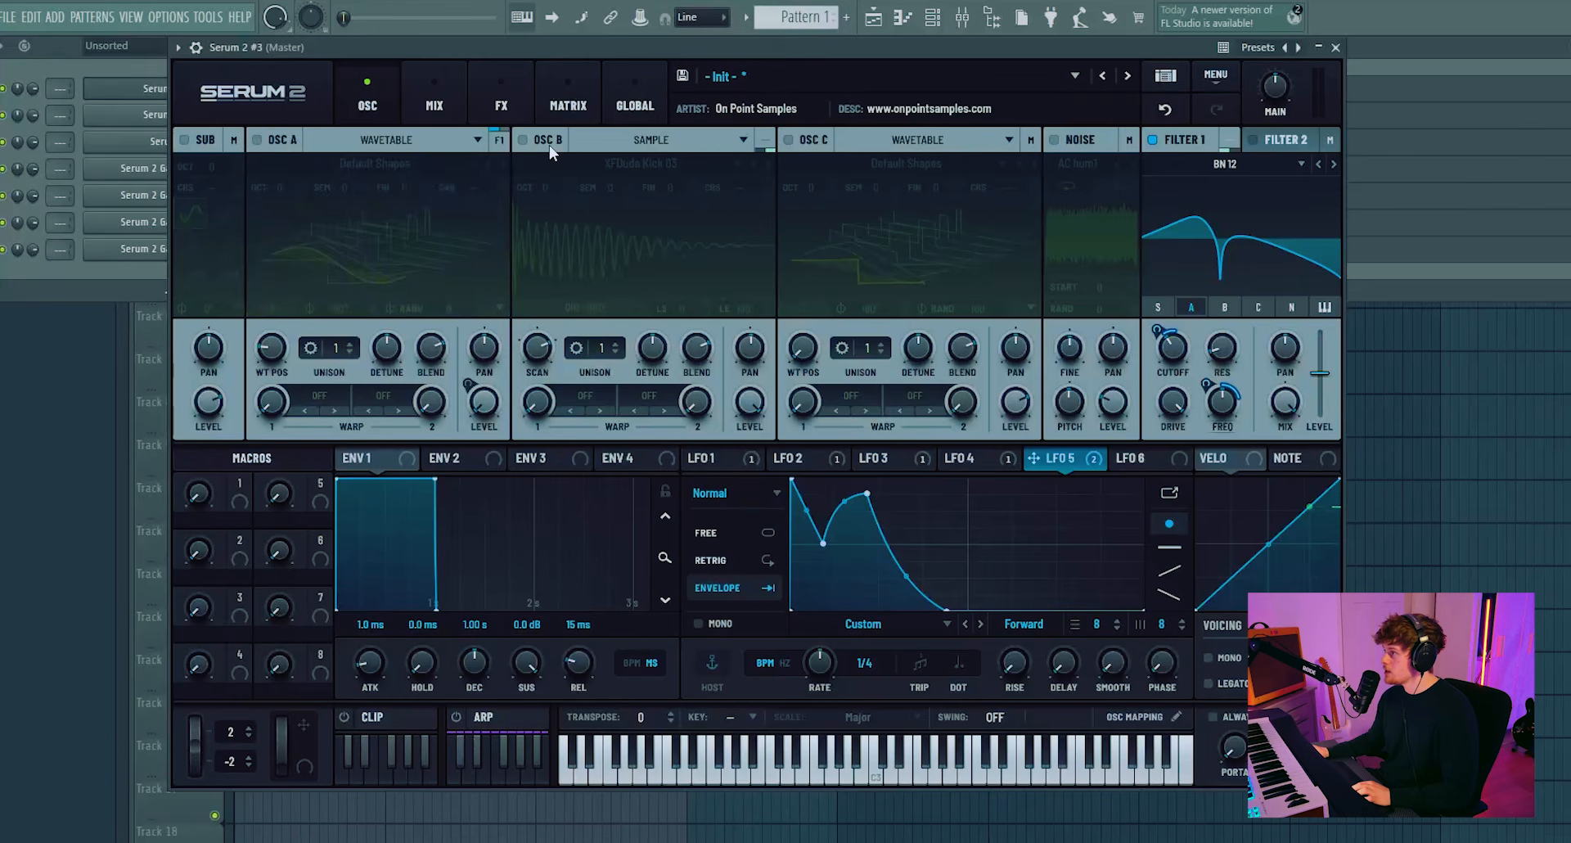
# - Enable OSC B and modulate its level with LFO 6 in Envelope mode, shaped as a steep initial rise followed by a gradual climb
pyautogui.click(549, 144)
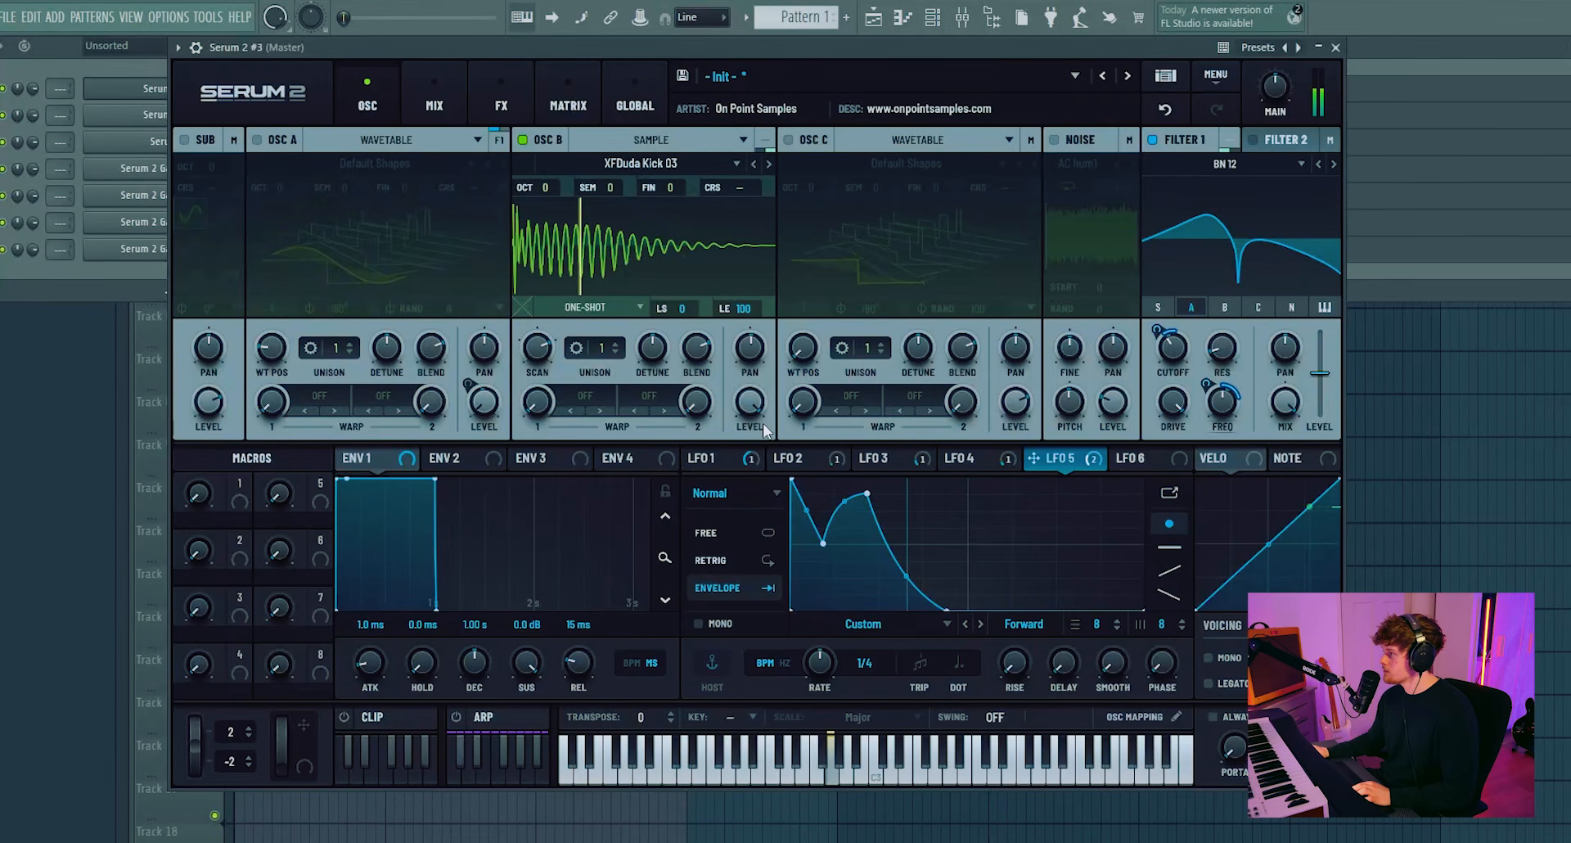
pyautogui.click(1140, 459)
pyautogui.moveTo(947, 481); pyautogui.dragTo(873, 536)
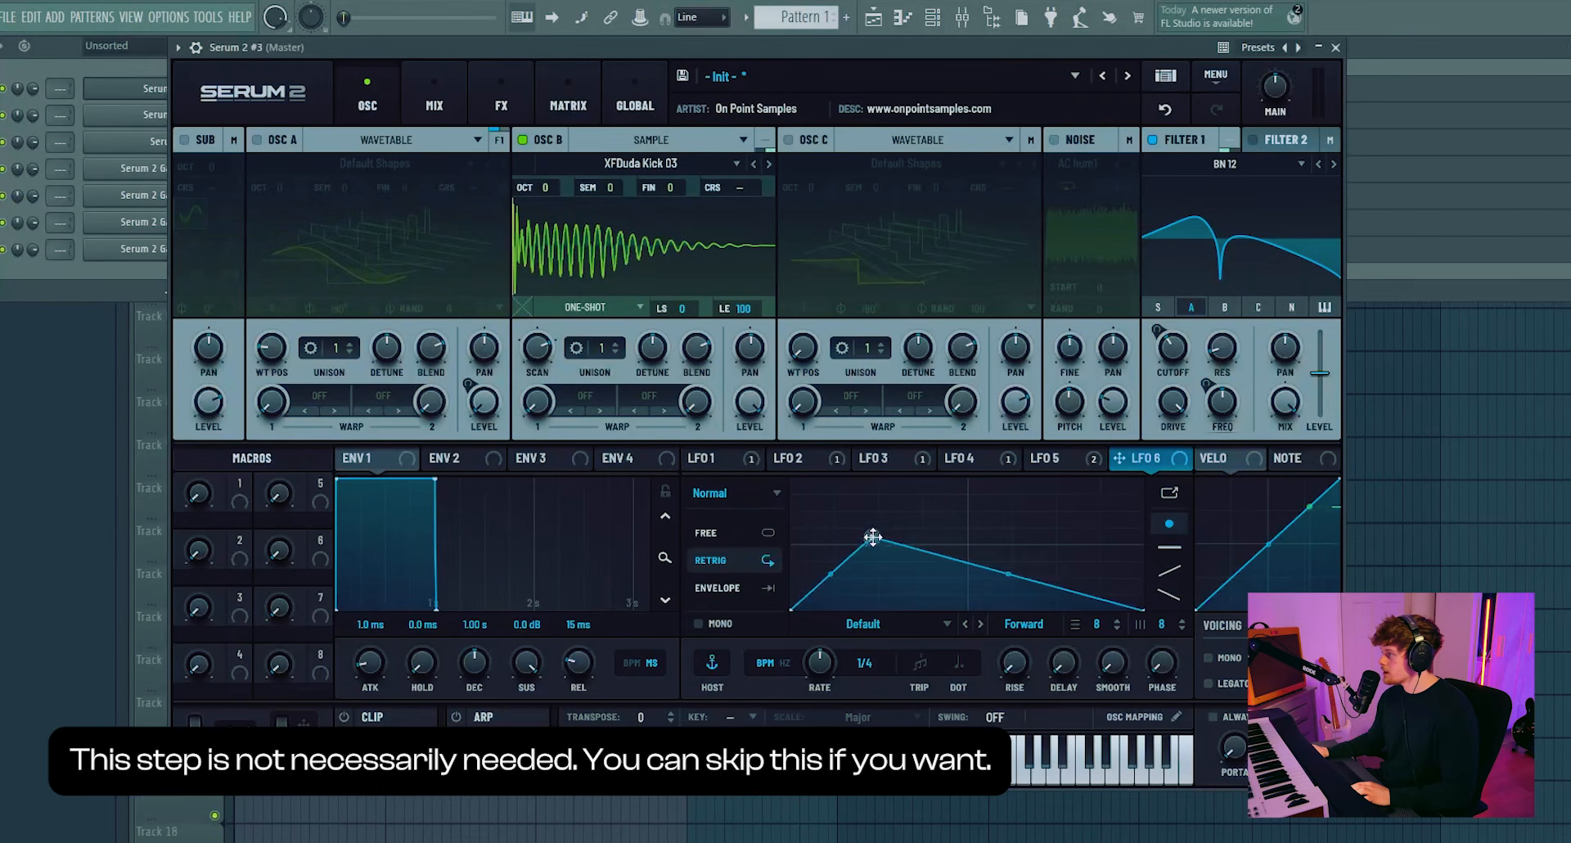
pyautogui.moveTo(1012, 577); pyautogui.dragTo(1061, 503)
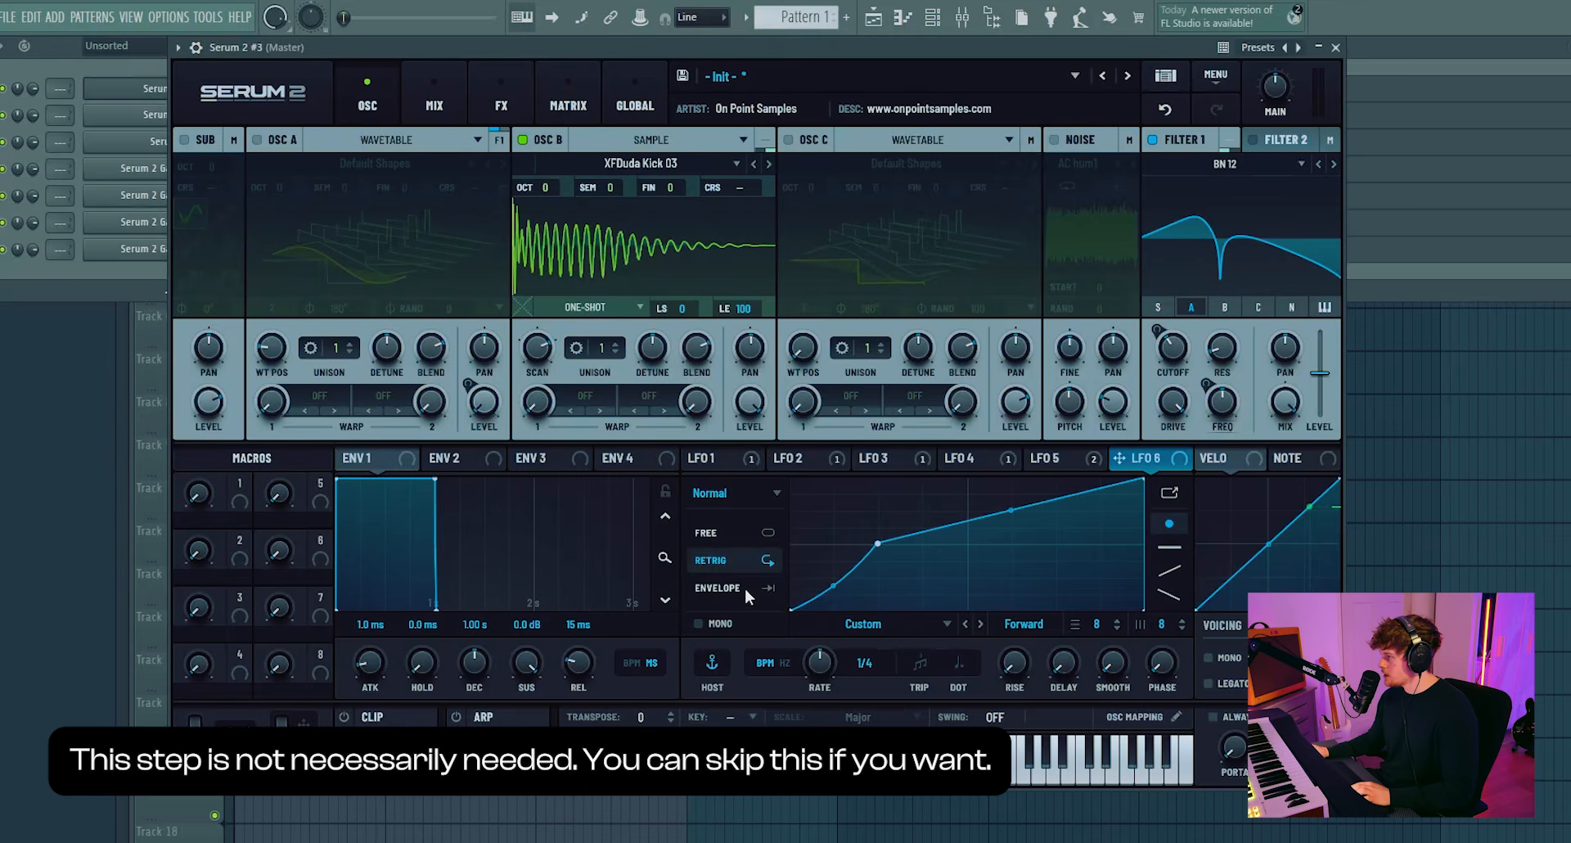
pyautogui.moveTo(1152, 460); pyautogui.dragTo(748, 401)
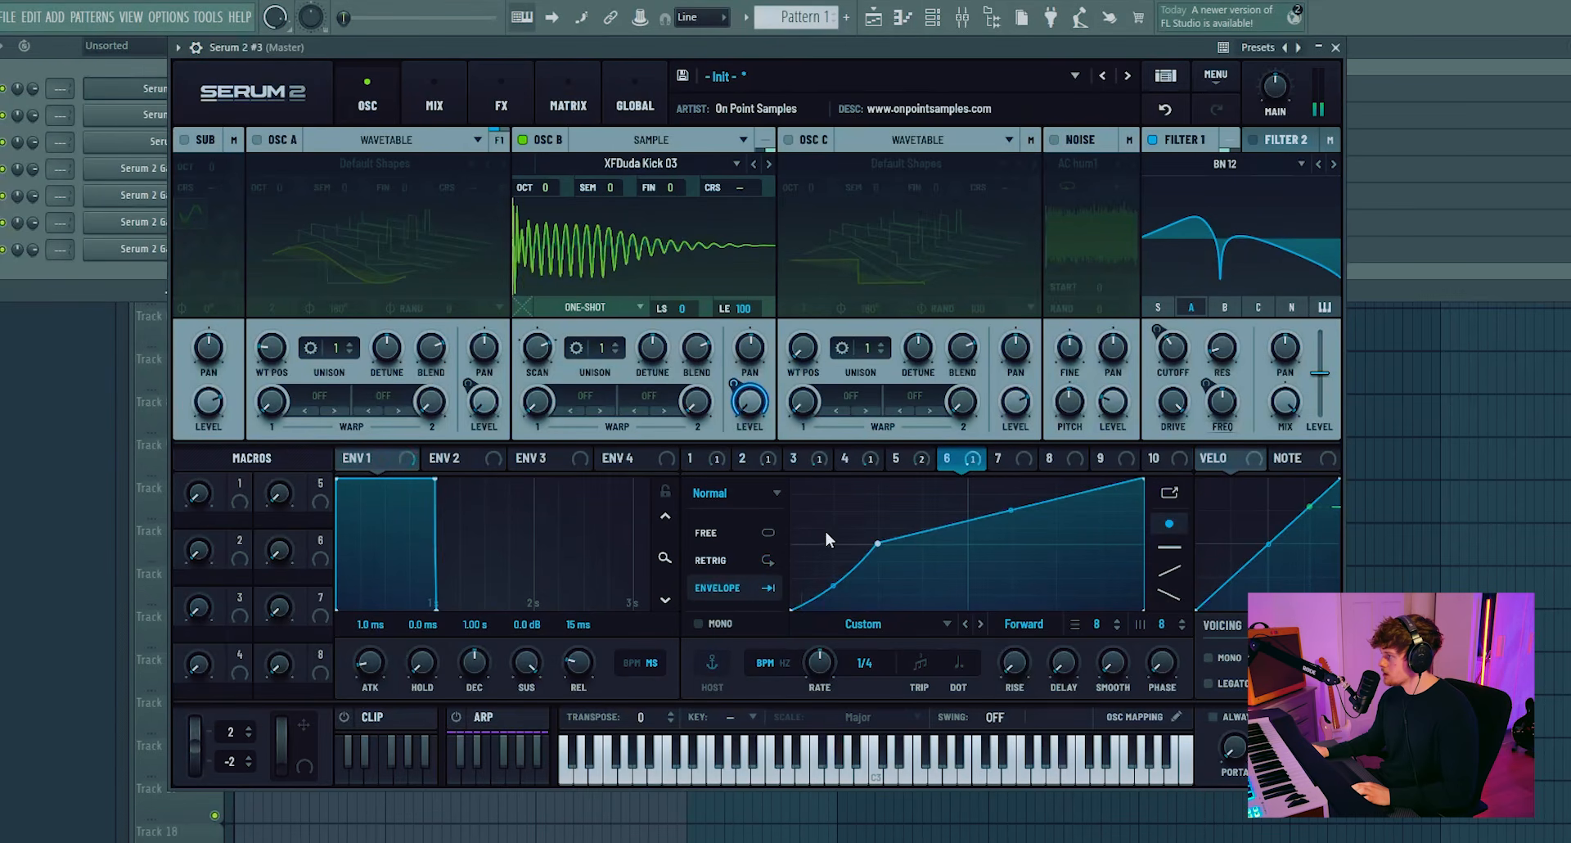
pyautogui.moveTo(877, 543); pyautogui.dragTo(807, 535)
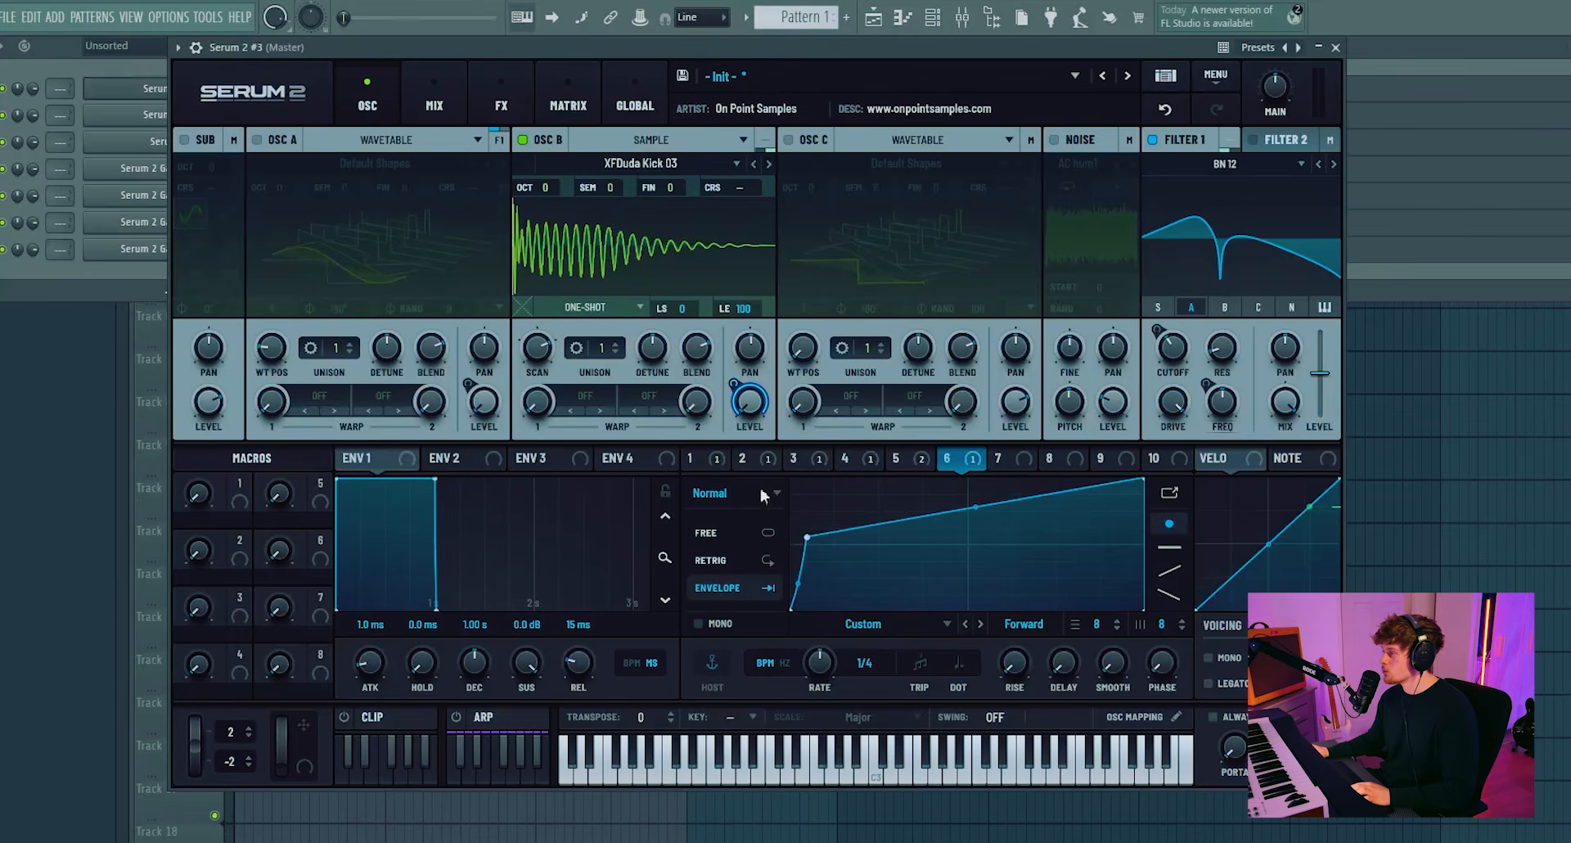
# - Add a Filter of type Combs to the Bus 2 effects chain with its cutoff at about 2404 Hz
pyautogui.click(502, 96)
pyautogui.click(399, 144)
pyautogui.click(196, 175)
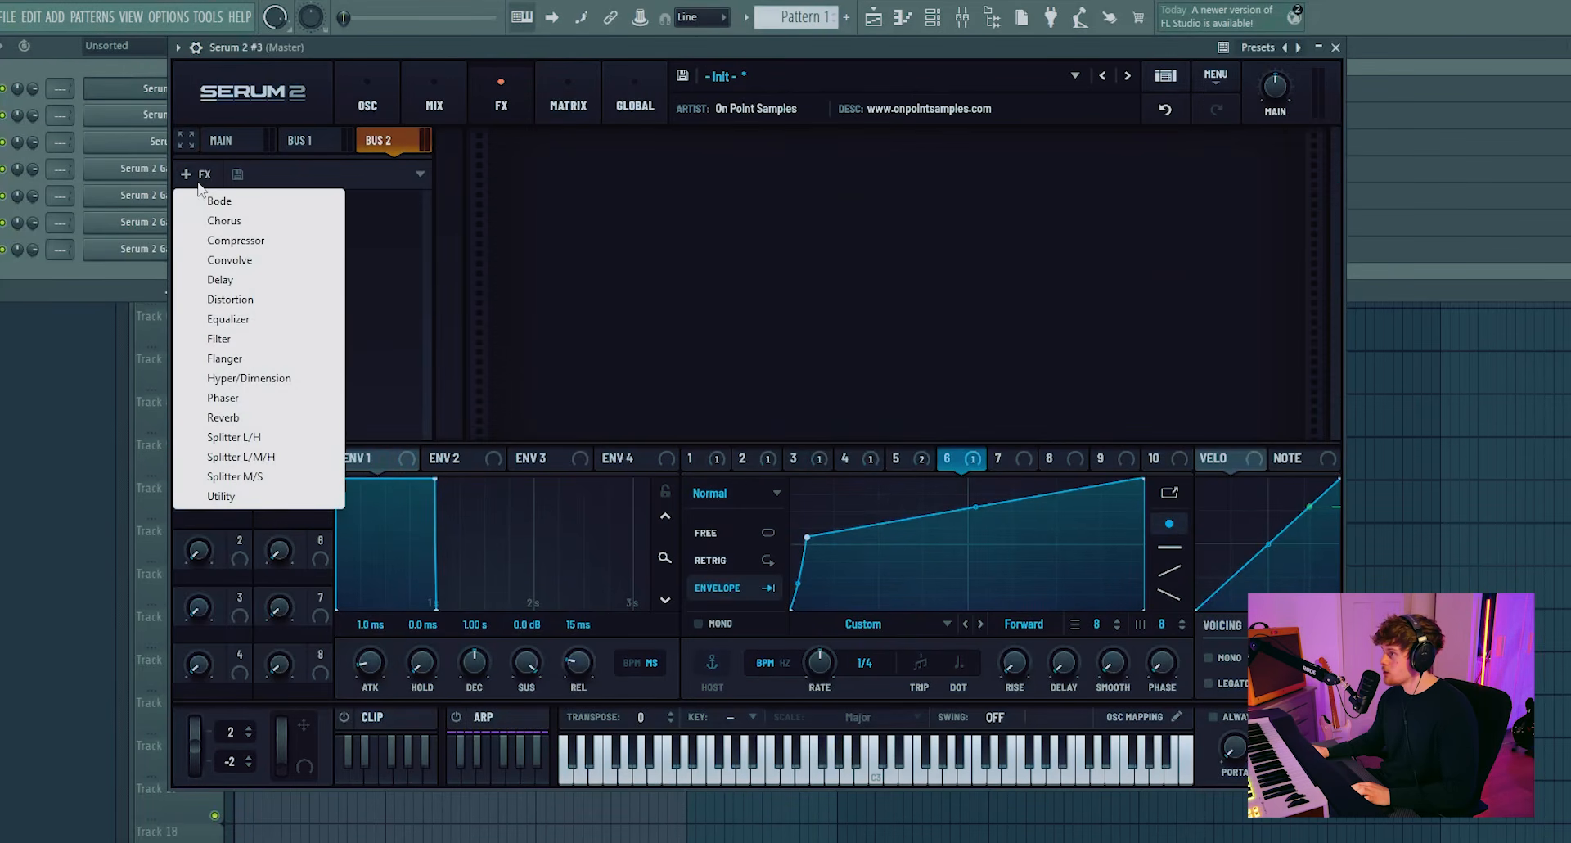
pyautogui.click(220, 338)
pyautogui.click(667, 167)
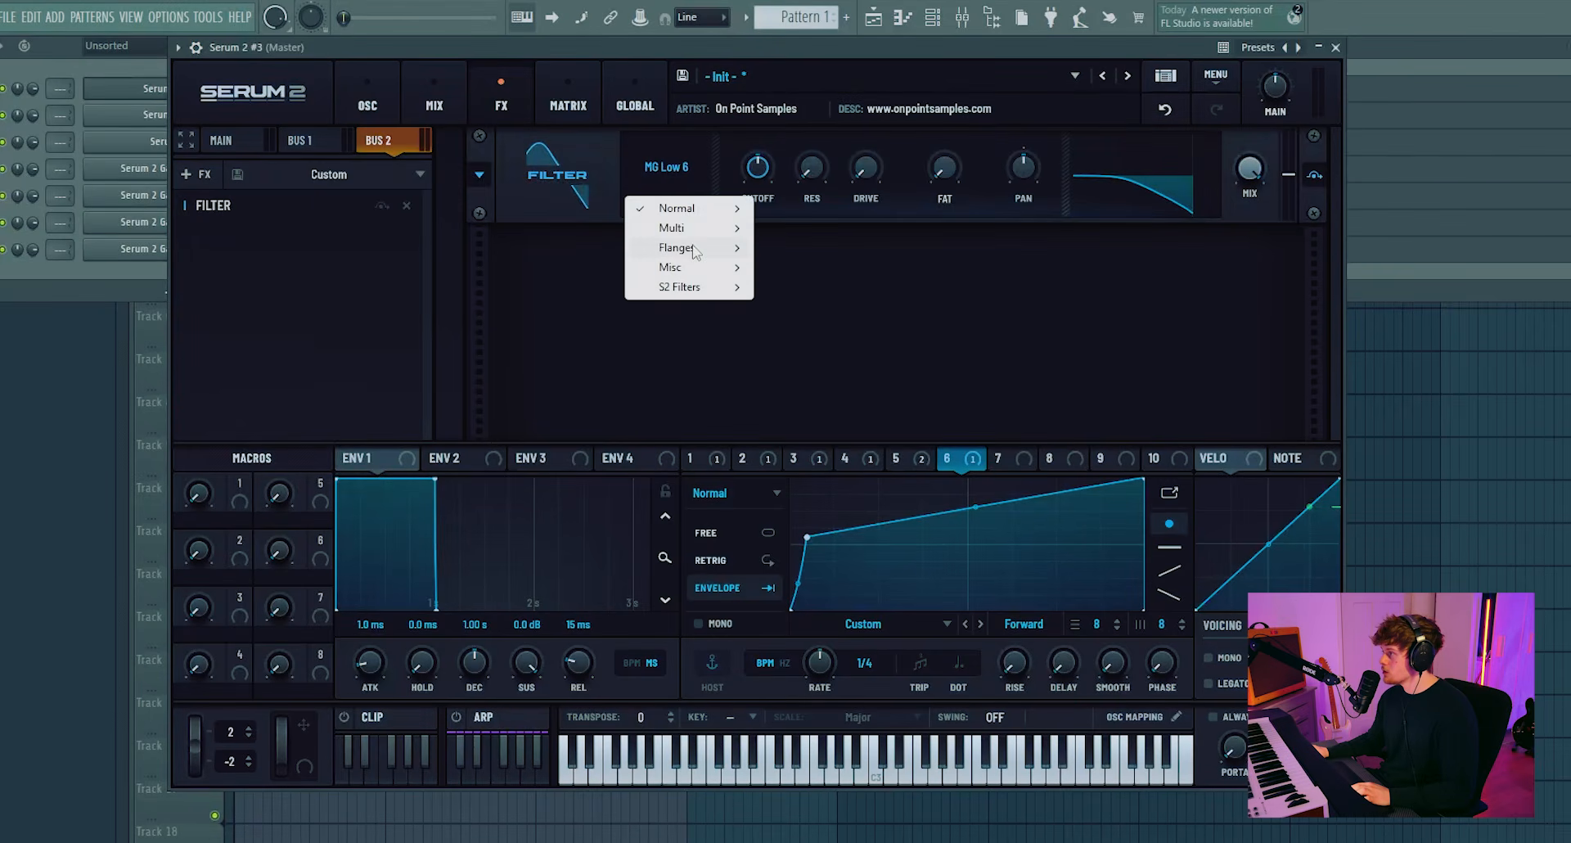
pyautogui.moveTo(688, 267)
pyautogui.click(814, 444)
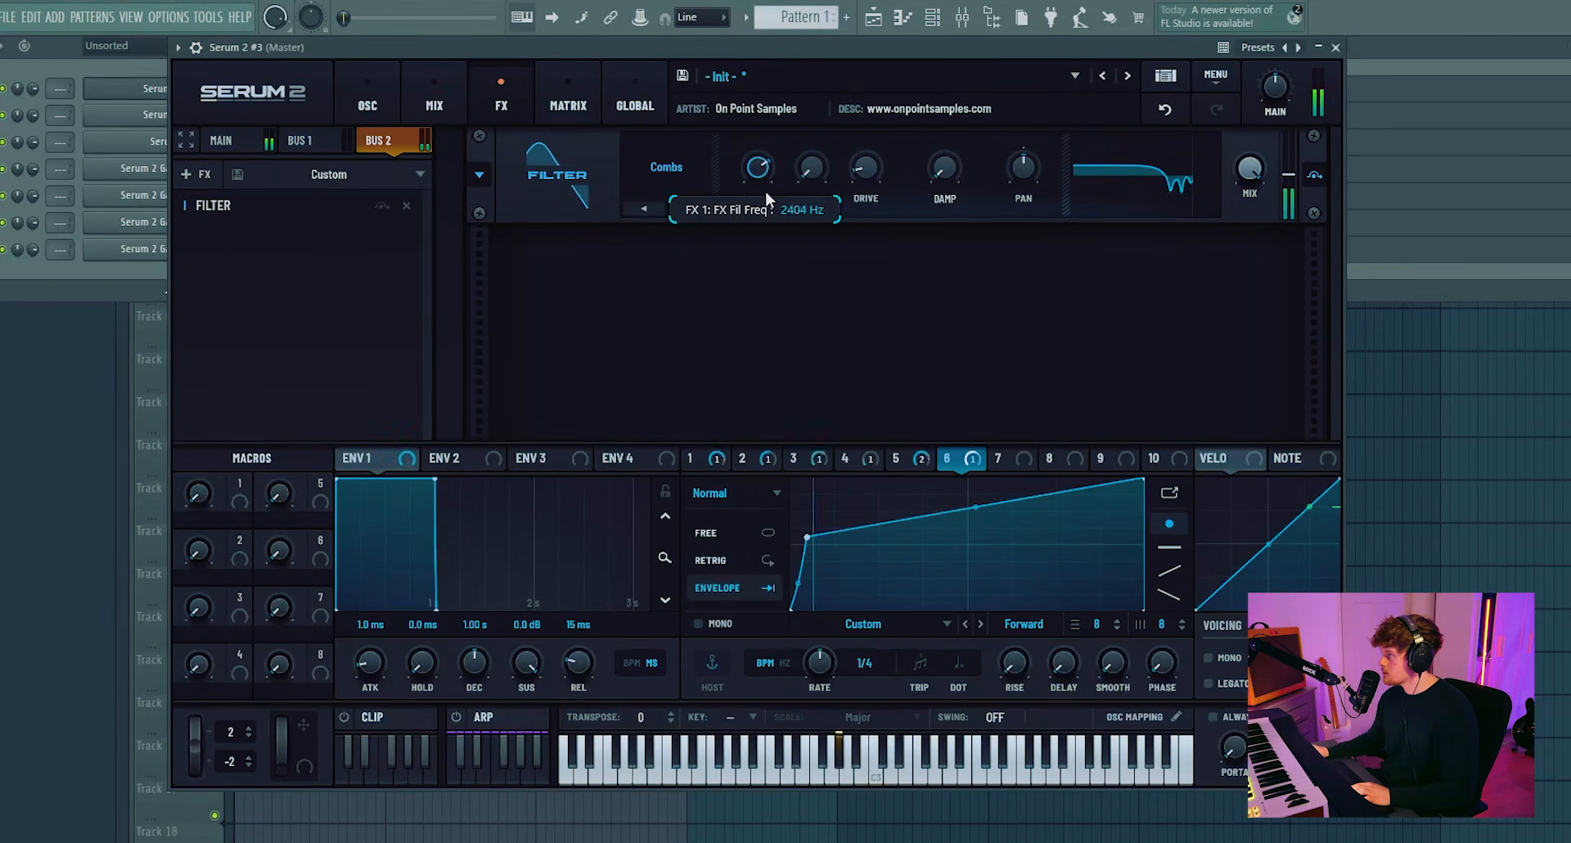
# - Add a Hall Reverb to Bus 2 with a longer decay, and set its high cut, spin rate and spin depth to 0
pyautogui.click(187, 171)
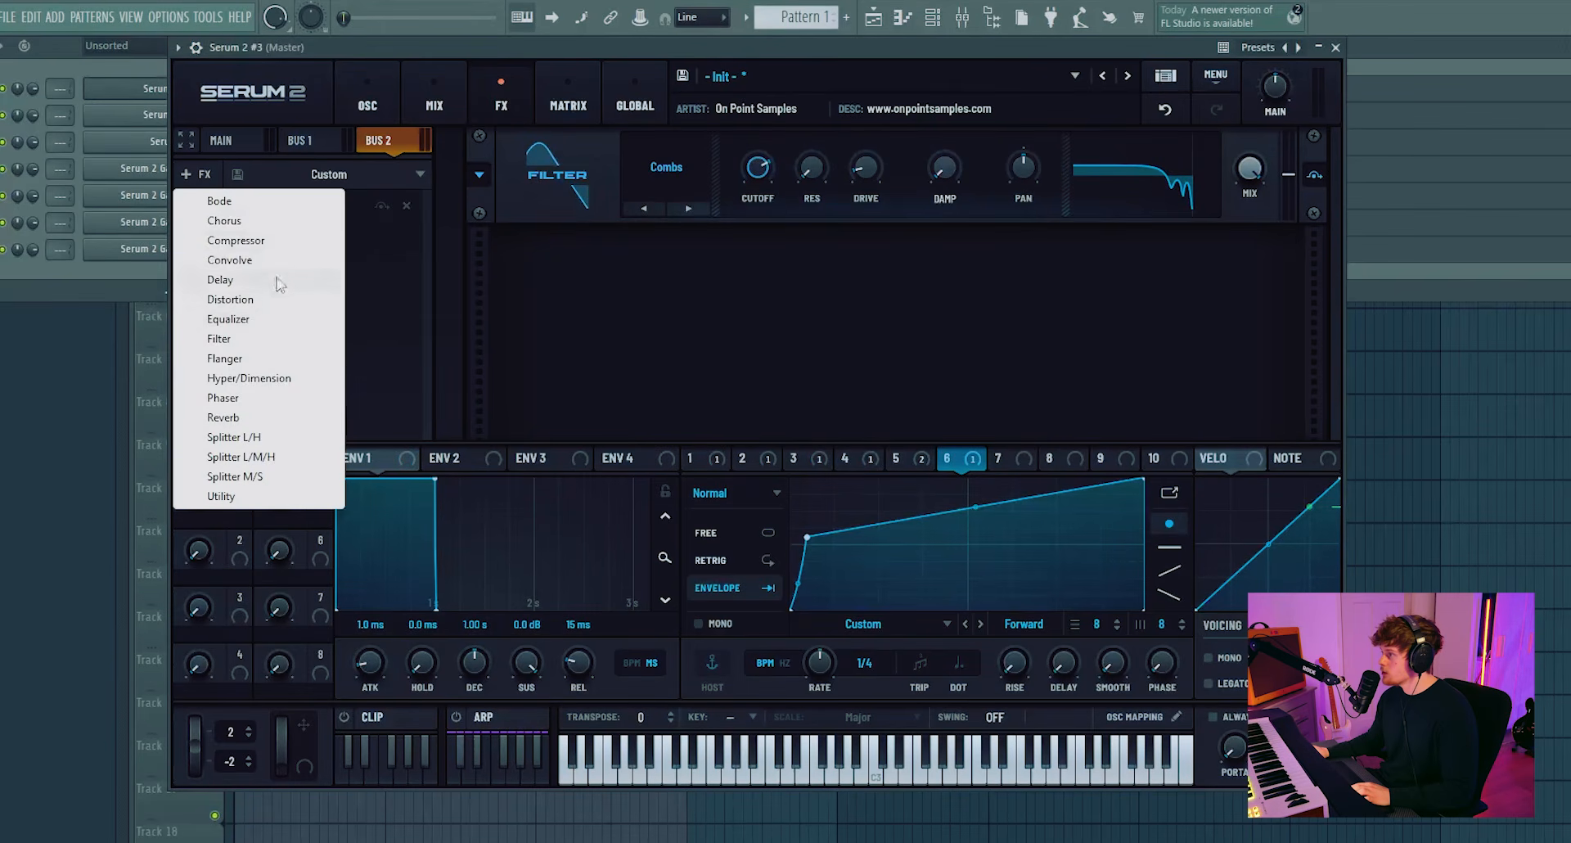
pyautogui.click(222, 417)
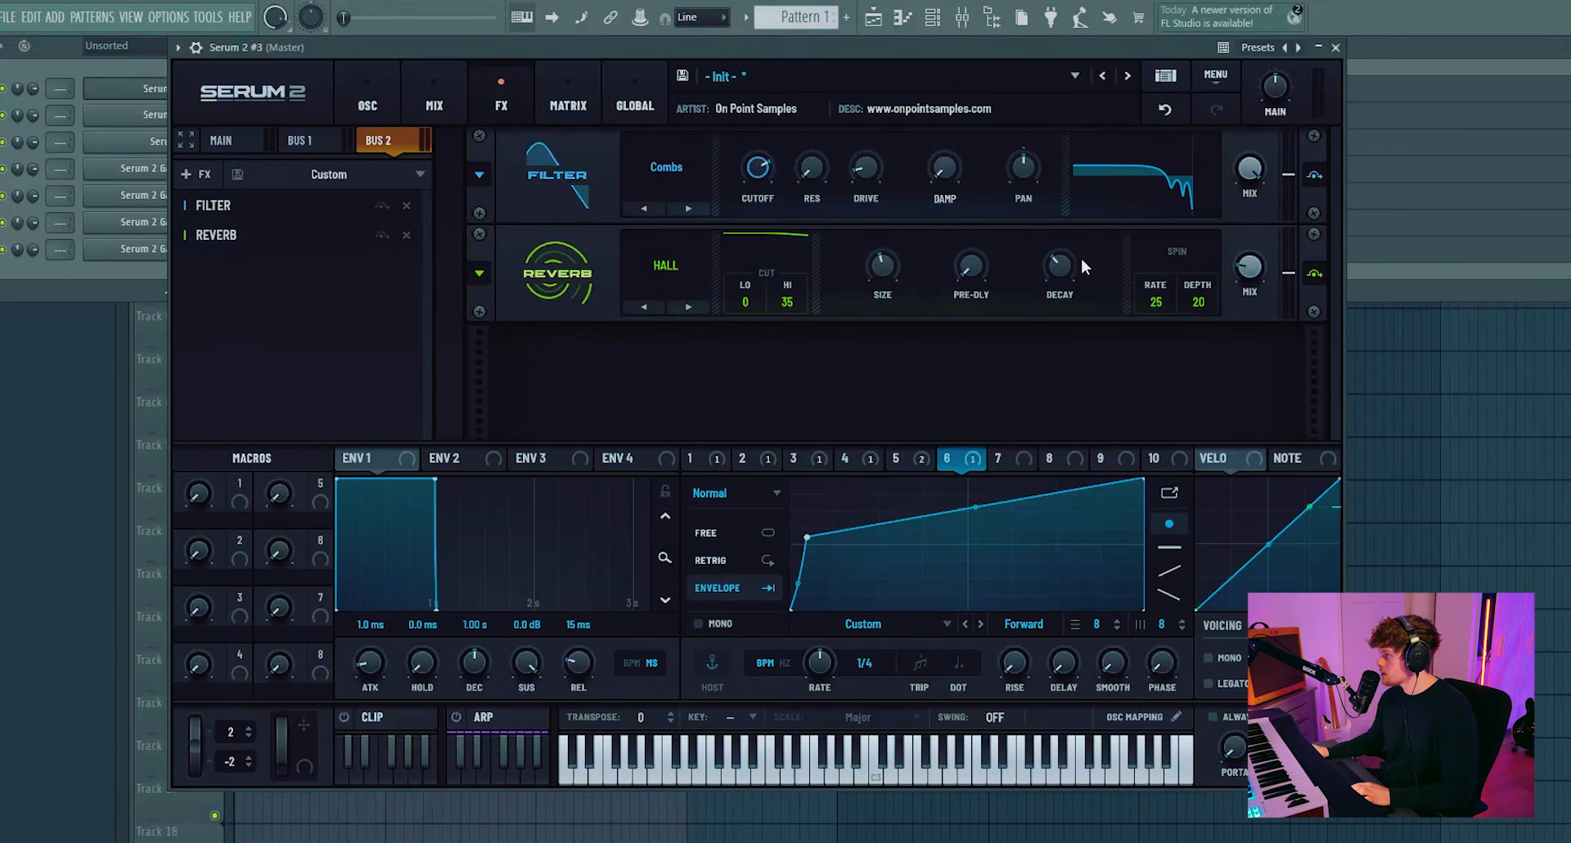
pyautogui.moveTo(1071, 250); pyautogui.dragTo(1071, 242)
pyautogui.moveTo(783, 302); pyautogui.dragTo(783, 340)
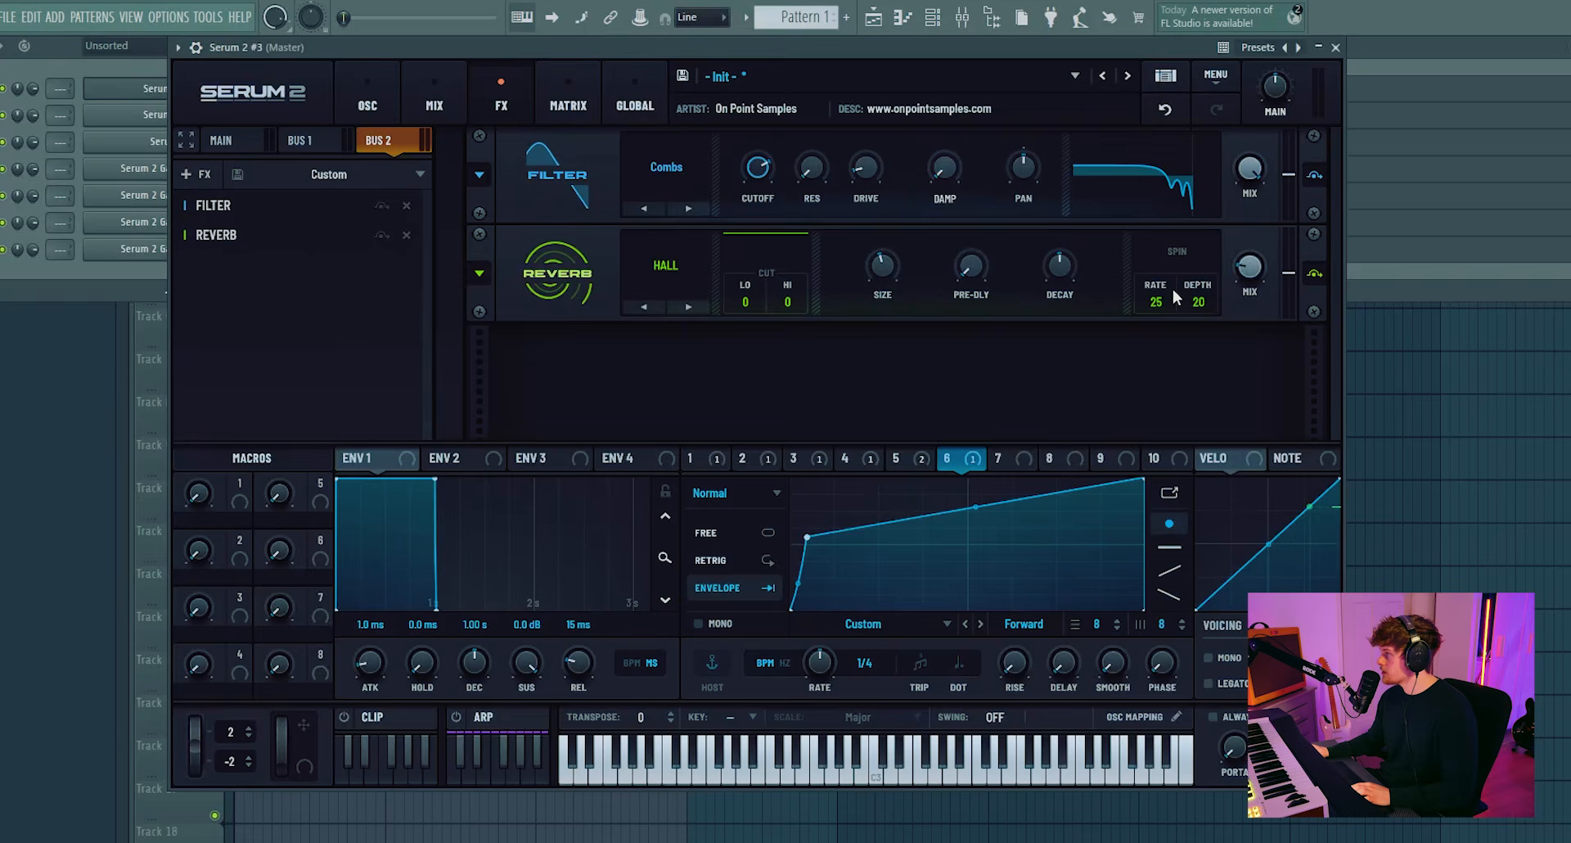
pyautogui.moveTo(1199, 302); pyautogui.dragTo(1191, 478)
pyautogui.moveTo(1156, 302); pyautogui.dragTo(1165, 433)
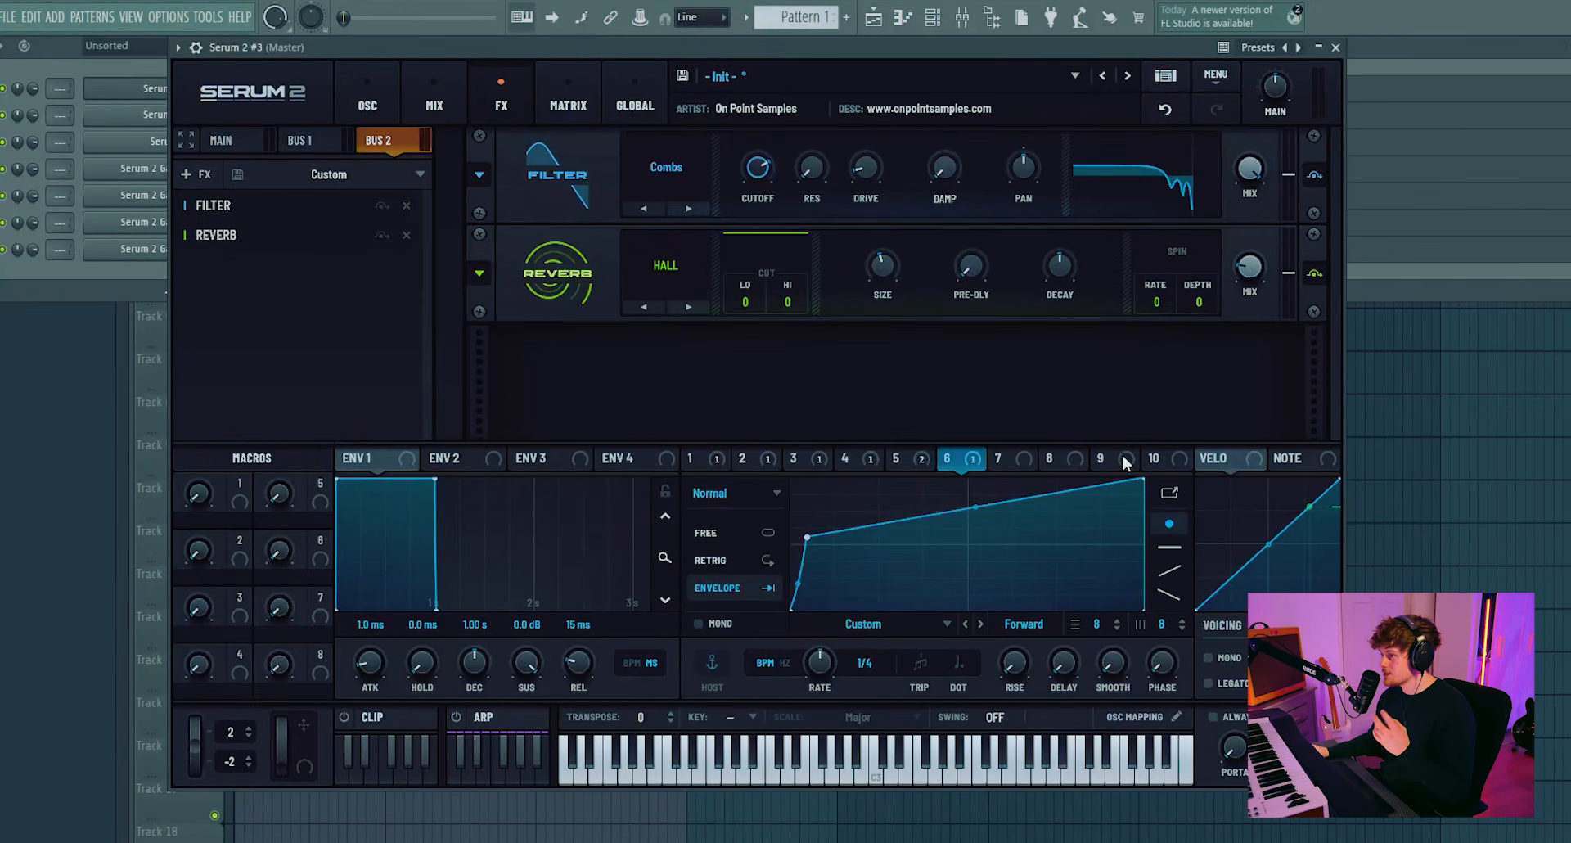
# - Shape LFO 7 as a rising ramp with a short delayed start and assign it to the Bus 2 Reverb's mix
pyautogui.click(997, 460)
pyautogui.moveTo(971, 480); pyautogui.dragTo(1144, 478)
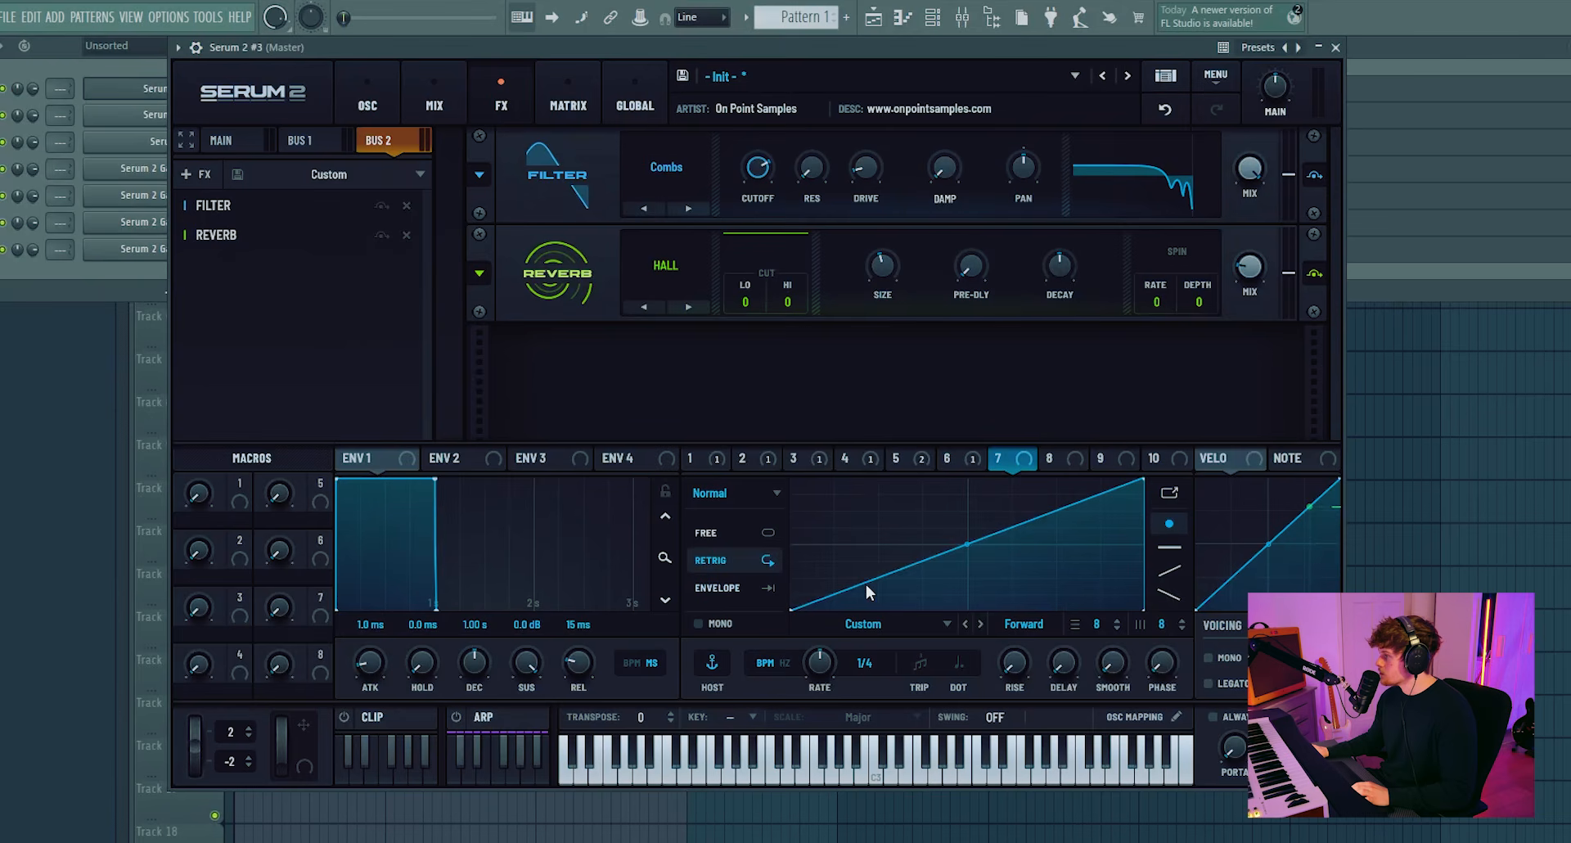
pyautogui.moveTo(866, 584); pyautogui.dragTo(848, 621)
pyautogui.moveTo(1023, 458); pyautogui.dragTo(1231, 229)
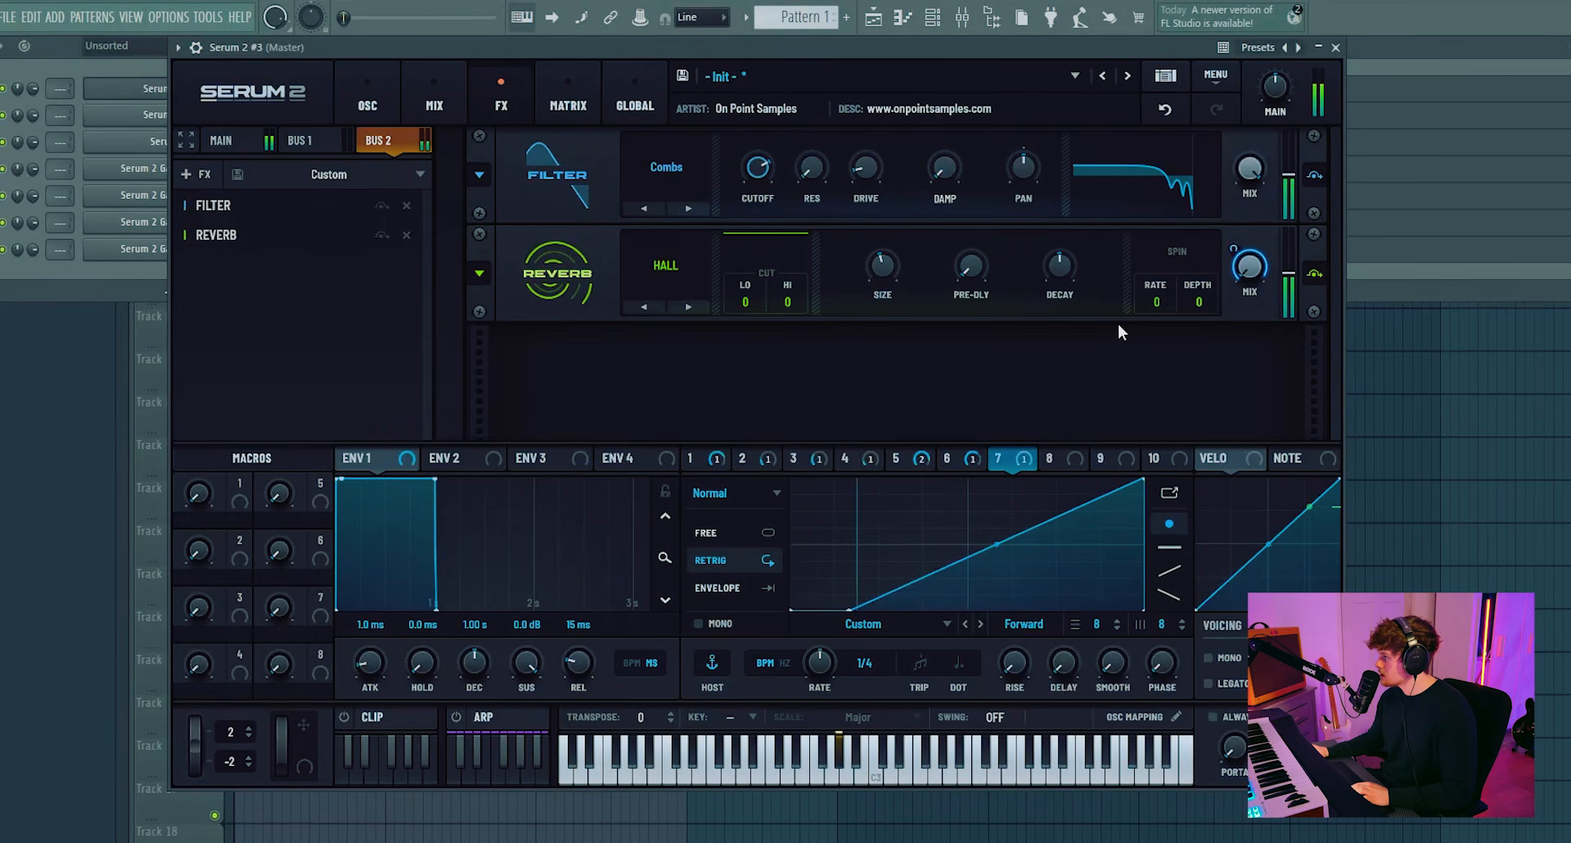
# - Add a Tube Distortion with 80% drive to Bus 2, followed by an Equalizer with a low-pass at about 481 Hz and Q 40
pyautogui.click(197, 174)
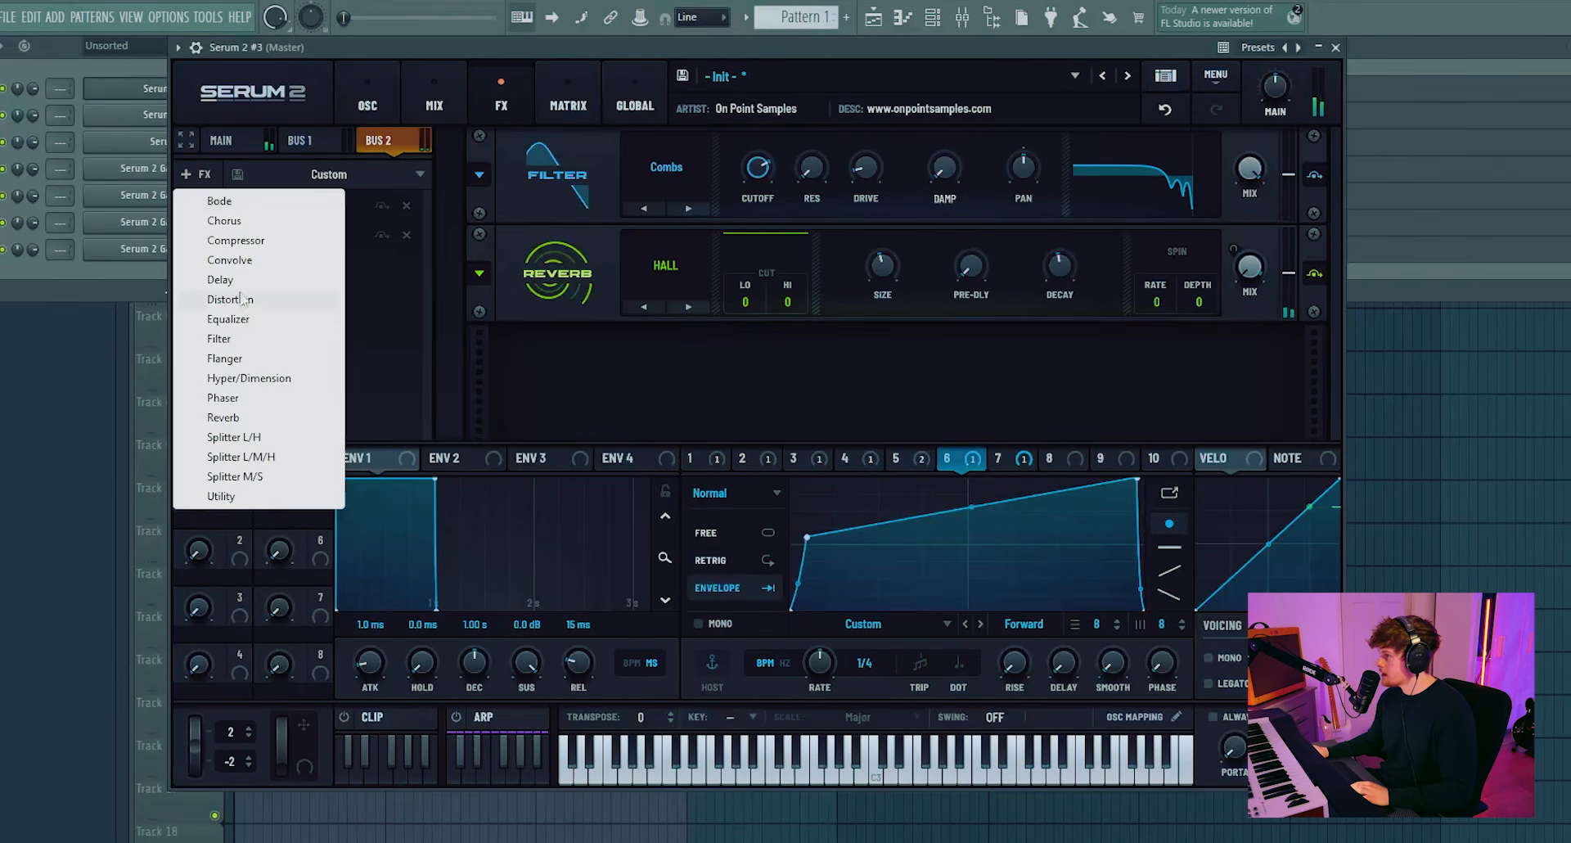
pyautogui.click(237, 299)
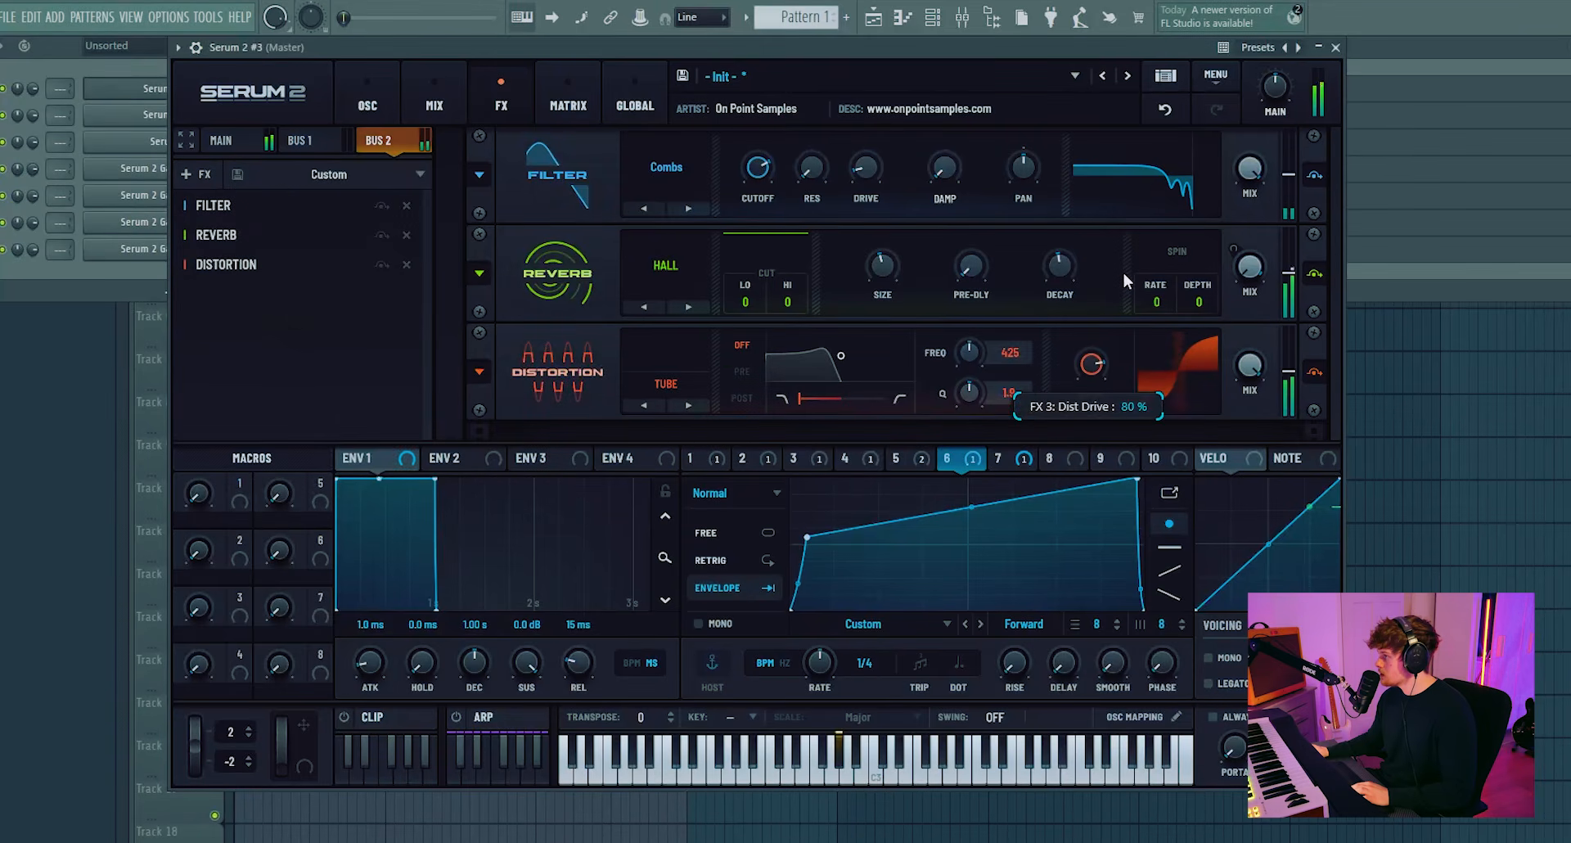
pyautogui.click(196, 173)
pyautogui.click(233, 320)
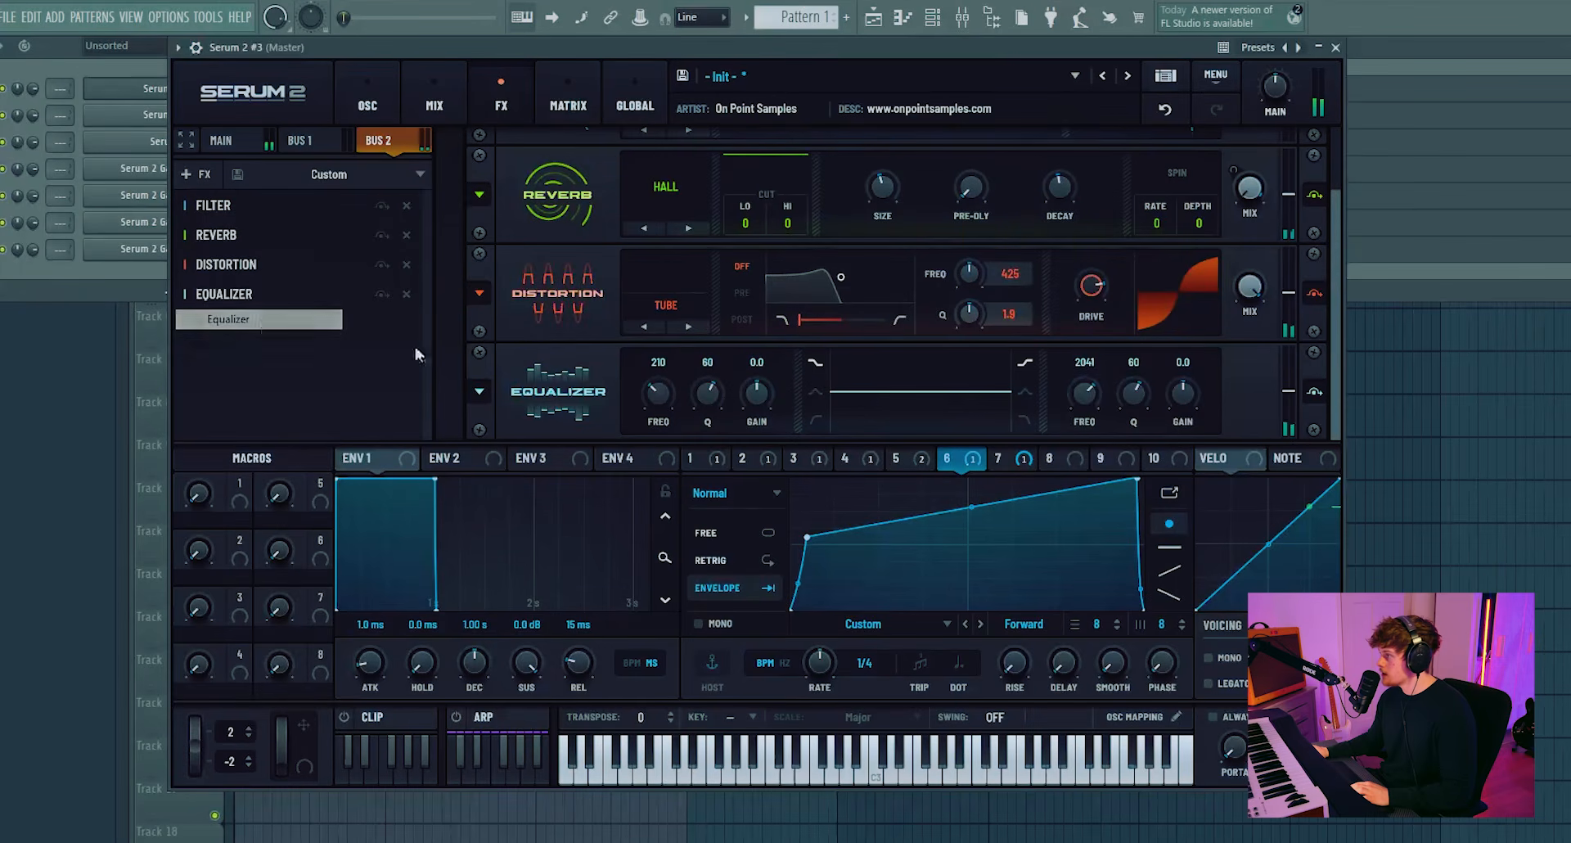
pyautogui.click(1026, 420)
pyautogui.moveTo(1084, 396)
pyautogui.mouseDown()
pyautogui.moveTo(1088, 434)
pyautogui.moveTo(1133, 419)
pyautogui.moveTo(1090, 386)
pyautogui.mouseUp()
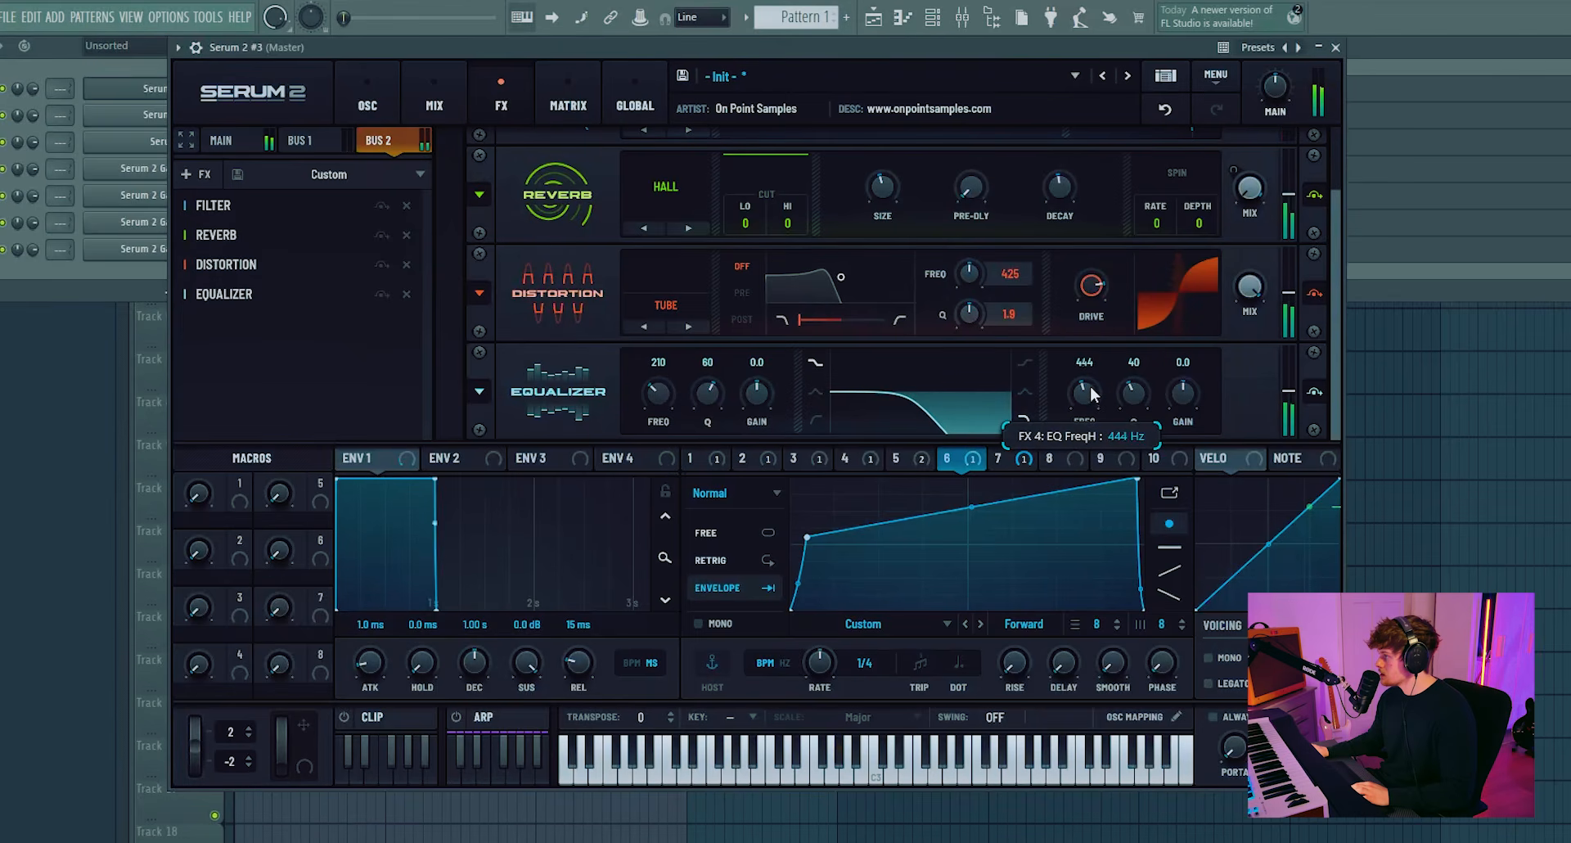
# - Add a Utility effect to Bus 2 and enable Mono Bass with a crossover frequency of about 359 Hz
pyautogui.click(197, 174)
pyautogui.click(221, 496)
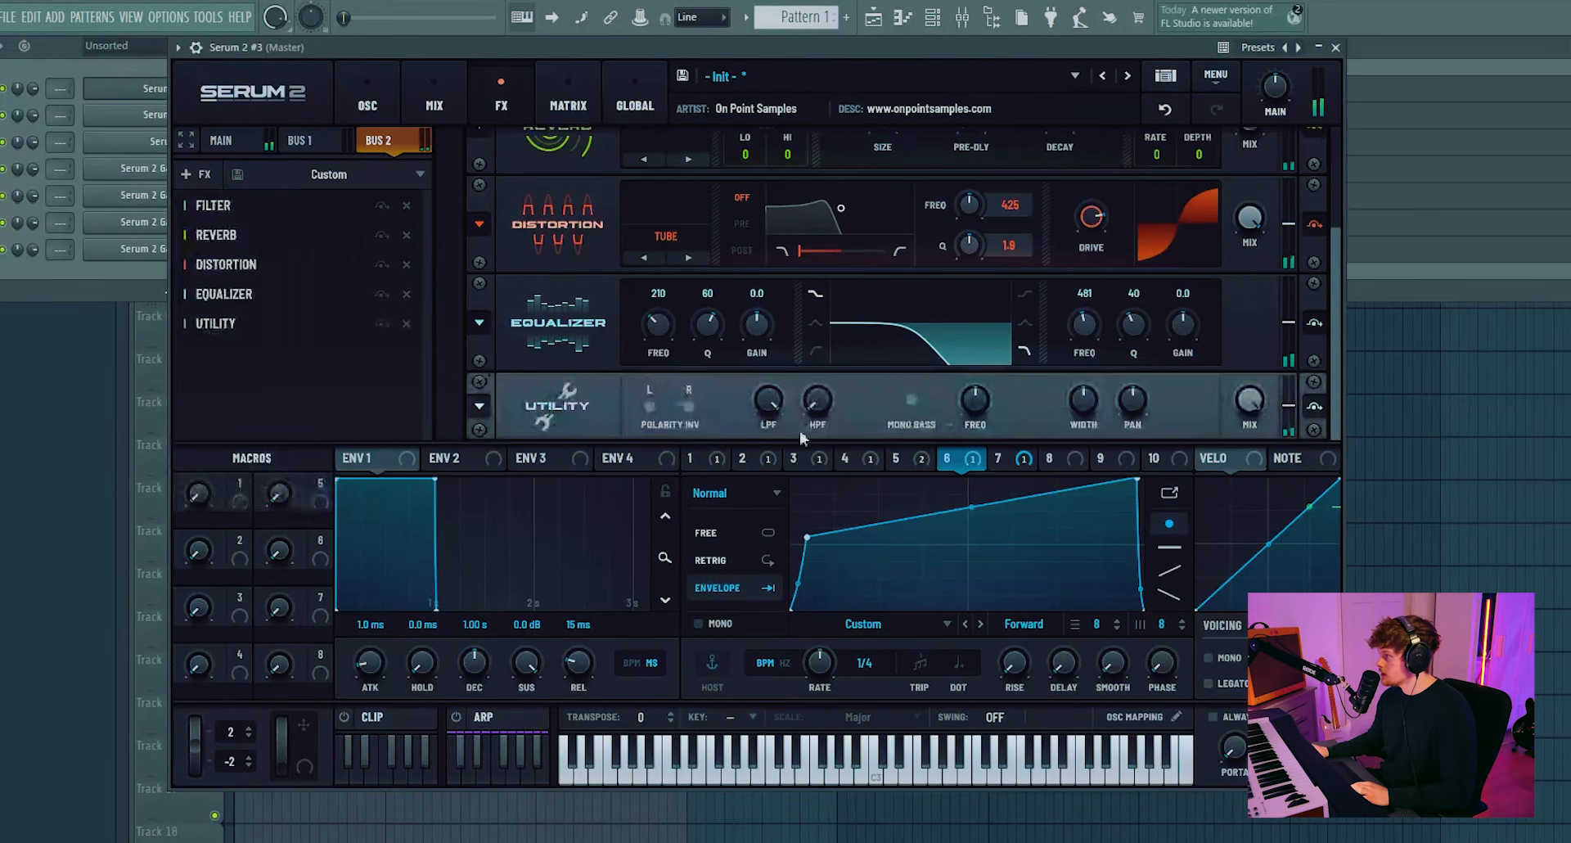
pyautogui.click(912, 399)
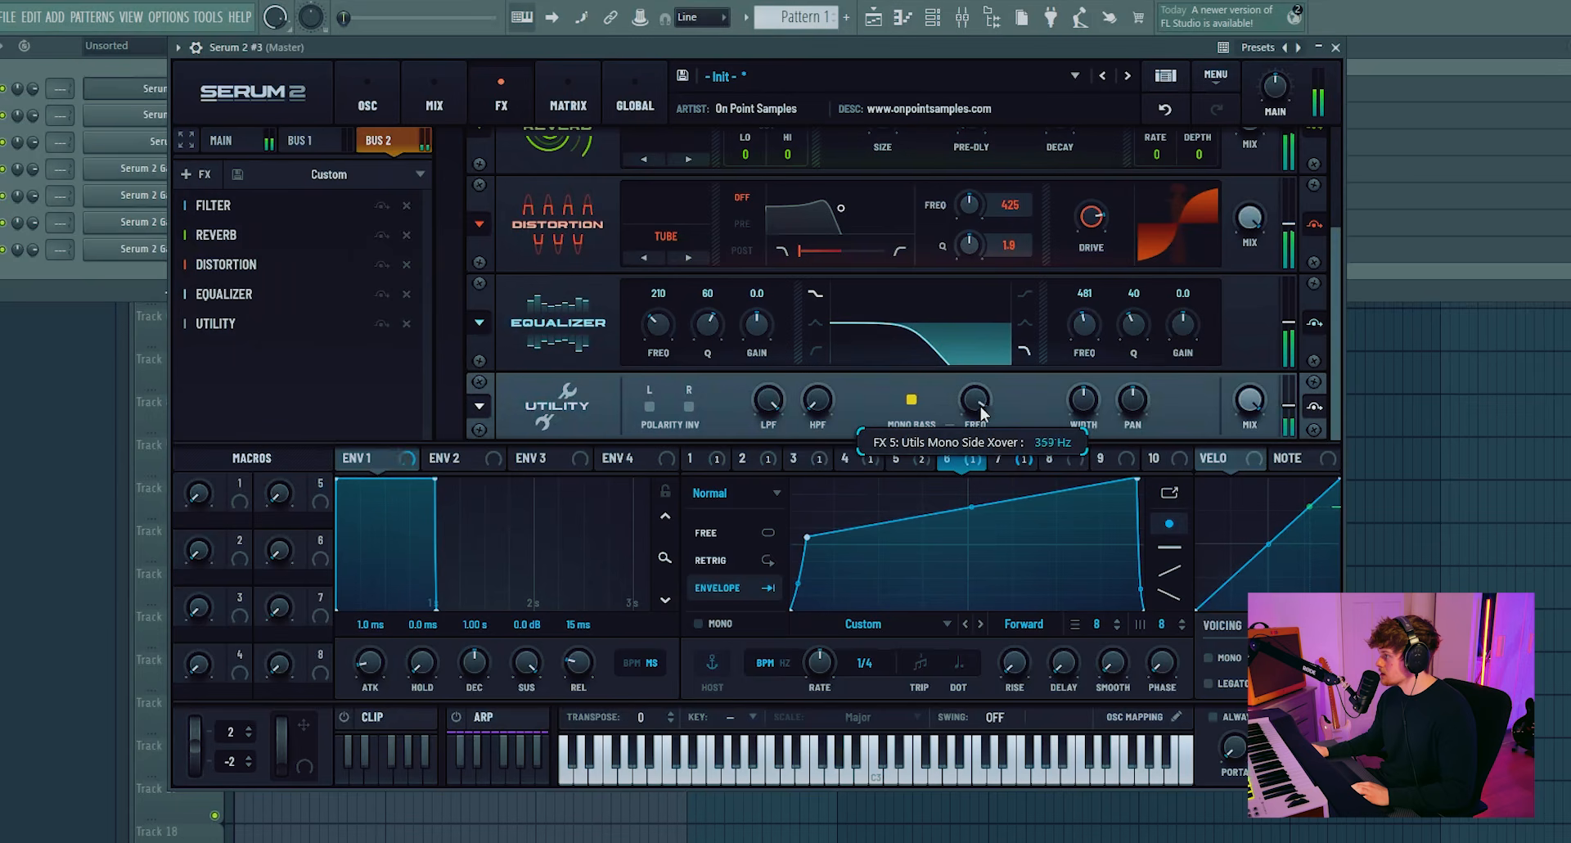
# - Add a second Distortion in Tube mode after the Utility on Bus 2 and raise its drive
pyautogui.click(197, 174)
pyautogui.click(217, 299)
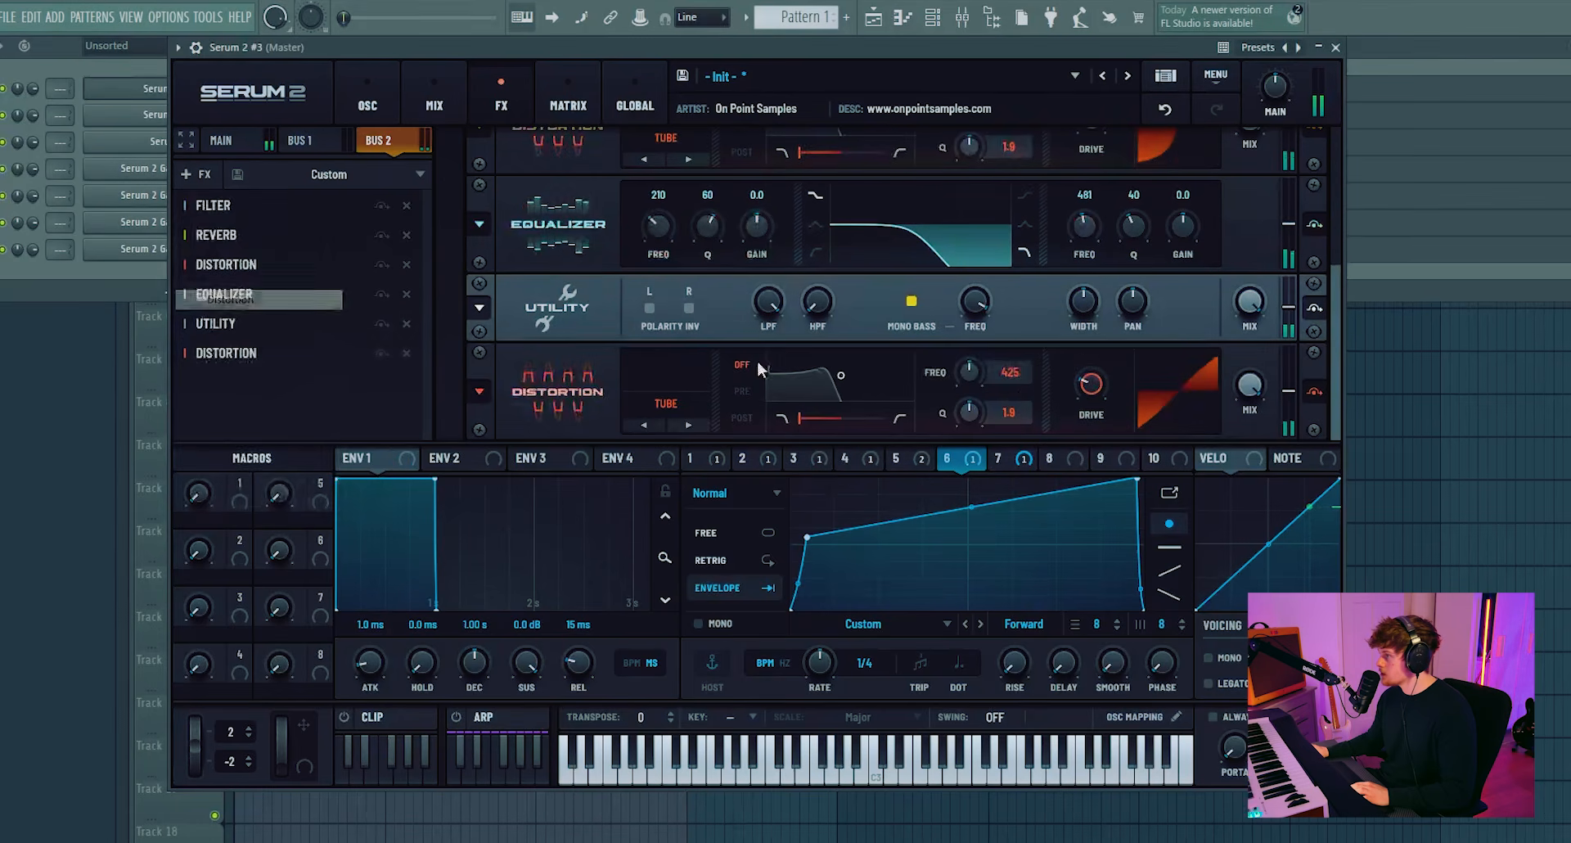
pyautogui.moveTo(1089, 390); pyautogui.dragTo(1117, 279)
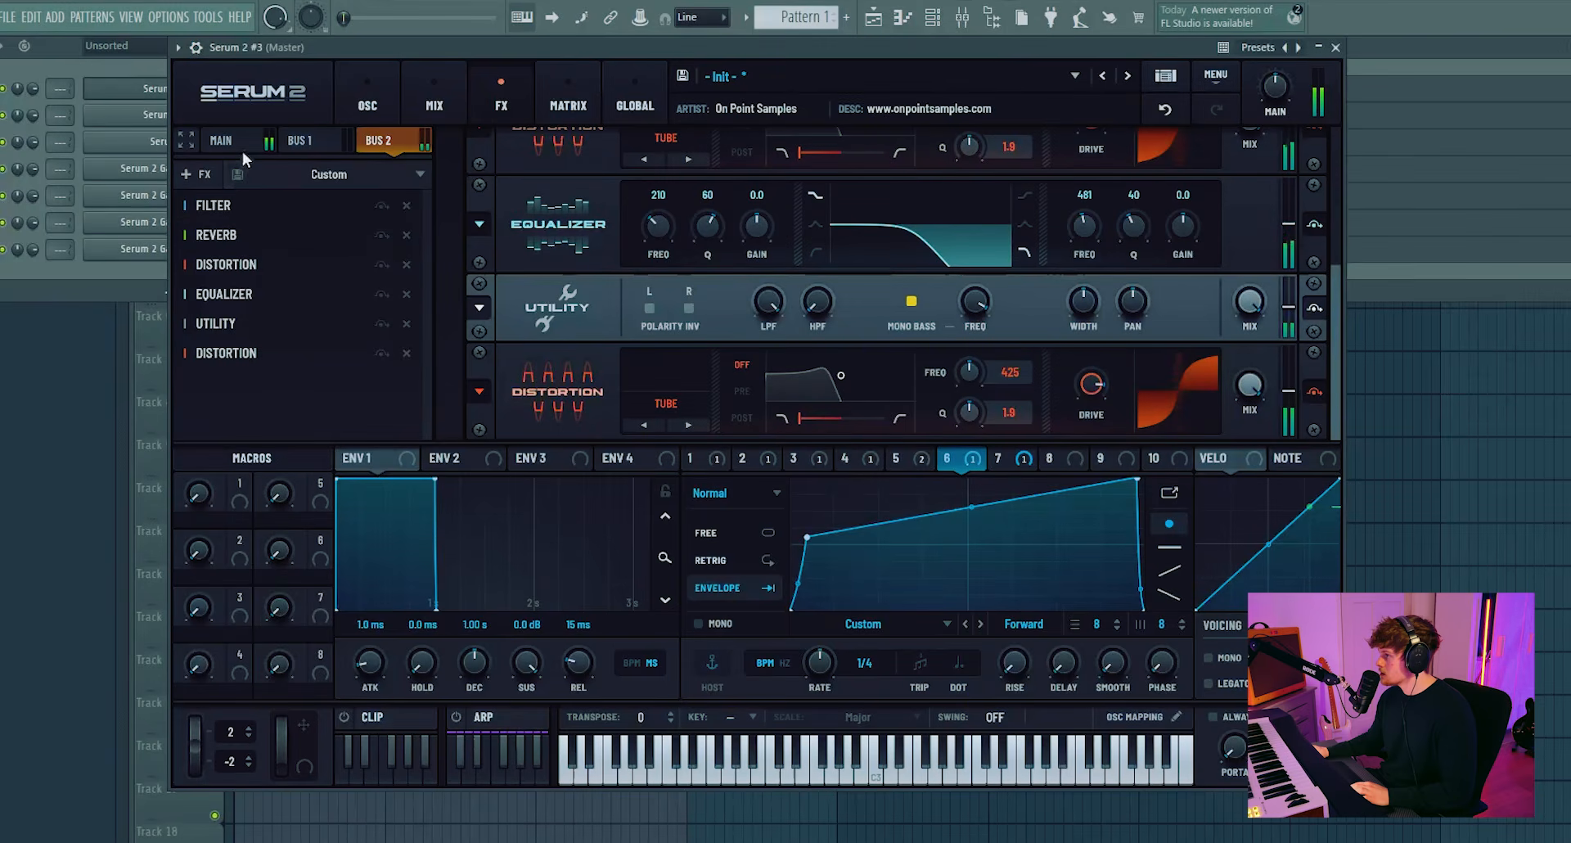
# - Add a Multiband Compressor to Bus 2 with the threshold at 0.0 dB and the Below ratio at about 0.24
pyautogui.click(195, 174)
pyautogui.click(236, 240)
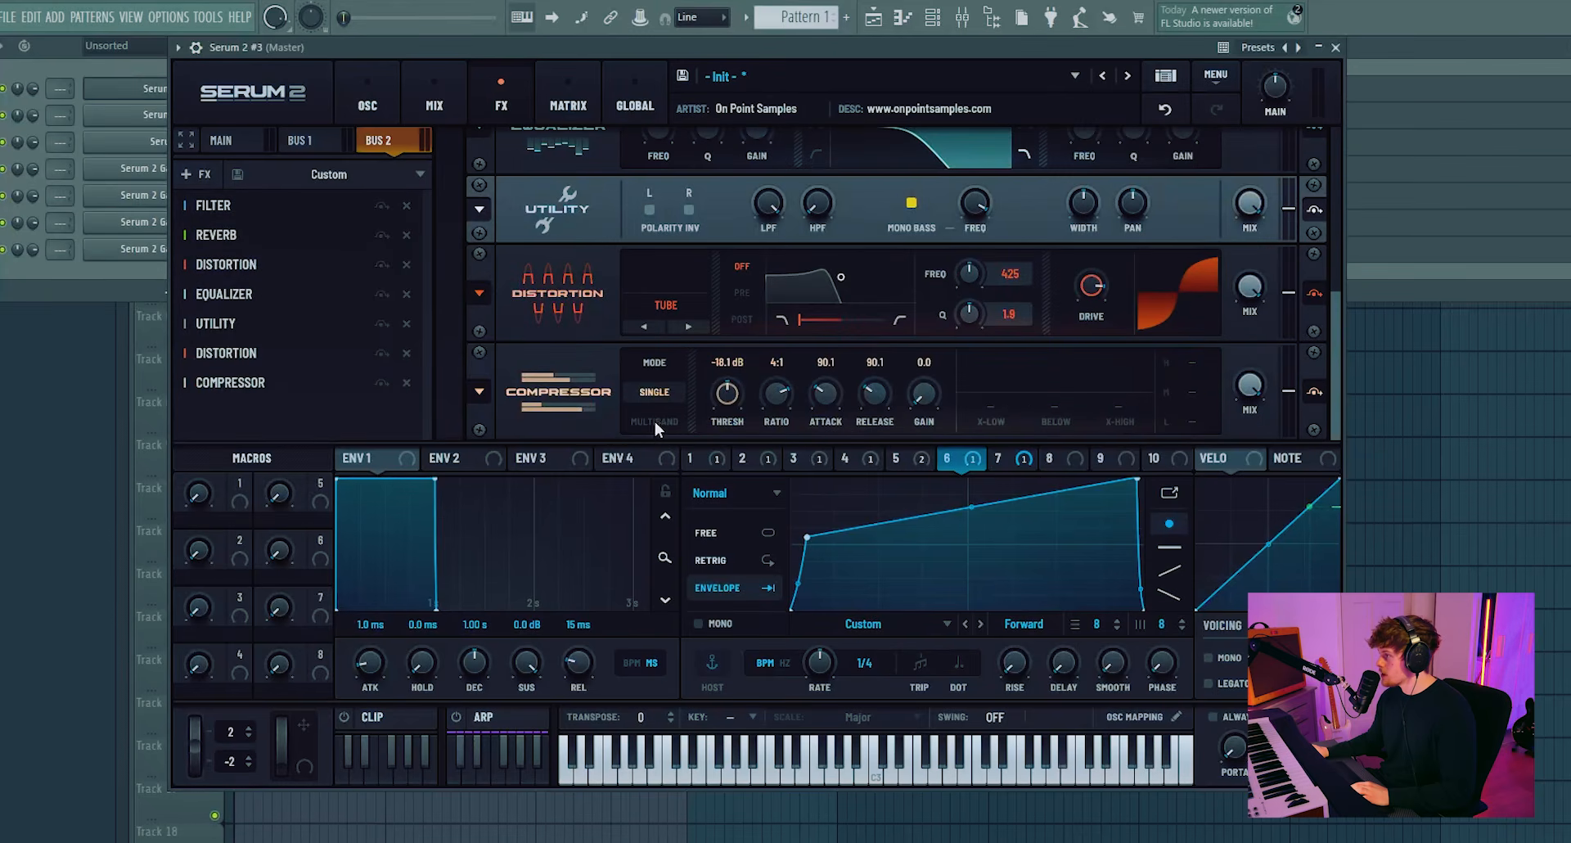
pyautogui.doubleClick(733, 399)
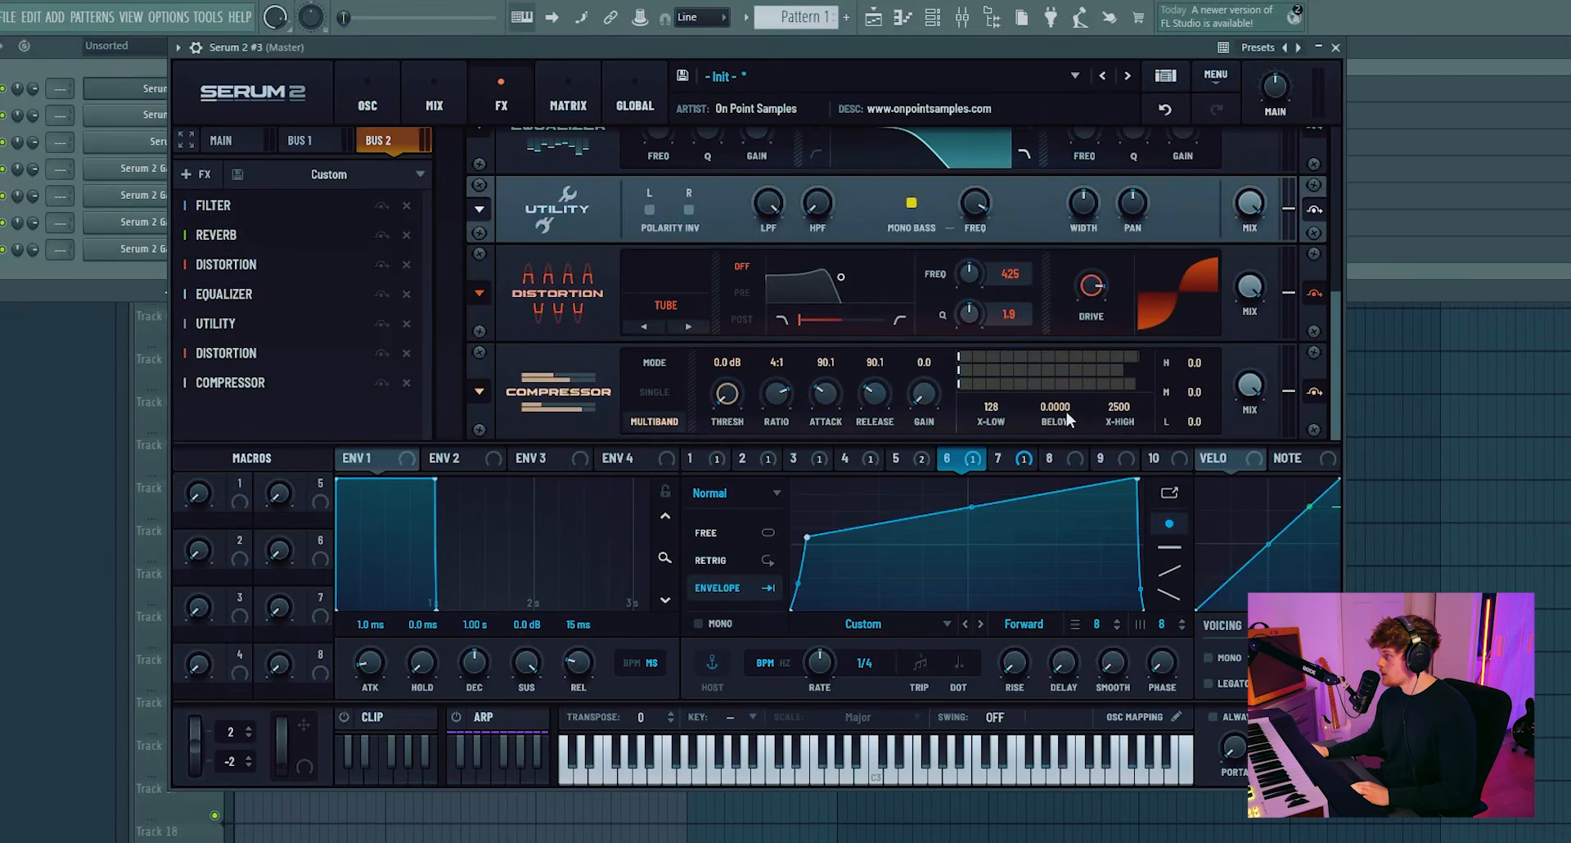
pyautogui.moveTo(1067, 411); pyautogui.dragTo(1073, 345)
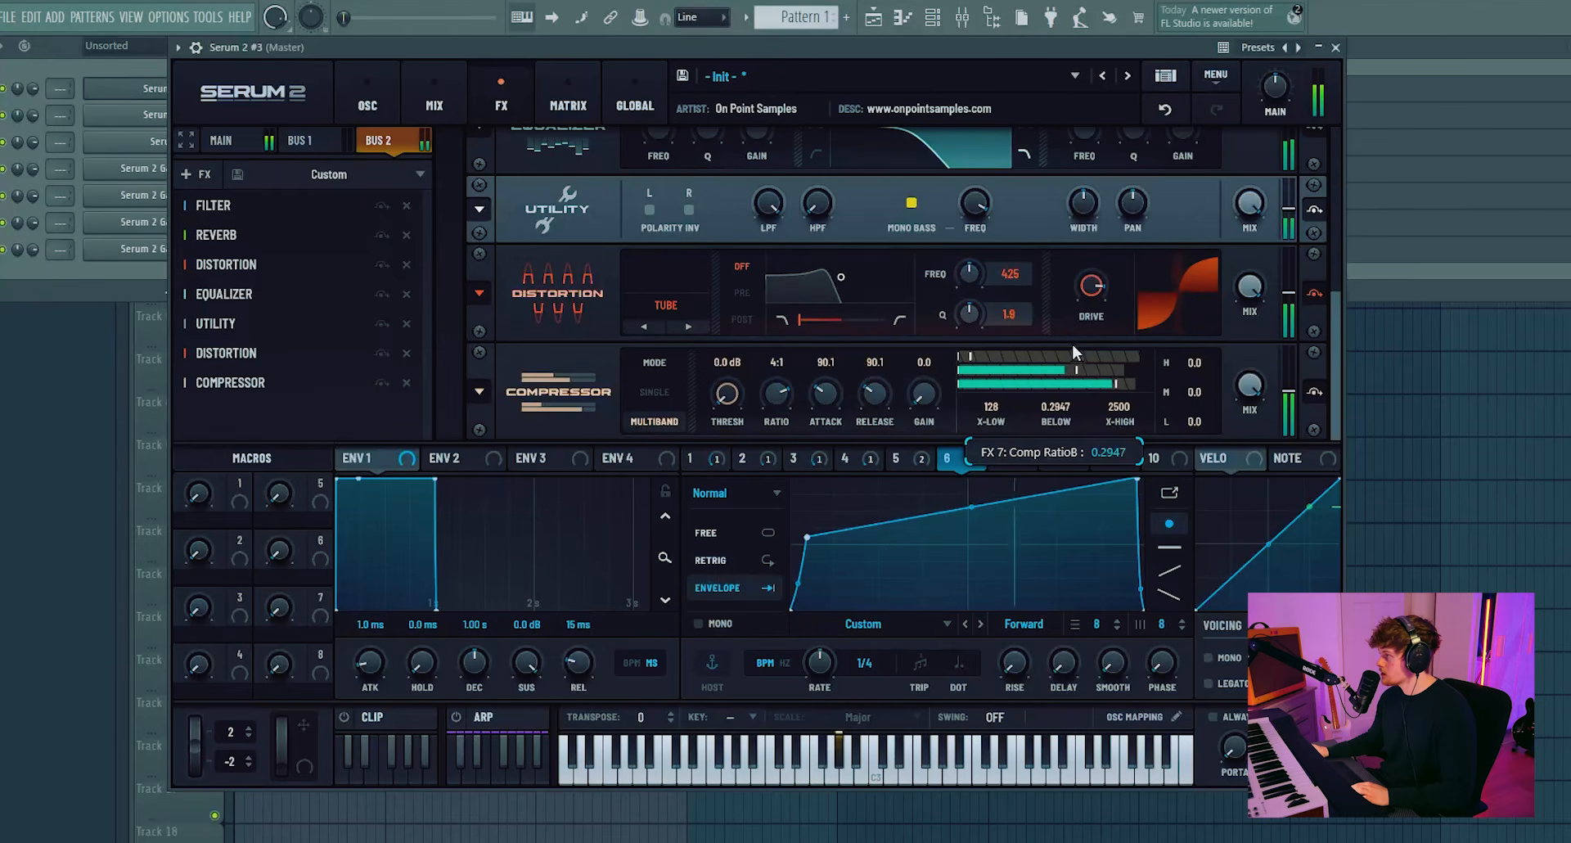
# - Add a second Equalizer before the Compressor on Bus 2, switch its low band to a peak shape, and adjust its gain and Q
pyautogui.click(198, 175)
pyautogui.click(228, 318)
pyautogui.moveTo(237, 412); pyautogui.dragTo(252, 378)
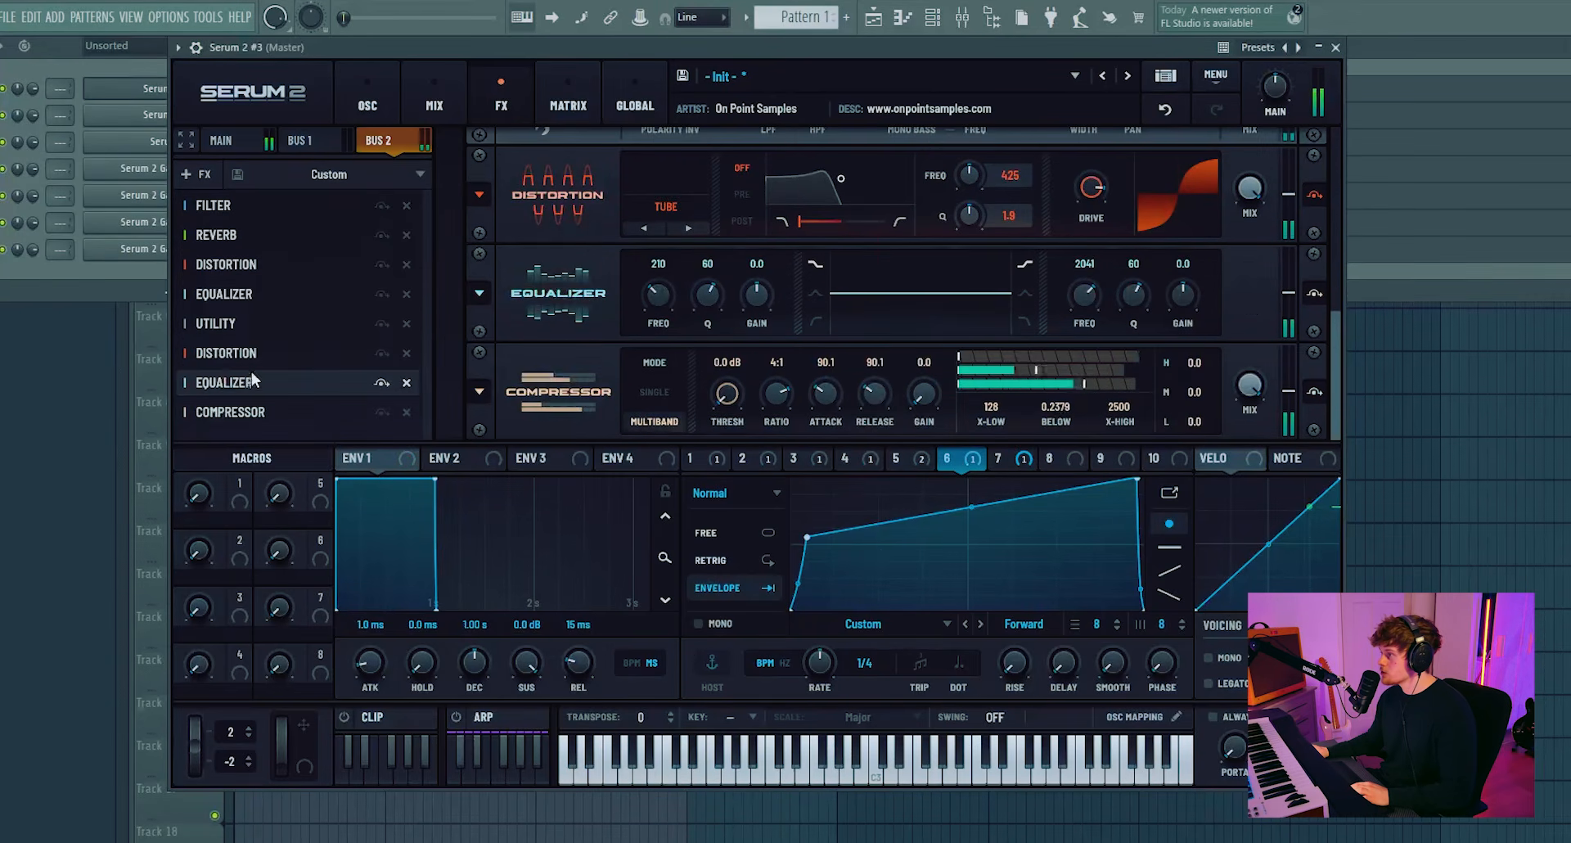
pyautogui.click(815, 293)
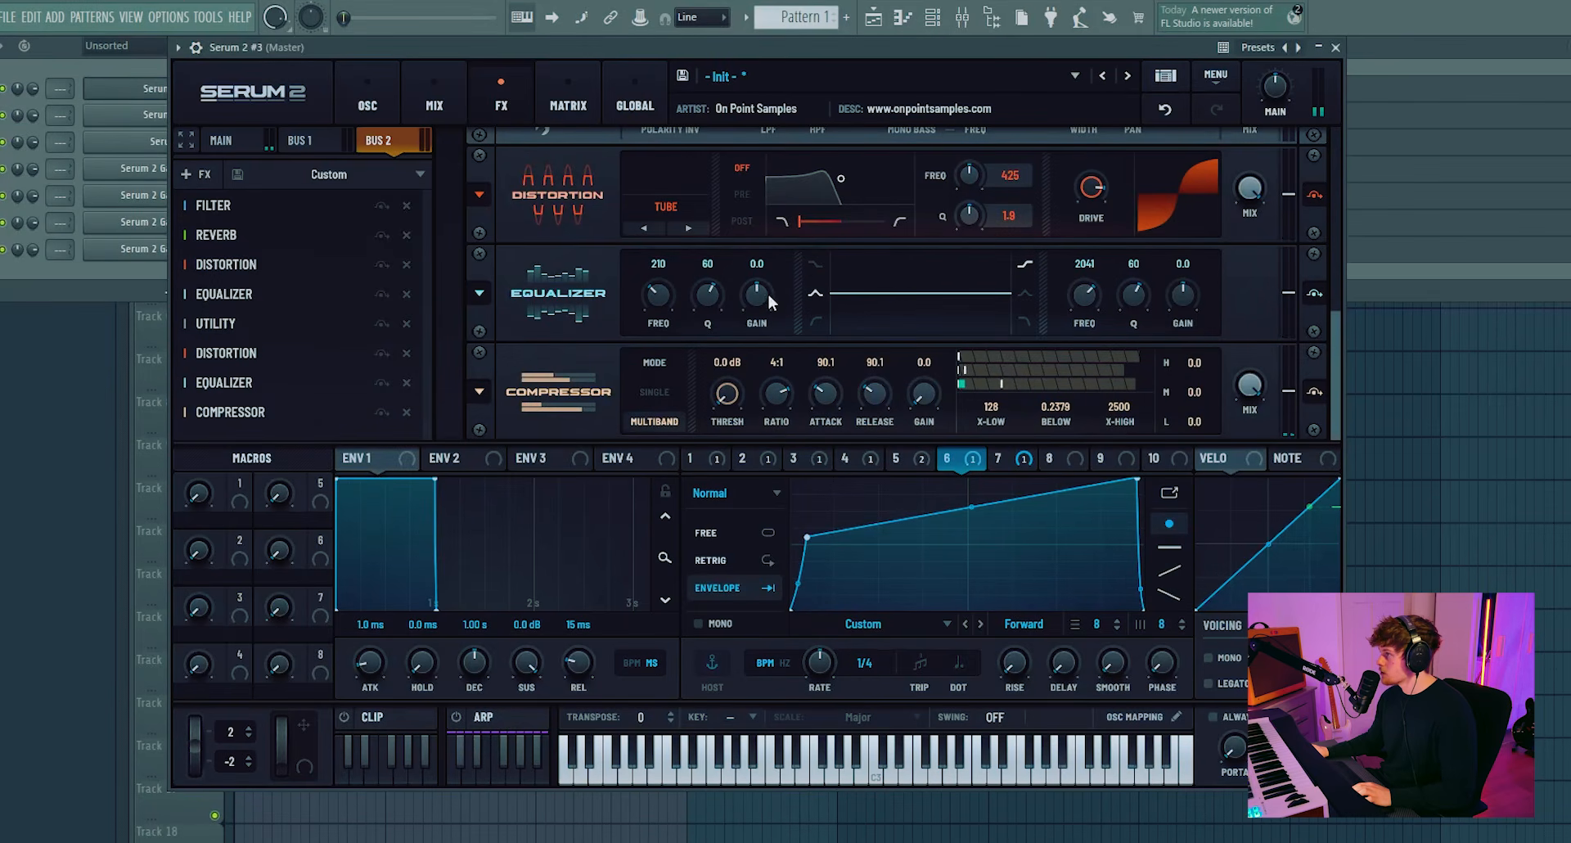
pyautogui.moveTo(766, 296); pyautogui.dragTo(757, 348)
pyautogui.moveTo(703, 289); pyautogui.dragTo(756, 282)
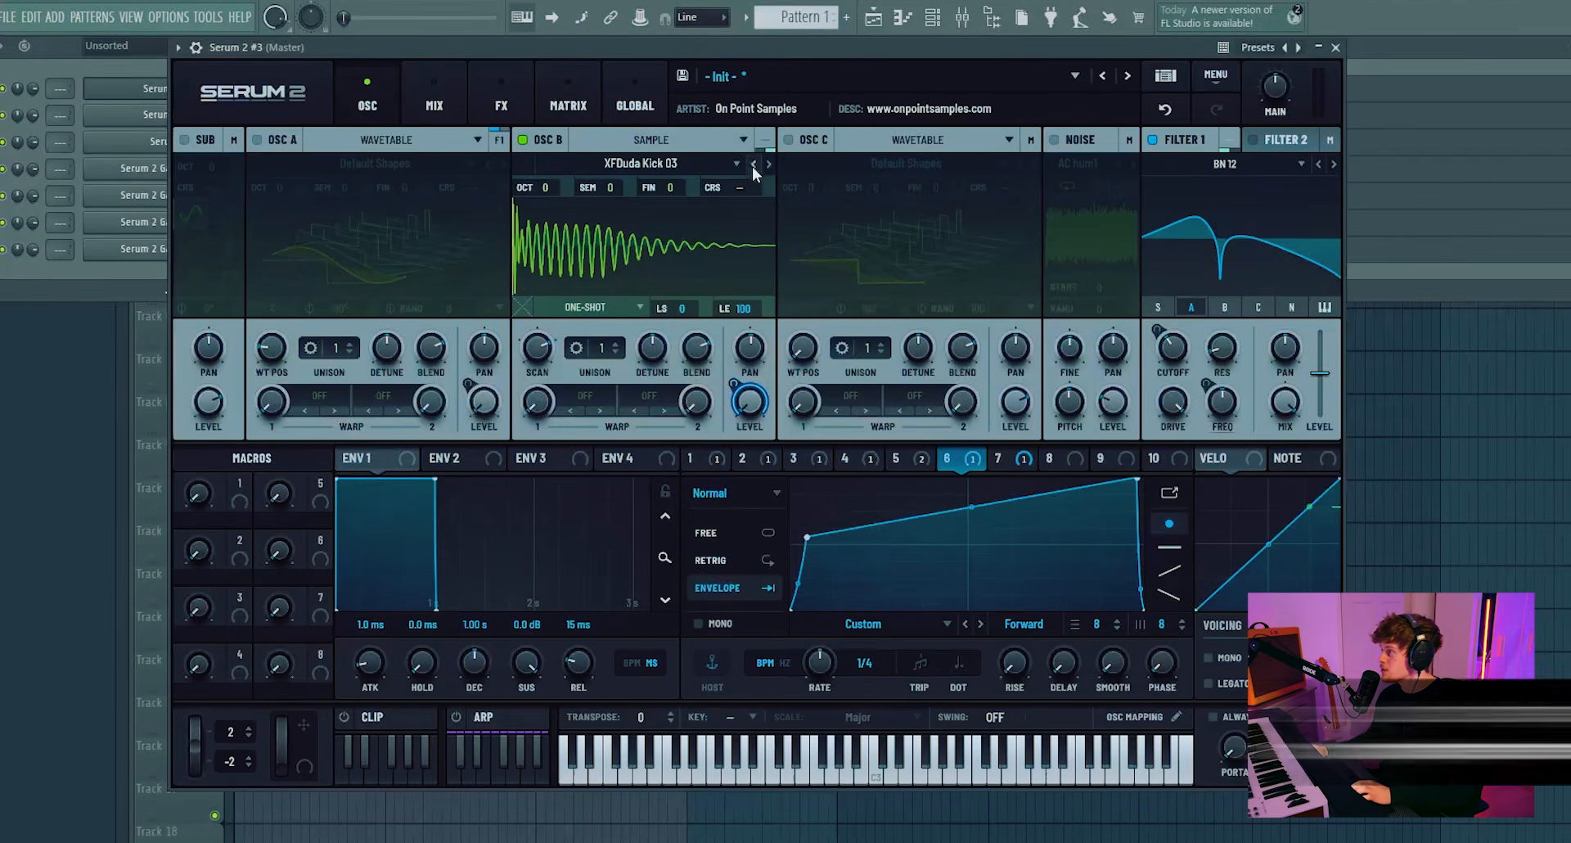
# - Switch the OSC B sample back through the kick samples to XFDuda Kick 01
pyautogui.click(753, 166)
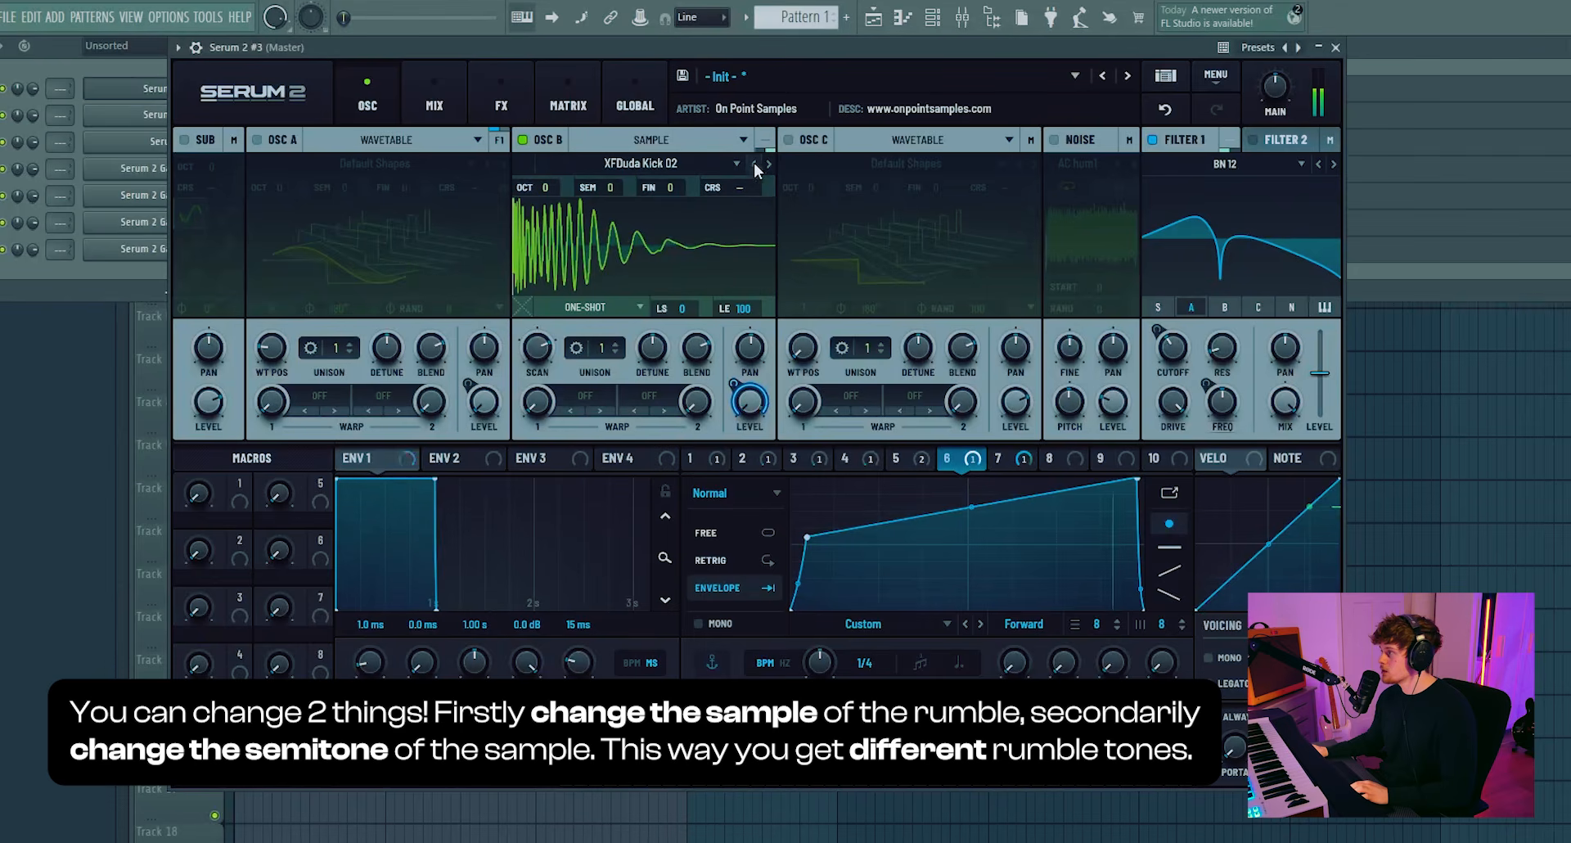
pyautogui.click(753, 163)
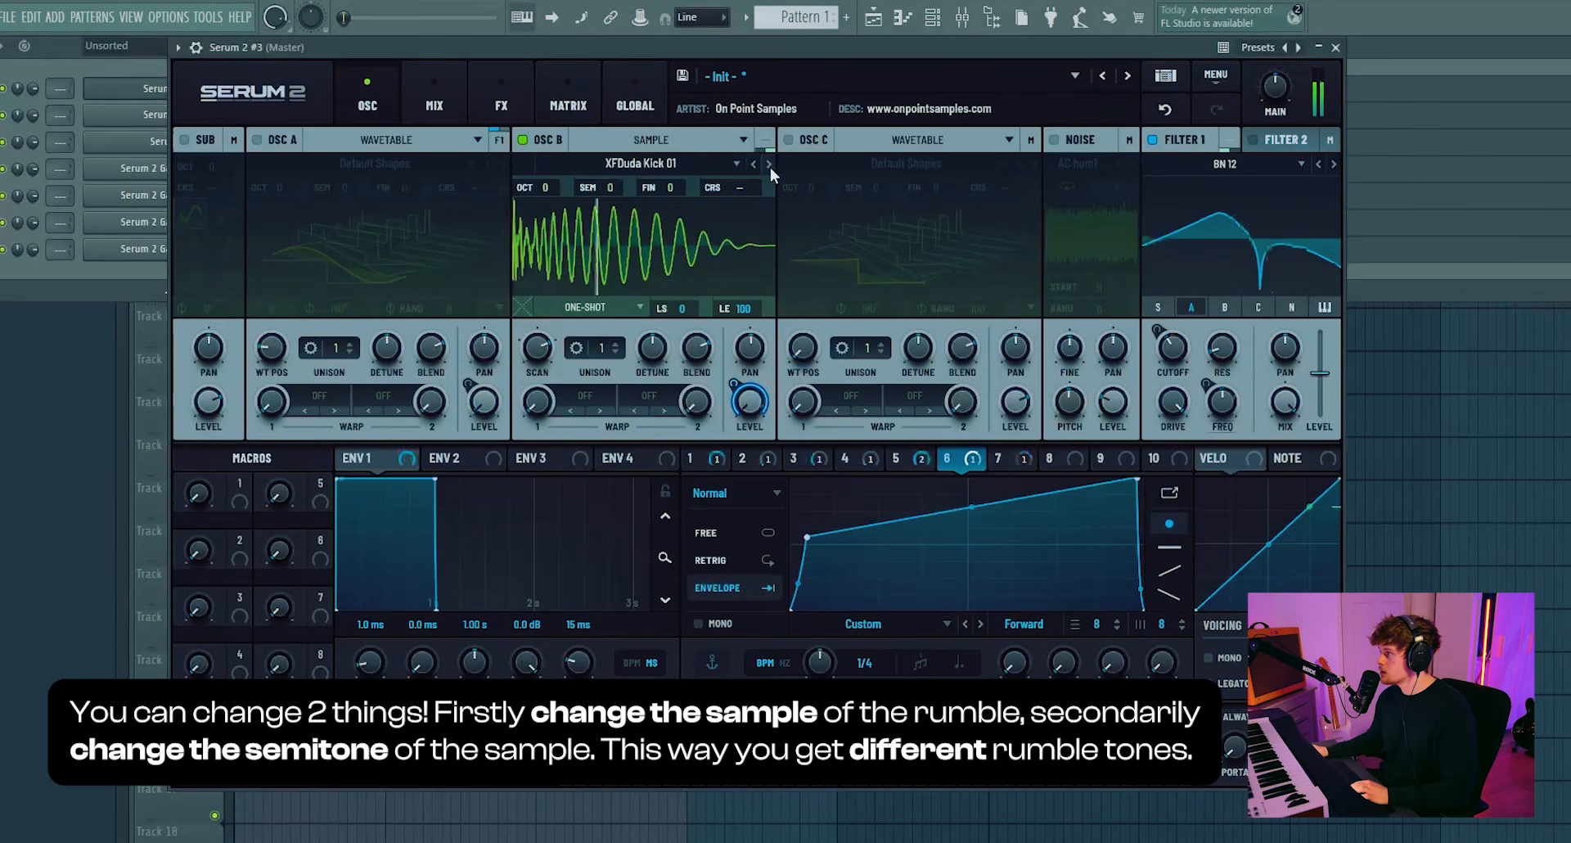
pyautogui.click(769, 165)
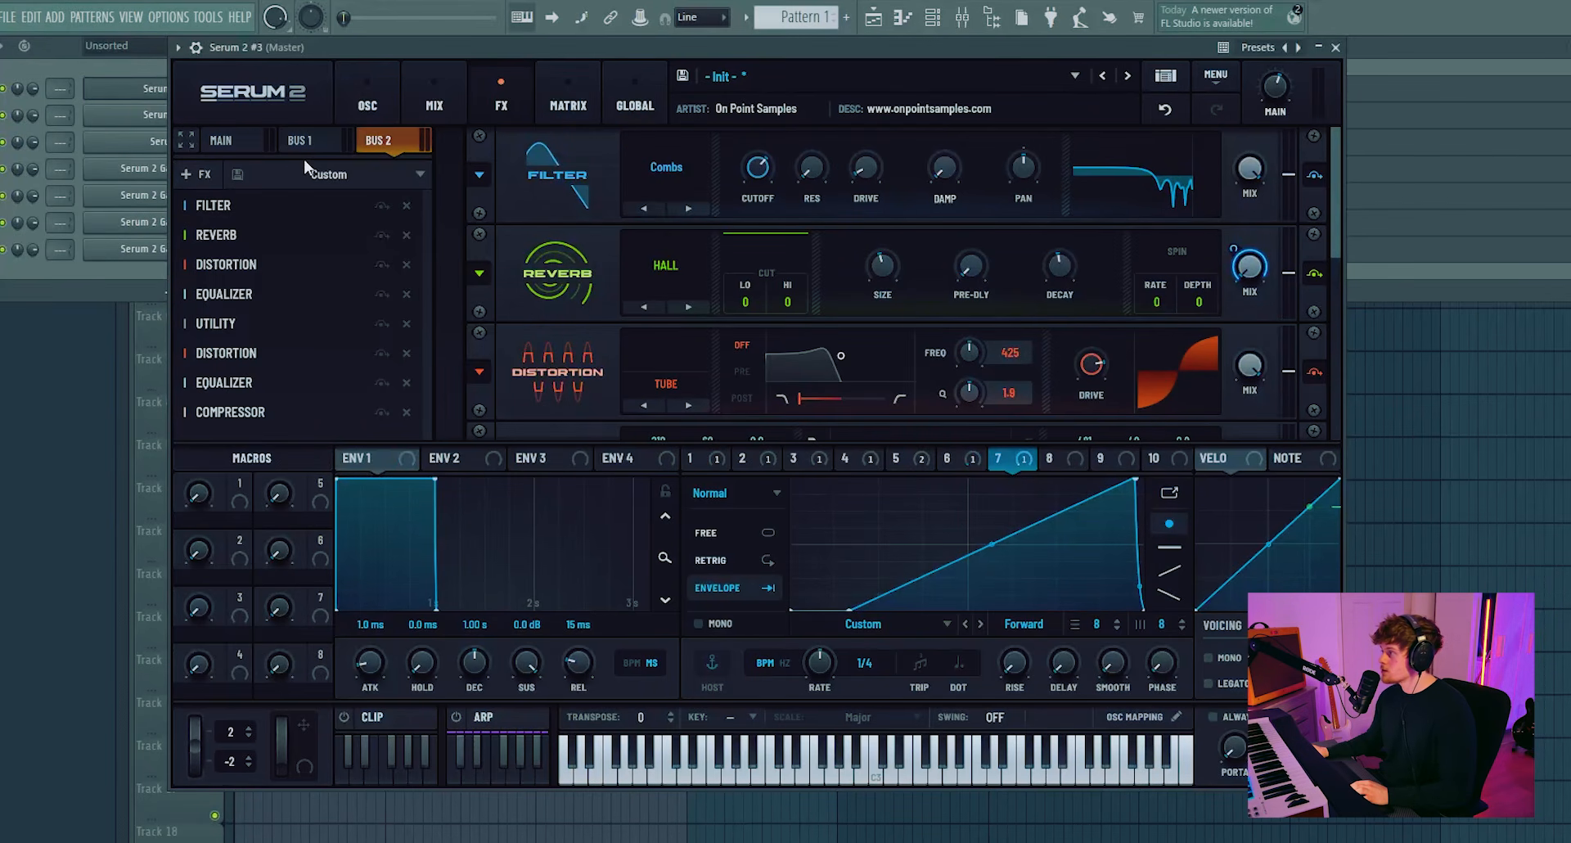
pyautogui.click(367, 100)
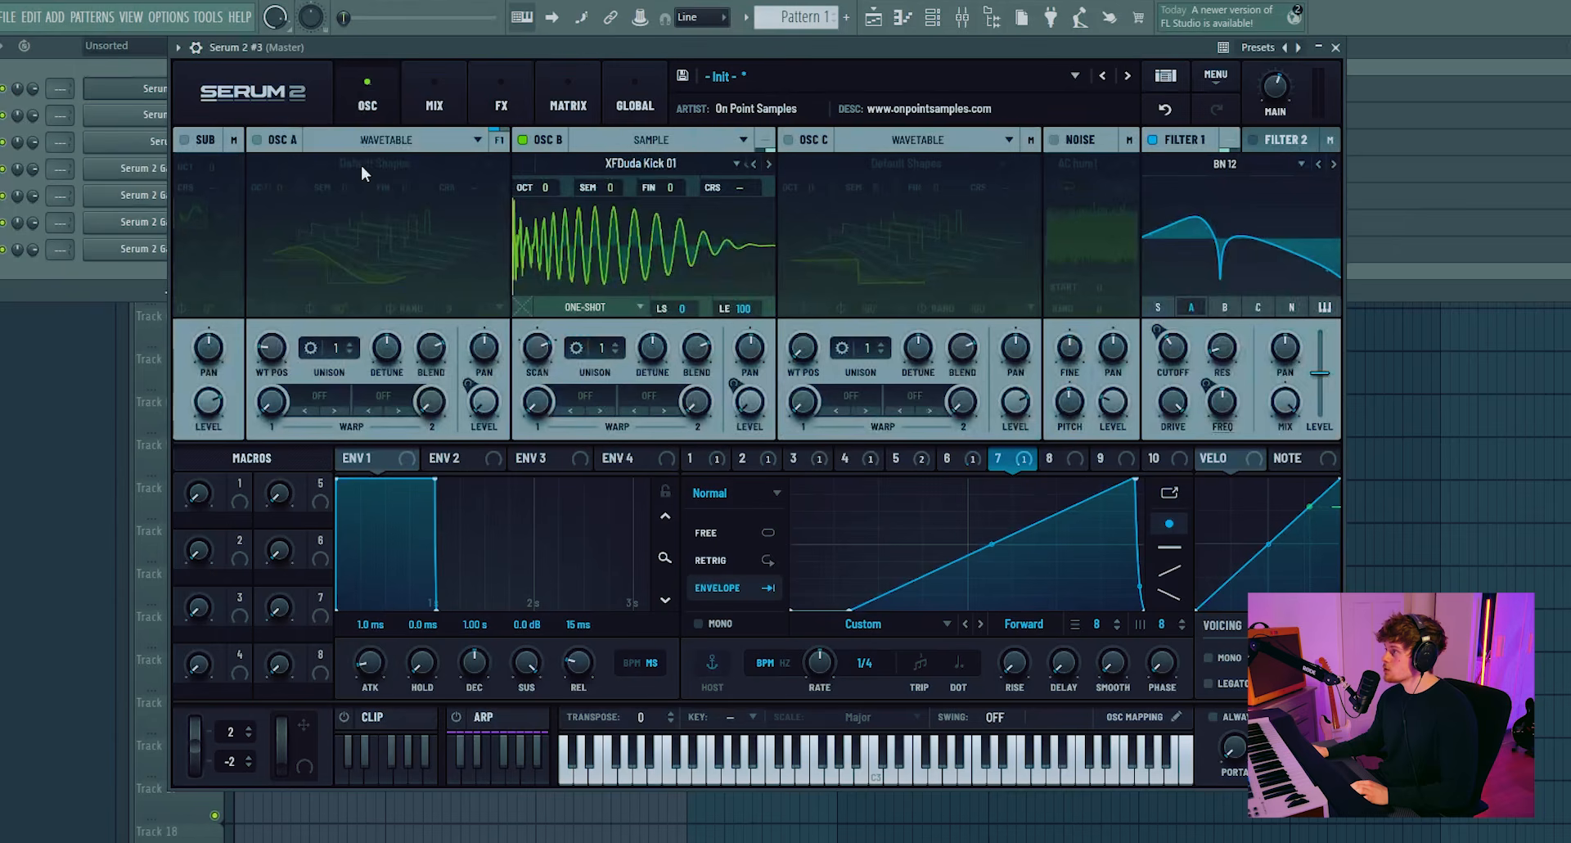
pyautogui.click(492, 96)
pyautogui.click(239, 321)
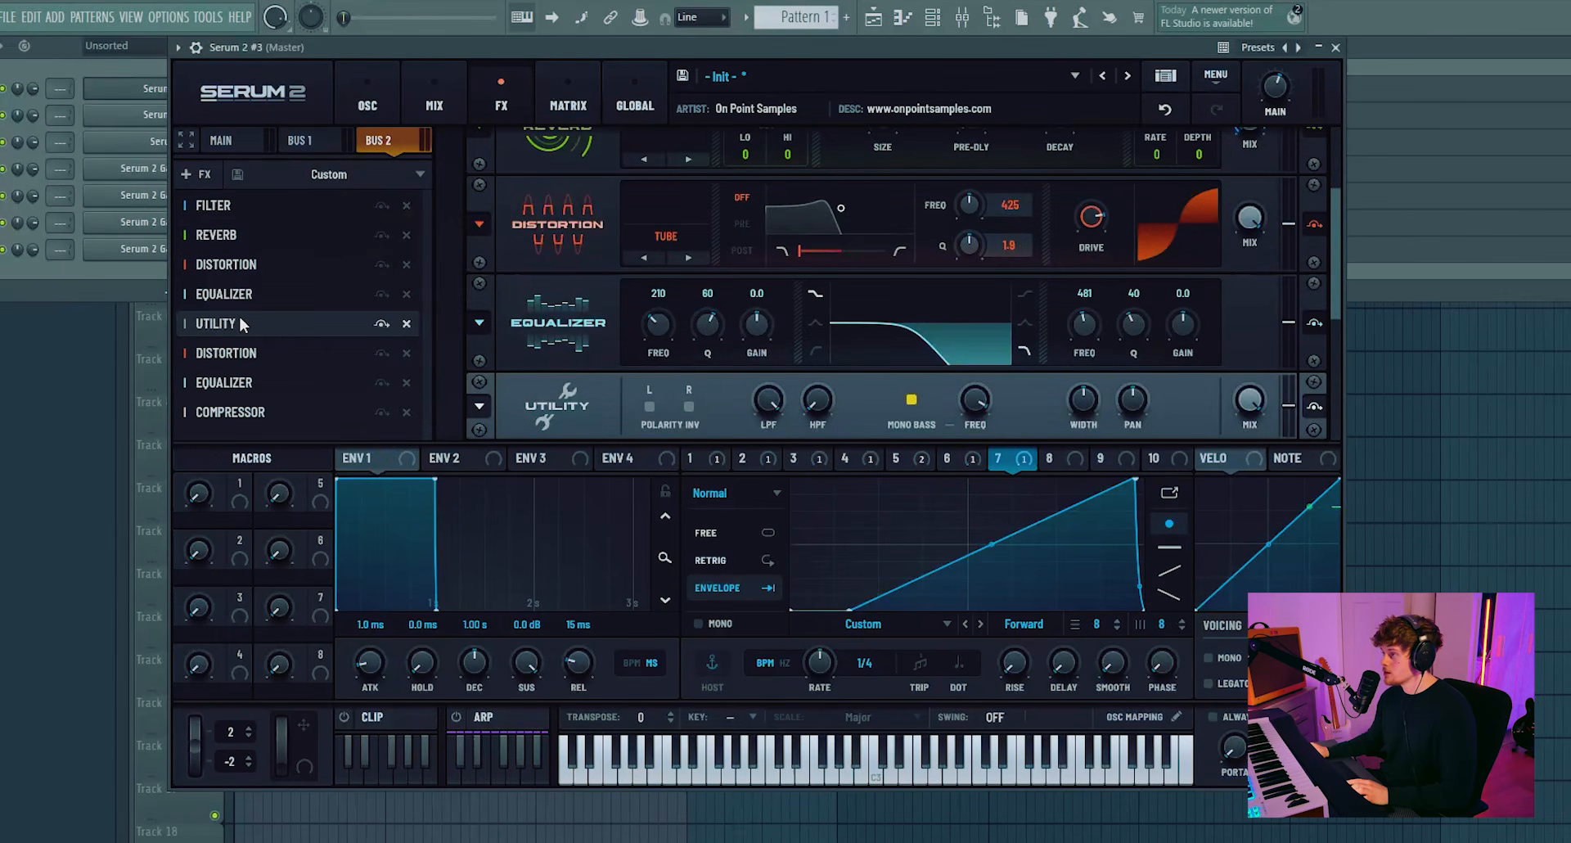
pyautogui.click(972, 455)
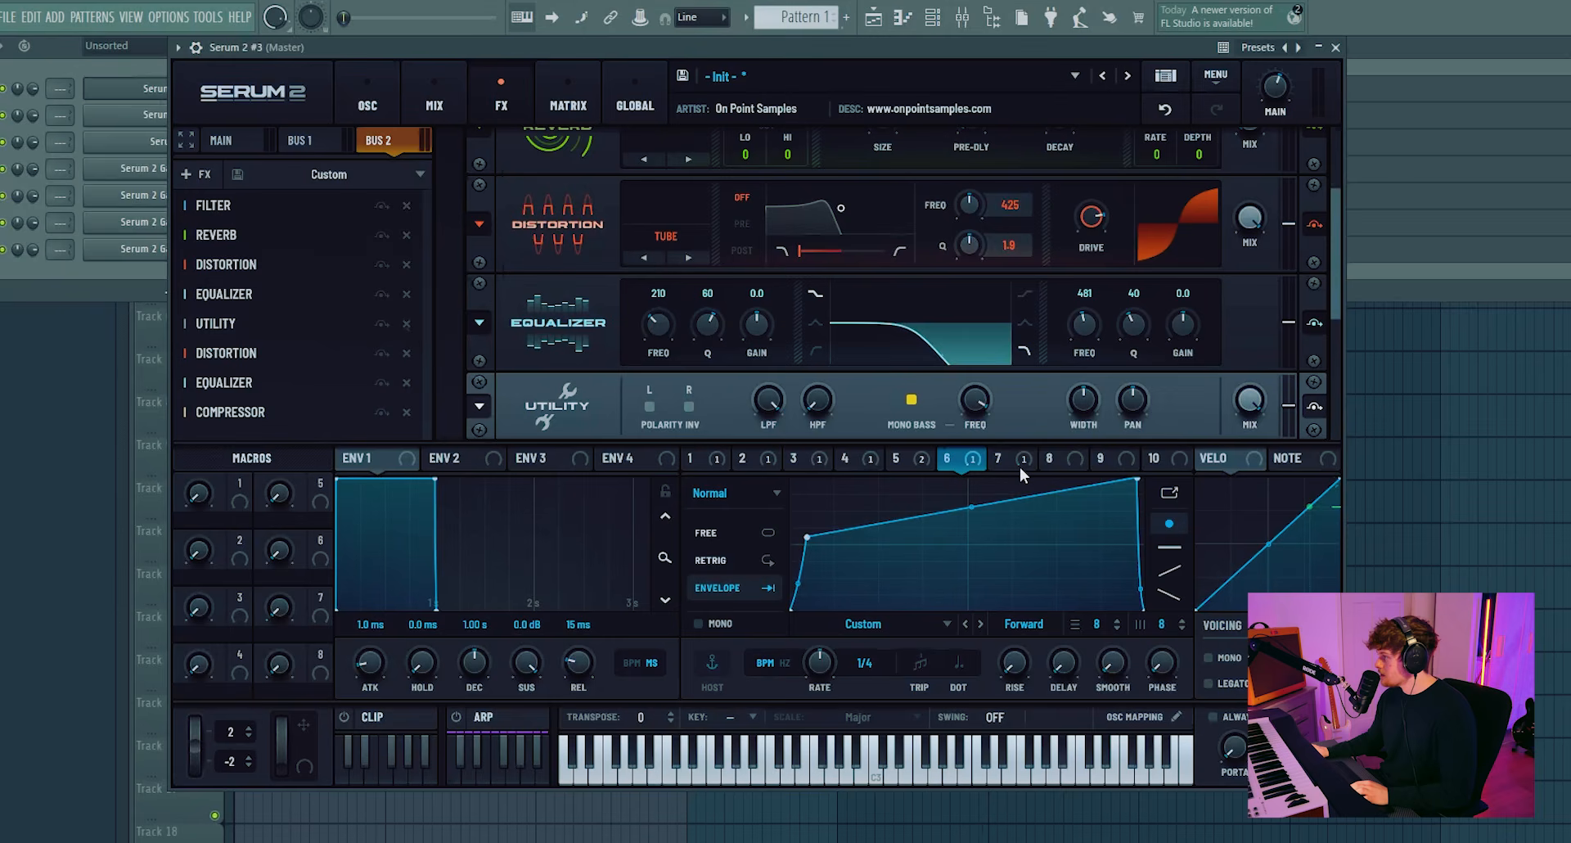
# - Shape LFO 8 as a delayed rise that bends at mid-level, curves up to a peak near the end, and falls to zero
pyautogui.click(1054, 460)
pyautogui.moveTo(968, 480); pyautogui.dragTo(1112, 464)
pyautogui.doubleClick(843, 609)
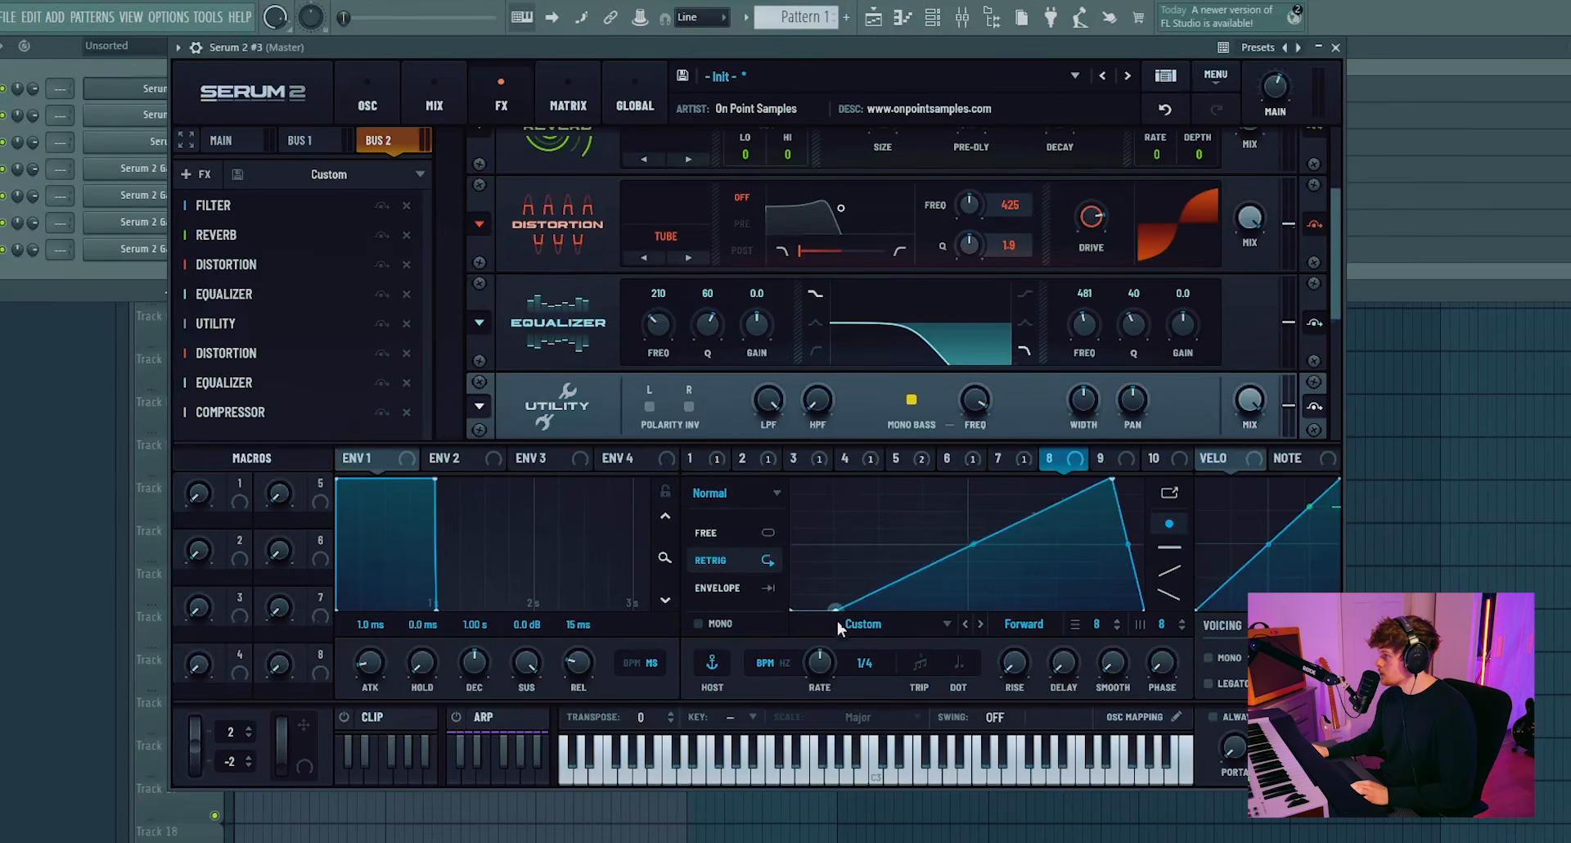
pyautogui.doubleClick(906, 544)
pyautogui.moveTo(1009, 511); pyautogui.dragTo(1007, 492)
# - Set LFO 8 to Envelope mode, assign it to the output level of the Utility on Bus 2, and adjust the modulation
pyautogui.click(341, 106)
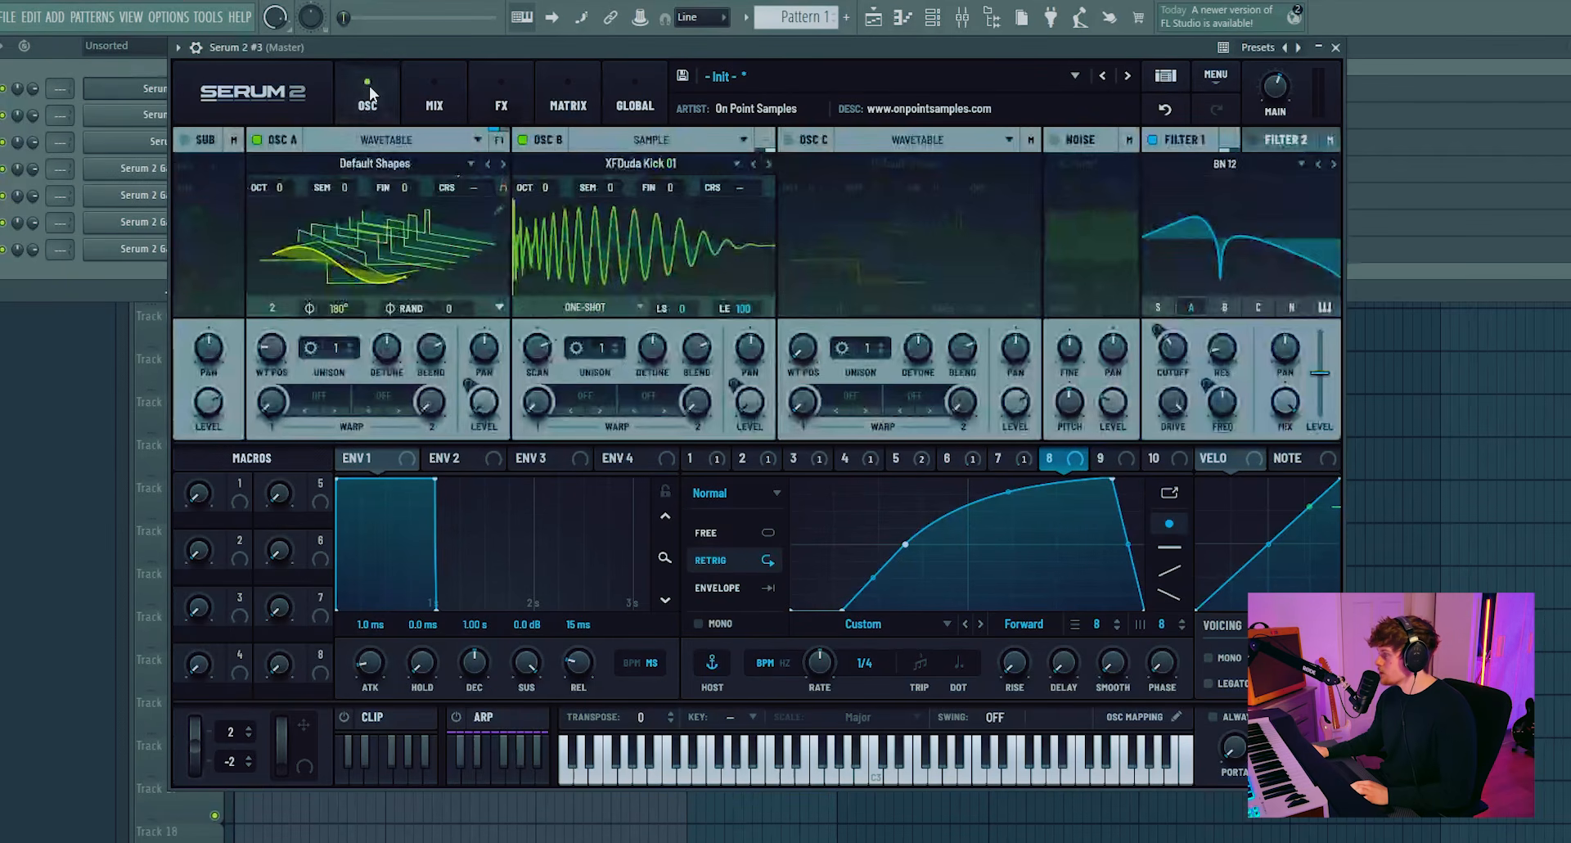
pyautogui.click(949, 460)
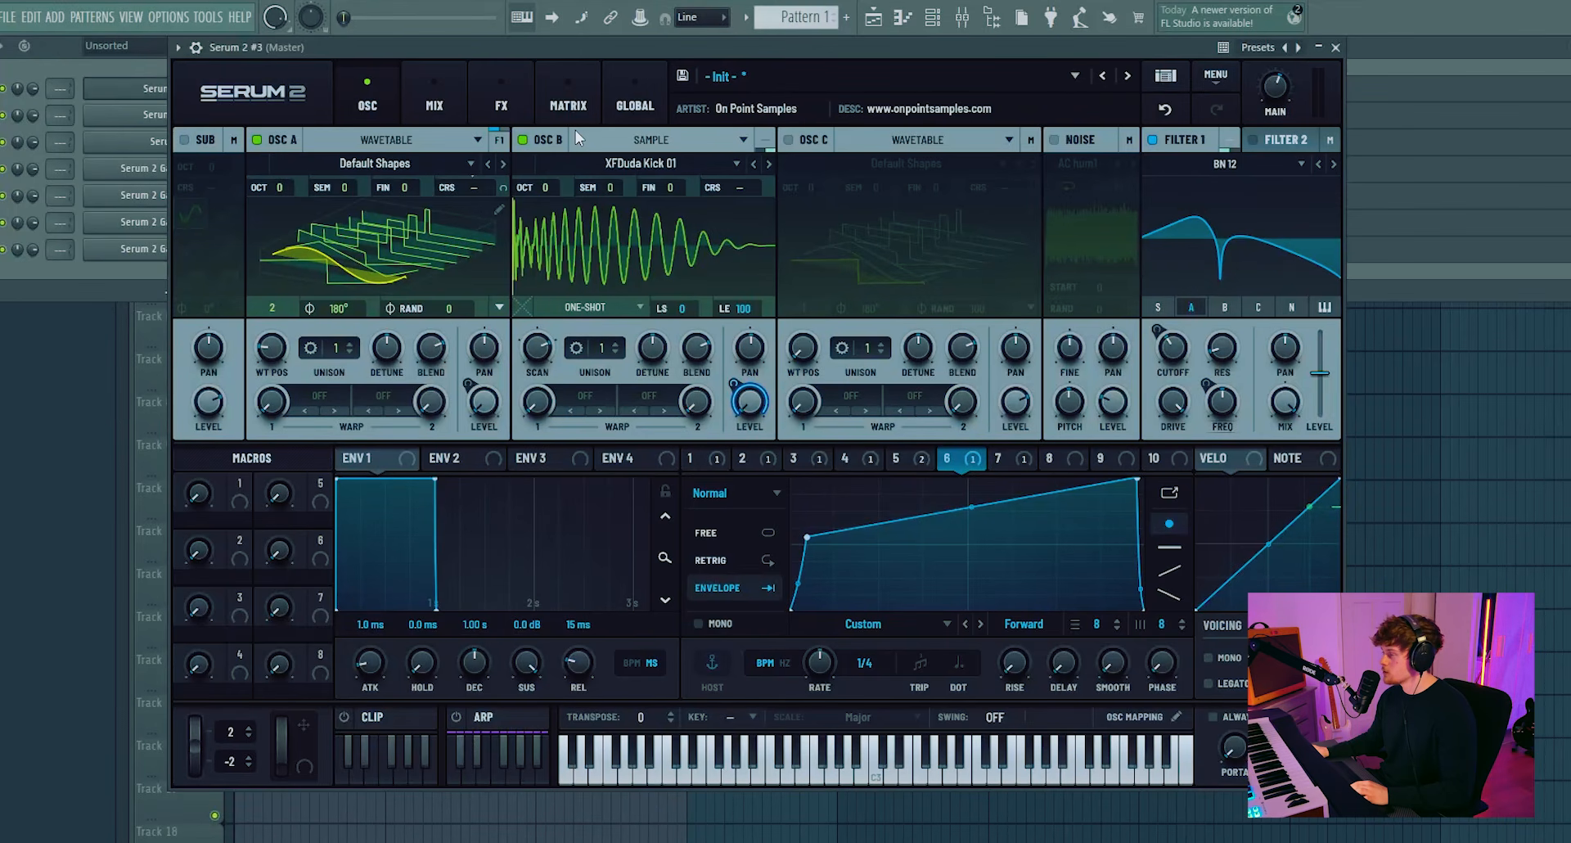
pyautogui.click(501, 102)
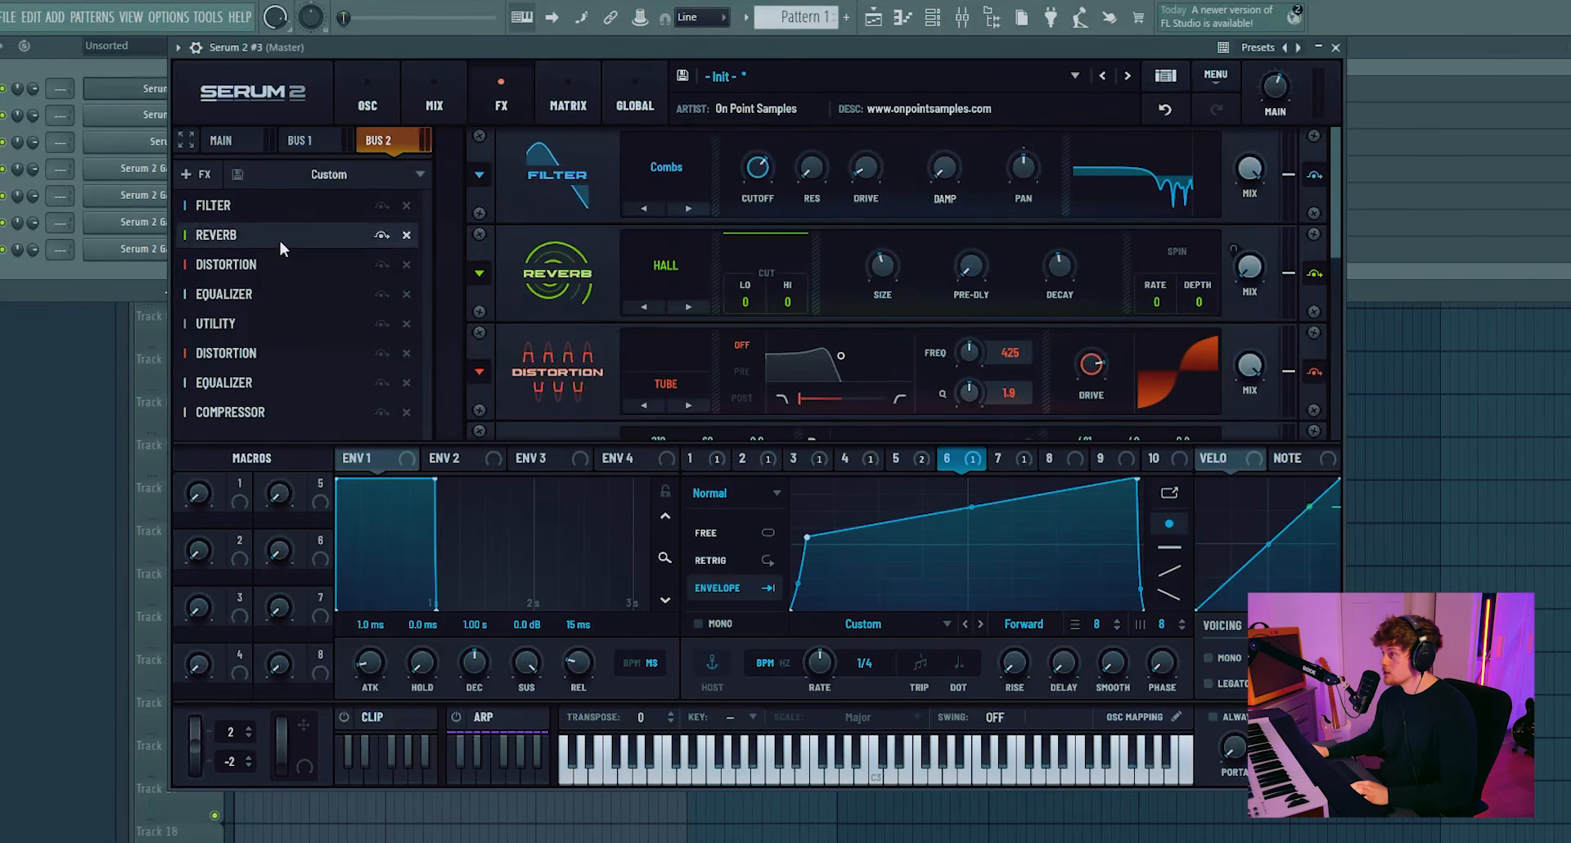
pyautogui.click(257, 323)
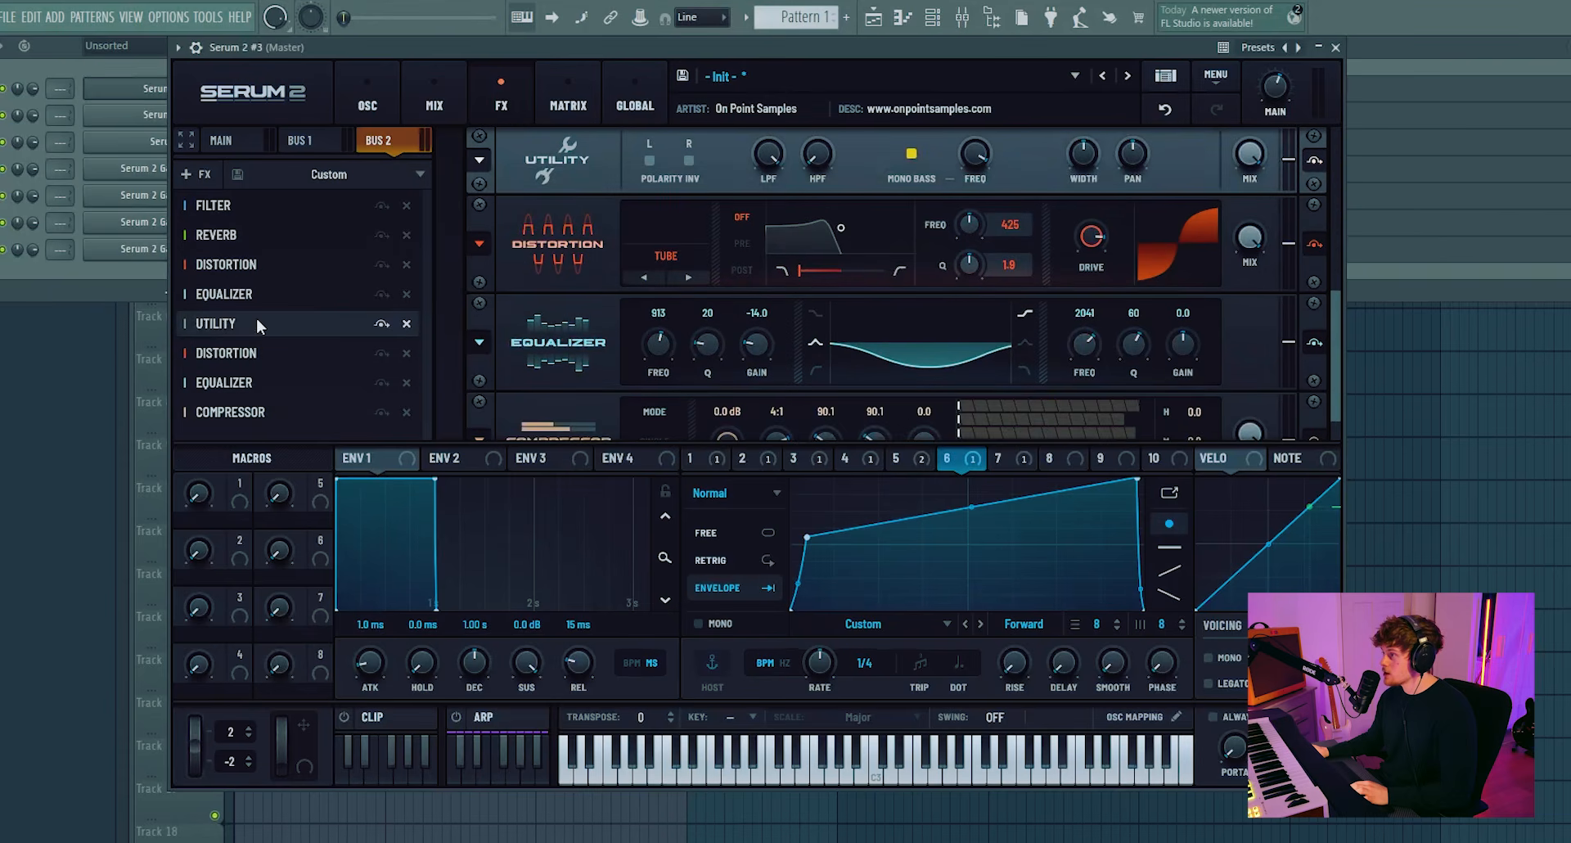
pyautogui.click(1048, 462)
pyautogui.moveTo(1059, 457); pyautogui.dragTo(1291, 187)
pyautogui.moveTo(1282, 317); pyautogui.dragTo(1275, 233)
# - Add a Distortion in Diode 2 mode with 13 % drive to Main, placed between the HardClip Distortion and the Compressor
pyautogui.click(367, 104)
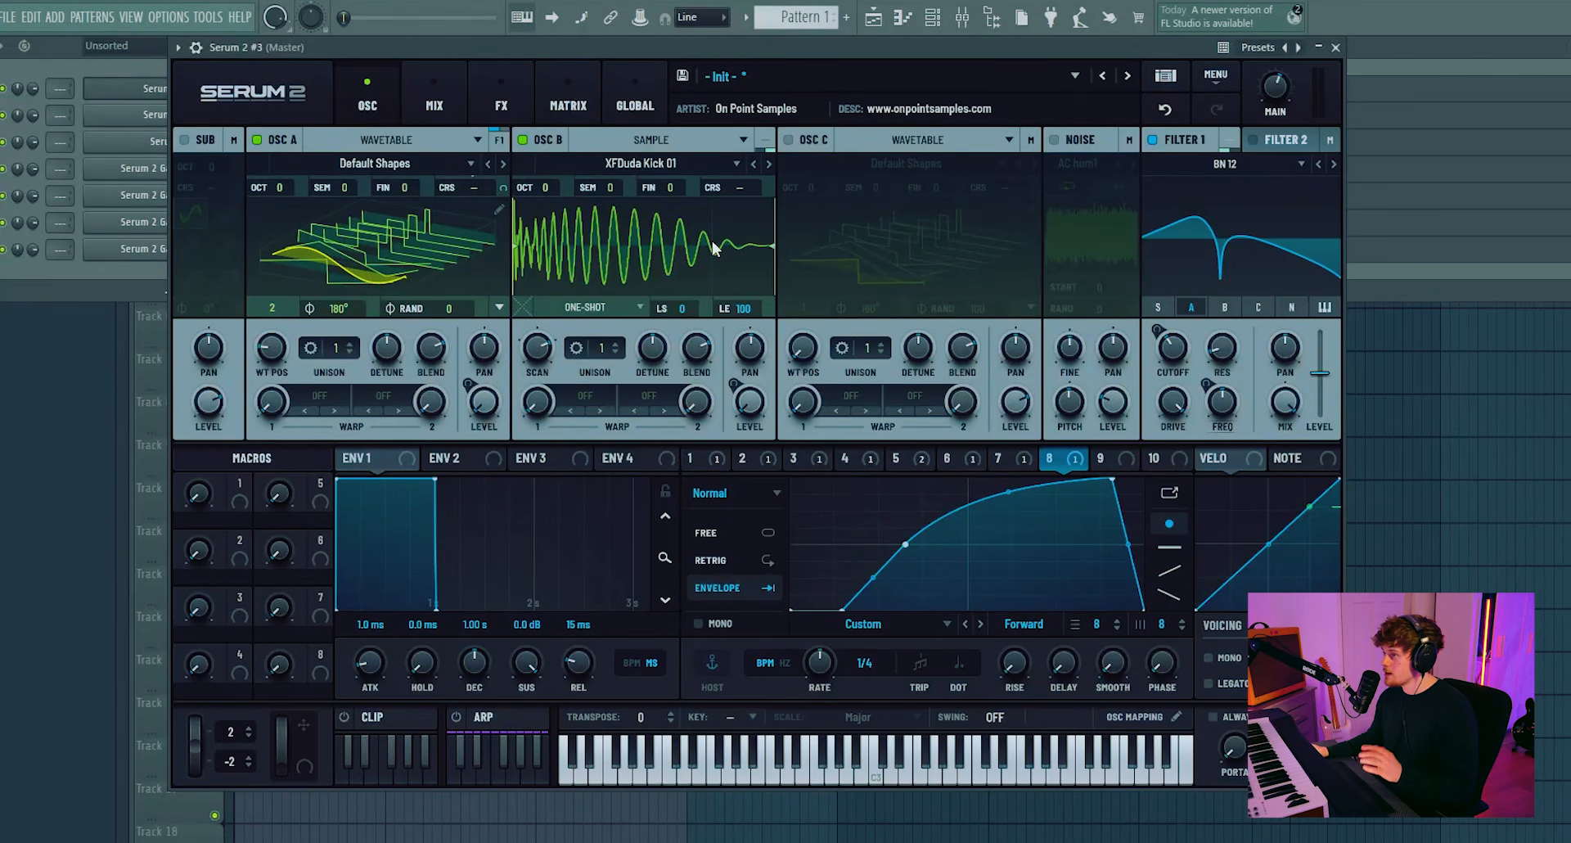
pyautogui.click(516, 100)
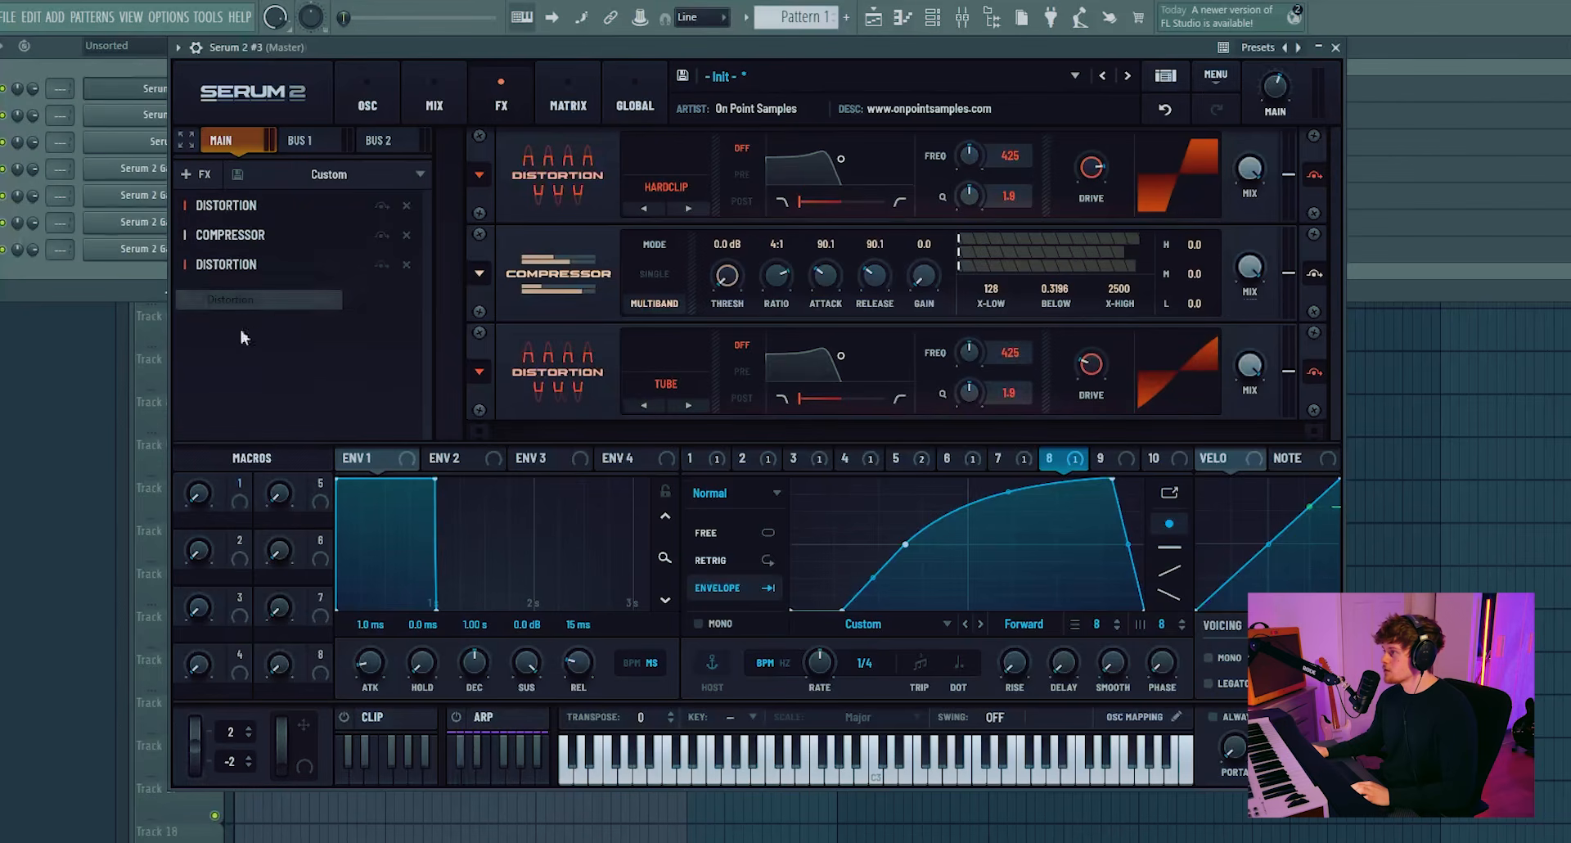
pyautogui.moveTo(230, 264); pyautogui.dragTo(234, 205)
pyautogui.click(694, 184)
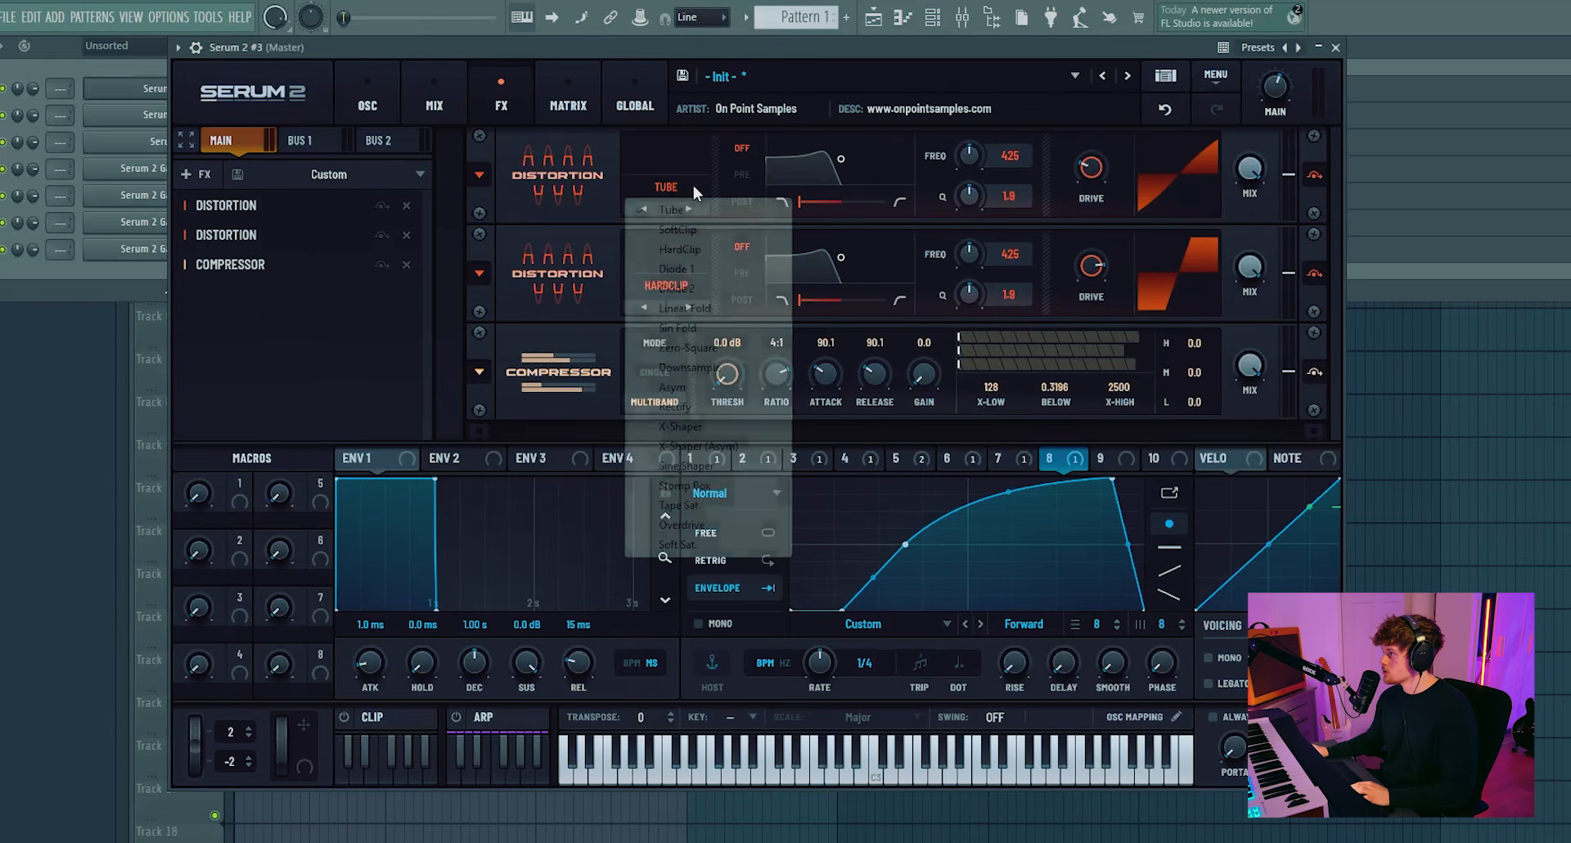
pyautogui.click(698, 291)
pyautogui.moveTo(1101, 204)
pyautogui.mouseDown()
pyautogui.moveTo(1112, 118)
pyautogui.moveTo(1107, 179)
pyautogui.mouseUp()
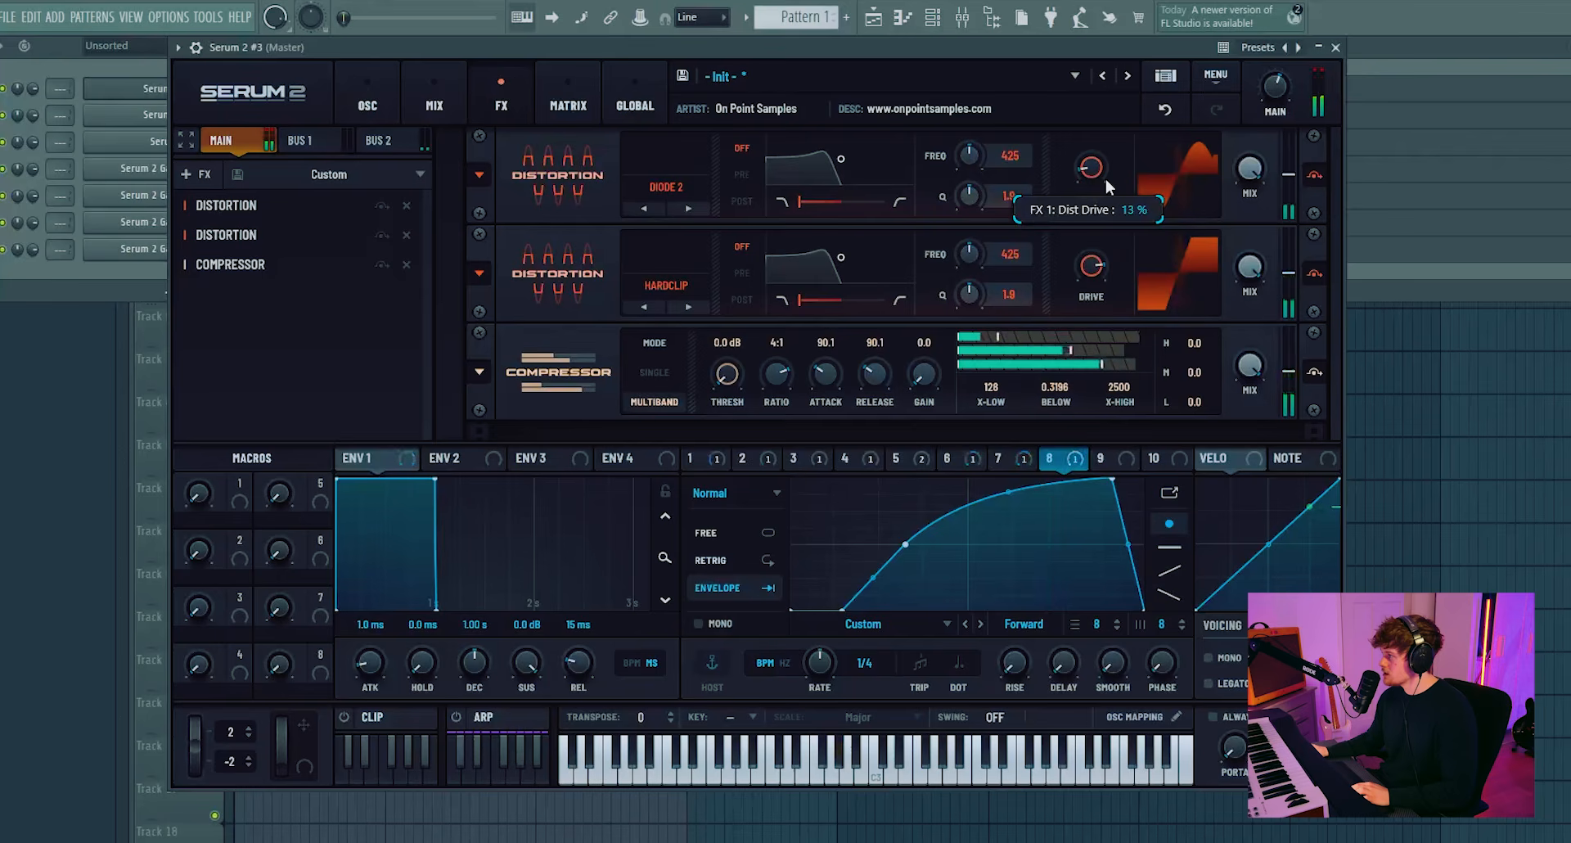
pyautogui.moveTo(235, 204)
pyautogui.mouseDown()
pyautogui.moveTo(231, 266)
pyautogui.moveTo(234, 203)
pyautogui.mouseUp()
# - Add an Equalizer first on Main with a low peak at 299, Q 47, gain -11.9 and a high peak at 1151, Q 39, gain 5.7
pyautogui.click(198, 174)
pyautogui.click(226, 323)
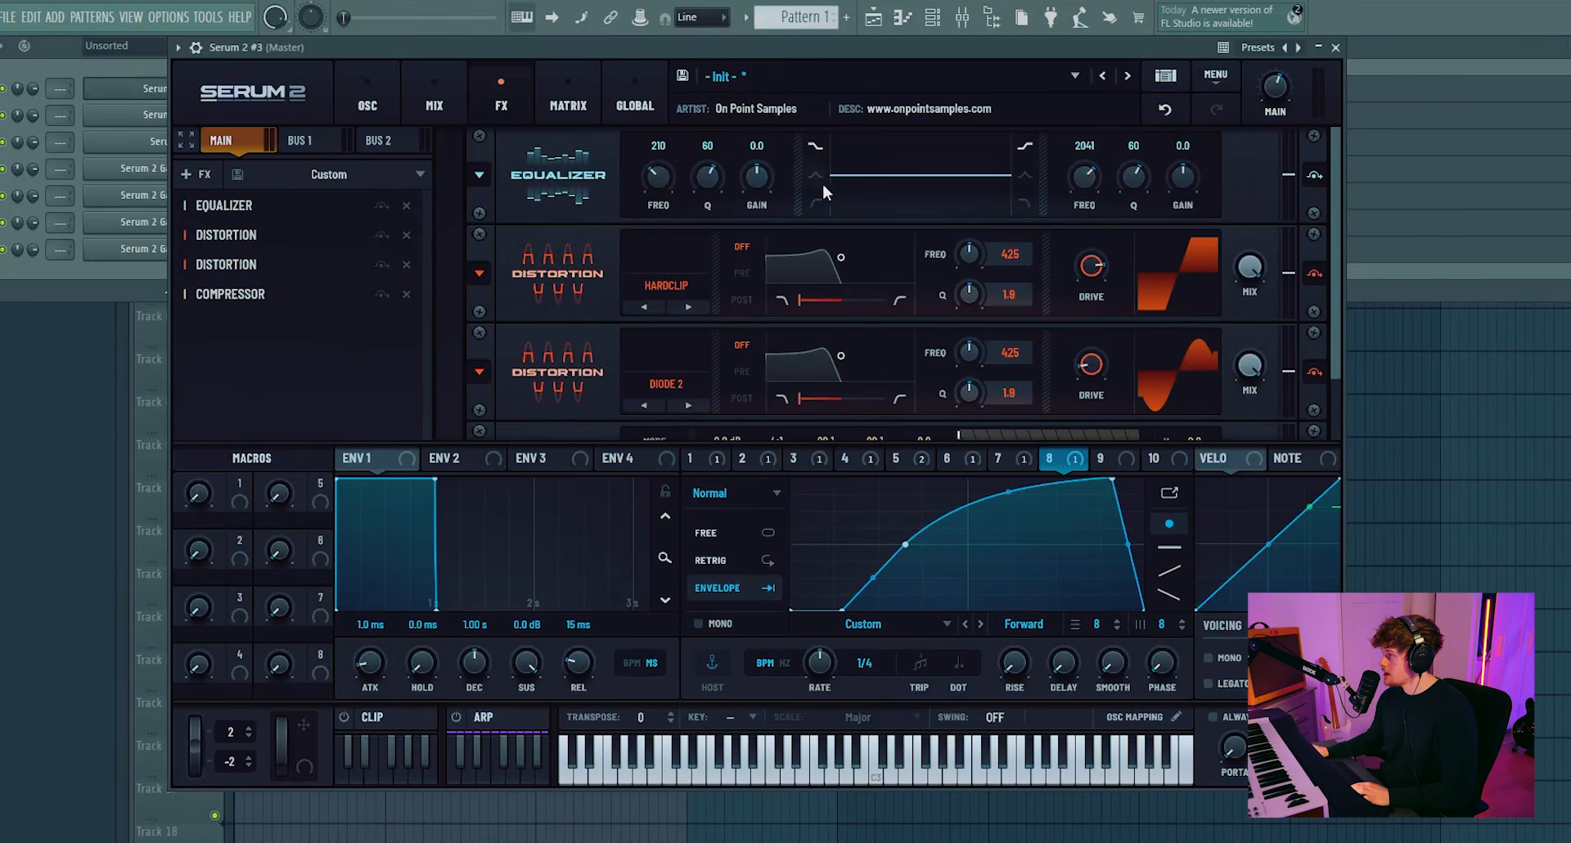
pyautogui.moveTo(754, 229); pyautogui.dragTo(754, 237)
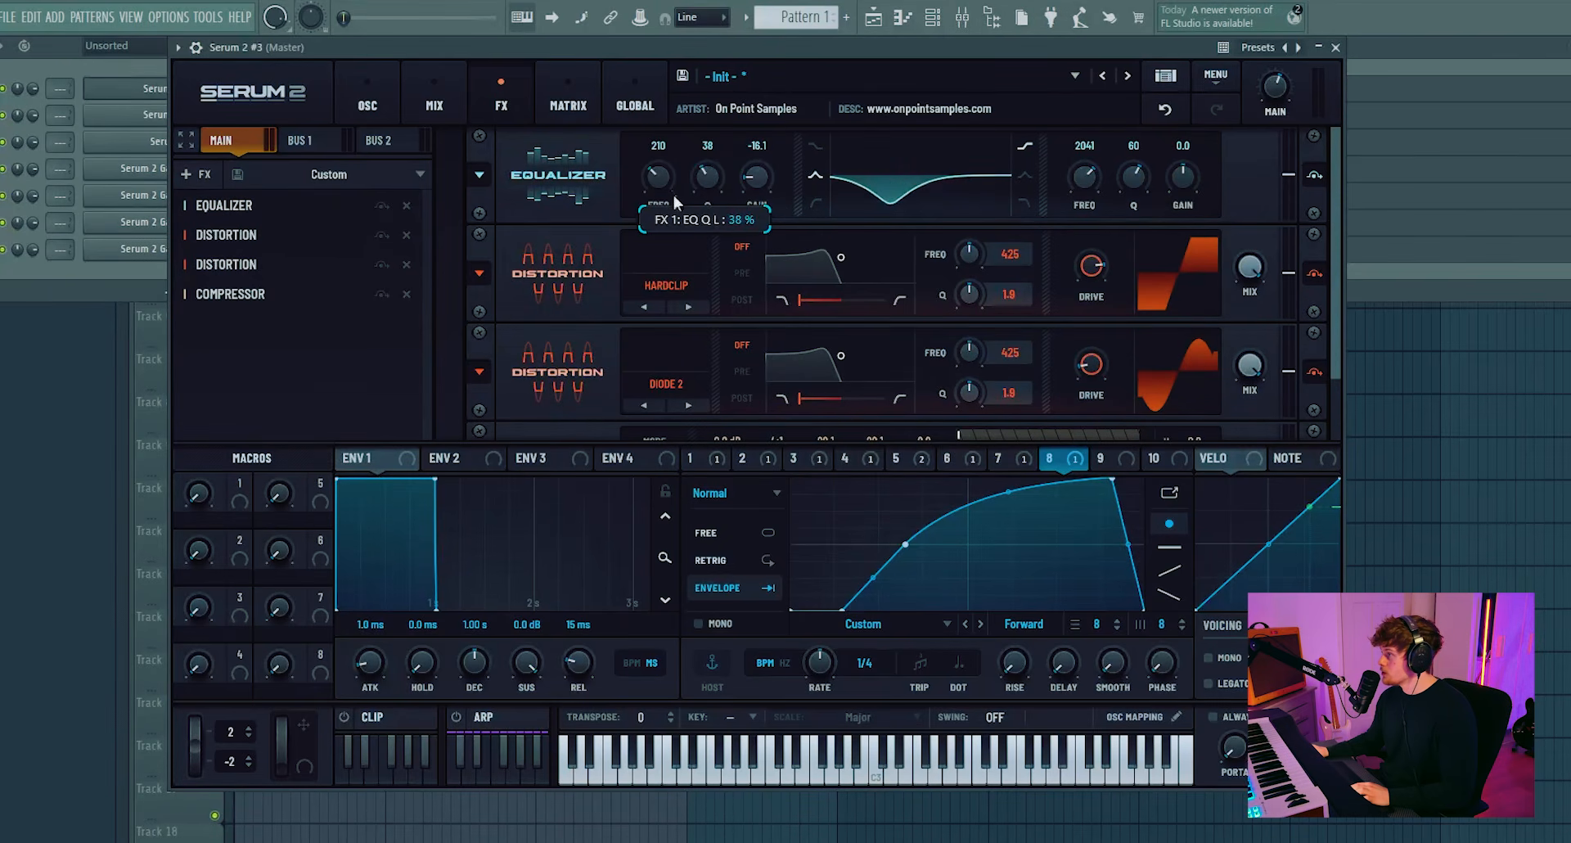
pyautogui.moveTo(668, 177); pyautogui.dragTo(661, 155)
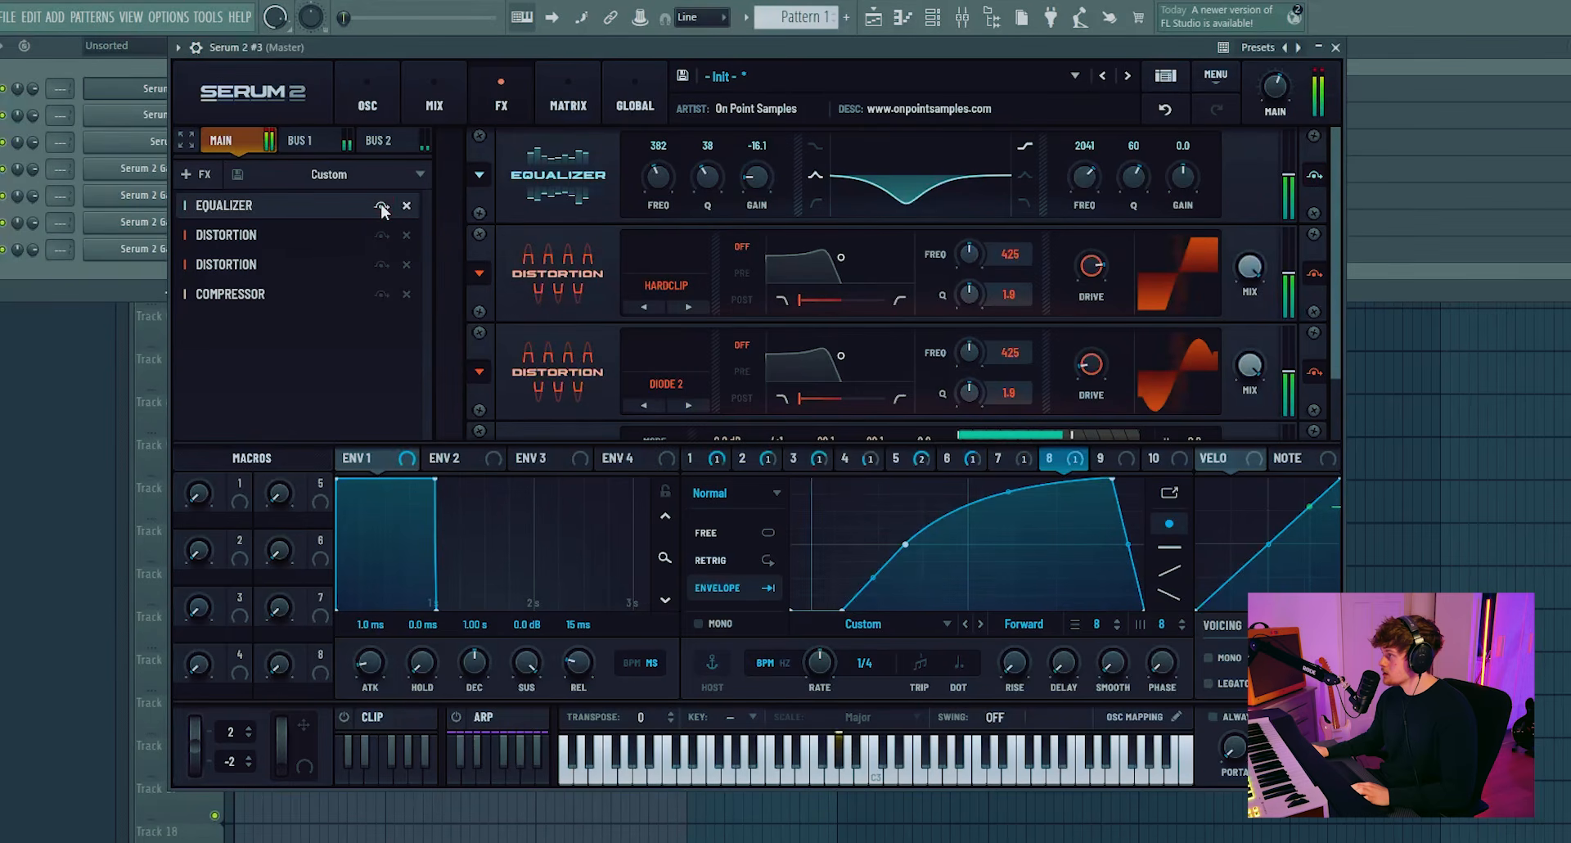
pyautogui.moveTo(667, 166); pyautogui.dragTo(668, 180)
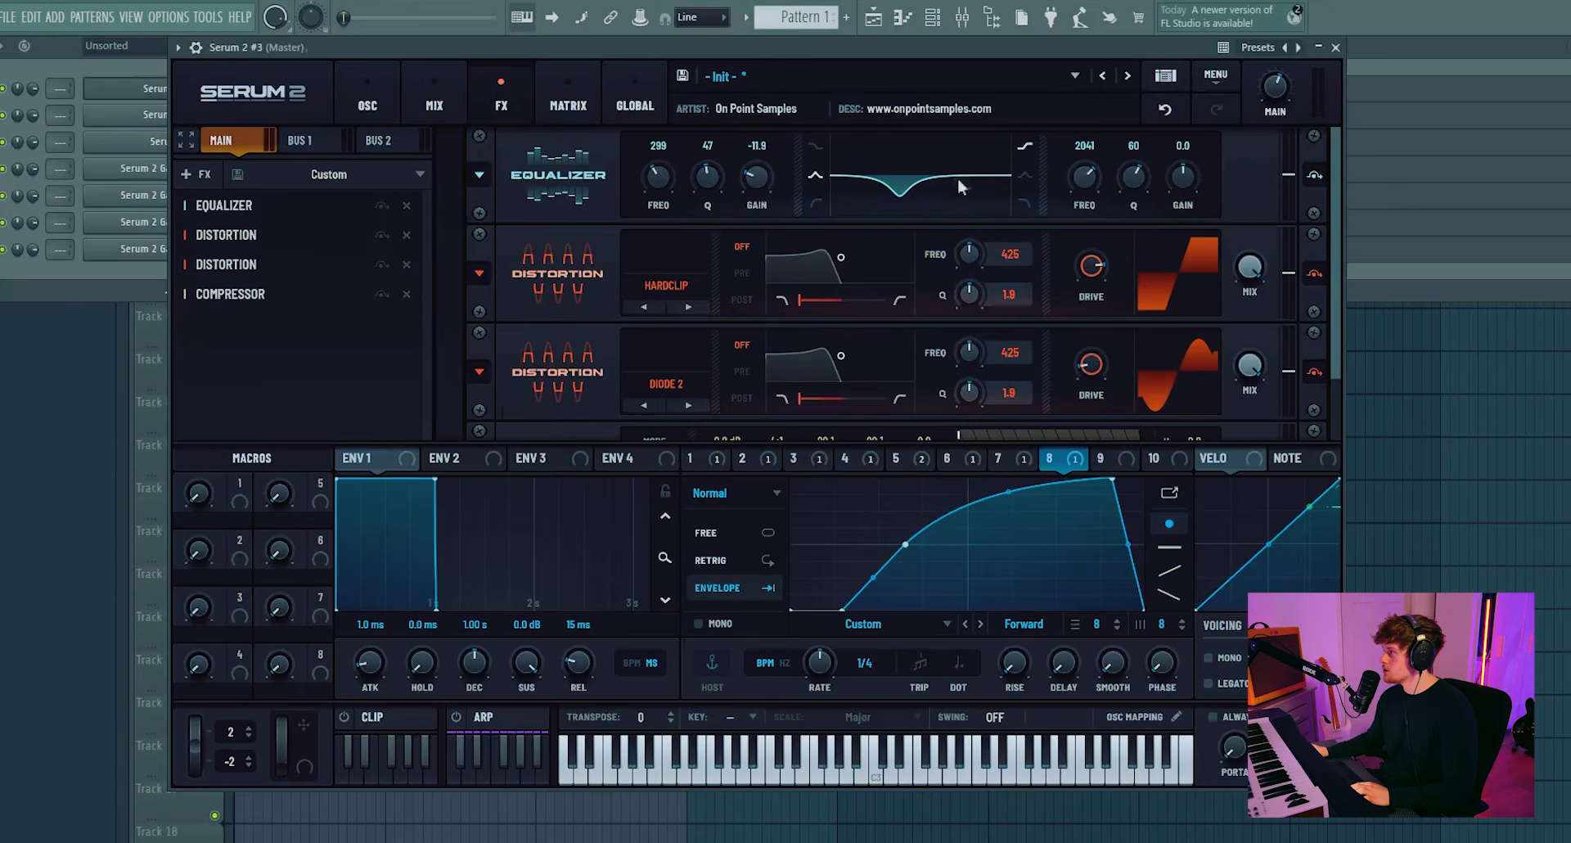
pyautogui.moveTo(1133, 176); pyautogui.dragTo(1078, 184)
pyautogui.moveTo(1187, 184); pyautogui.dragTo(1193, 178)
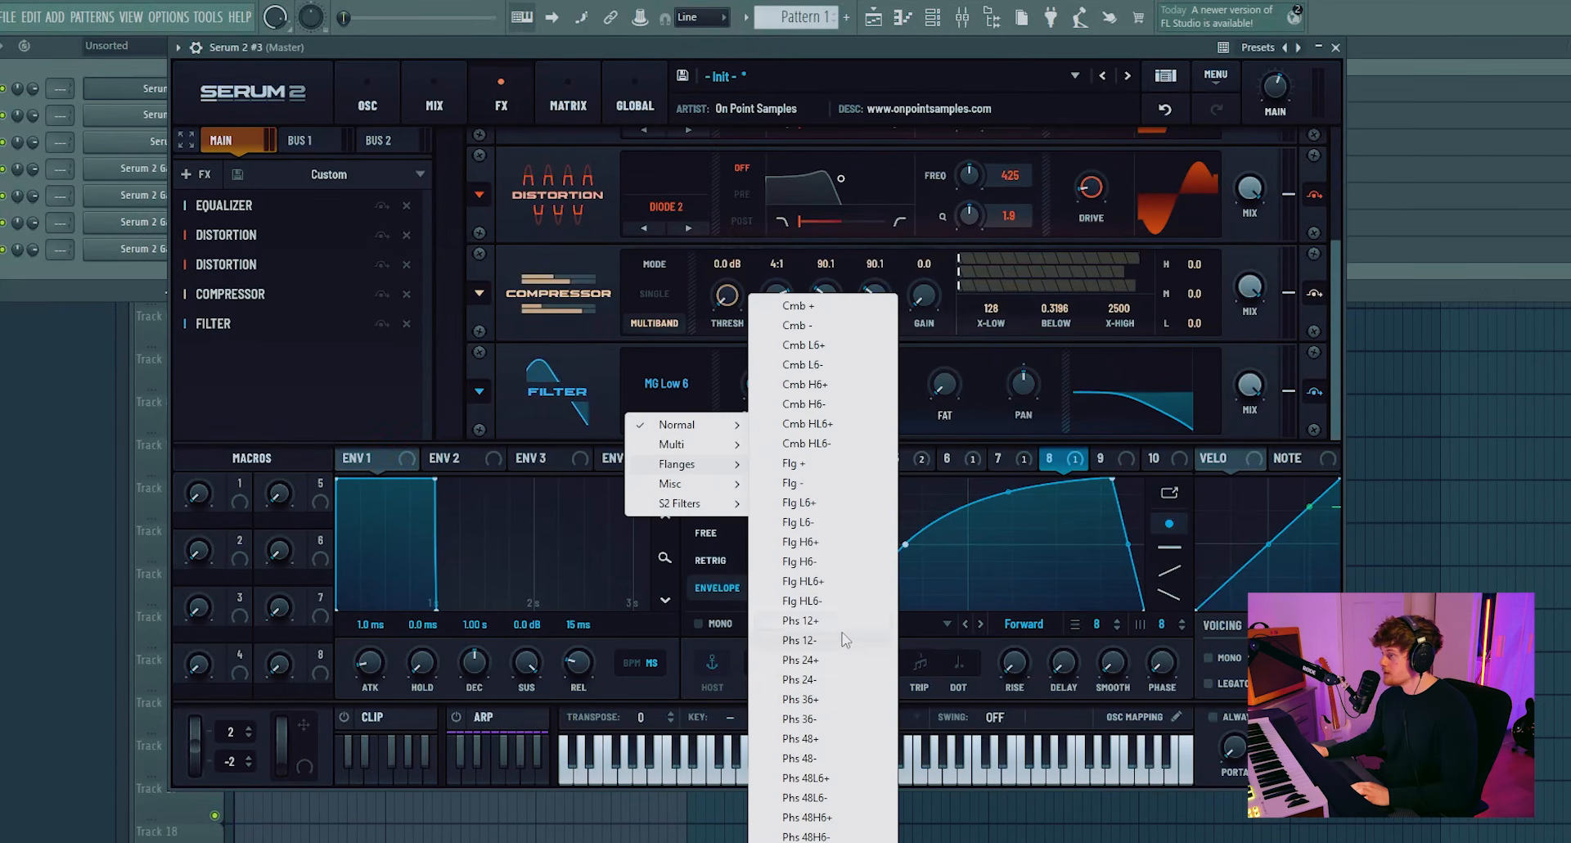
# - Add a Filter at the front of the Main chain and choose the Phs 24- phaser type
pyautogui.click(824, 641)
pyautogui.moveTo(281, 337); pyautogui.dragTo(253, 194)
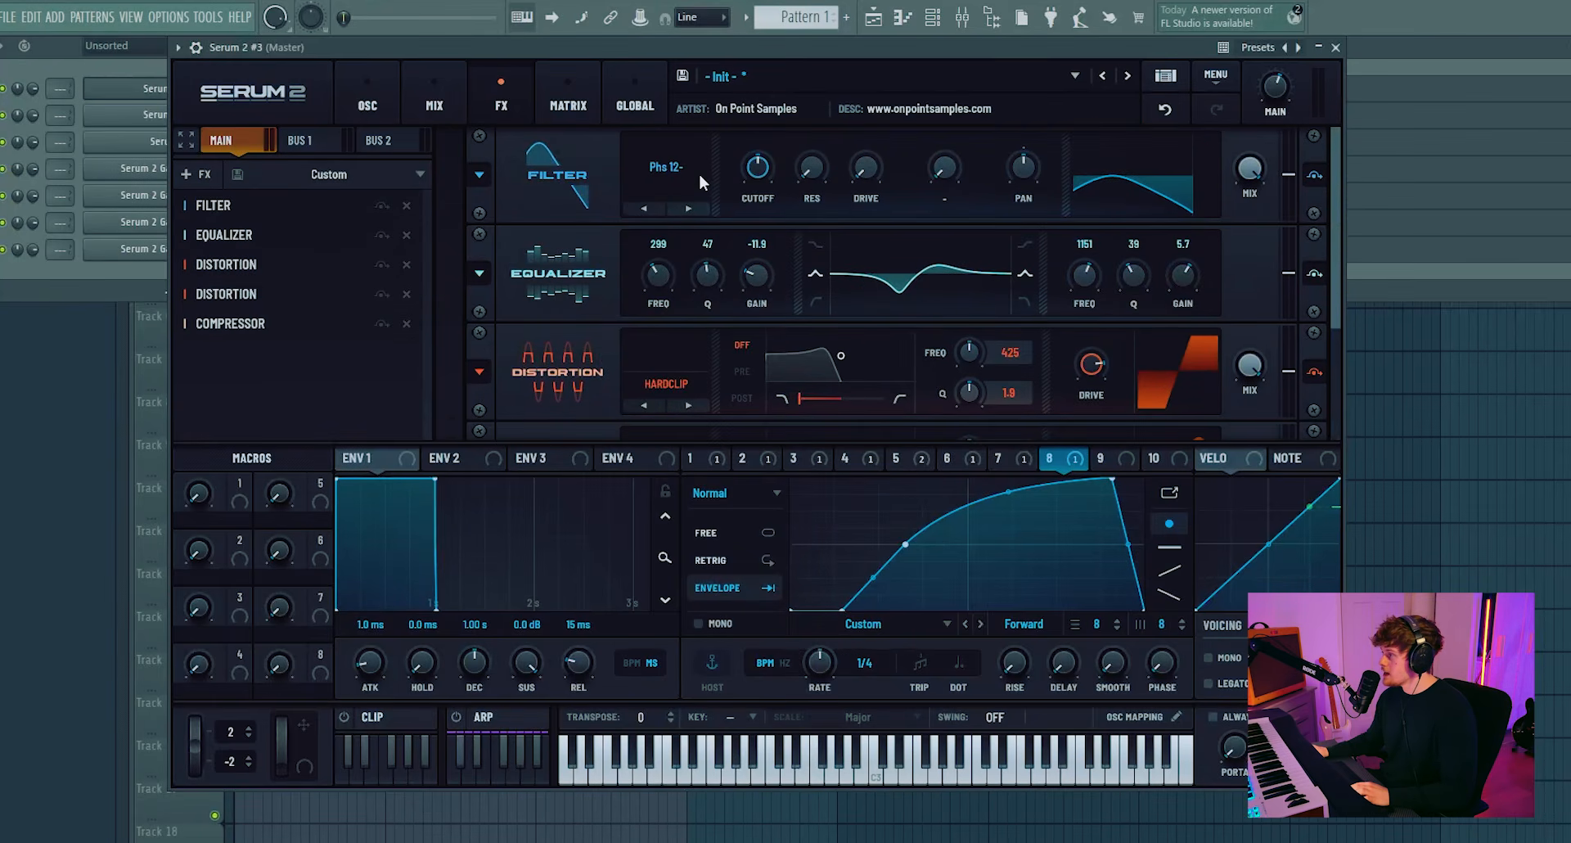
pyautogui.scroll(-1, 699, 174)
pyautogui.moveTo(759, 169)
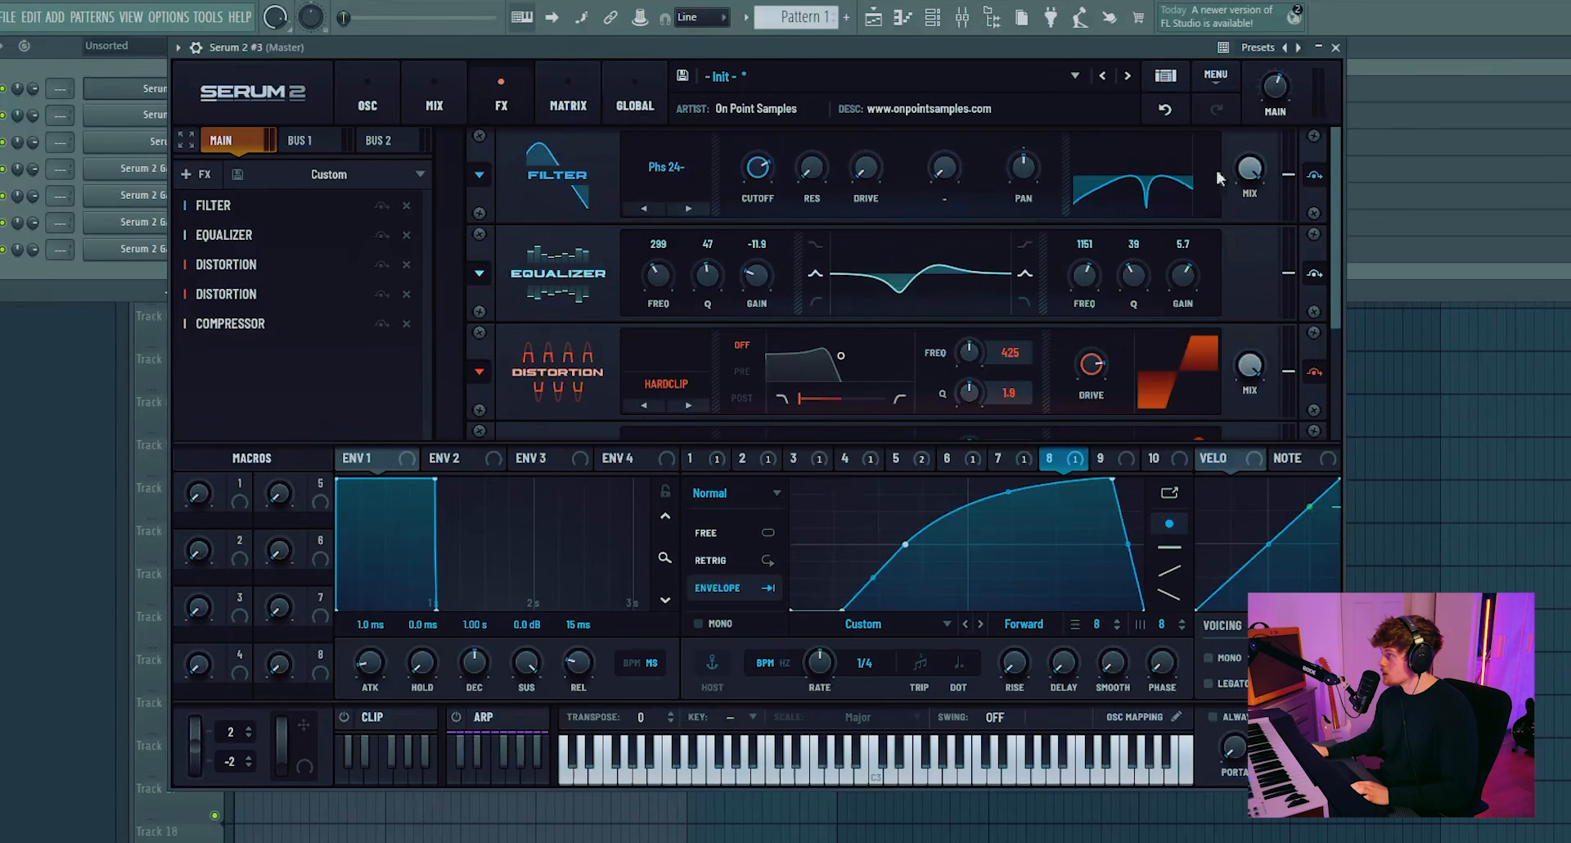
# - Try the phaser Filter at lower mix amounts, switch its type to Phs 24+, and raise its cutoff
pyautogui.moveTo(1249, 169)
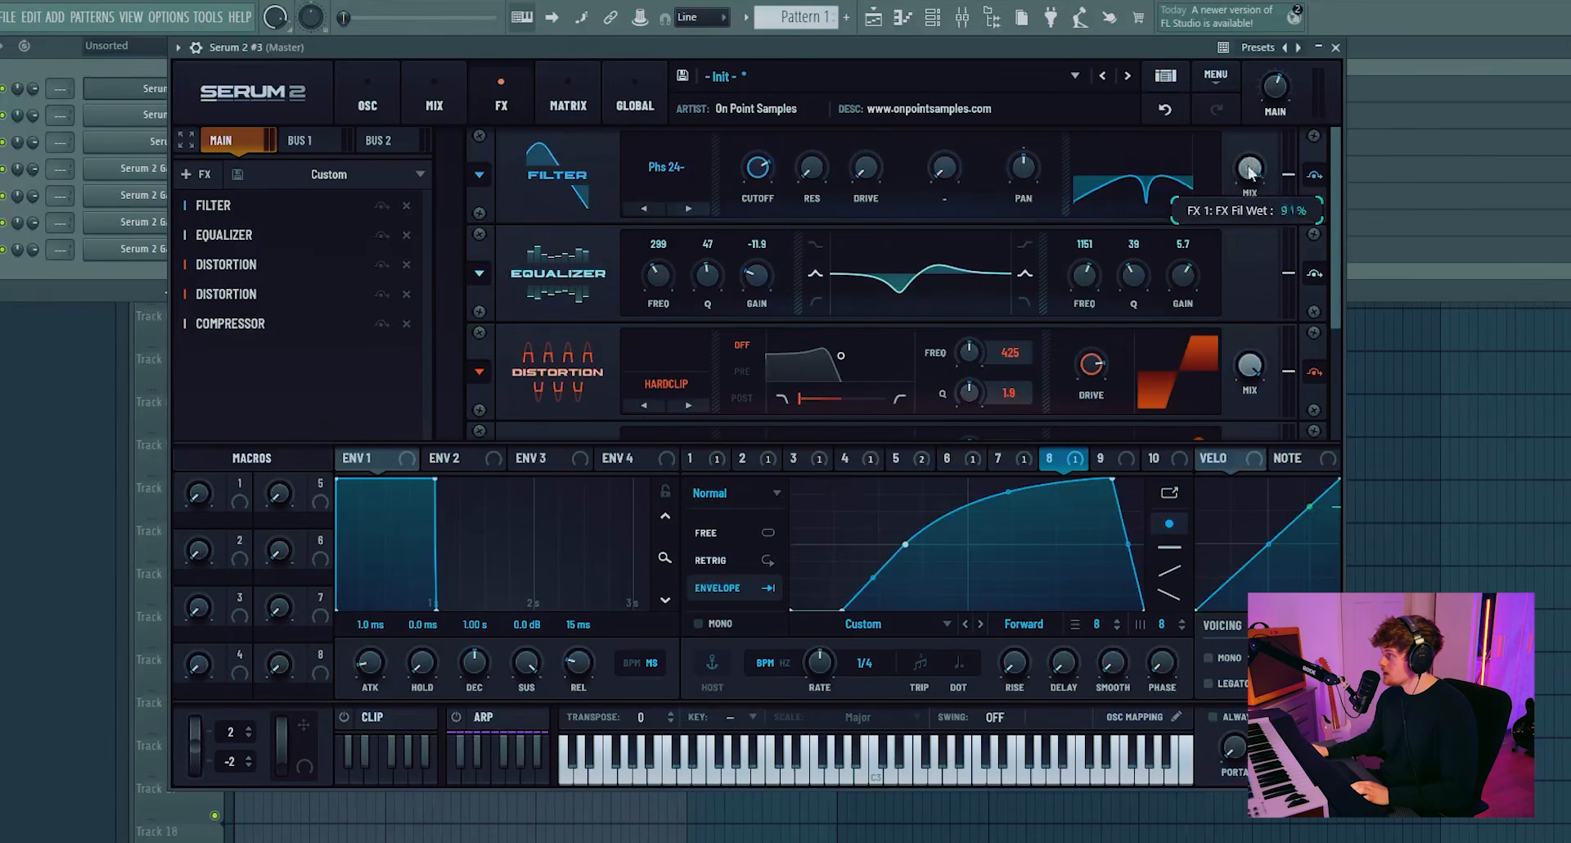
pyautogui.moveTo(1247, 237); pyautogui.dragTo(1085, 216)
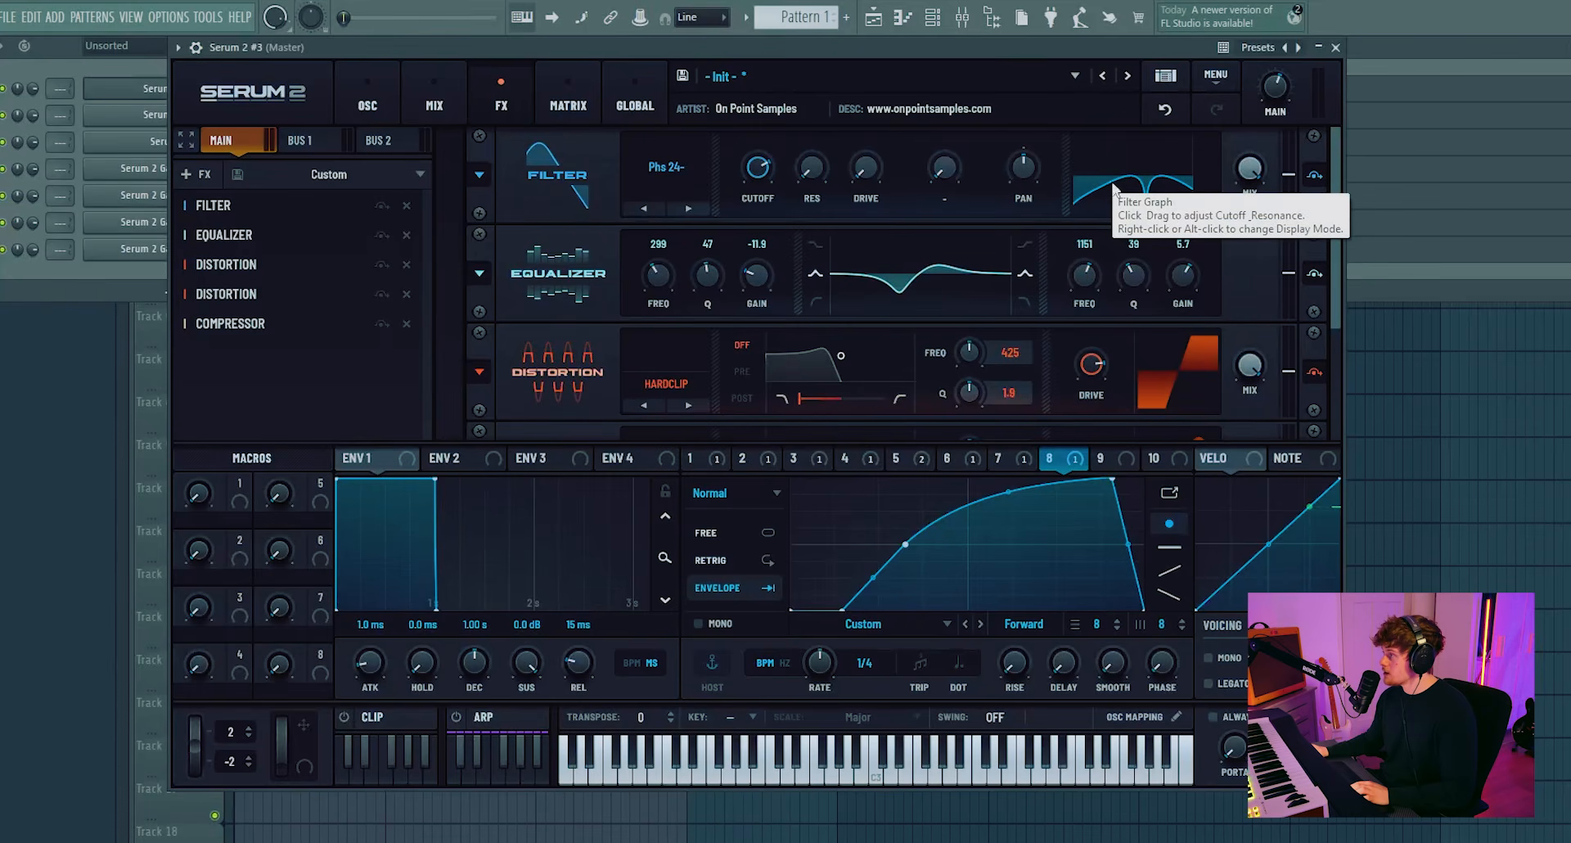
pyautogui.moveTo(1249, 170); pyautogui.dragTo(1247, 257)
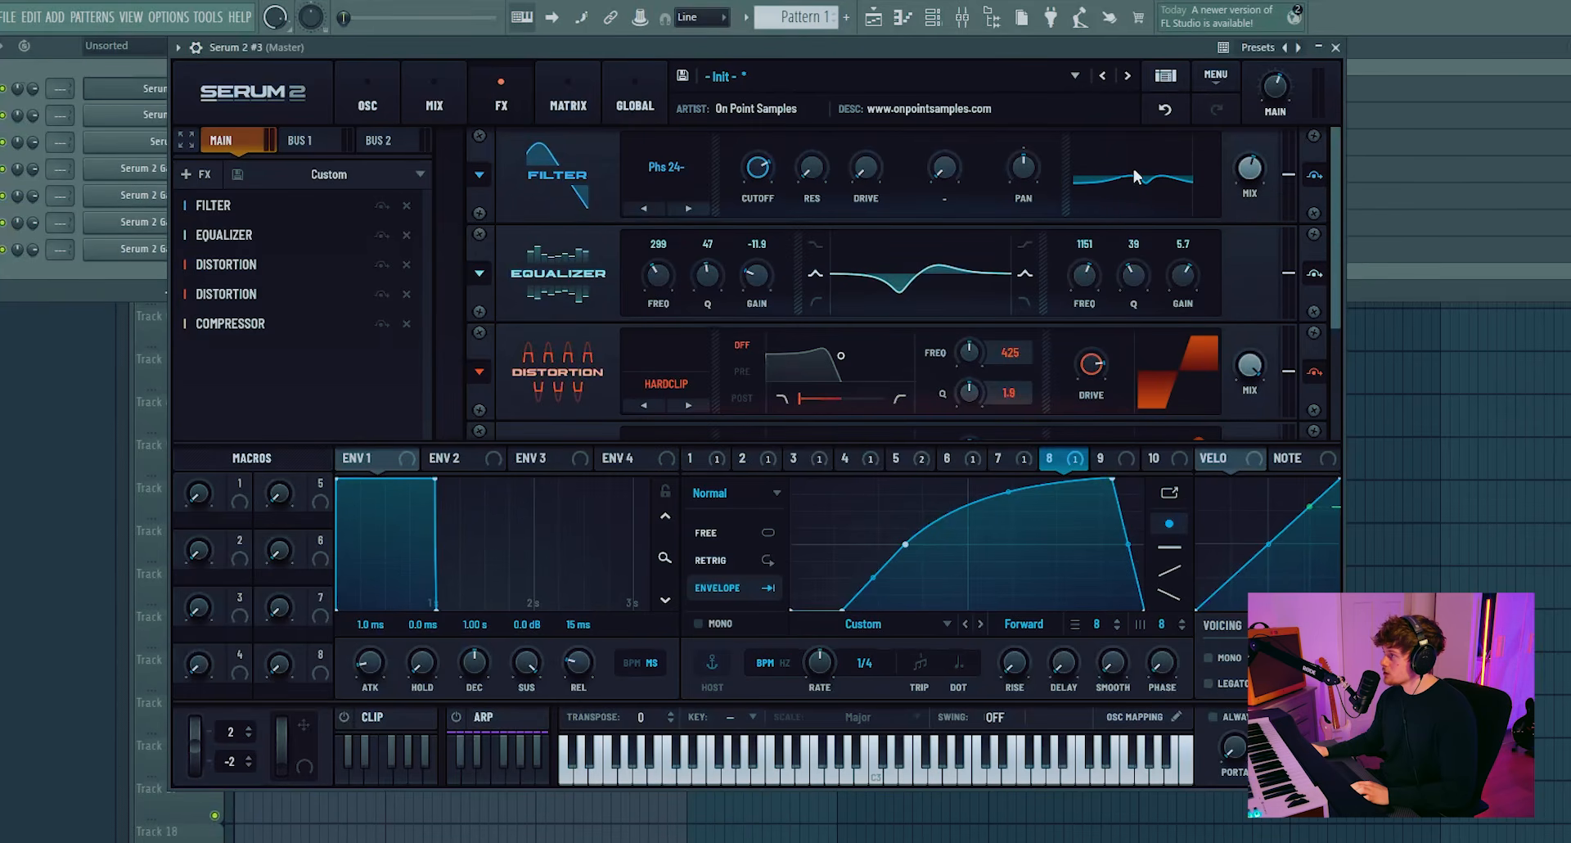
pyautogui.scroll(-1, 667, 166)
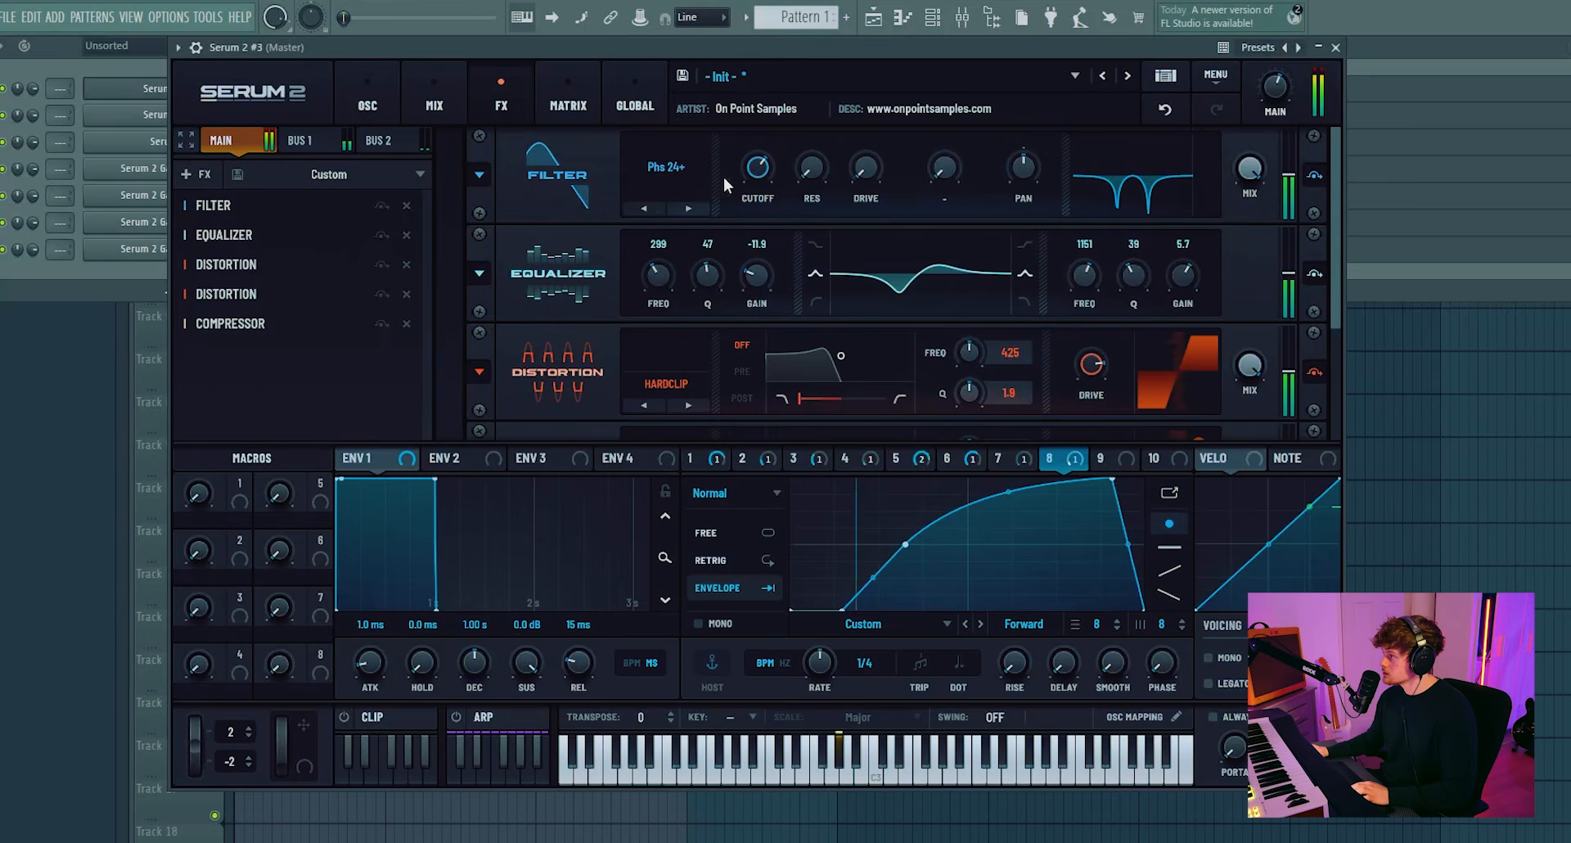
pyautogui.moveTo(758, 168); pyautogui.dragTo(767, 144)
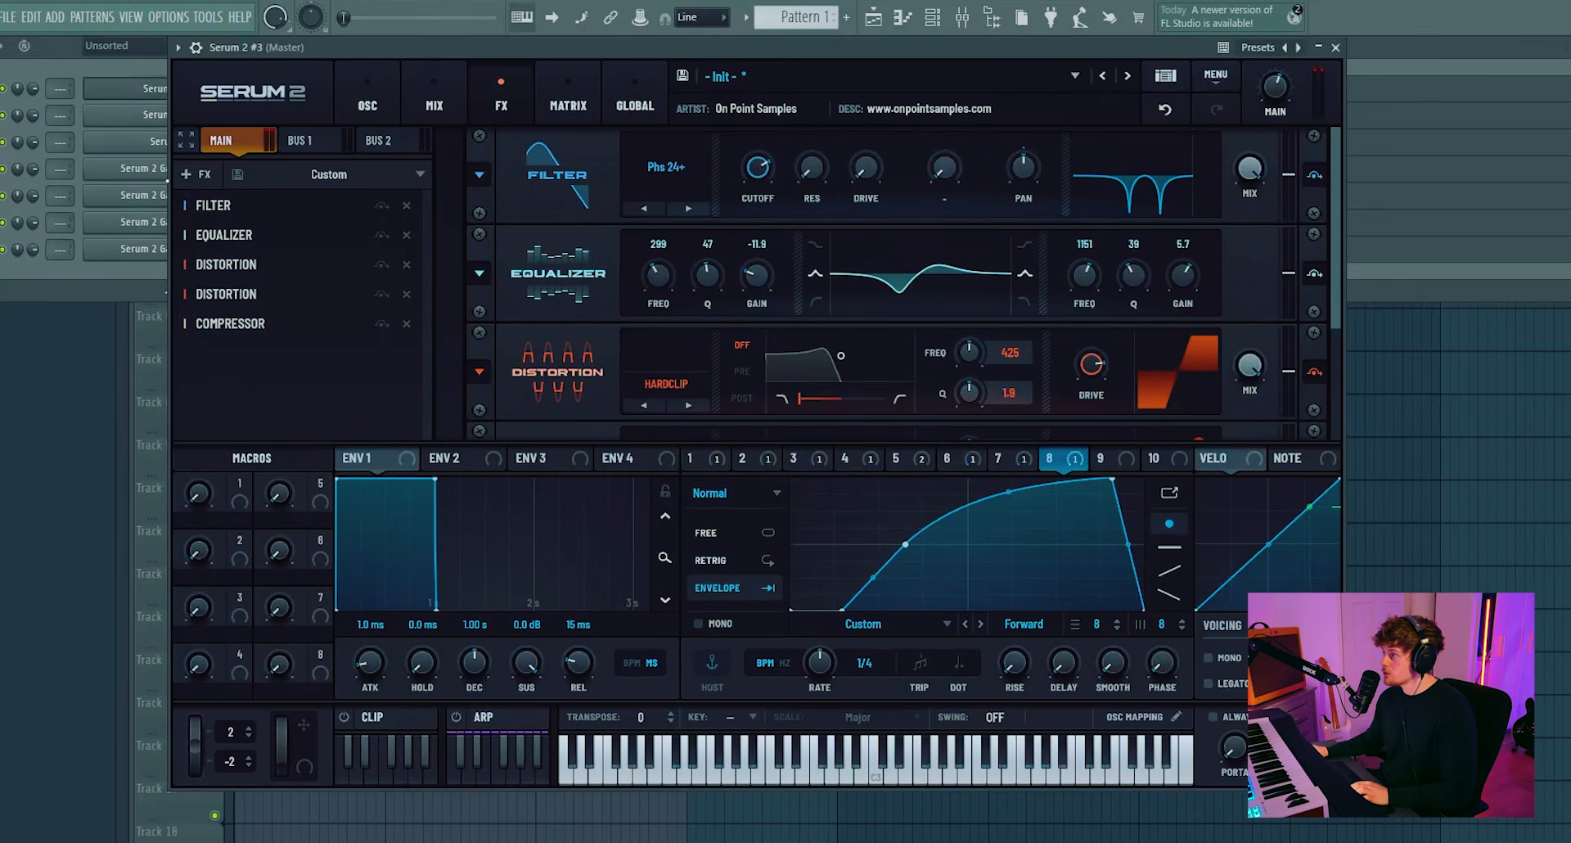
# - Add a second Filter at the front of the Main chain, set its type to Combs, and lower its cutoff
pyautogui.click(196, 175)
pyautogui.click(219, 338)
pyautogui.moveTo(217, 322); pyautogui.dragTo(268, 202)
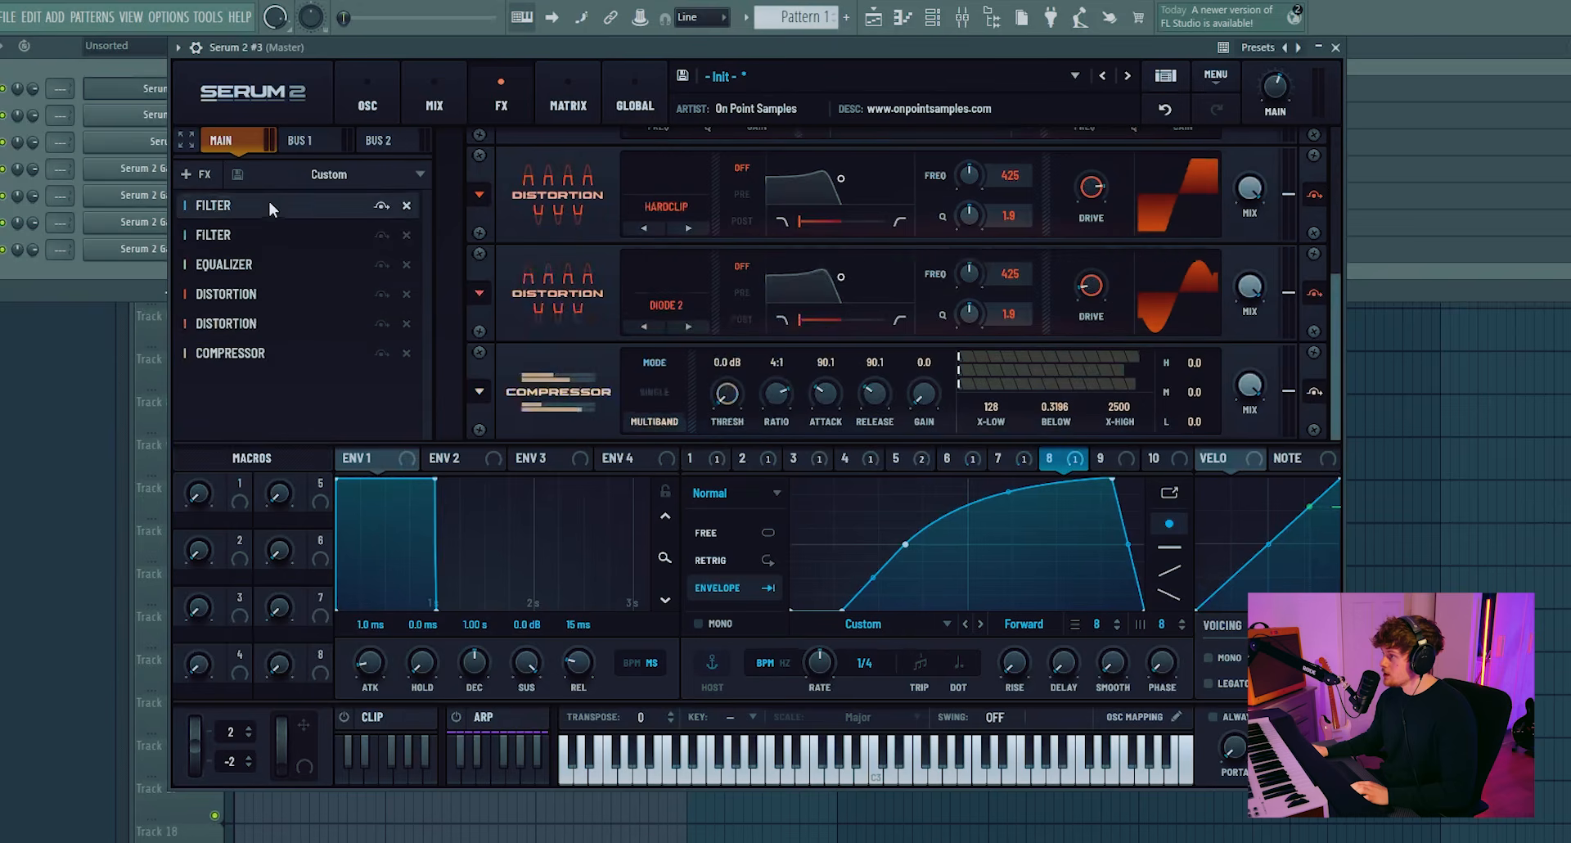
pyautogui.click(669, 184)
pyautogui.moveTo(694, 286)
pyautogui.click(788, 440)
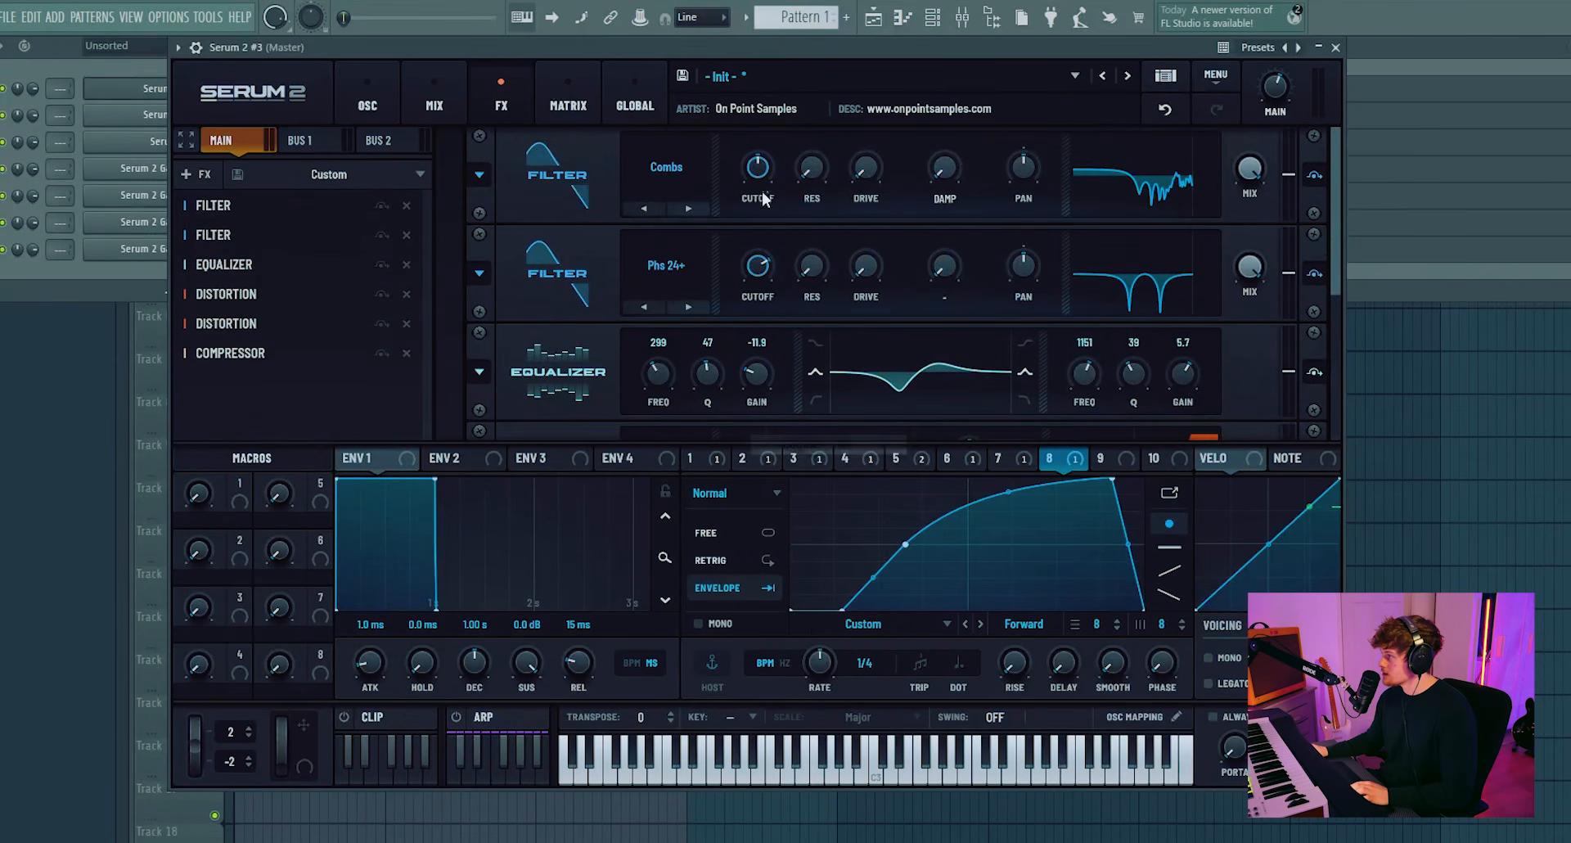
pyautogui.moveTo(760, 148); pyautogui.dragTo(770, 220)
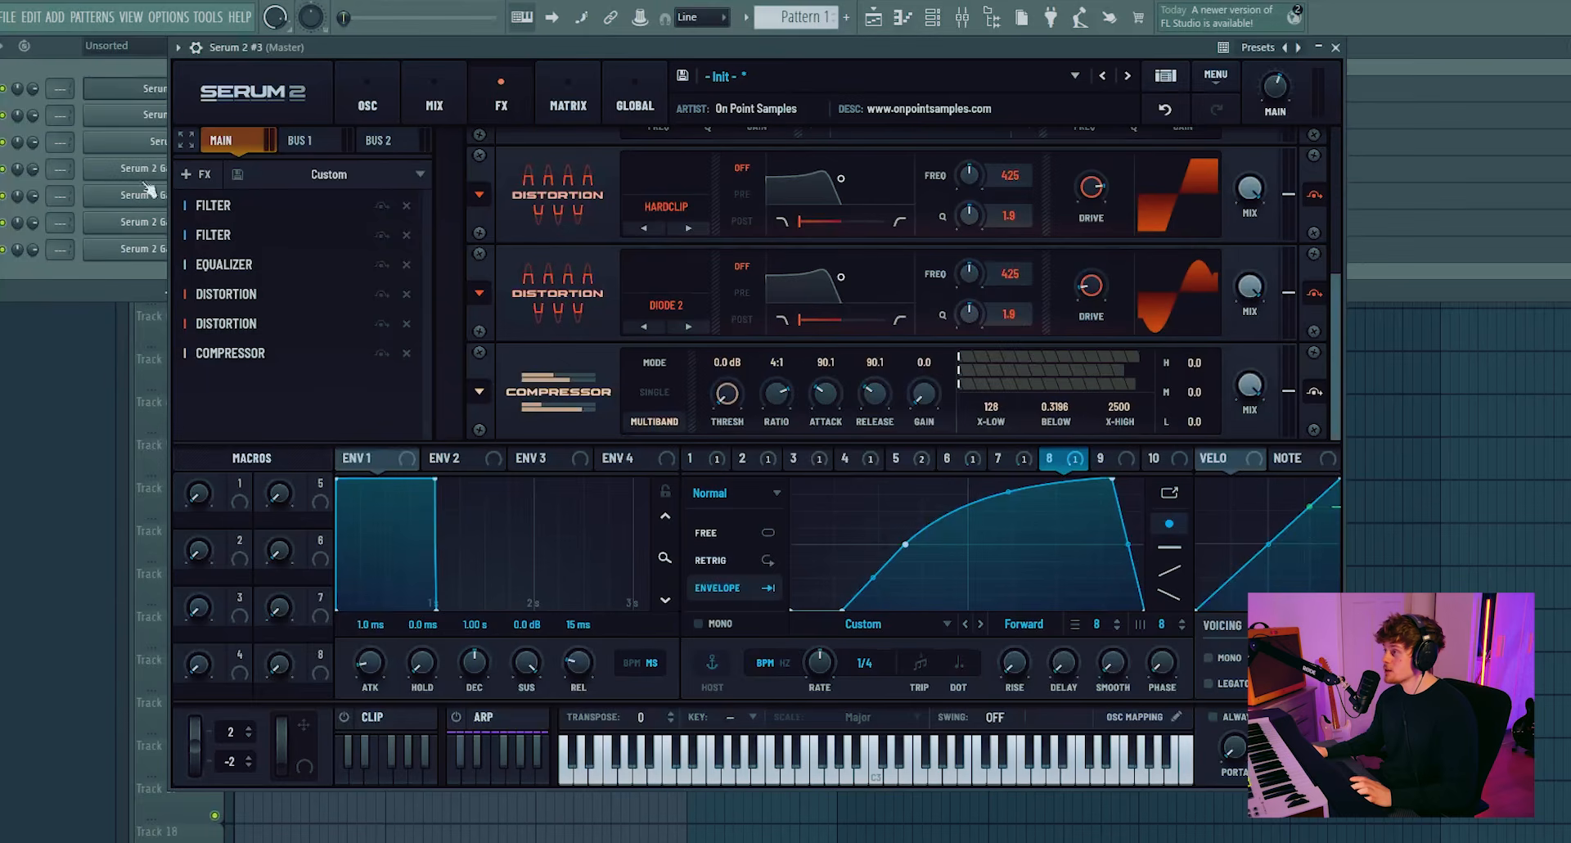
# - Add a Distortion in HardClip mode after the Compressor at the end of the Main chain
pyautogui.click(198, 174)
pyautogui.click(229, 299)
pyautogui.click(666, 402)
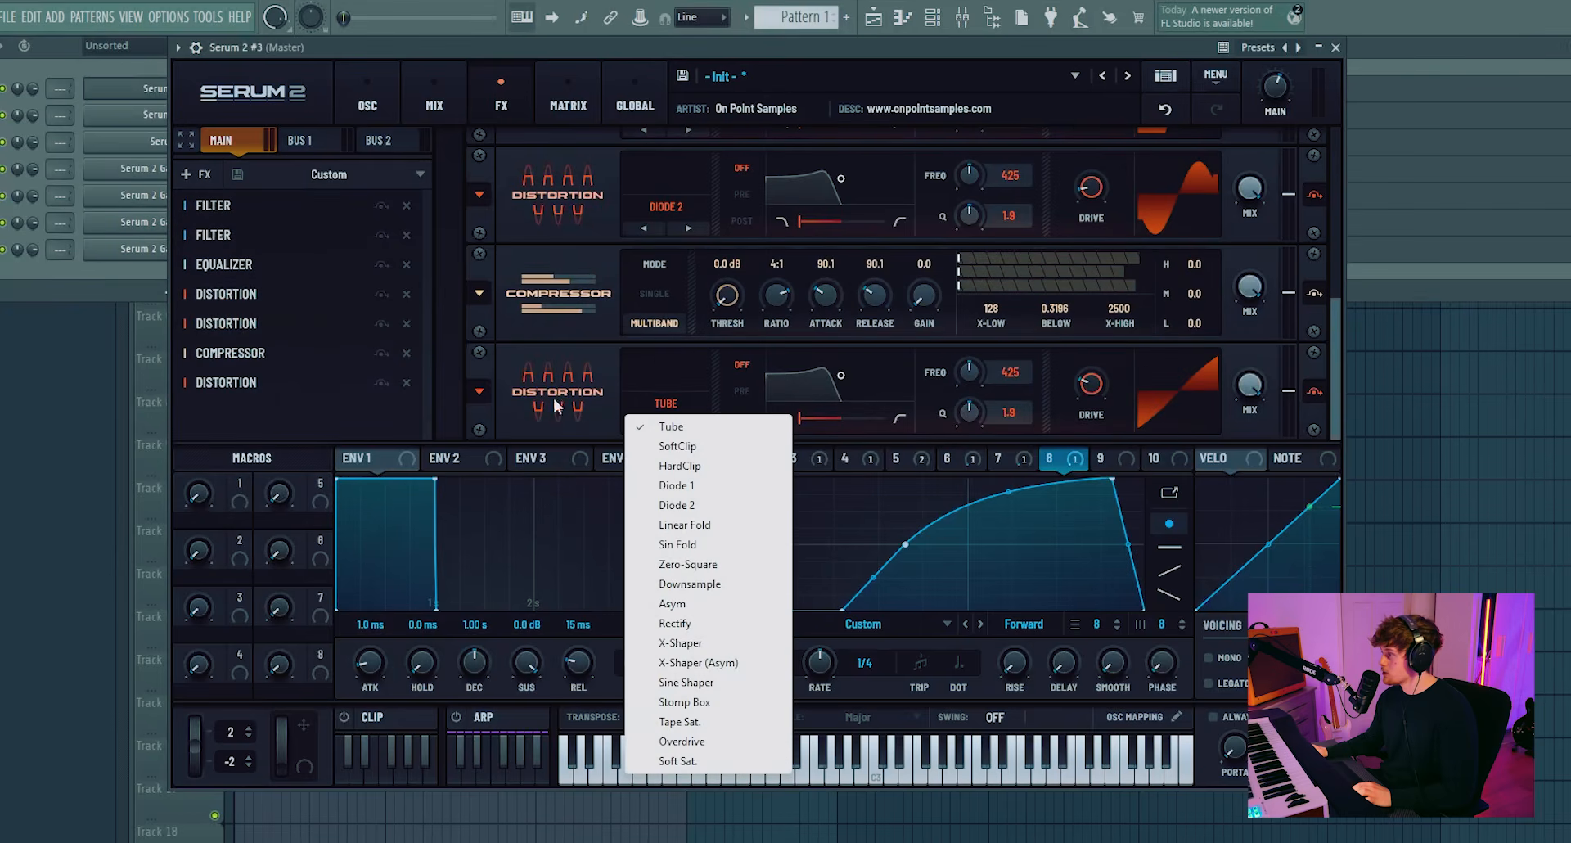
pyautogui.click(679, 465)
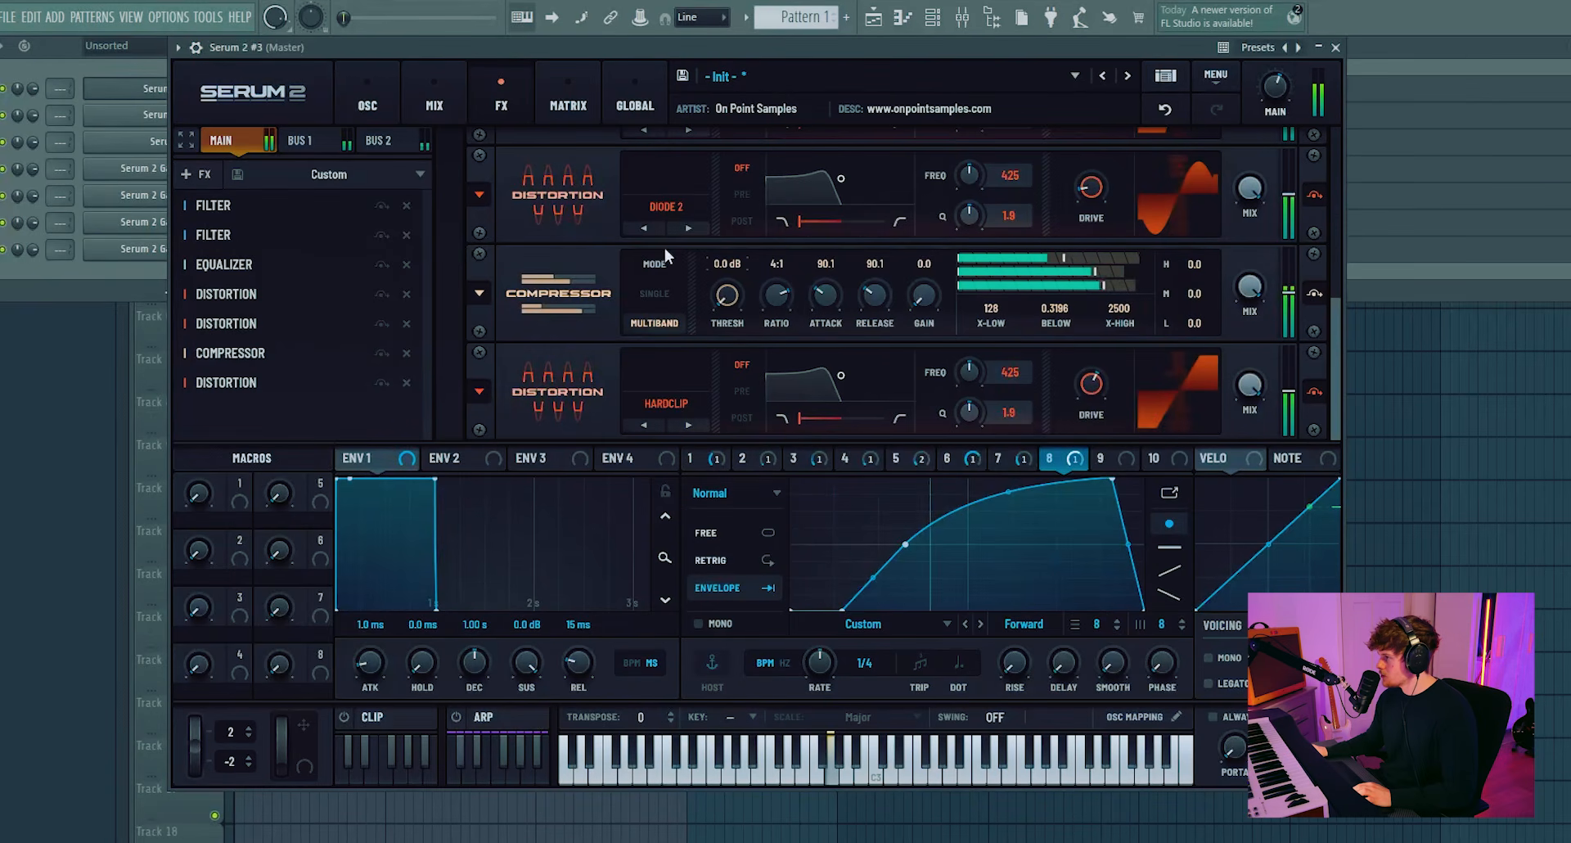
# - Add an Equalizer between the Compressor and the last Distortion on Main, with the high band at gain 4.6 and Q 36
pyautogui.click(197, 175)
pyautogui.moveTo(209, 348); pyautogui.dragTo(277, 370)
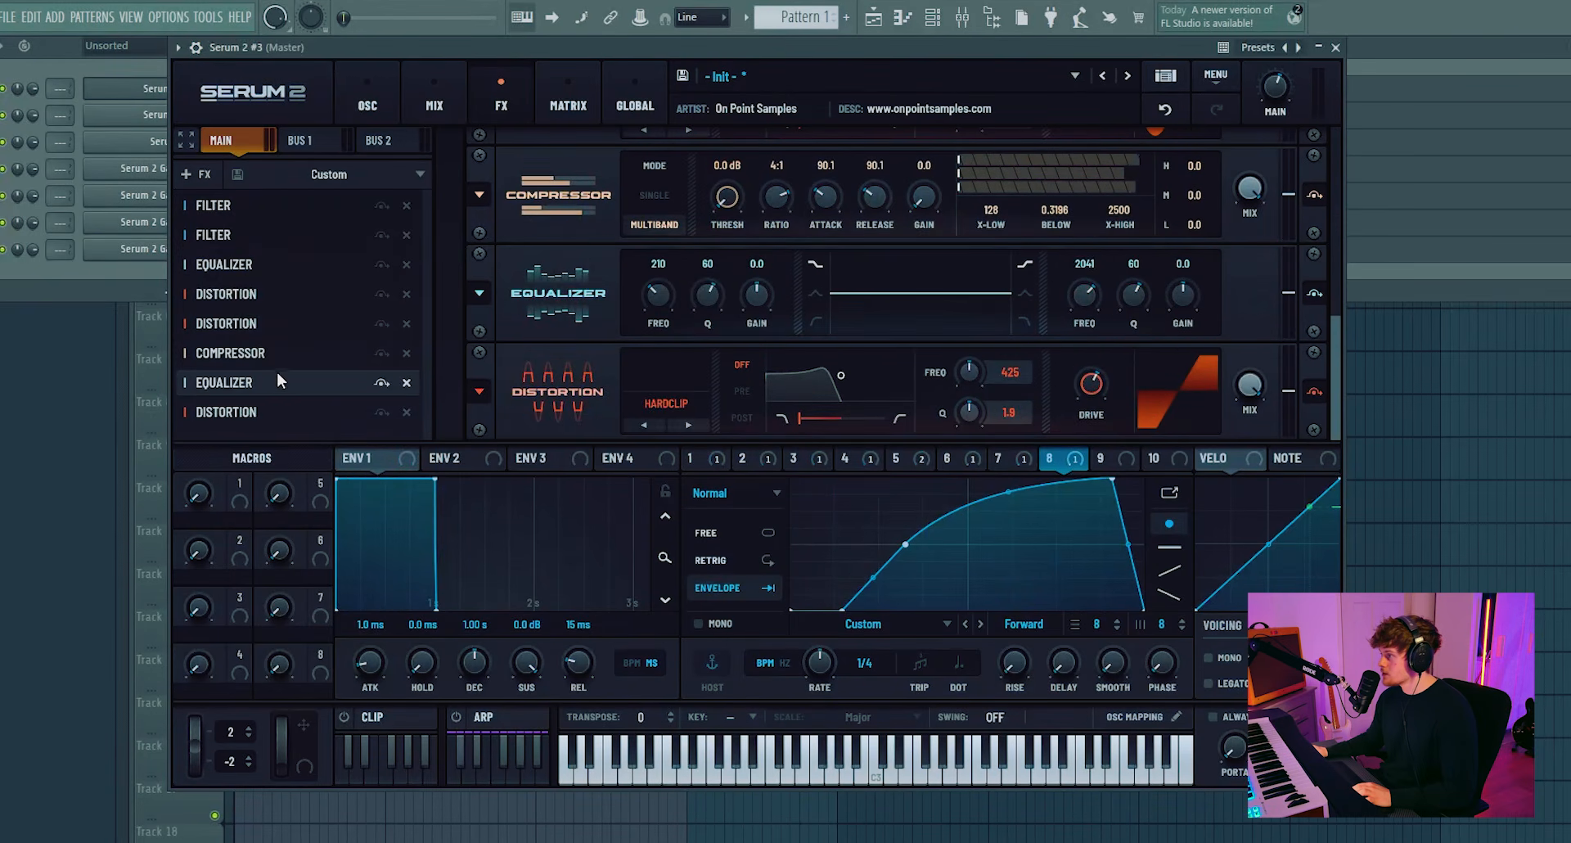
pyautogui.moveTo(1184, 294); pyautogui.dragTo(1142, 311)
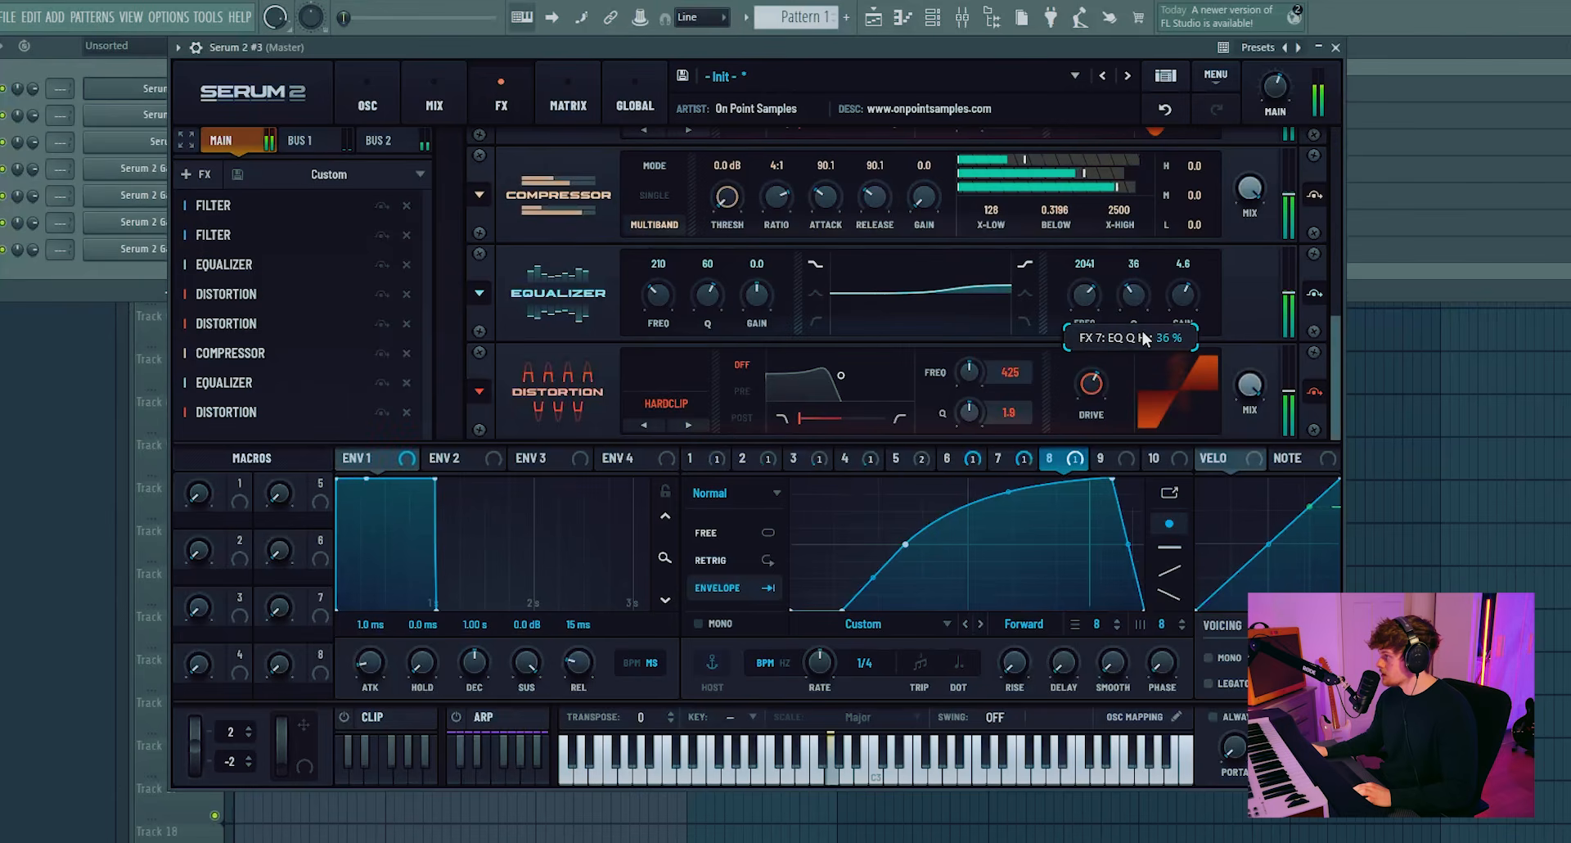
# - Reduce the mix of the Combs Filter on Main and return to the oscillator view
pyautogui.scroll(5, 1264, 164)
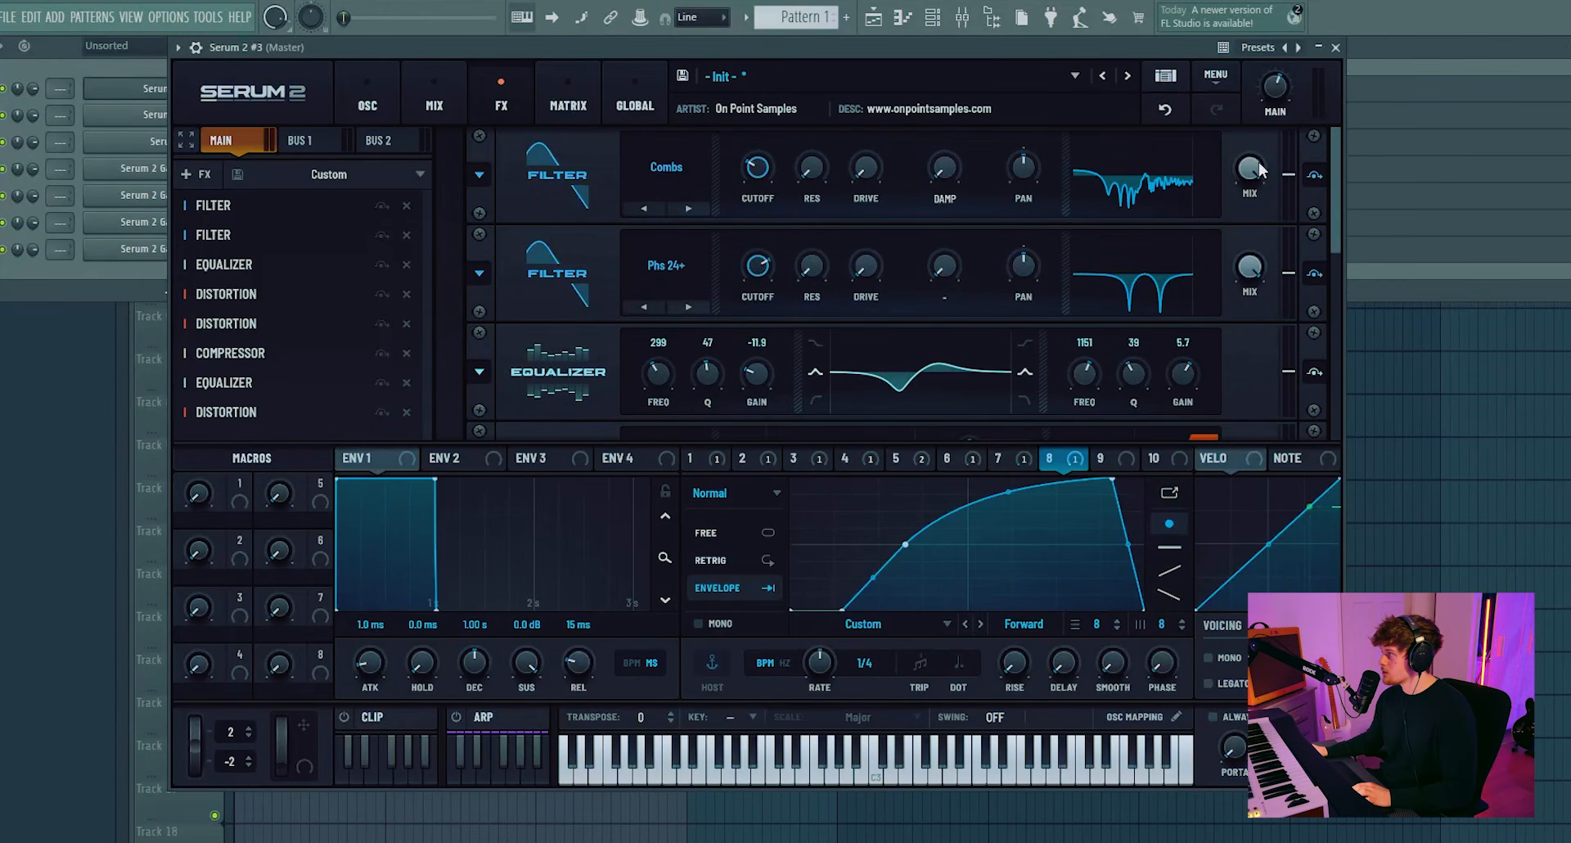
pyautogui.moveTo(1260, 169); pyautogui.dragTo(1250, 288)
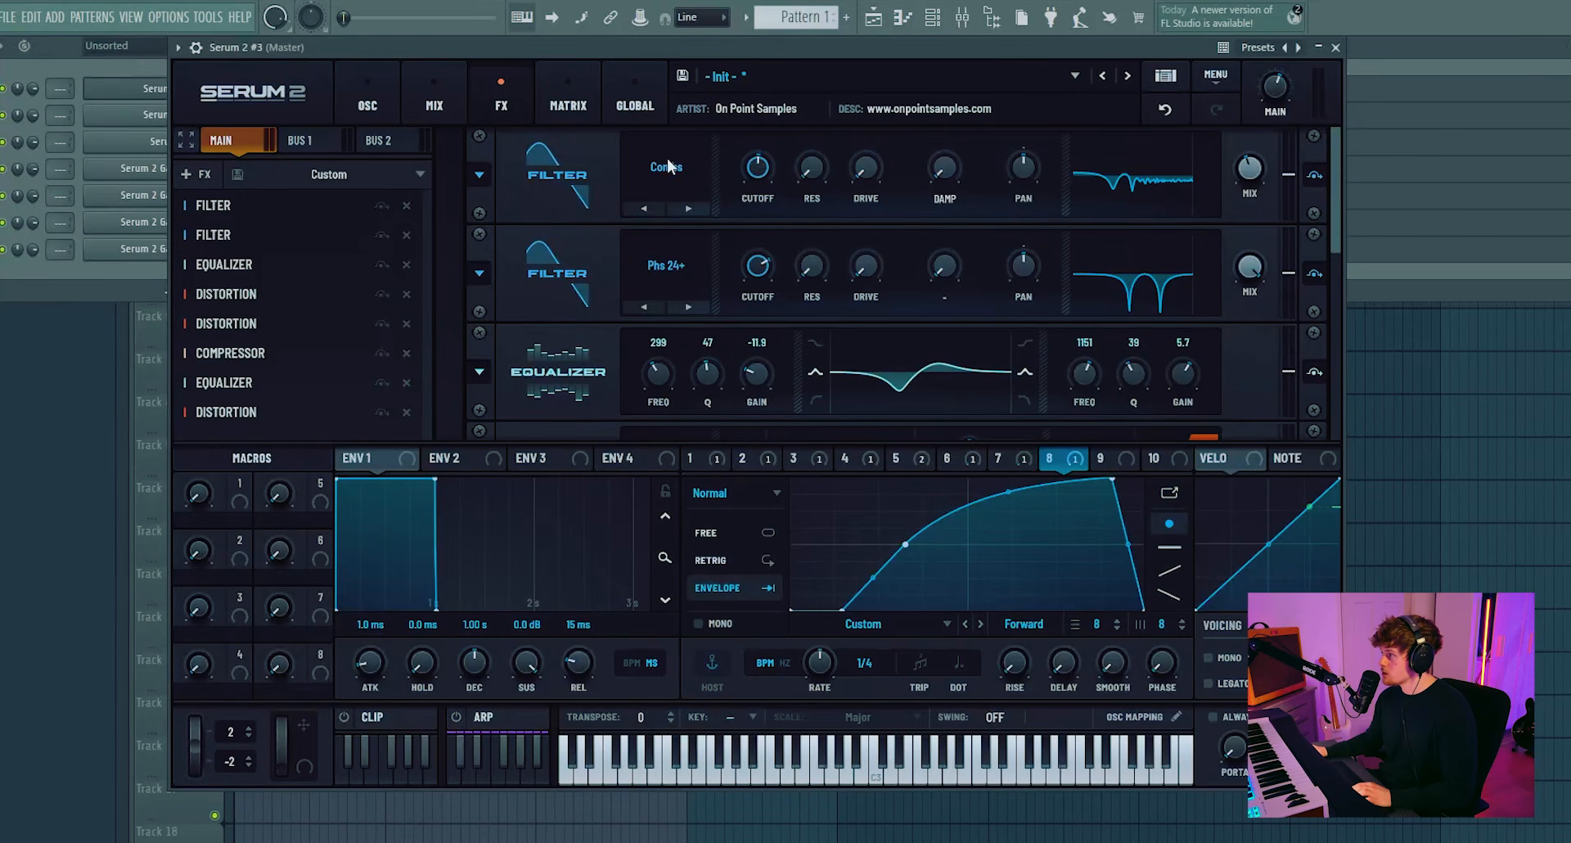
pyautogui.click(368, 100)
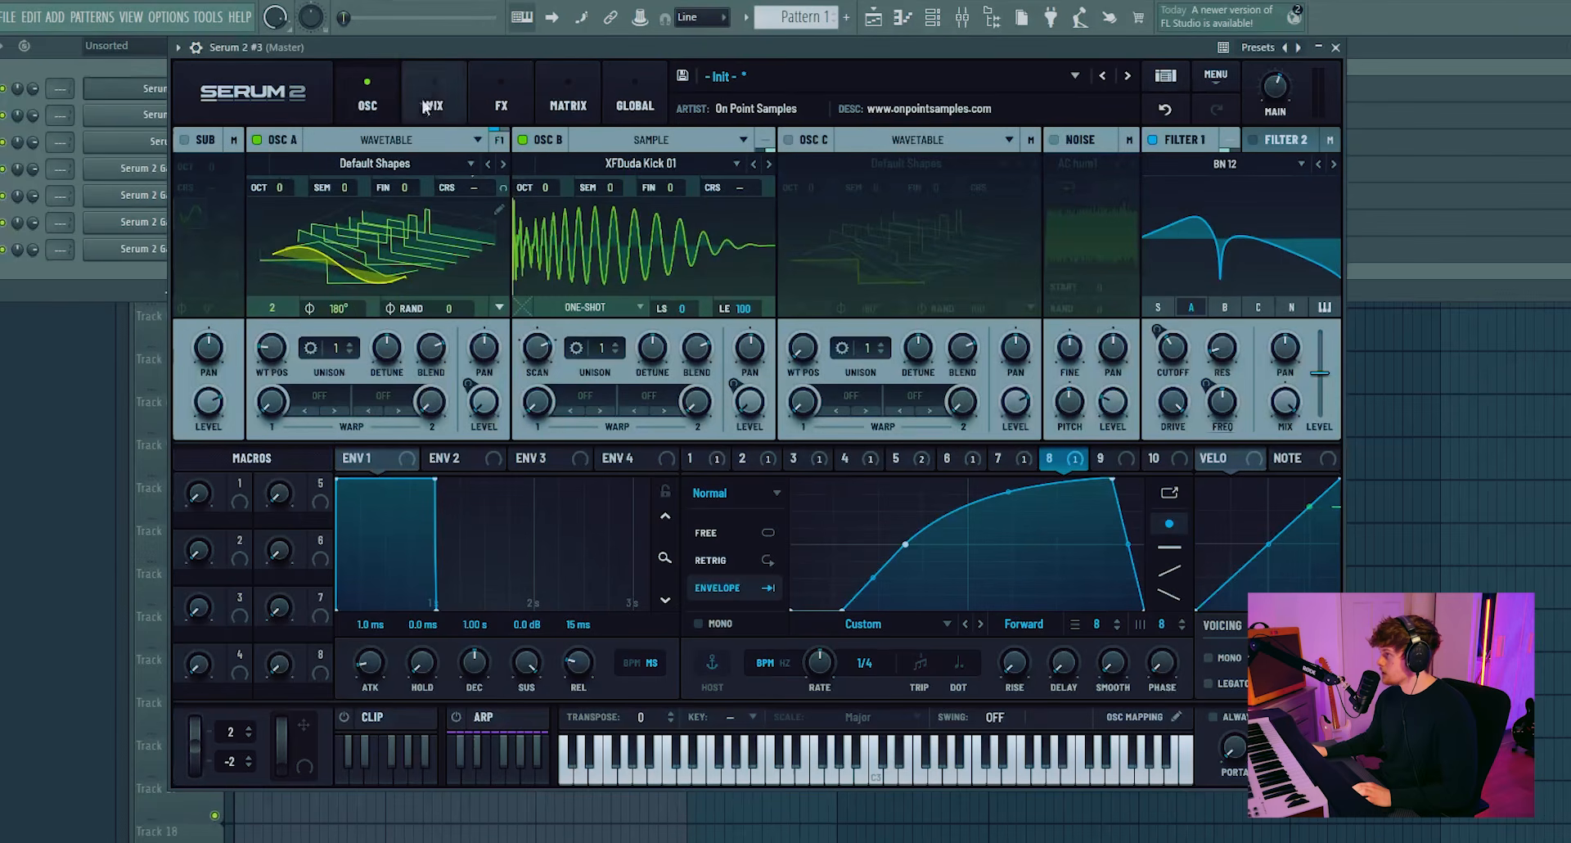
# - Add a Reverb on Main between the second Distortion and the Compressor, in Hall mode with spin rate and depth at 0
pyautogui.click(501, 102)
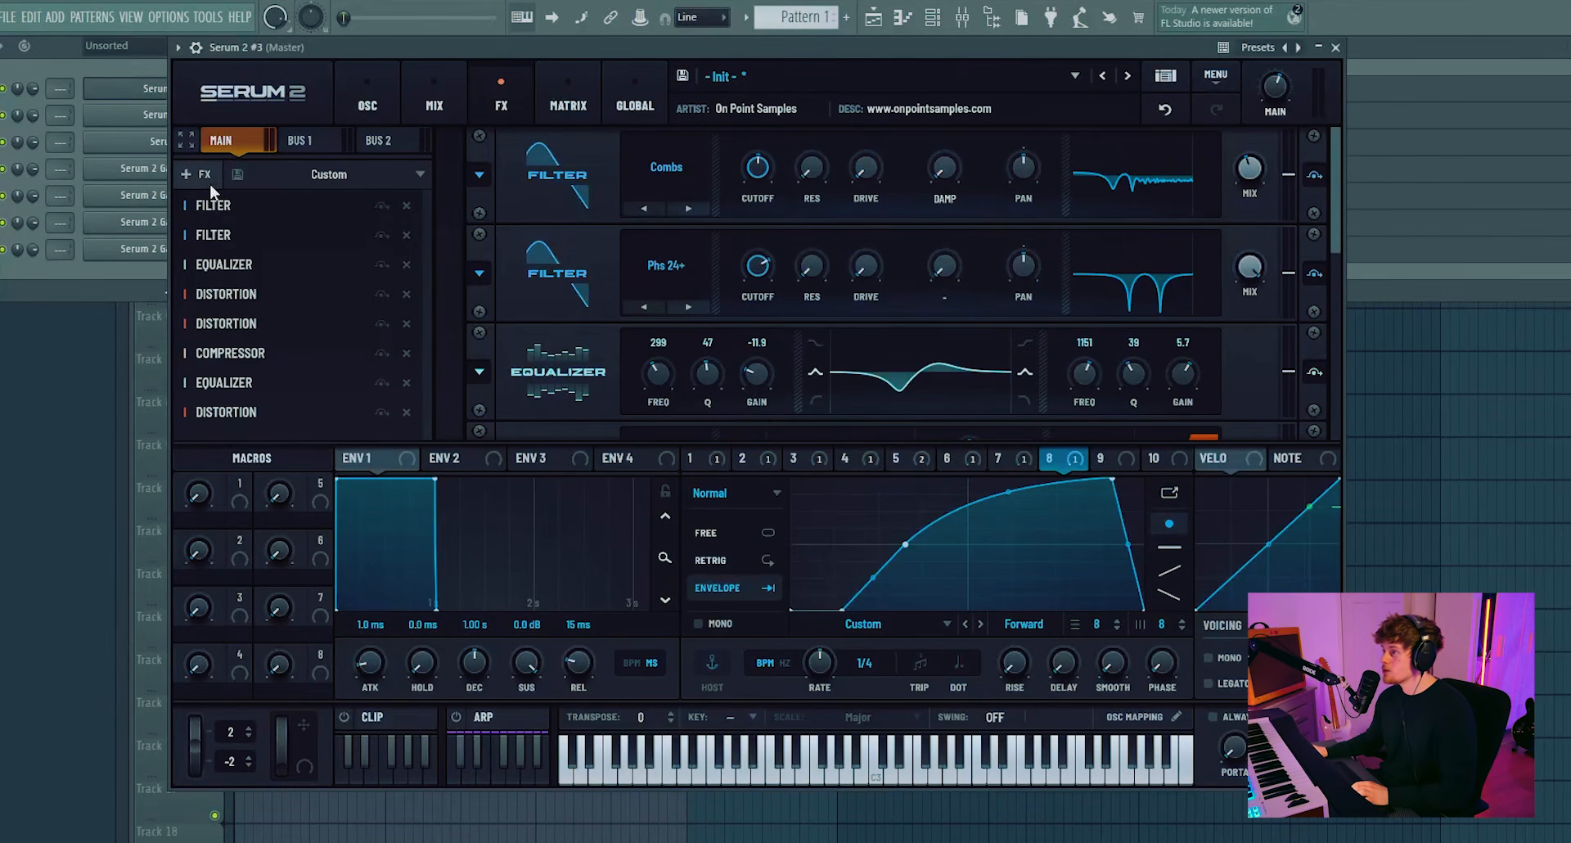
pyautogui.click(200, 174)
pyautogui.click(222, 418)
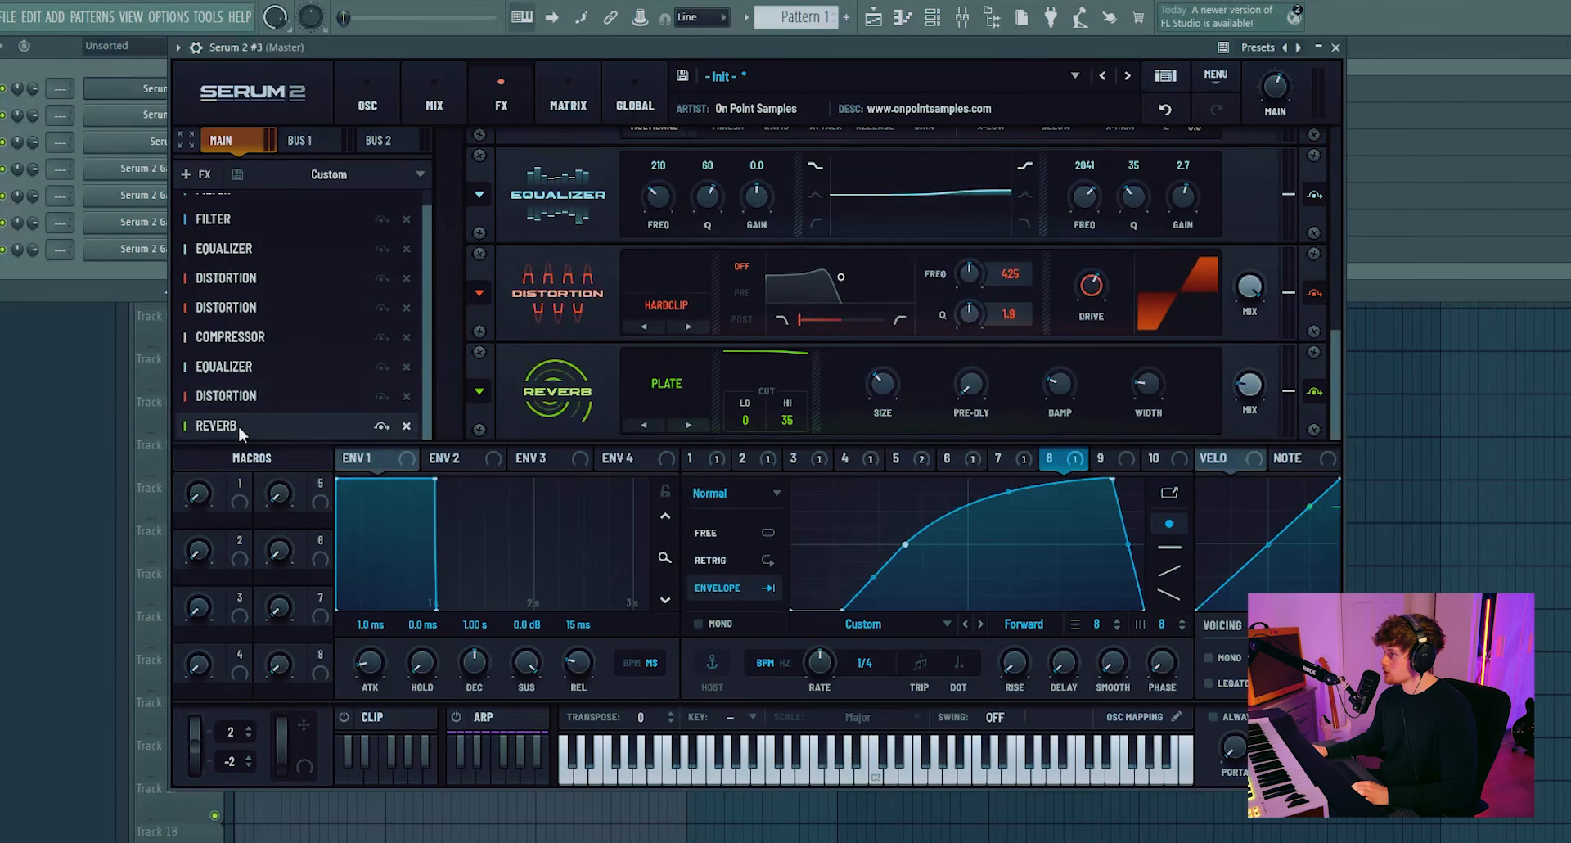
pyautogui.moveTo(238, 425); pyautogui.dragTo(306, 330)
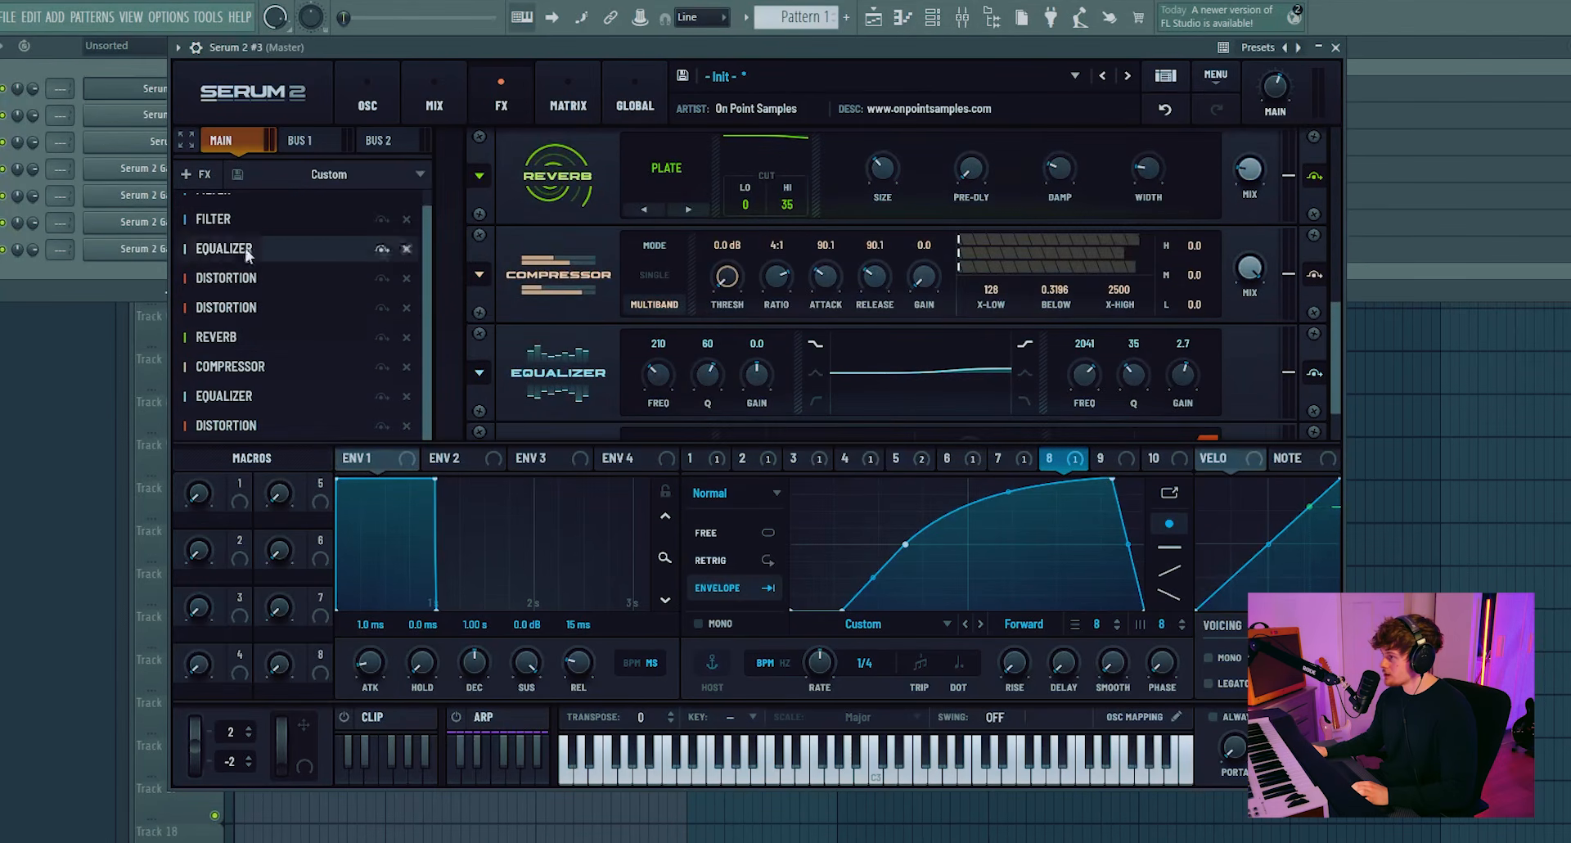
pyautogui.moveTo(242, 336)
pyautogui.mouseDown()
pyautogui.moveTo(277, 258)
pyautogui.moveTo(248, 273)
pyautogui.moveTo(246, 336)
pyautogui.mouseUp()
pyautogui.scroll(-2, 768, 425)
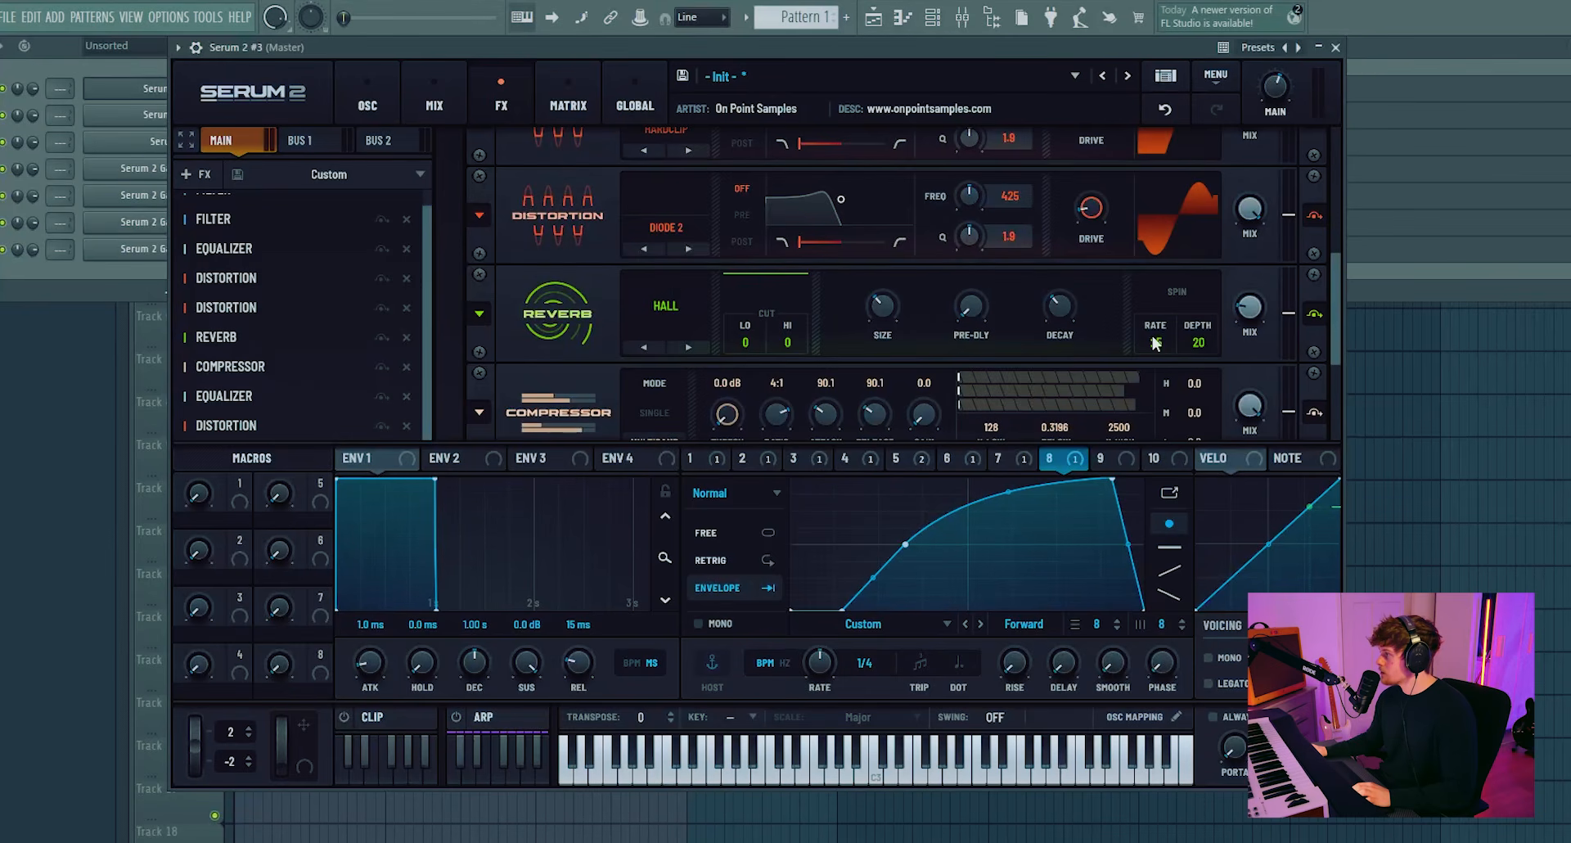
pyautogui.scroll(-1, 1180, 430)
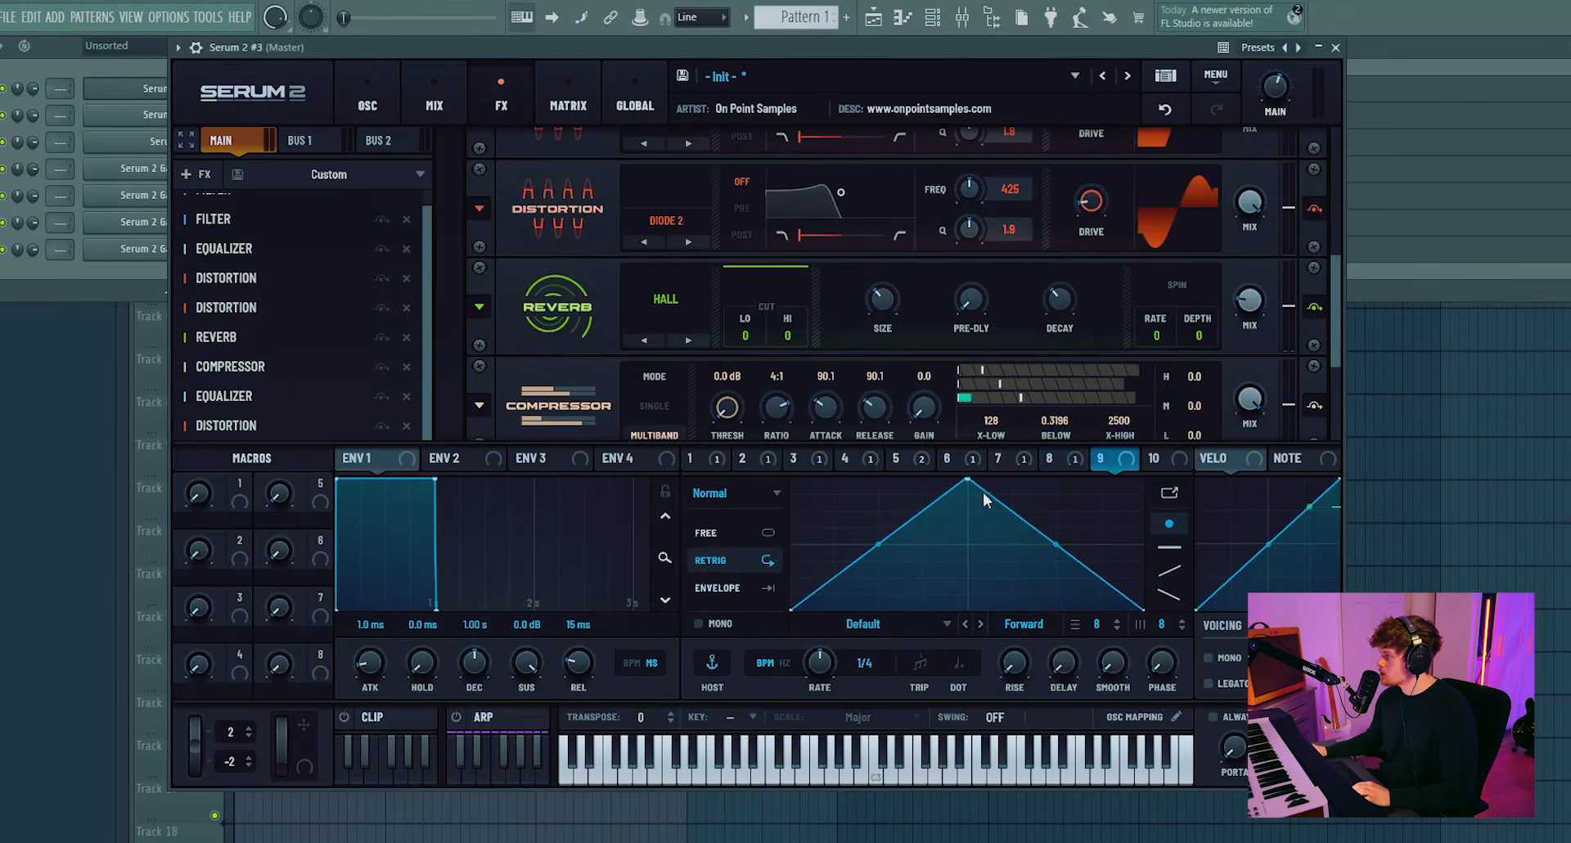
# - Shape LFO 9 in Envelope mode with a small early peak and a taller curved late one, and assign it to the Main Reverb's mix
pyautogui.moveTo(896, 573); pyautogui.dragTo(897, 551)
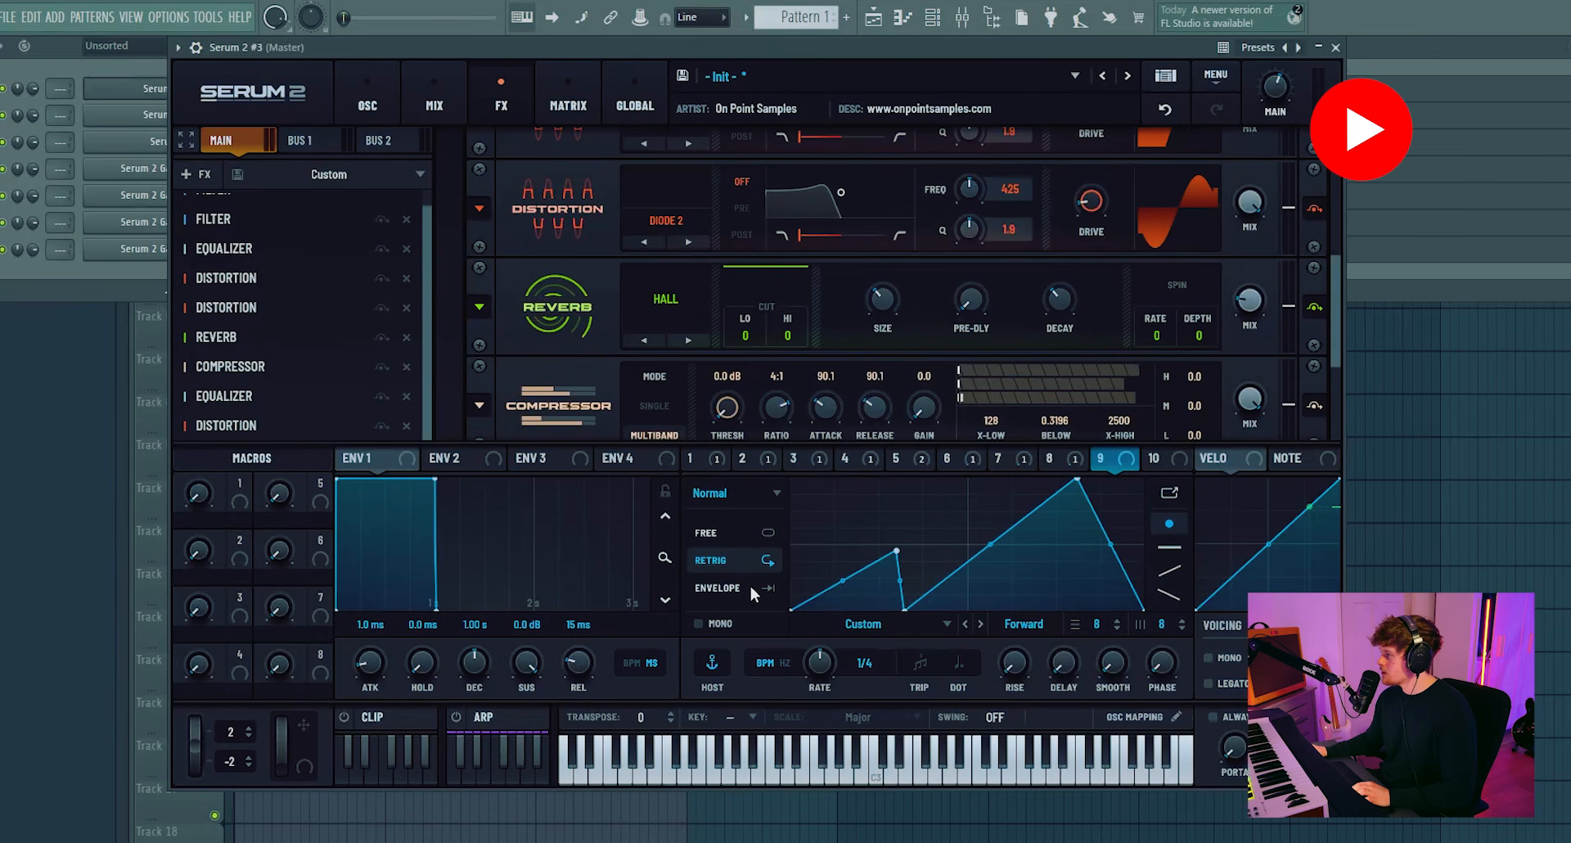
pyautogui.click(753, 589)
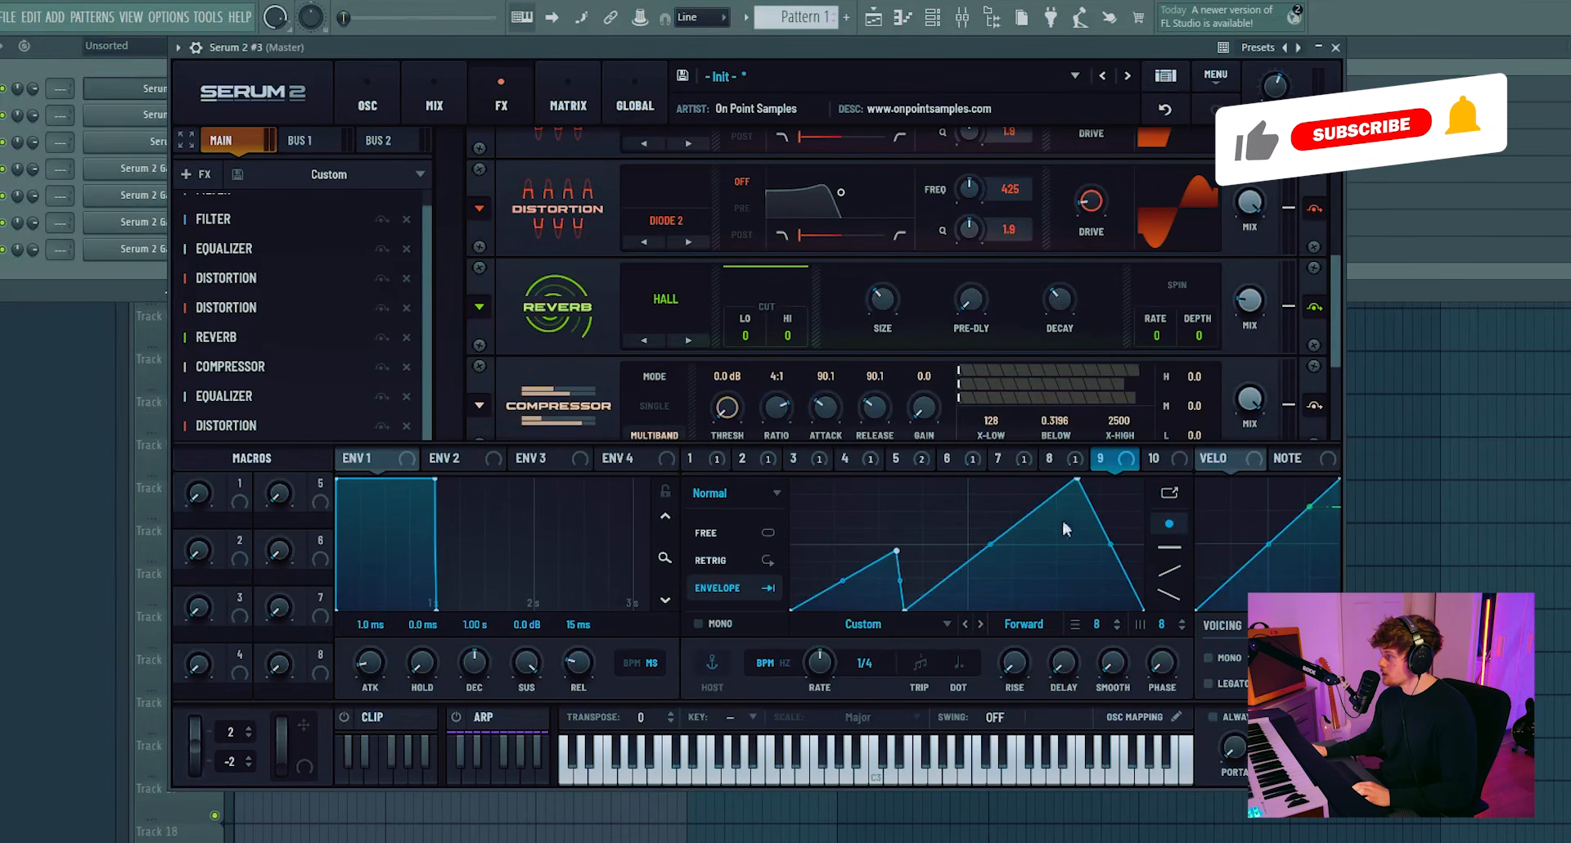
pyautogui.moveTo(1077, 478); pyautogui.dragTo(1167, 512)
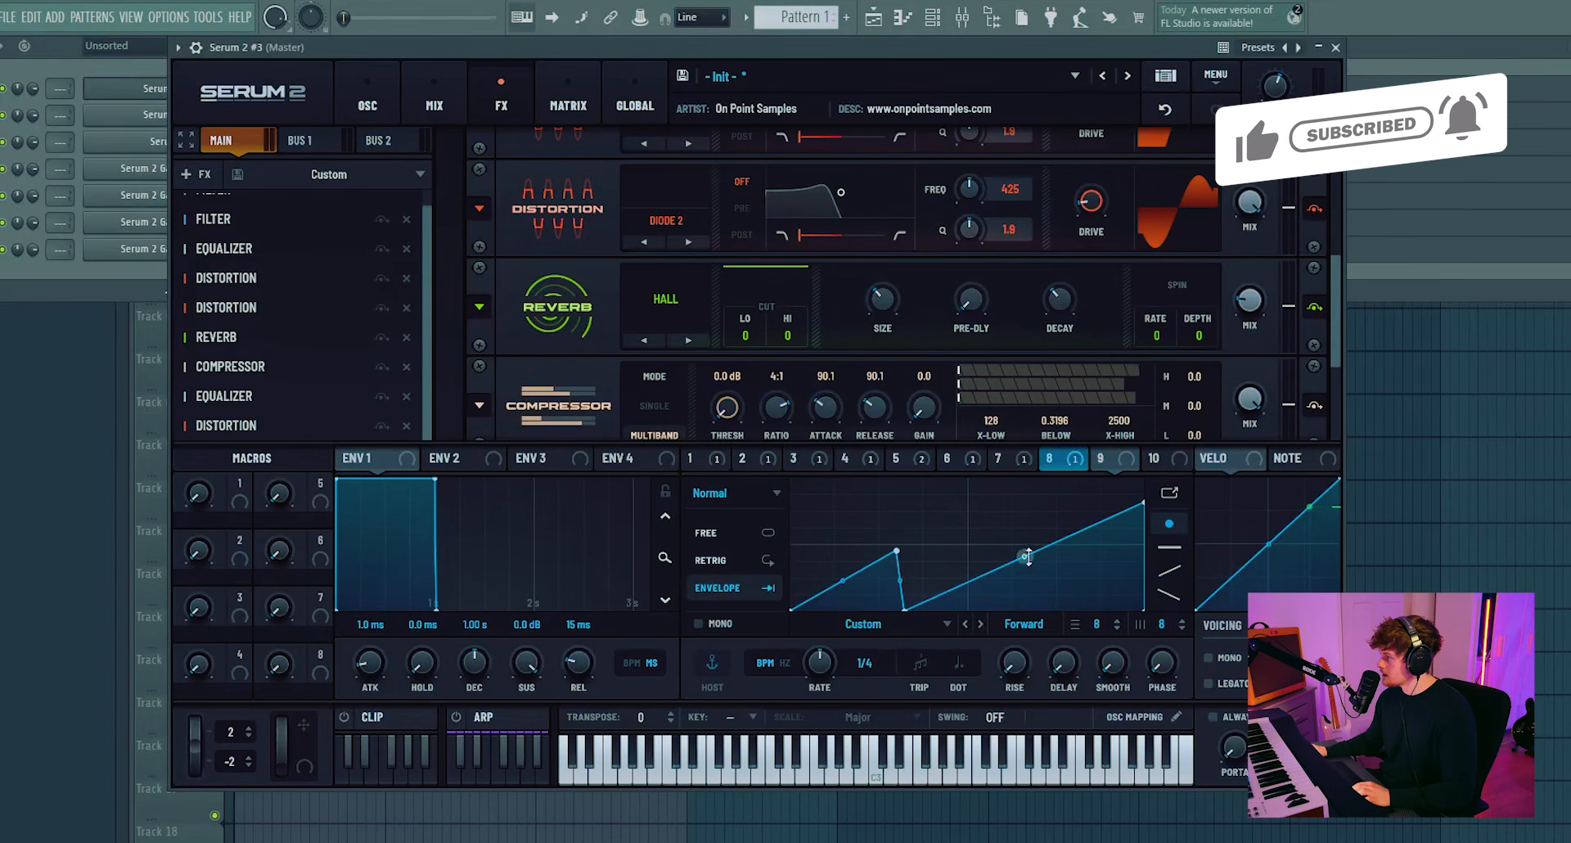
pyautogui.moveTo(1029, 556); pyautogui.dragTo(1020, 596)
pyautogui.moveTo(1141, 502); pyautogui.dragTo(1127, 489)
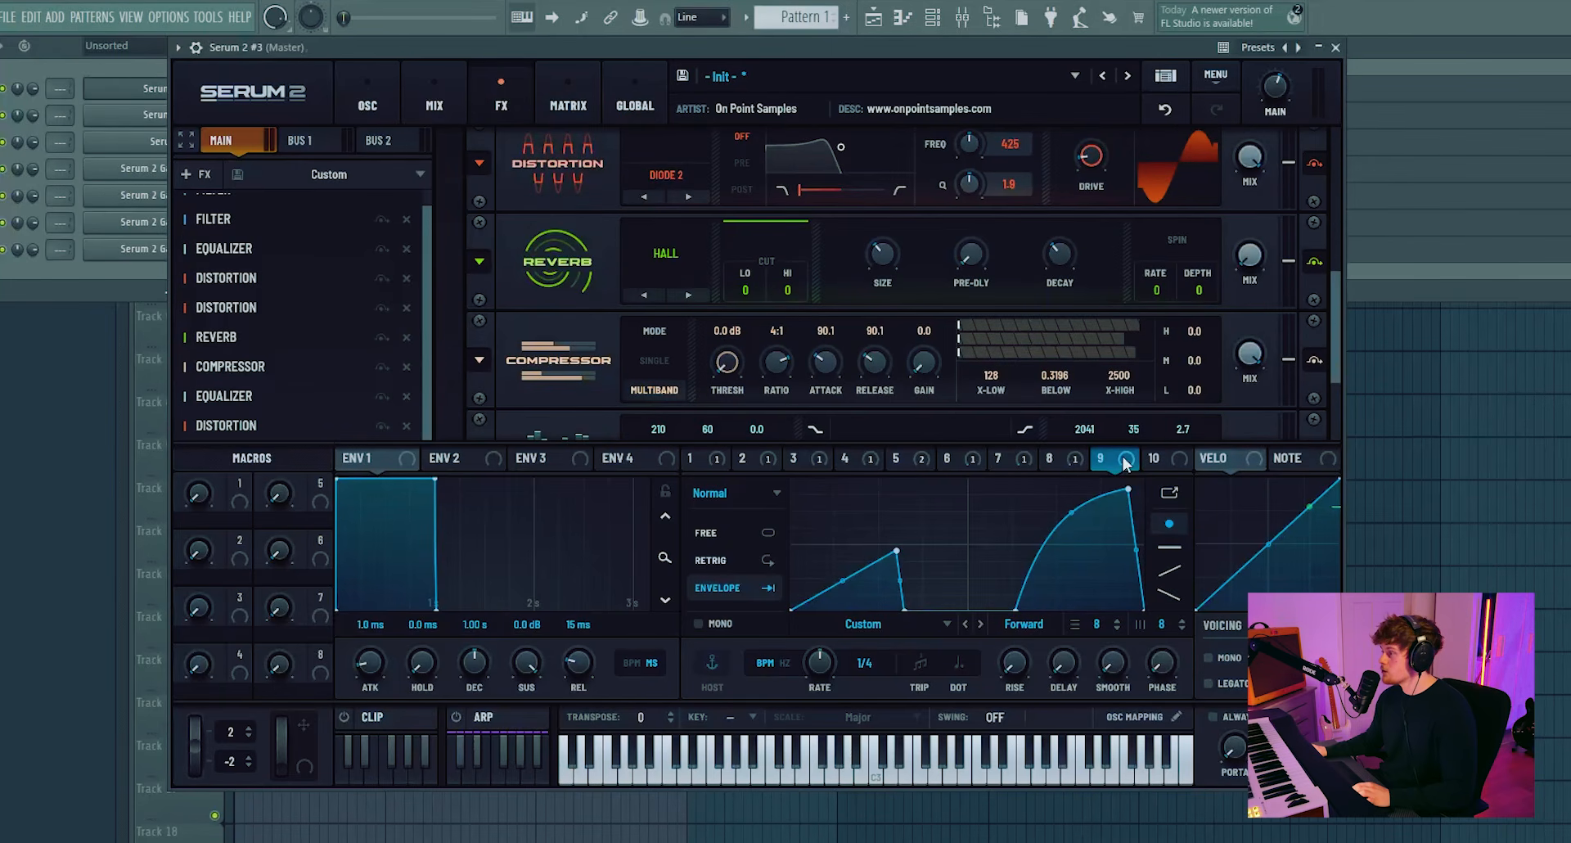
pyautogui.moveTo(1126, 463); pyautogui.dragTo(1239, 234)
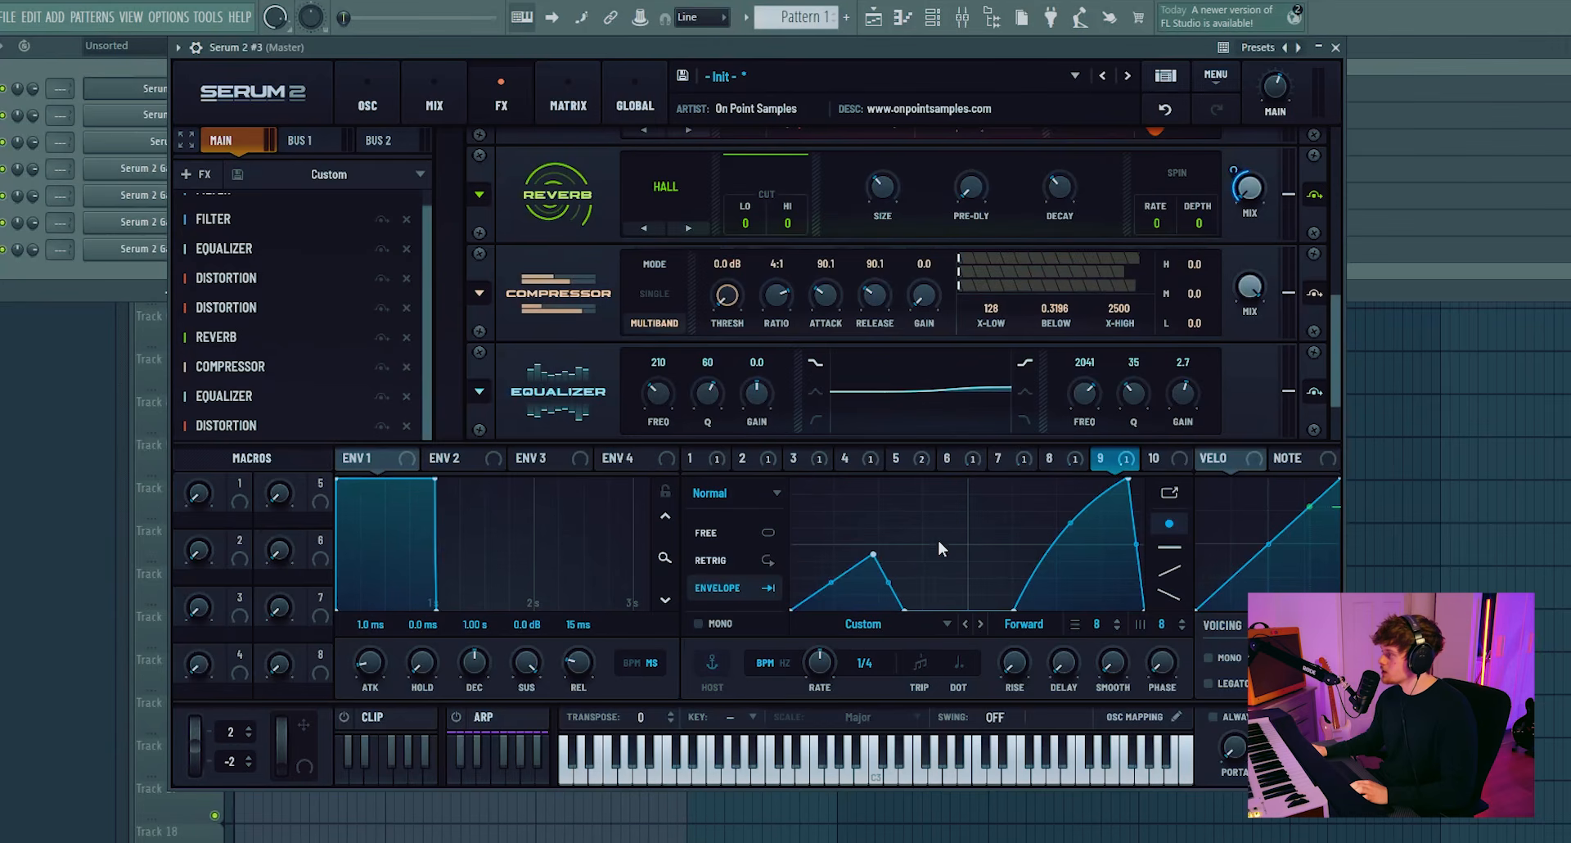
# - Refine the LFO 9 curve by starting its second rise slightly earlier
pyautogui.doubleClick(914, 593)
pyautogui.moveTo(913, 592)
pyautogui.mouseDown()
pyautogui.moveTo(906, 481)
pyautogui.moveTo(1013, 509)
pyautogui.moveTo(903, 570)
pyautogui.mouseUp()
pyautogui.doubleClick(905, 571)
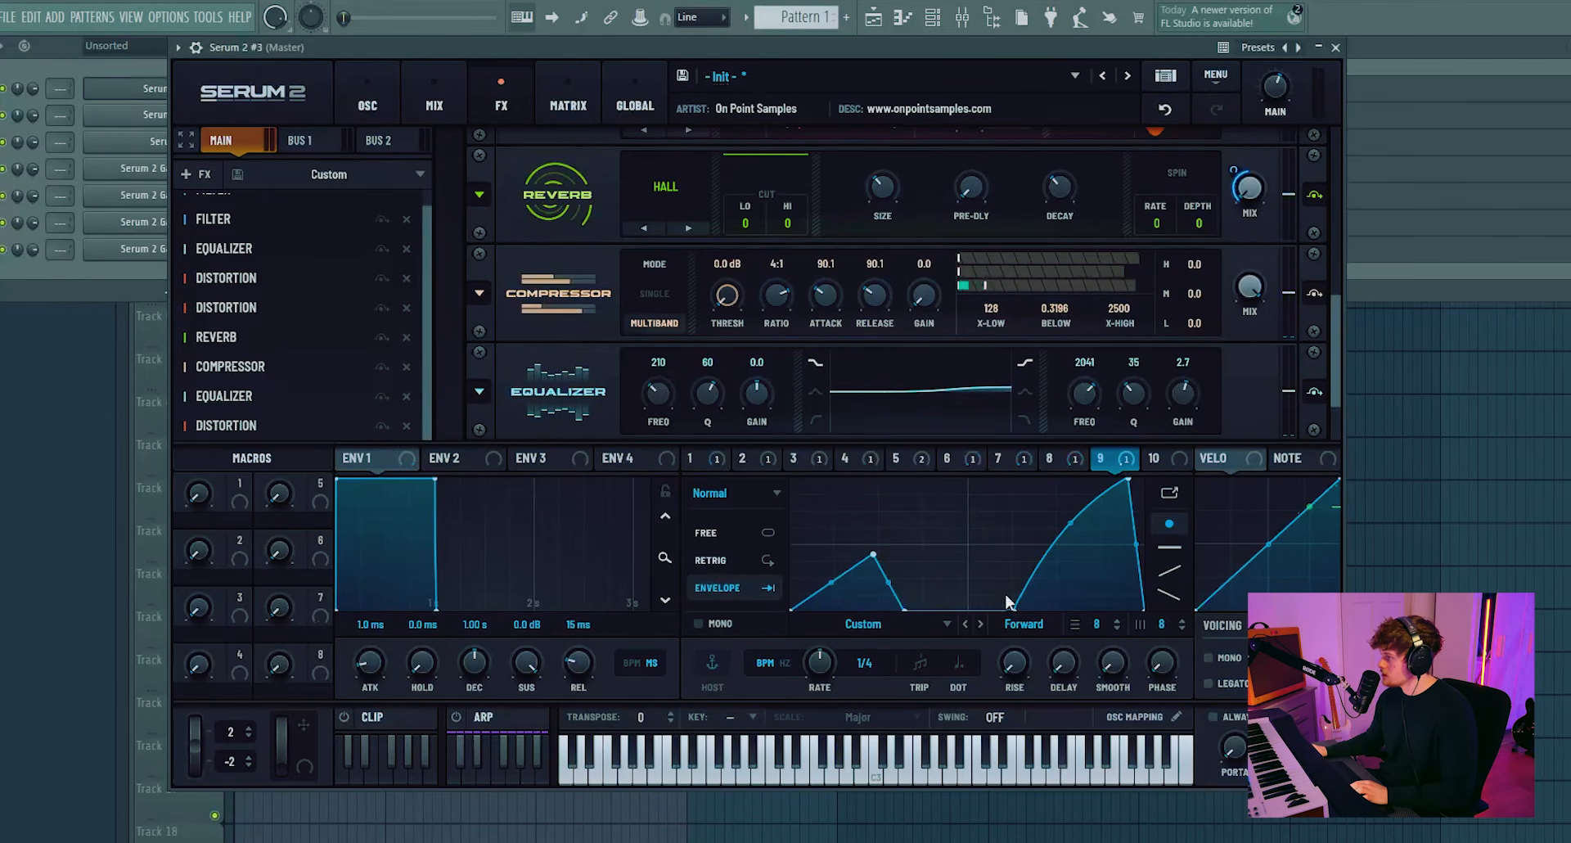
pyautogui.moveTo(1008, 602)
pyautogui.mouseDown()
pyautogui.moveTo(965, 497)
pyautogui.moveTo(969, 608)
pyautogui.moveTo(1025, 621)
pyautogui.moveTo(997, 614)
pyautogui.mouseUp()
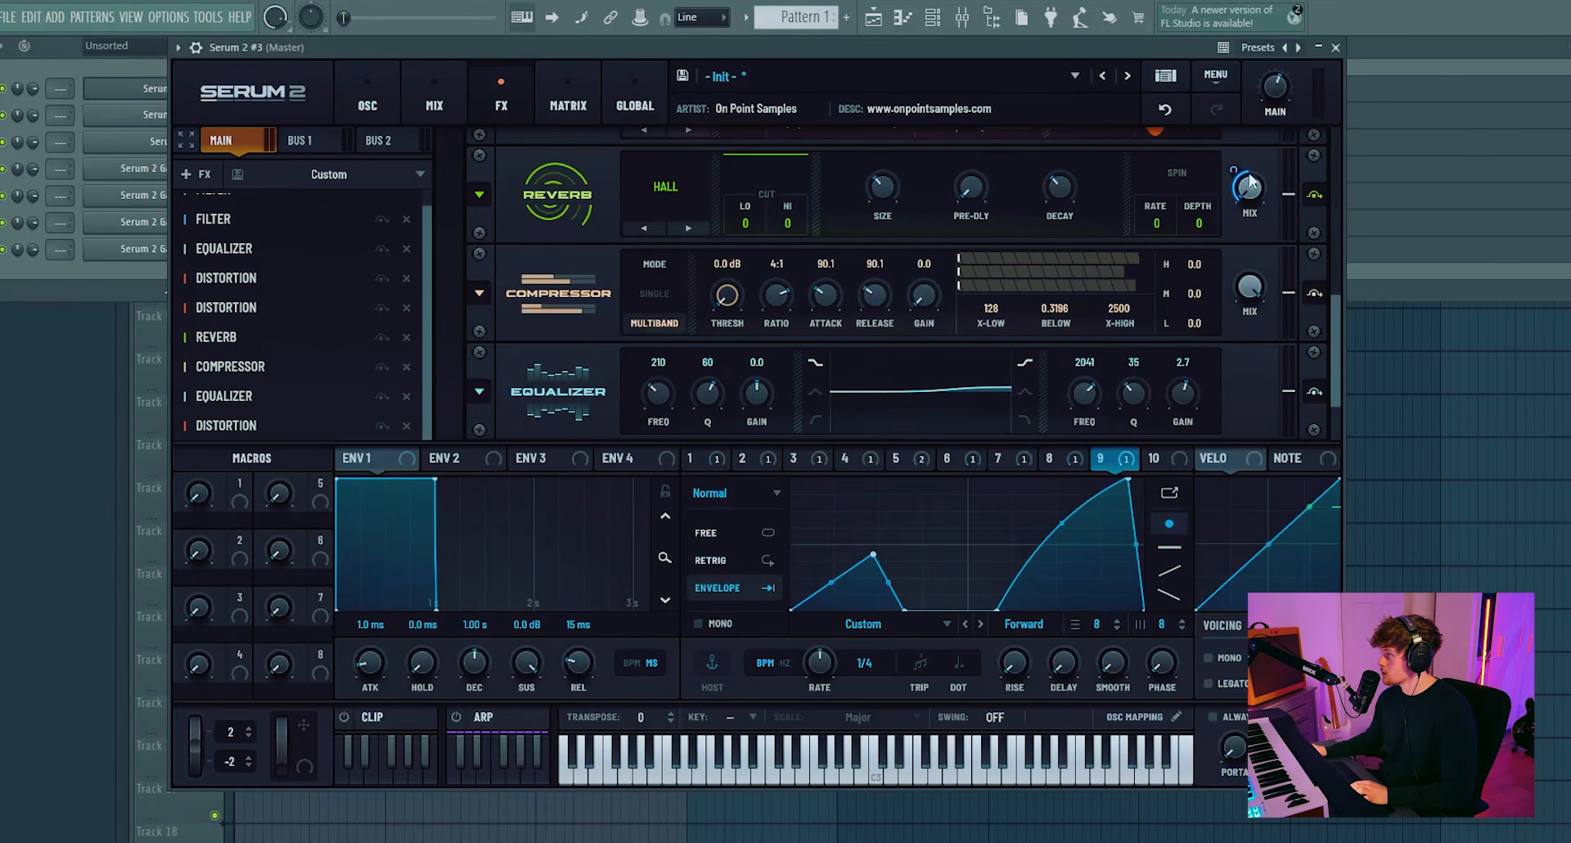
# - Readjust the mix and cutoff of the Combs Filter on Main
pyautogui.scroll(5, 1252, 180)
pyautogui.moveTo(1263, 173); pyautogui.dragTo(1266, 223)
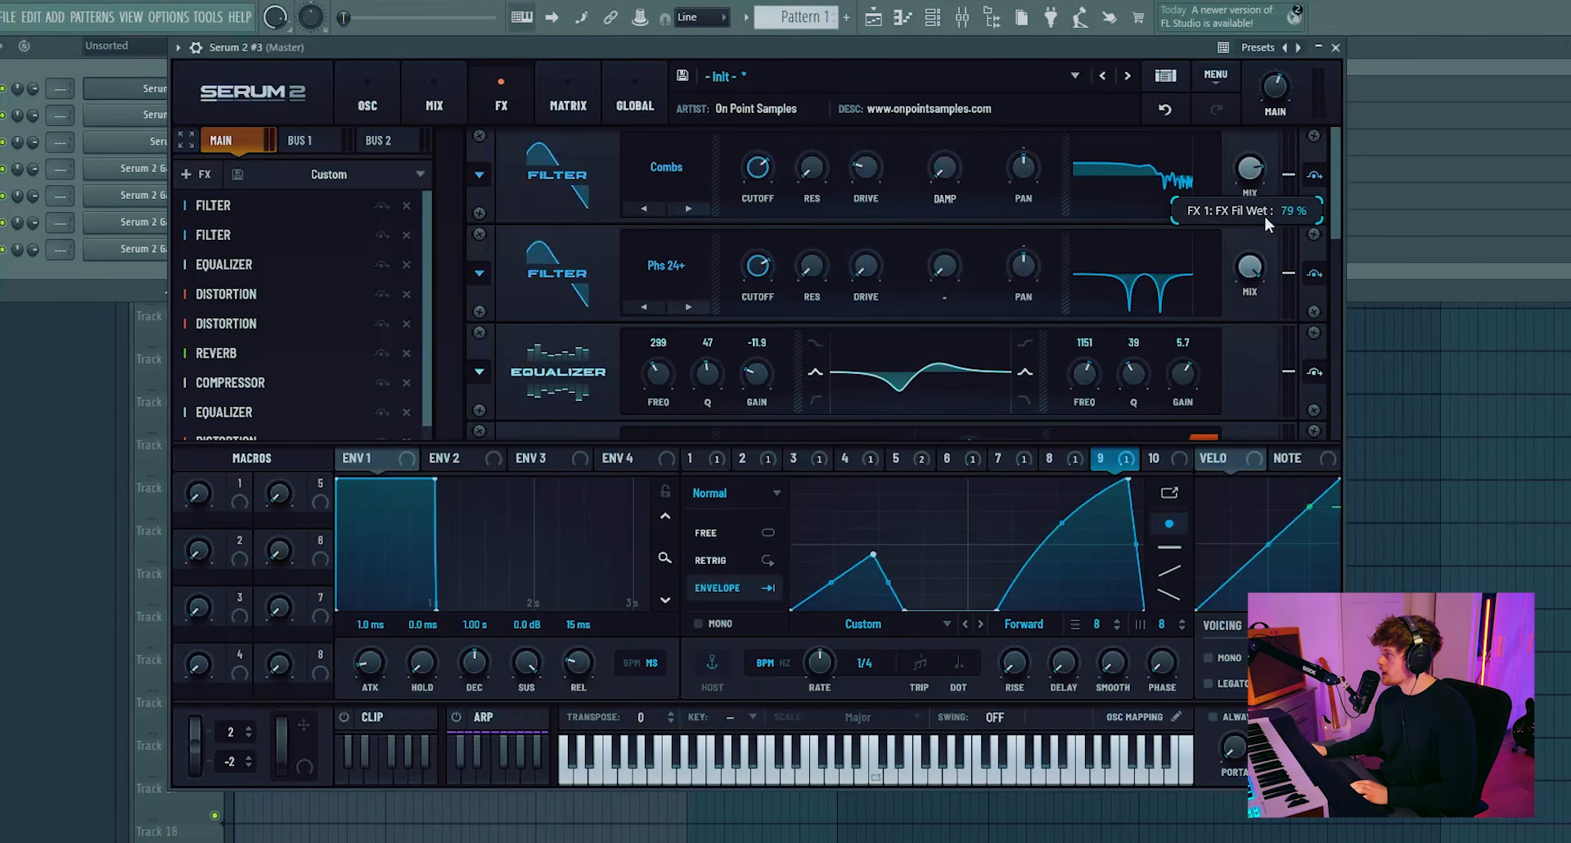
pyautogui.moveTo(758, 170)
pyautogui.mouseDown()
pyautogui.moveTo(753, 214)
pyautogui.moveTo(759, 165)
pyautogui.mouseUp()
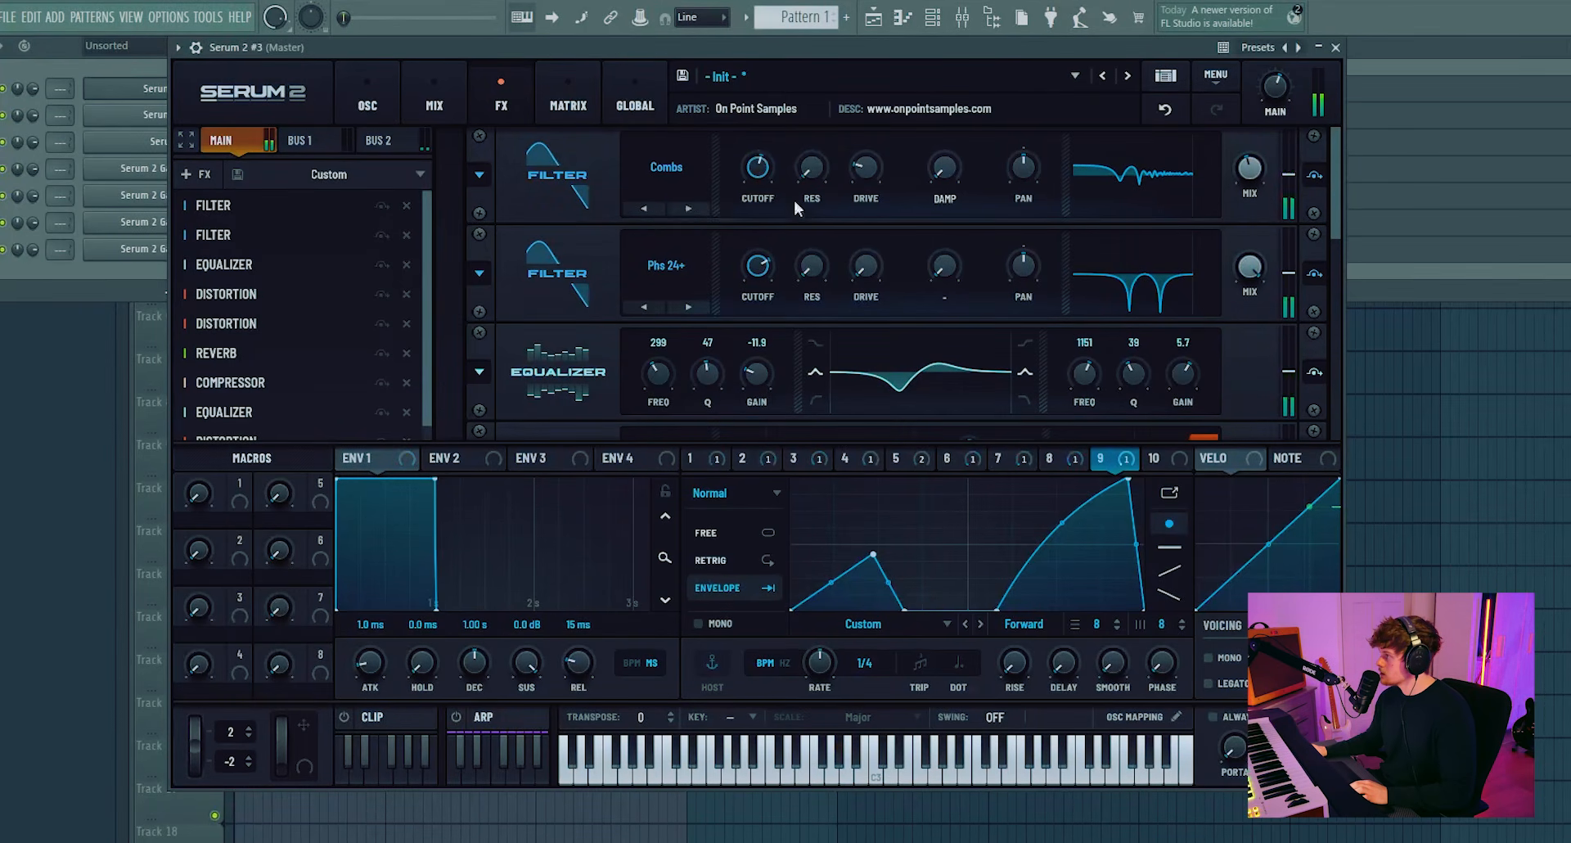
# - Replace oscillator A's wavetable with AT Model 10 from the Analog group of S2 Tables
pyautogui.click(367, 105)
pyautogui.click(374, 163)
pyautogui.moveTo(328, 225)
pyautogui.moveTo(595, 226)
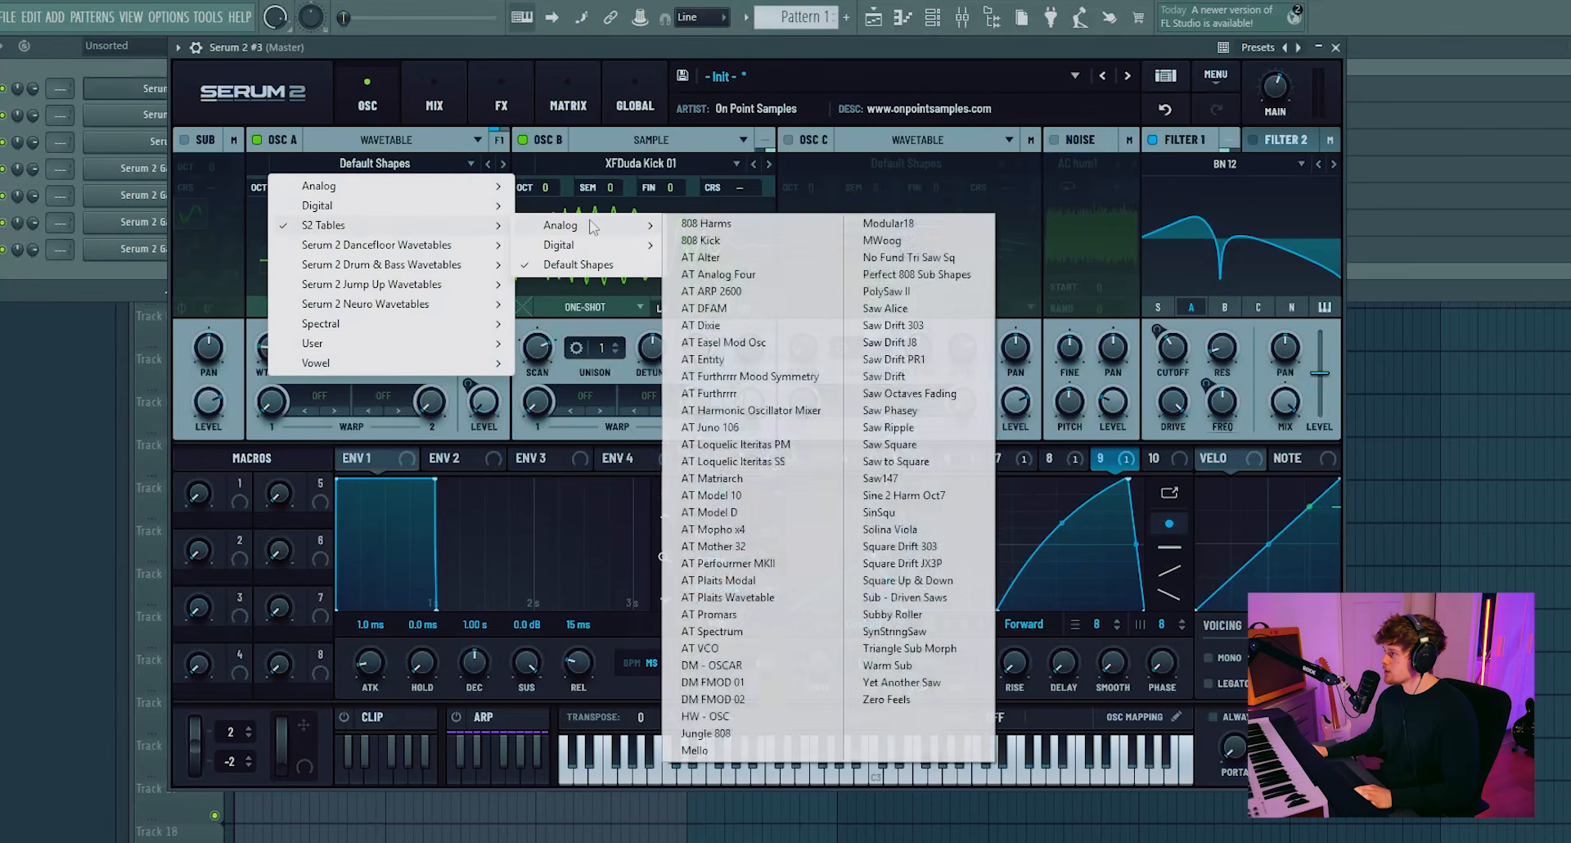
pyautogui.click(720, 344)
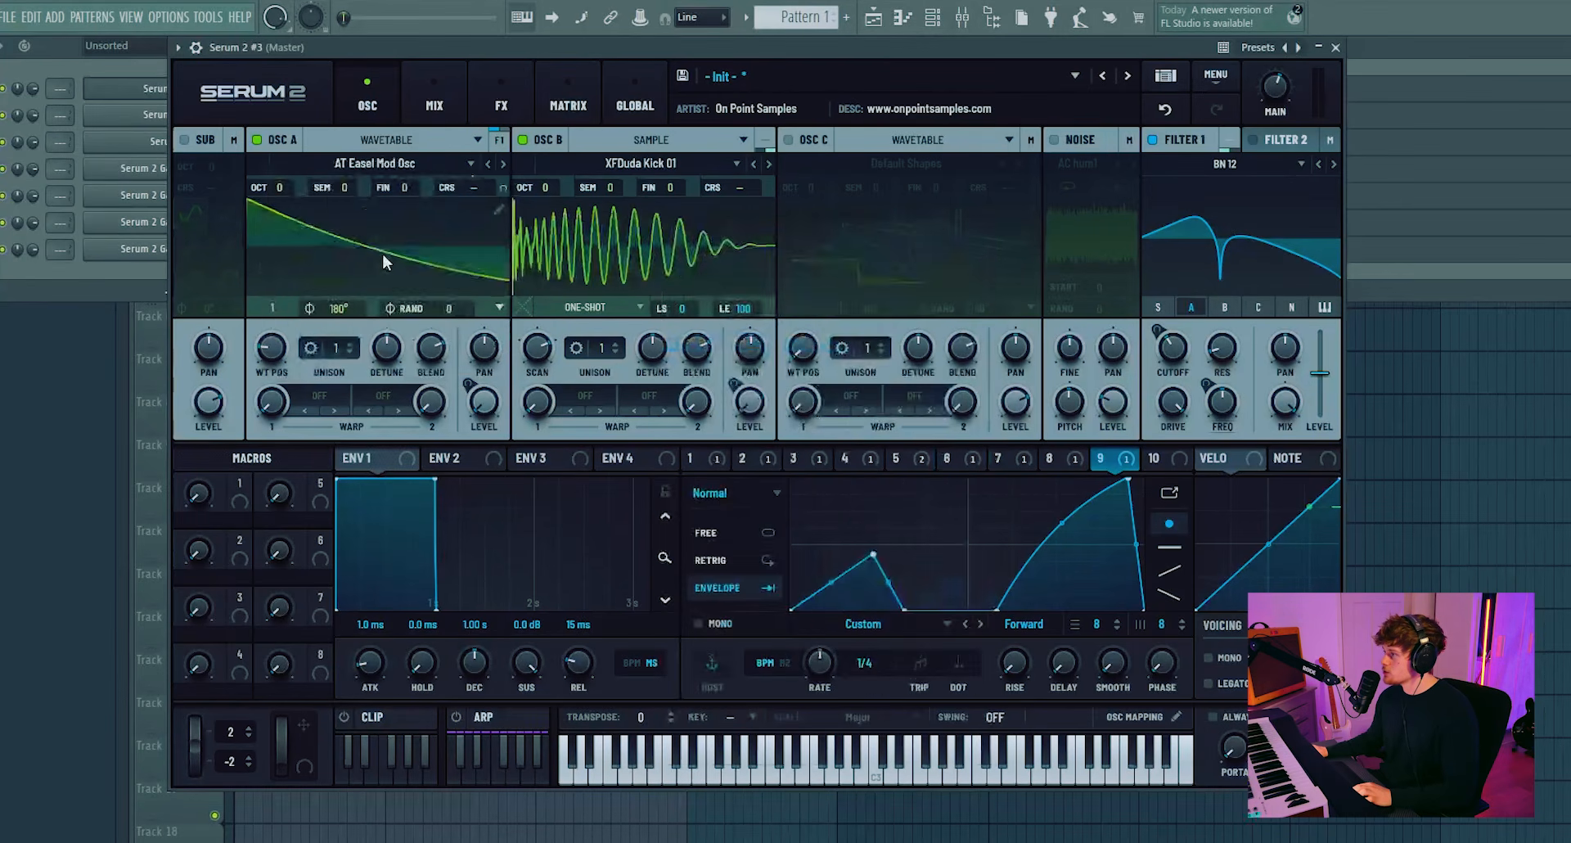
pyautogui.click(503, 163)
pyautogui.click(503, 163)
pyautogui.click(503, 162)
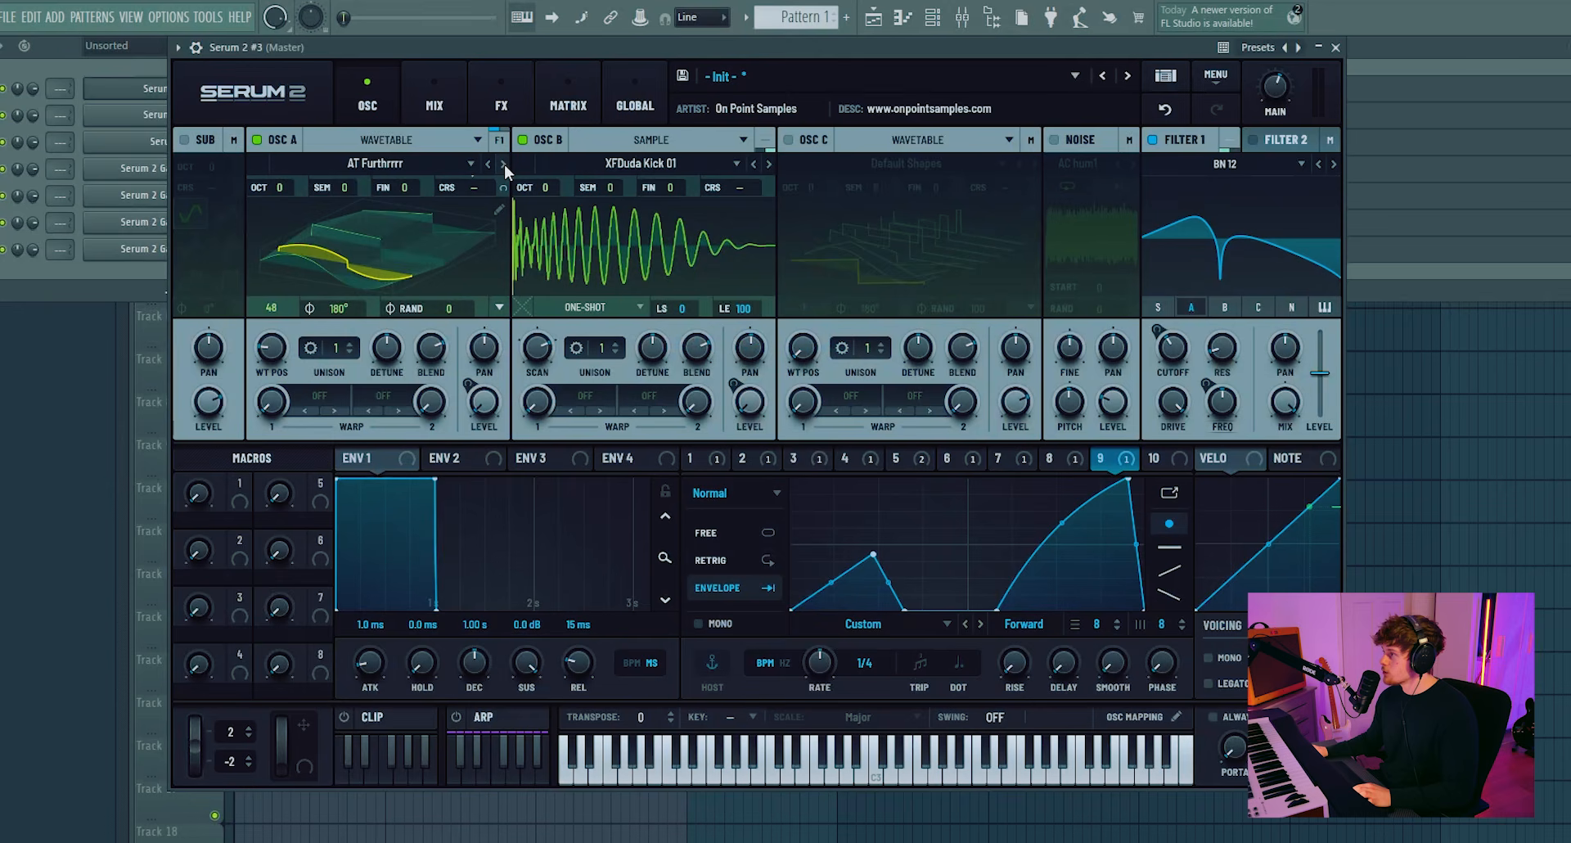
pyautogui.click(504, 162)
pyautogui.click(503, 163)
pyautogui.click(503, 163)
pyautogui.click(503, 162)
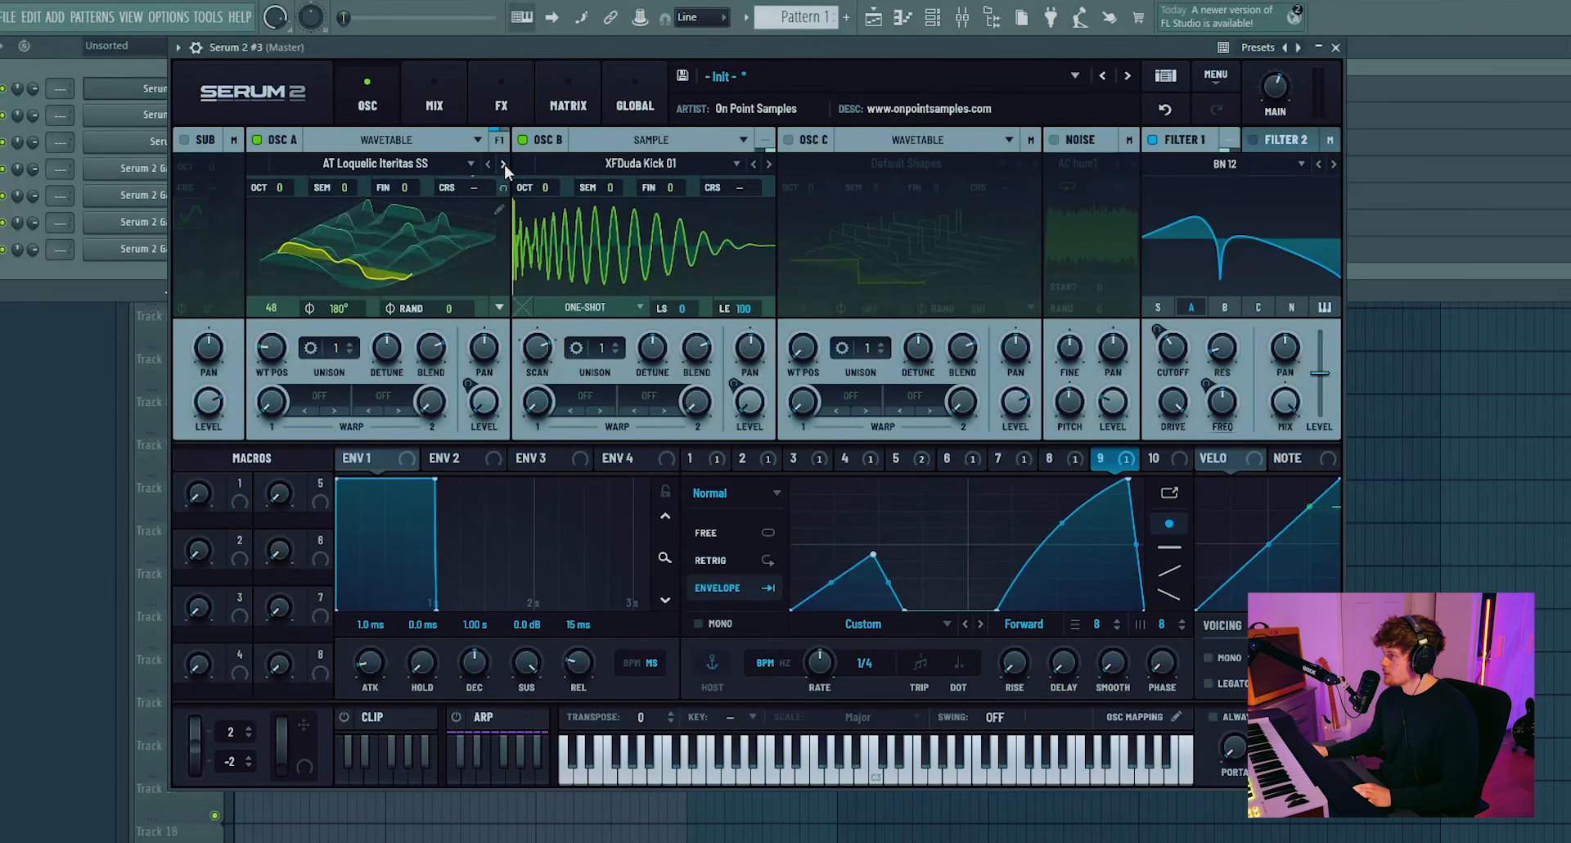
pyautogui.click(503, 163)
pyautogui.click(504, 163)
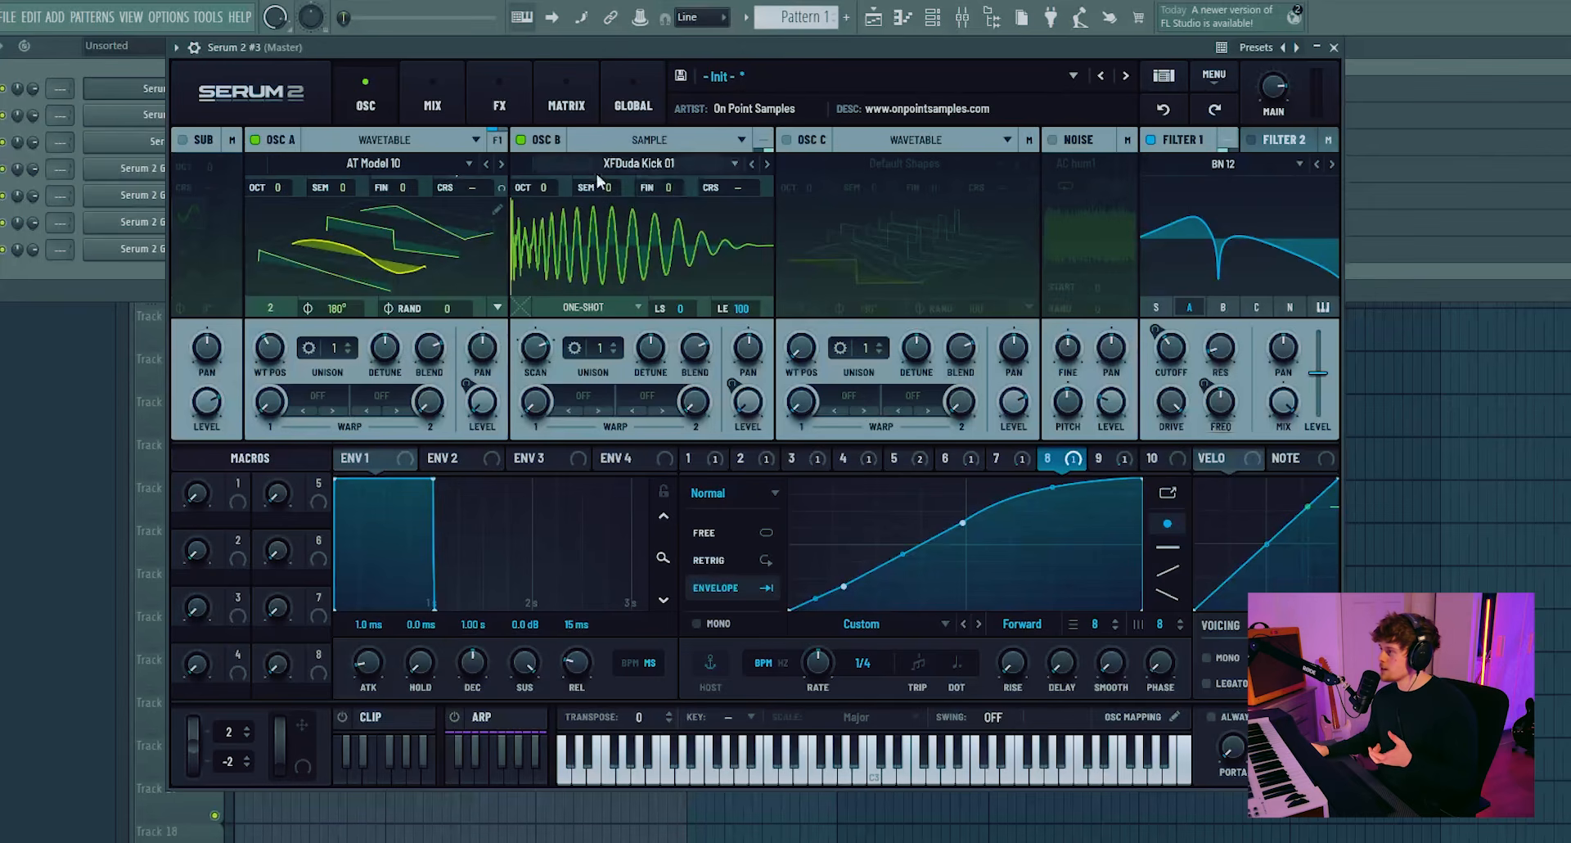
# - Review the effect order on Main and the shape of LFO 1
pyautogui.click(522, 113)
pyautogui.click(238, 135)
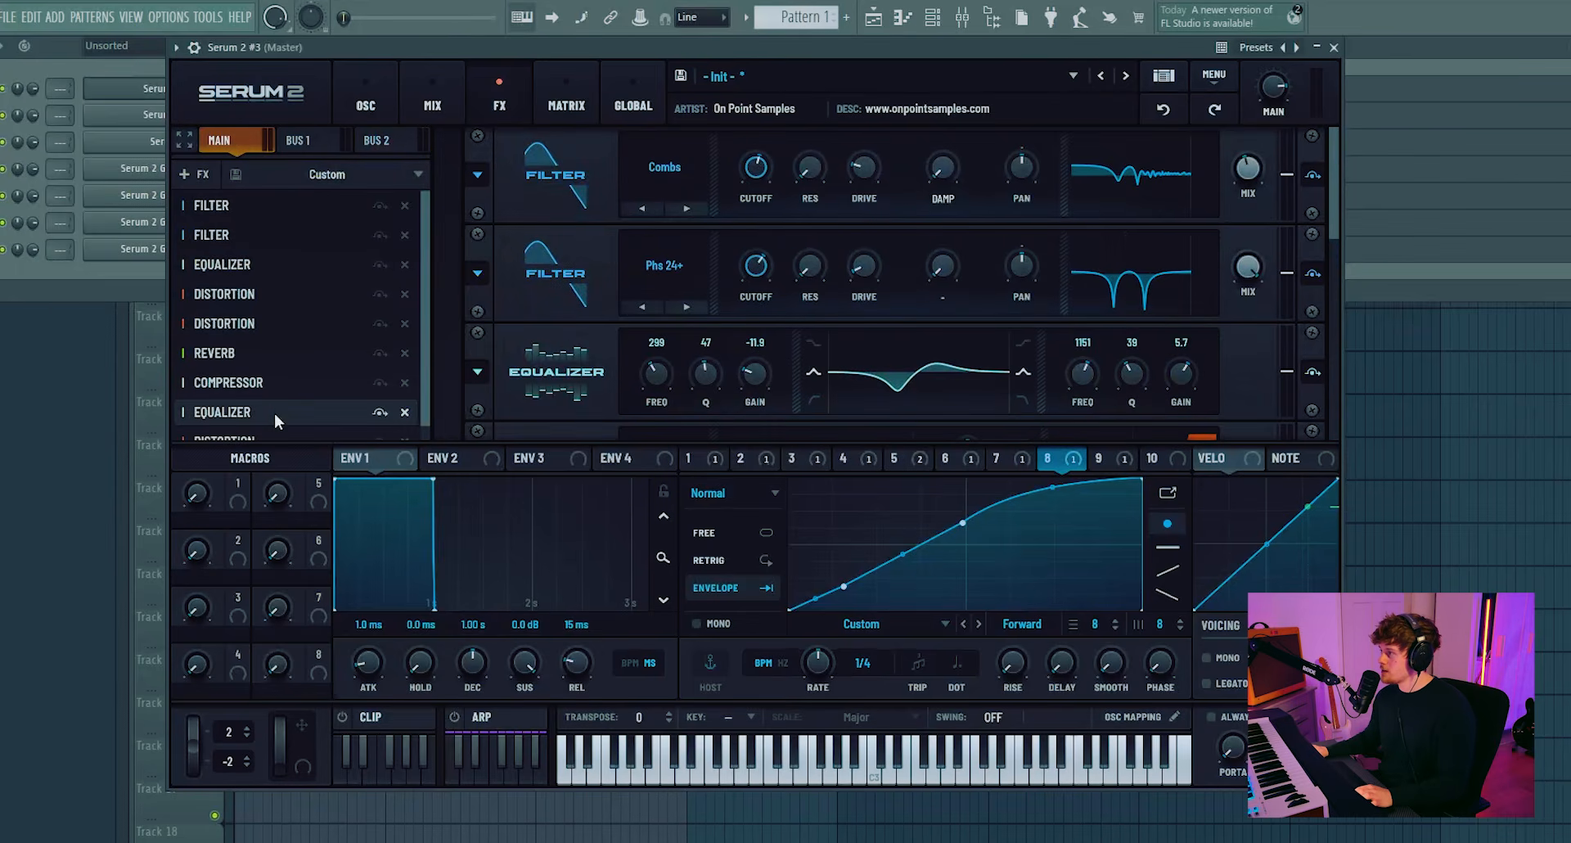
pyautogui.moveTo(273, 413); pyautogui.dragTo(269, 340)
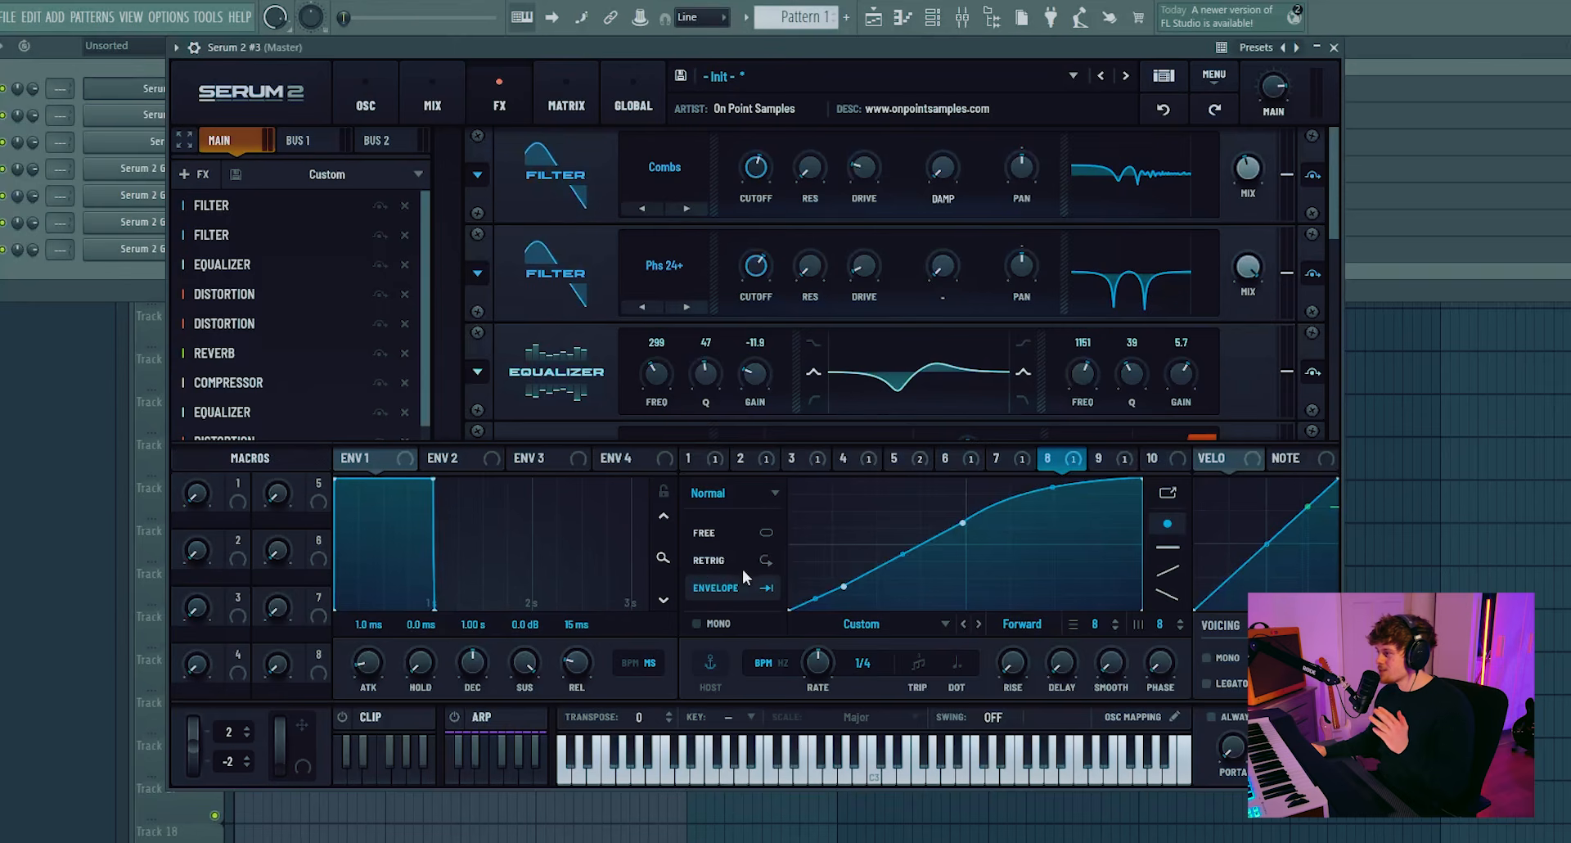
pyautogui.click(700, 462)
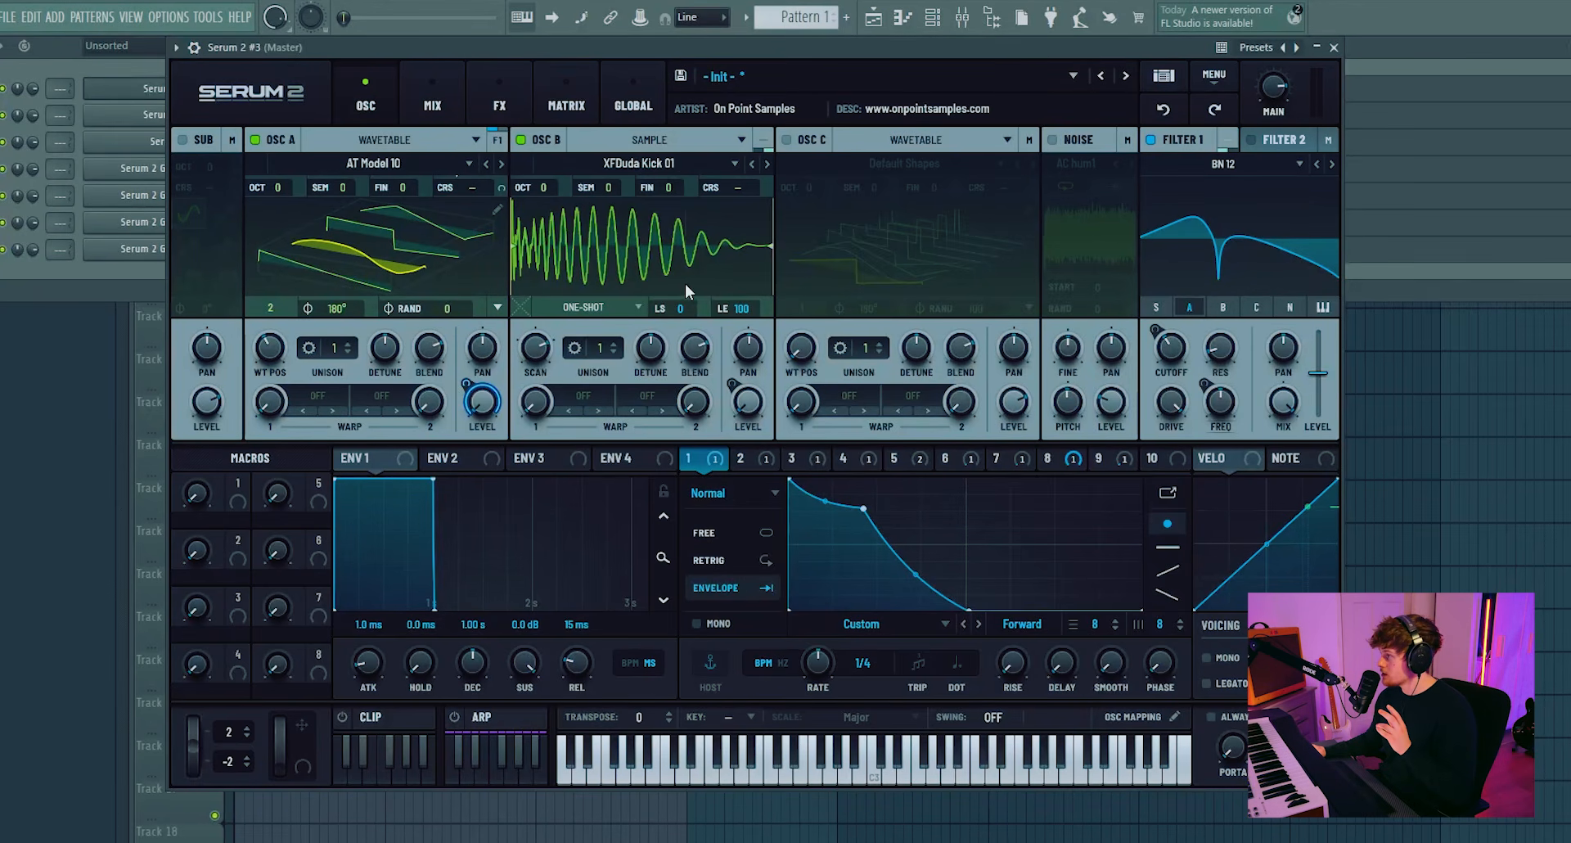
# - Reshape LFO 6, which drives oscillator B's level, with a steep rise at the start followed by a gradual climb
pyautogui.click(949, 458)
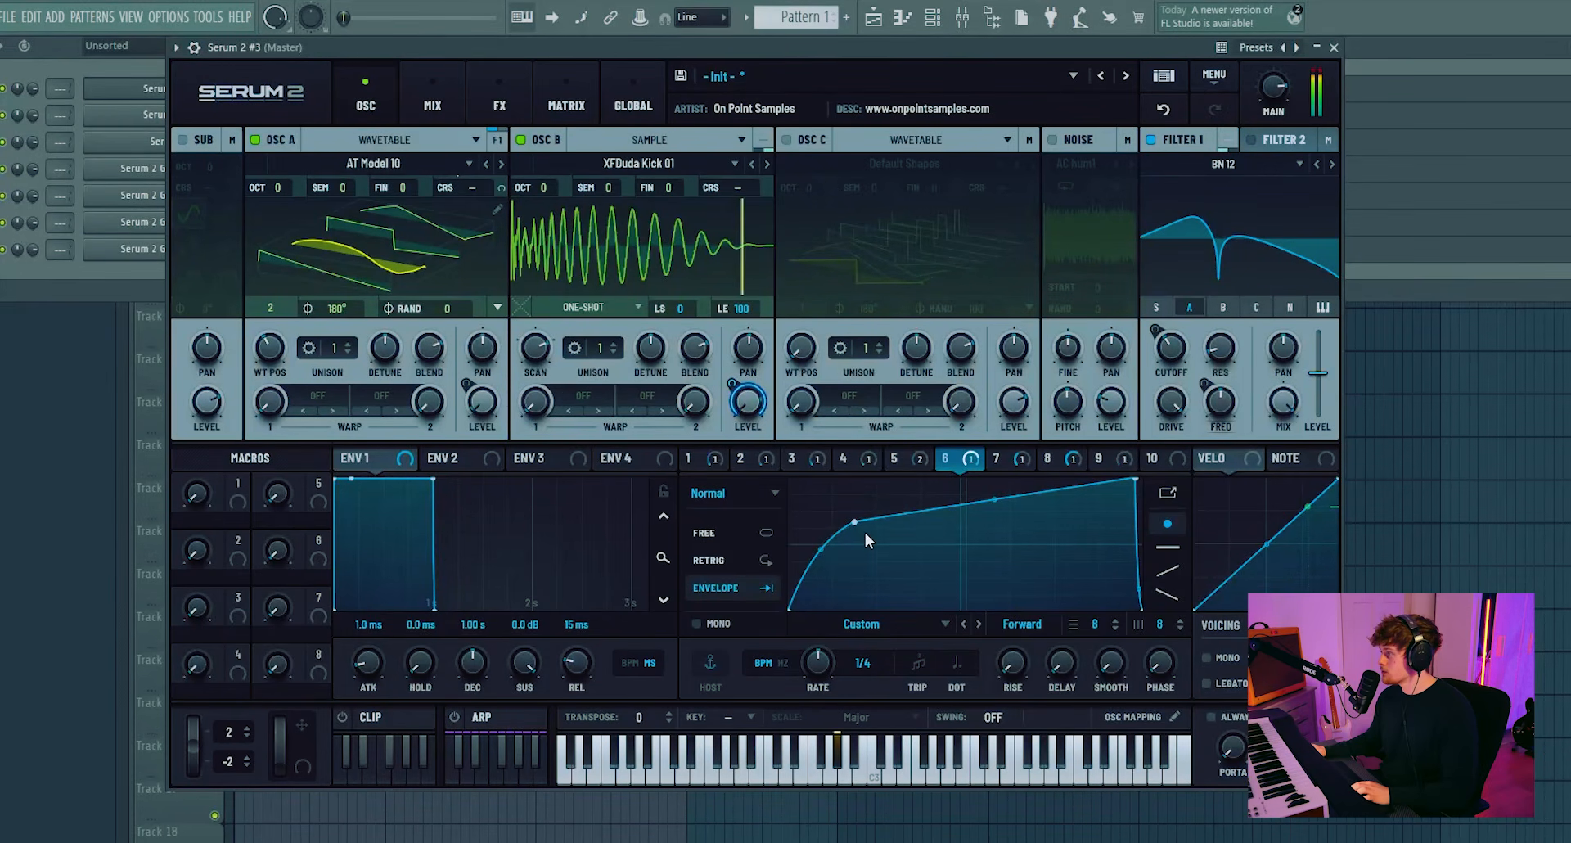
pyautogui.moveTo(855, 521); pyautogui.dragTo(943, 653)
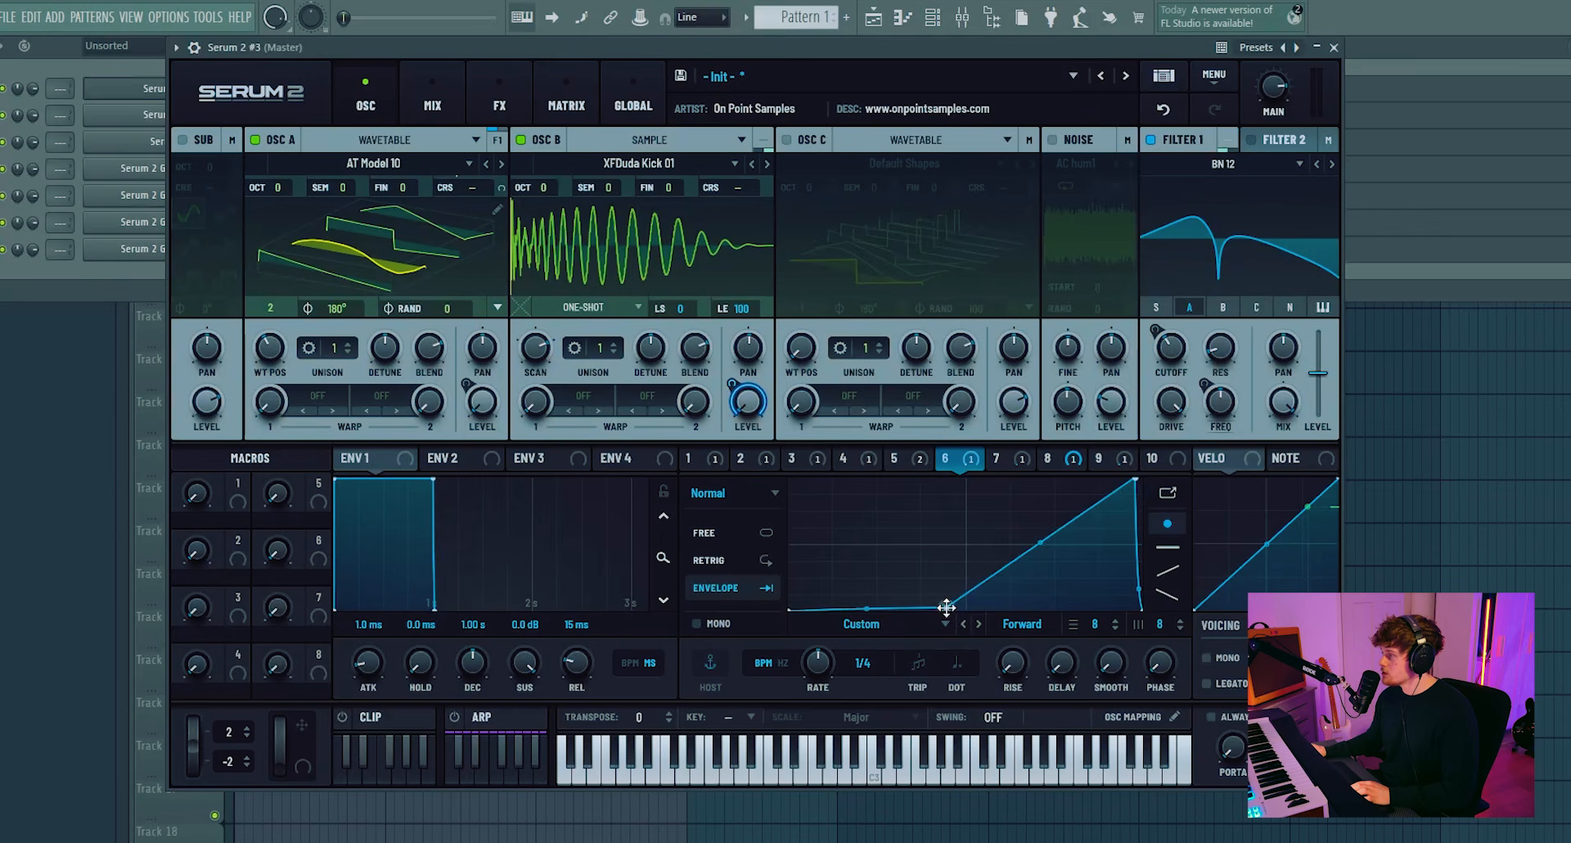
pyautogui.moveTo(946, 607); pyautogui.dragTo(810, 499)
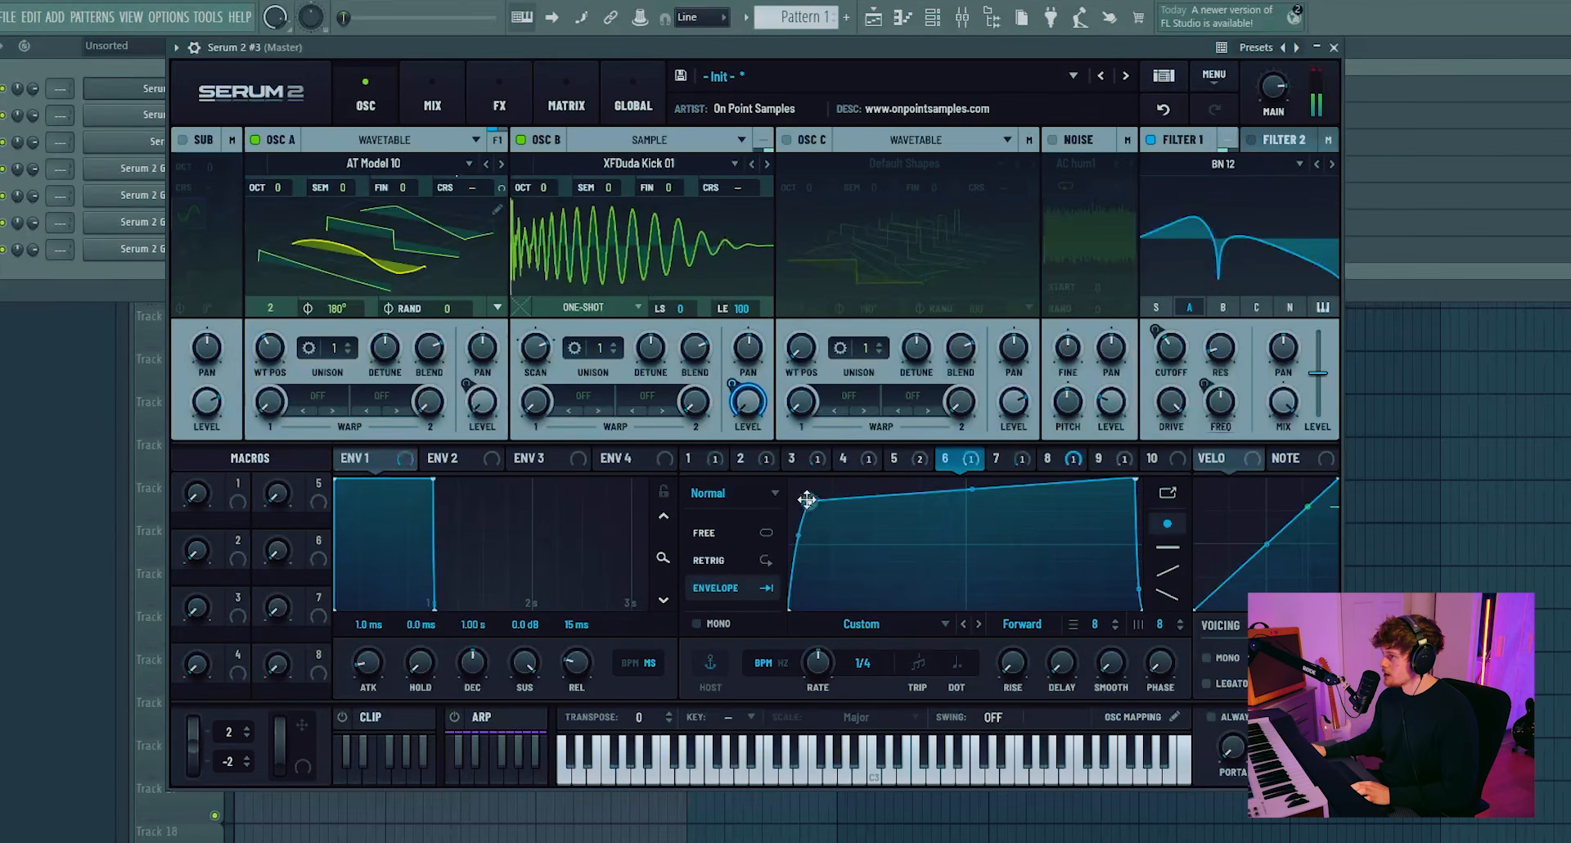
# - Reshape LFO 8, which drives the Utility on Bus 2, with a flat start and a curved main rise beginning near mid-cycle
pyautogui.click(1073, 458)
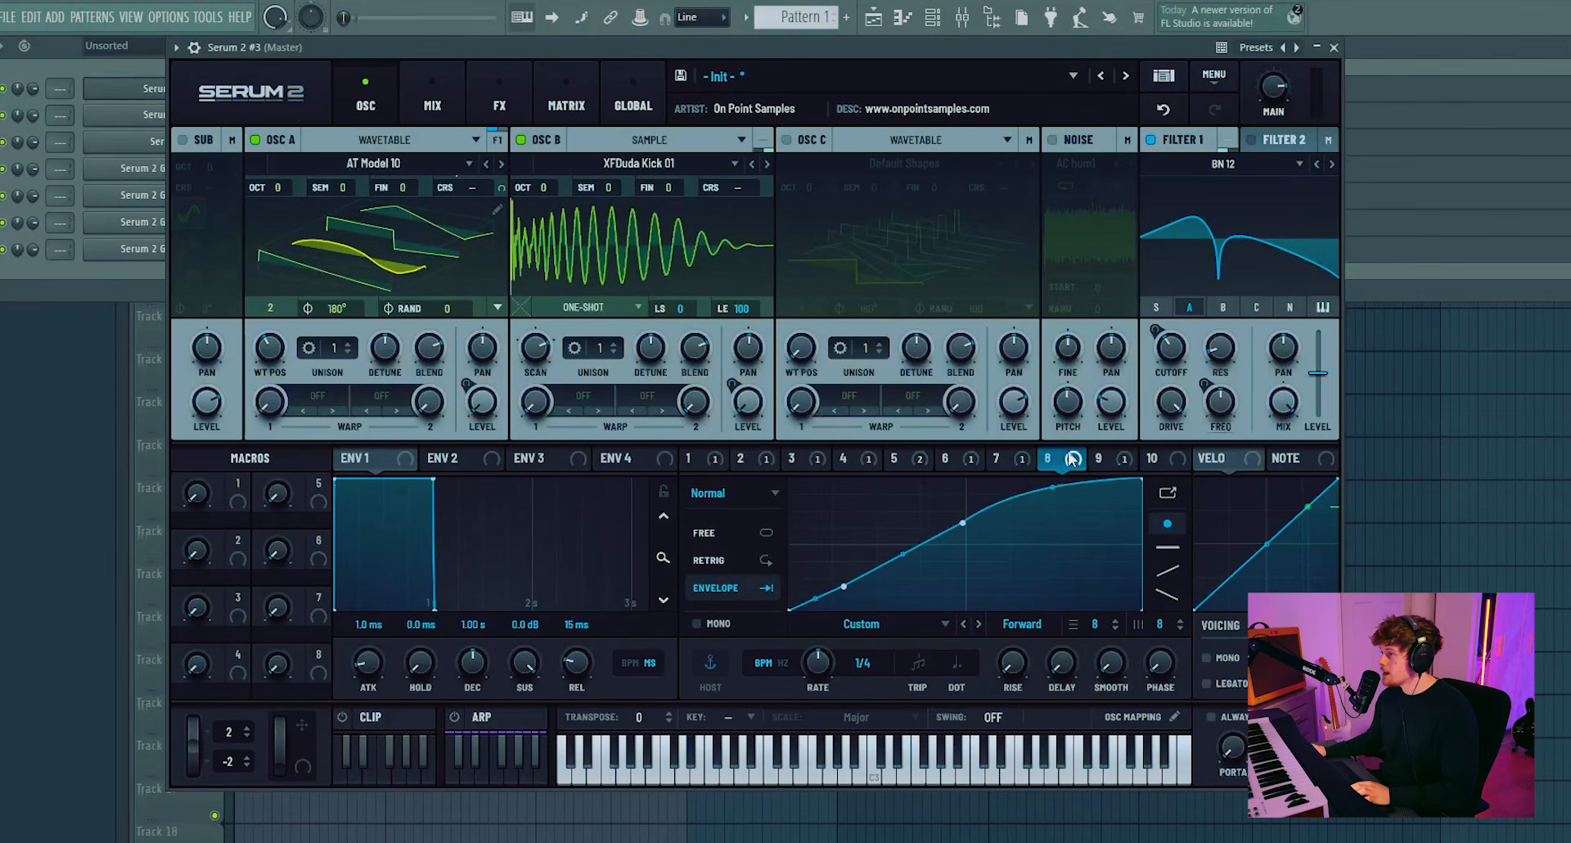
pyautogui.click(530, 100)
pyautogui.click(385, 140)
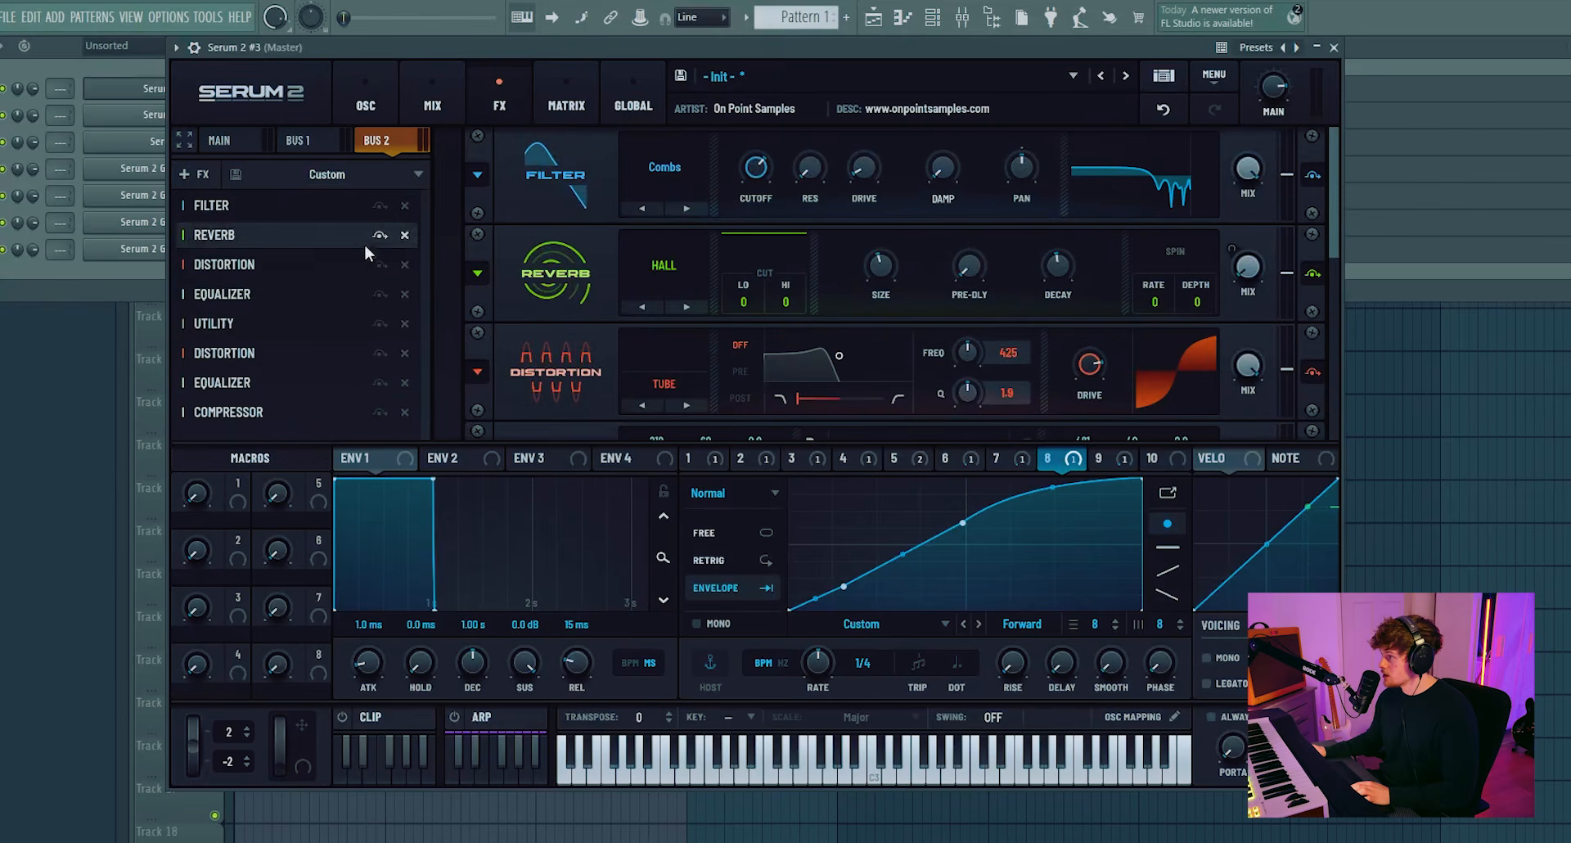
pyautogui.scroll(-1, 695, 409)
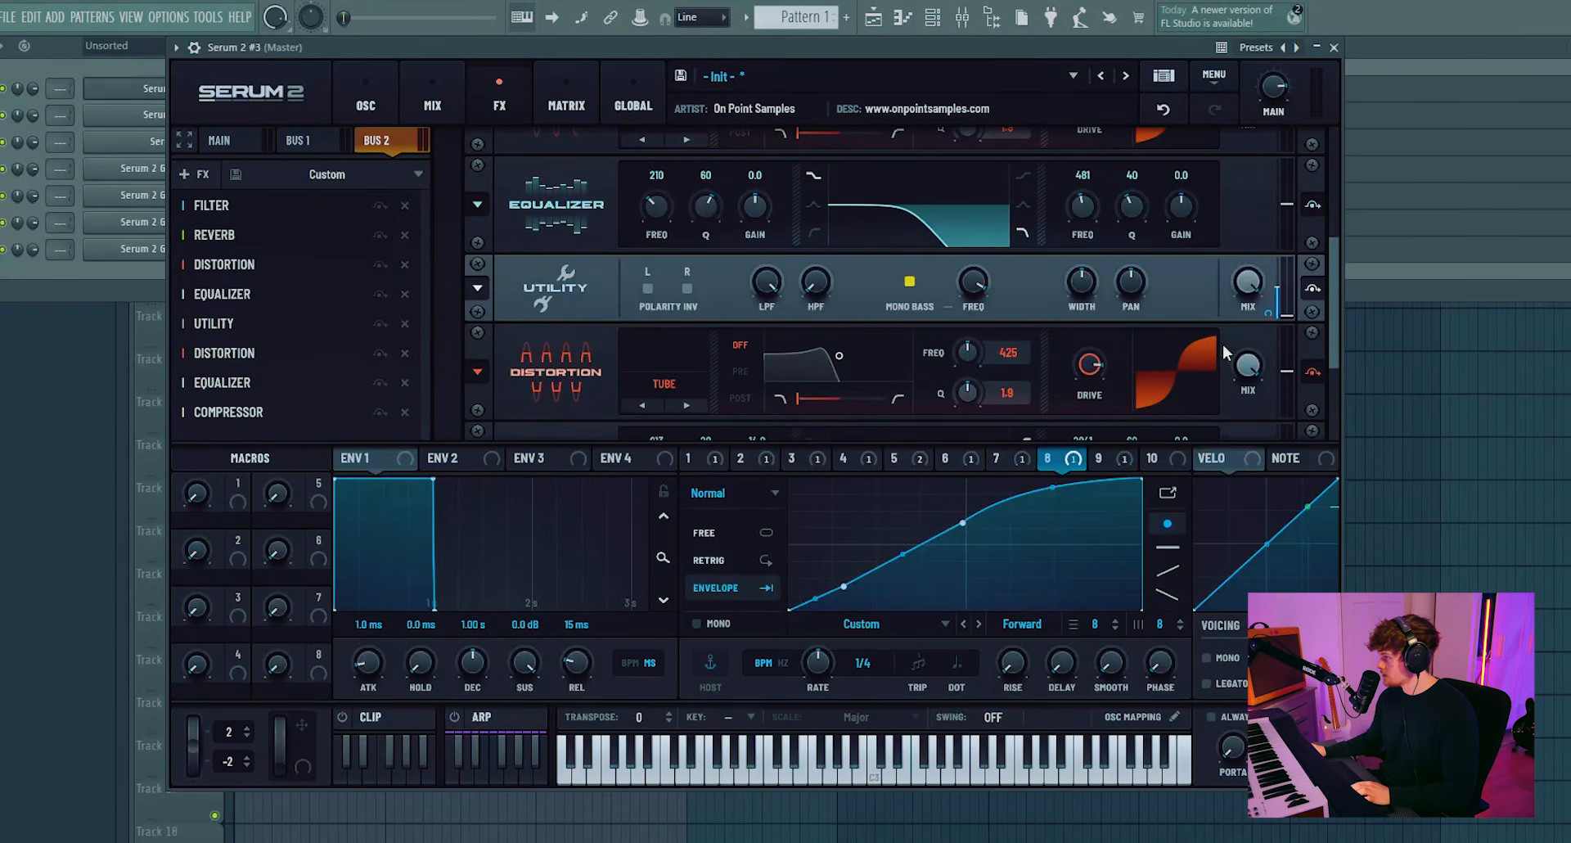
pyautogui.moveTo(844, 586); pyautogui.dragTo(874, 619)
pyautogui.moveTo(979, 524); pyautogui.dragTo(1046, 648)
pyautogui.moveTo(1095, 508); pyautogui.dragTo(1087, 487)
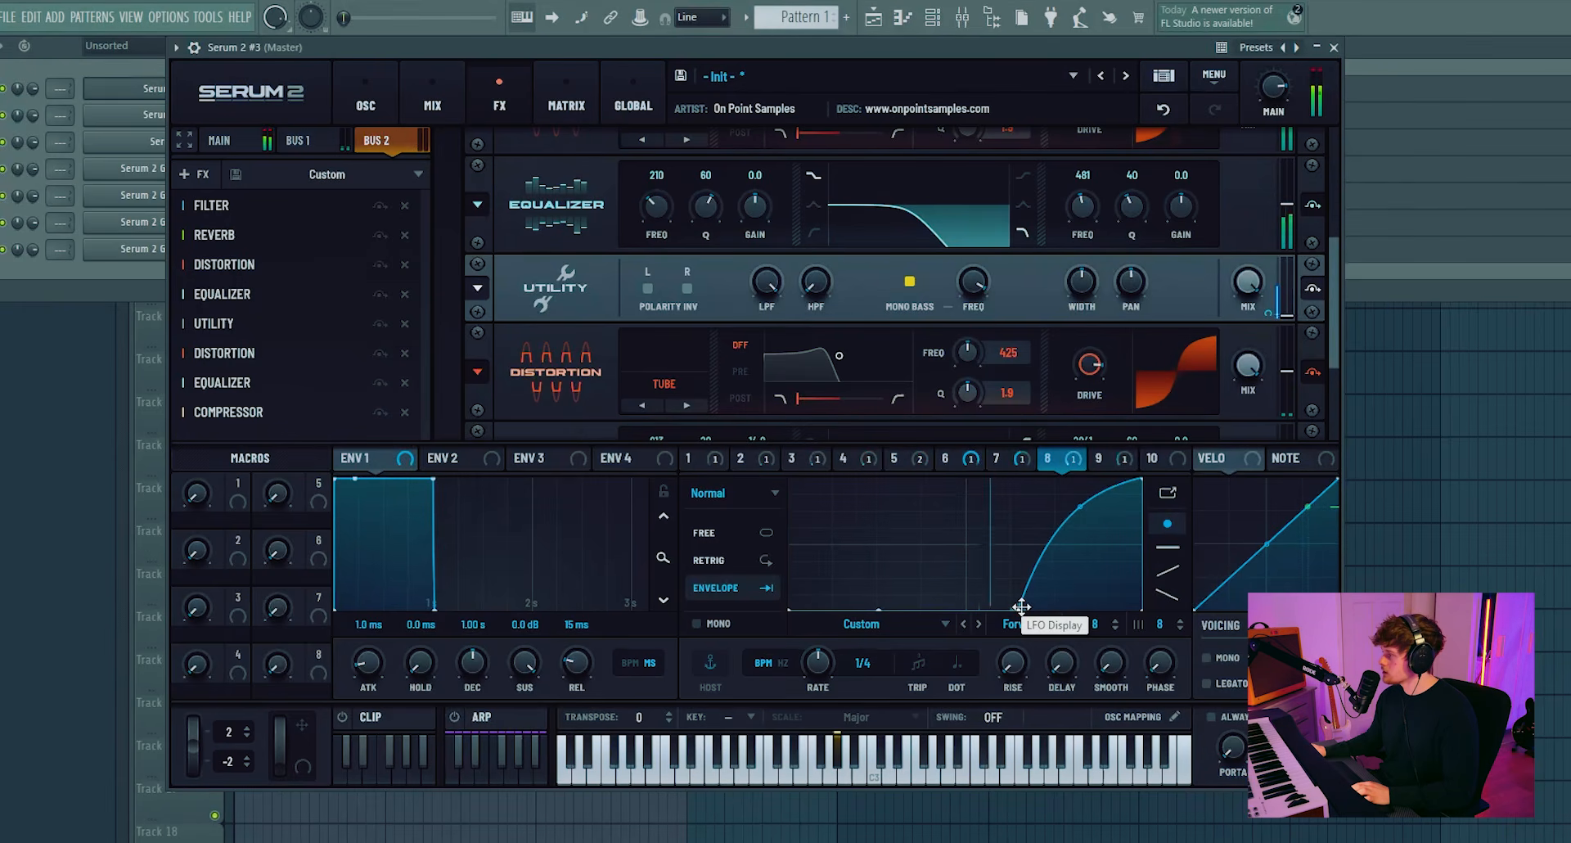
pyautogui.moveTo(1021, 606); pyautogui.dragTo(954, 571)
# - Reshape LFO 9's second rise into a concave curve from the end of the first peak up to the cycle's end
pyautogui.click(1090, 460)
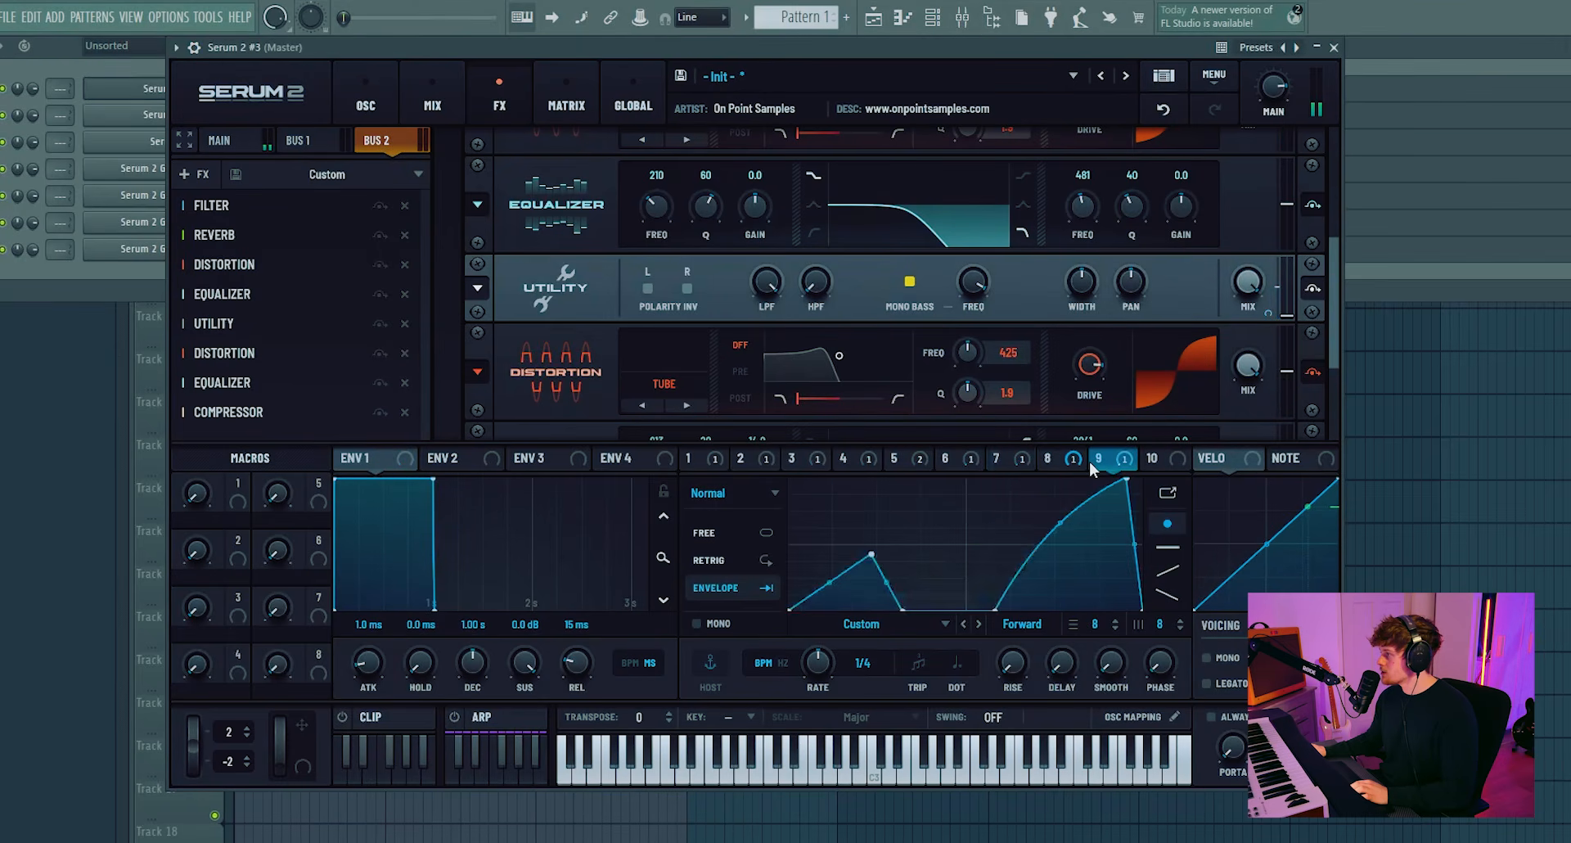
pyautogui.moveTo(1014, 545); pyautogui.dragTo(1022, 560)
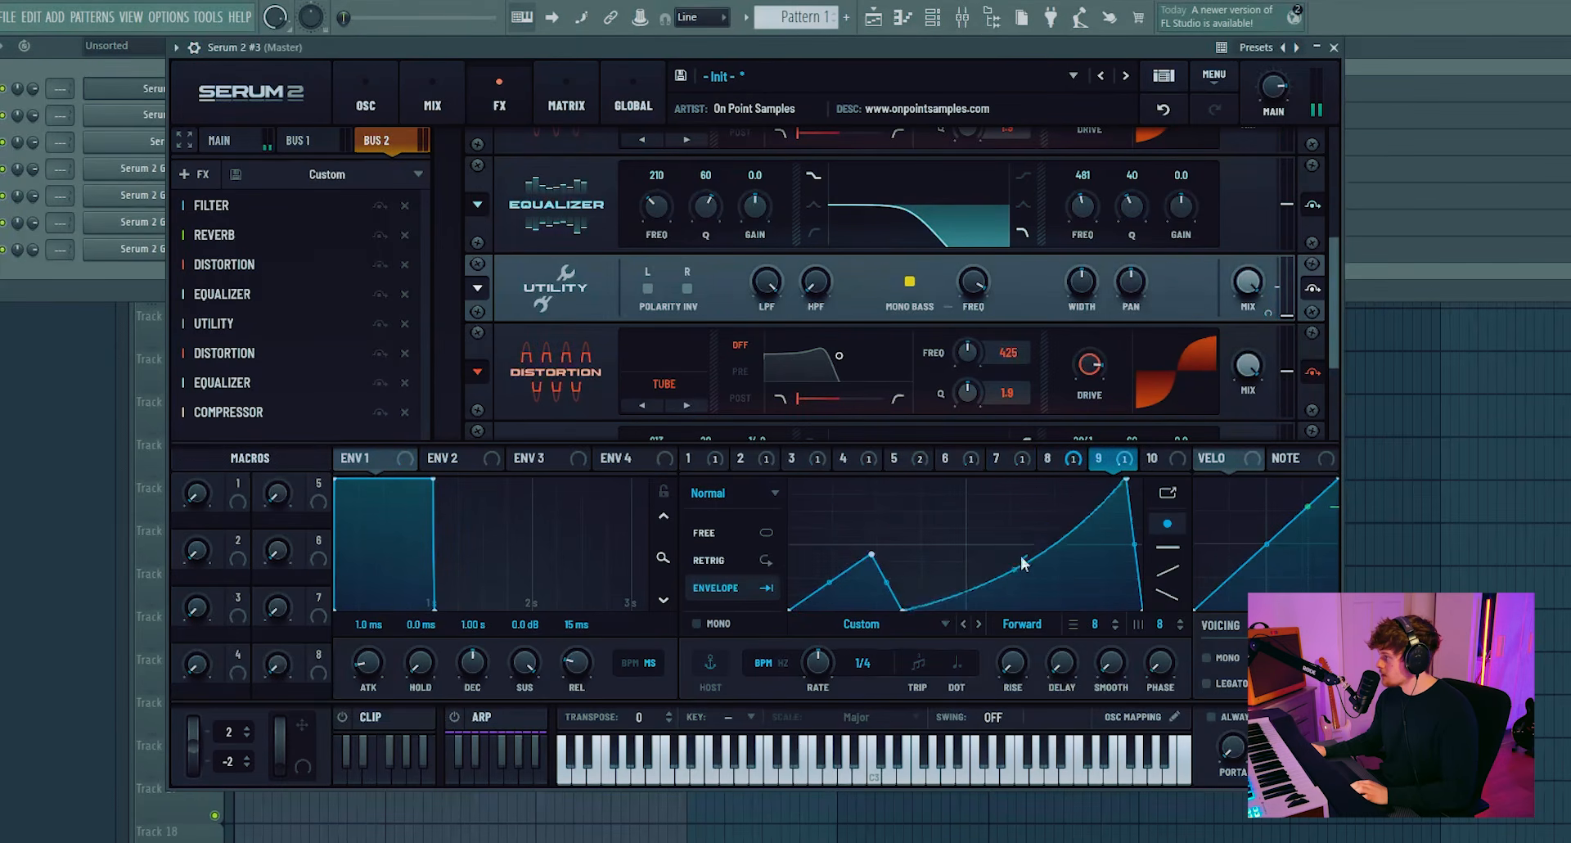
pyautogui.moveTo(1127, 484); pyautogui.dragTo(1138, 467)
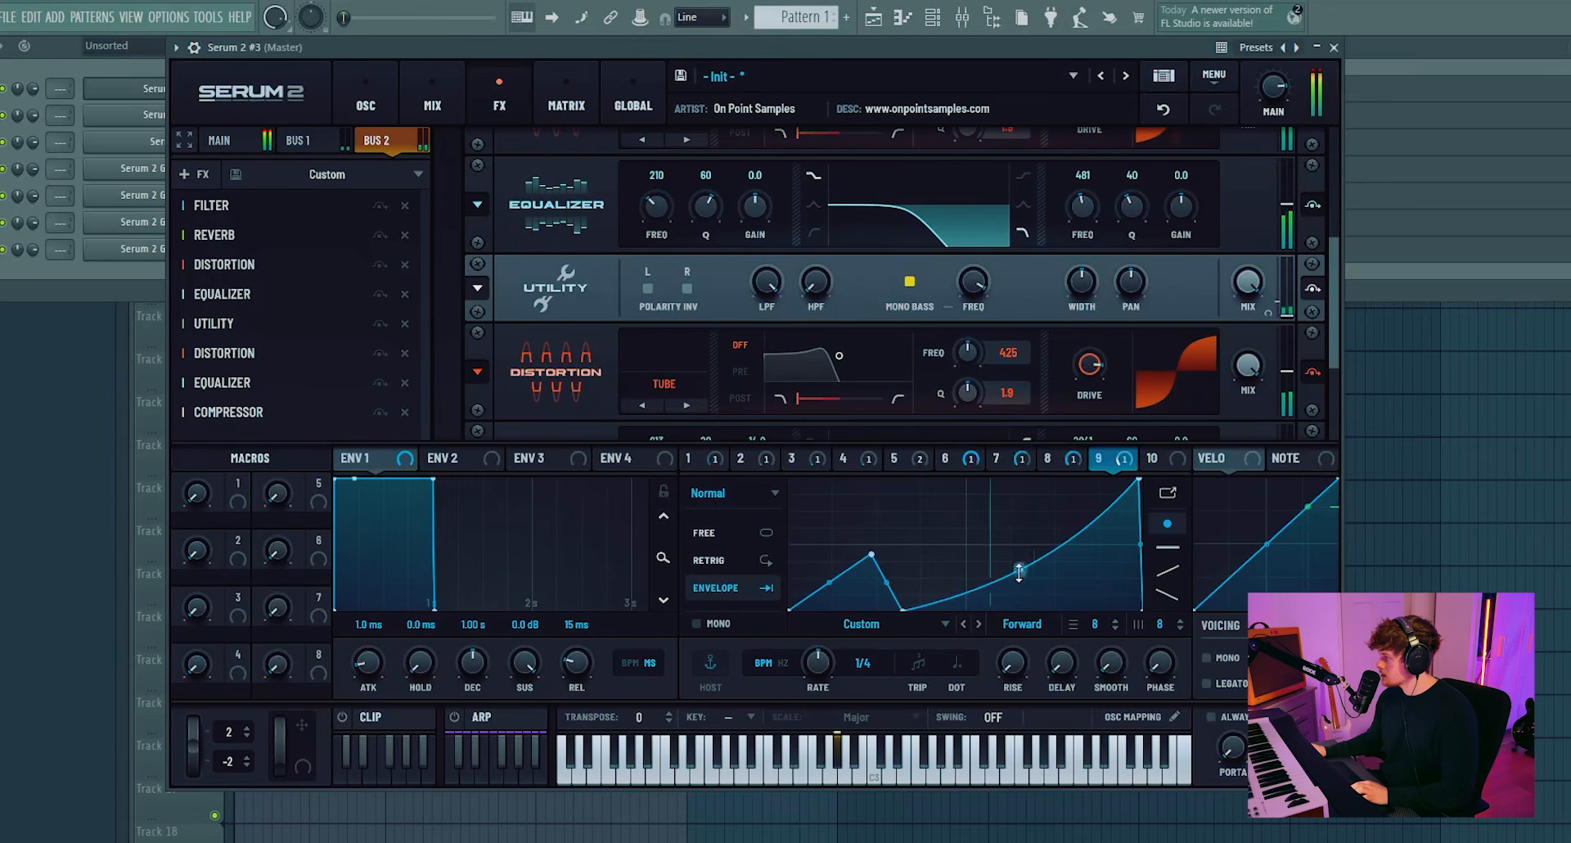
# - Lengthen the decay of LFO 1, which drives oscillator A's level, by moving its end point late in the cycle
pyautogui.click(704, 460)
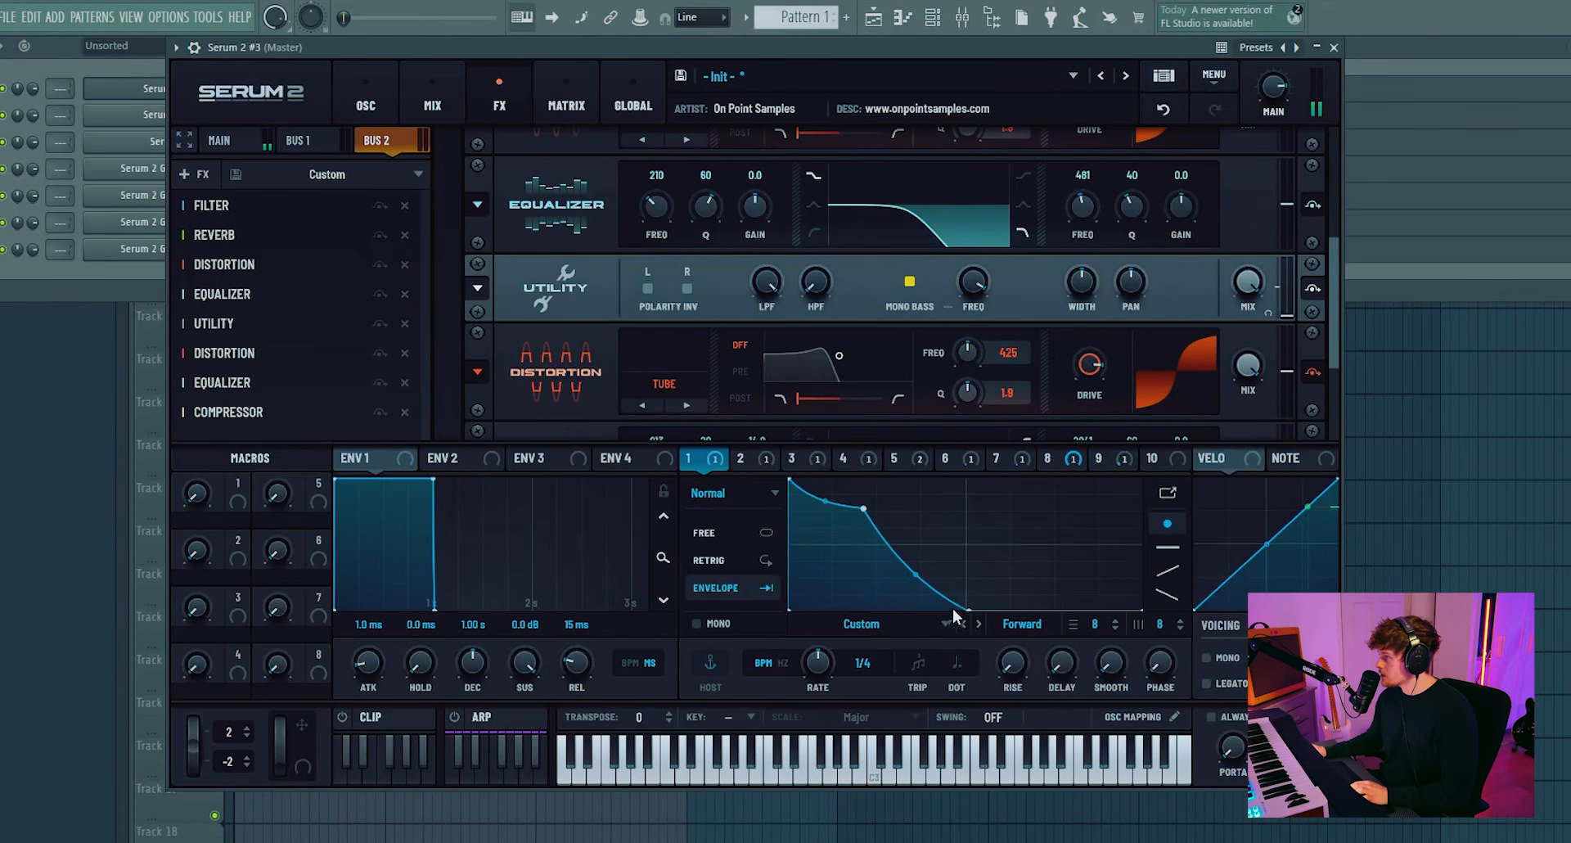
pyautogui.click(365, 99)
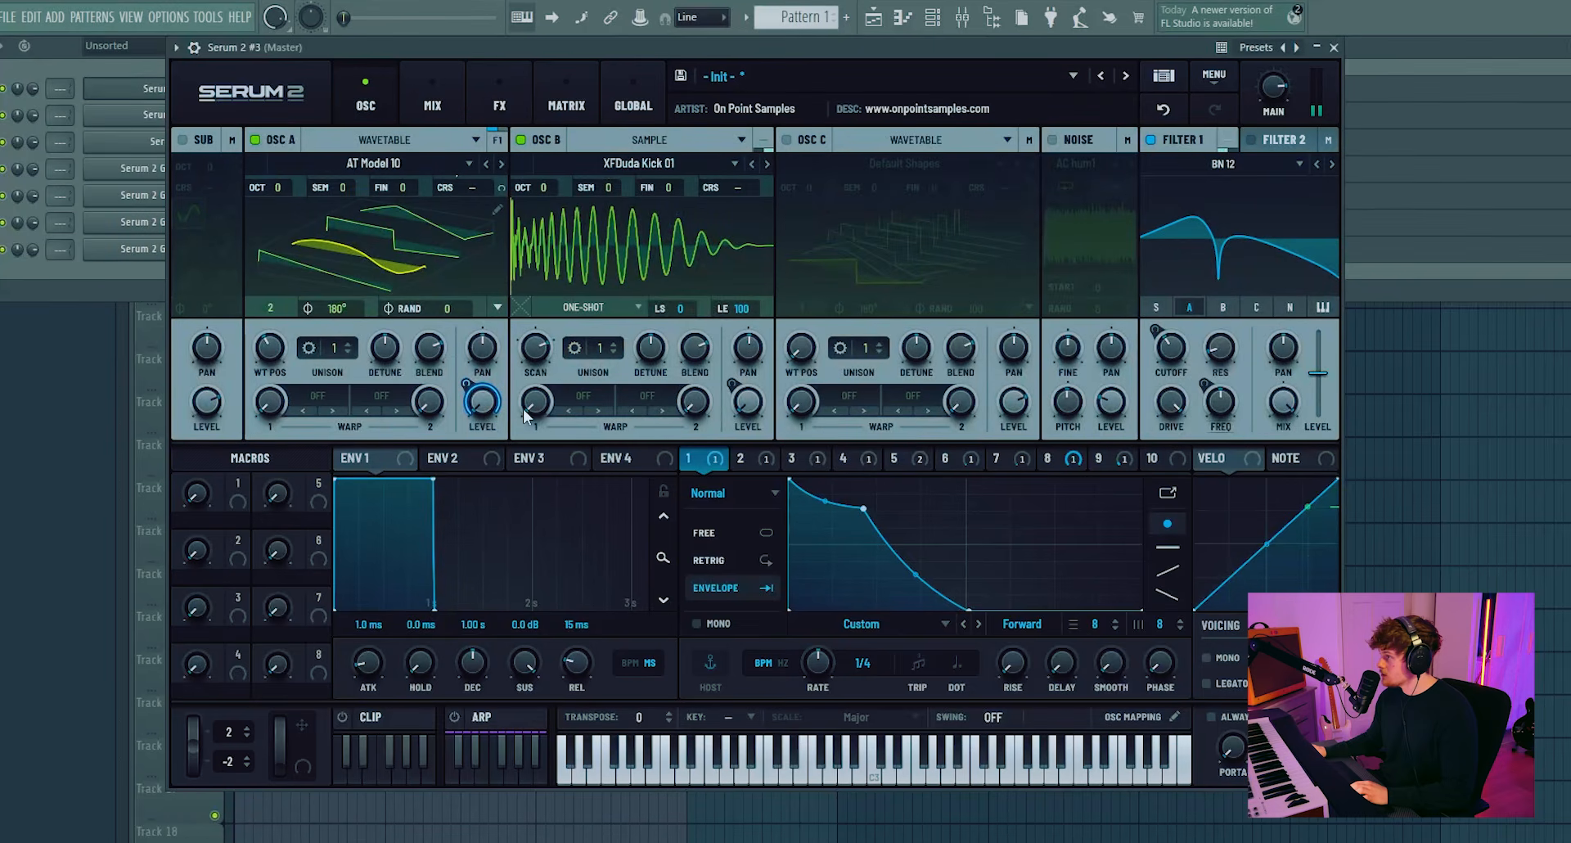
pyautogui.moveTo(970, 608); pyautogui.dragTo(1096, 631)
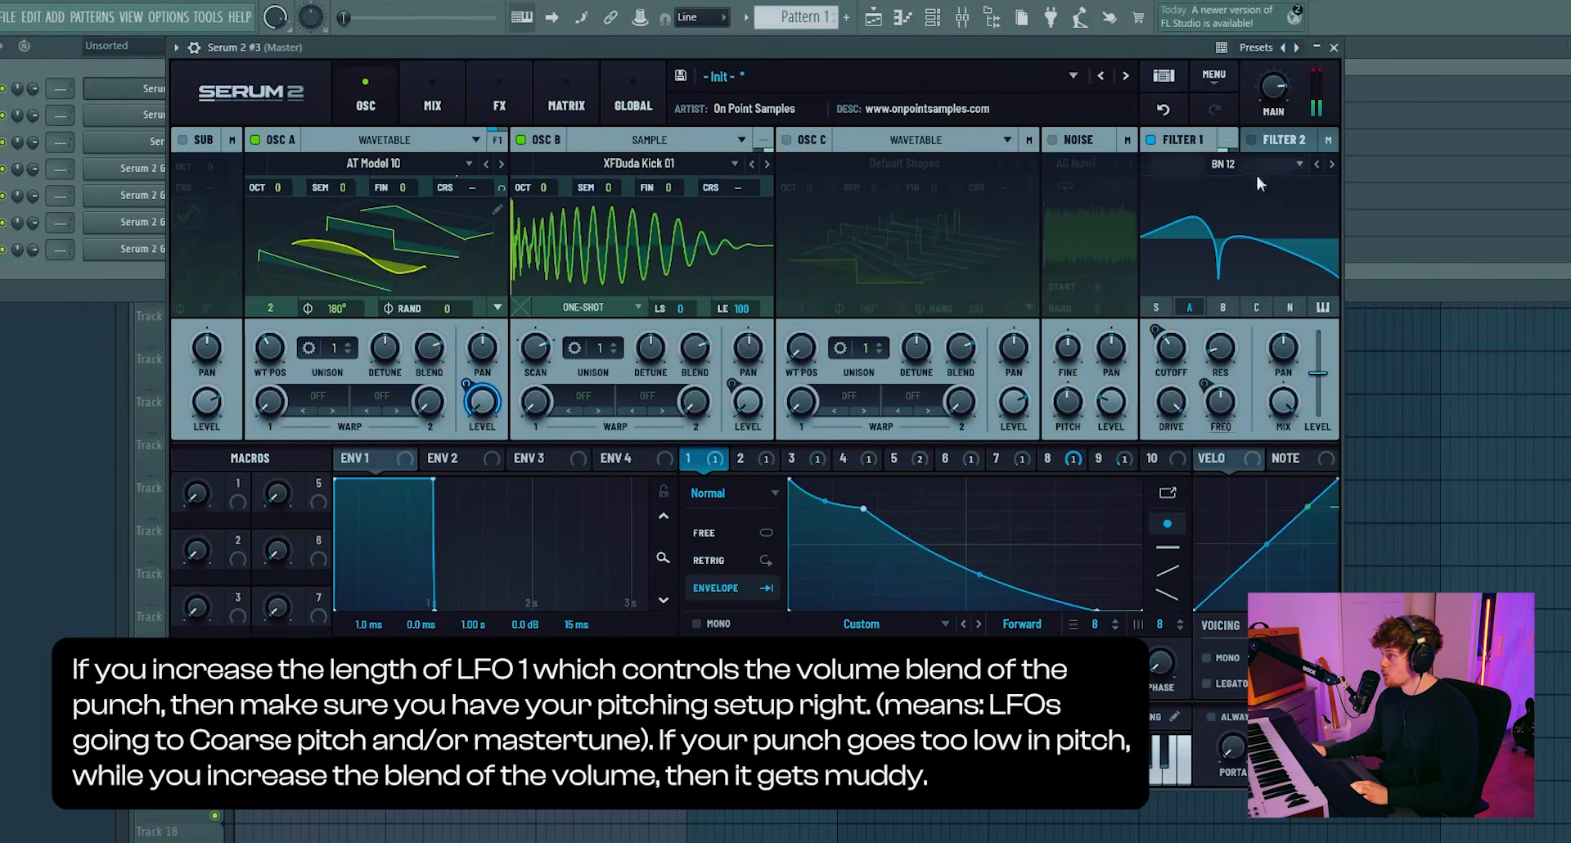
# - Try Filter 1's cutoff at about 1202 Hz under LFO 5 and compare it with the Main-bus filters
pyautogui.click(923, 463)
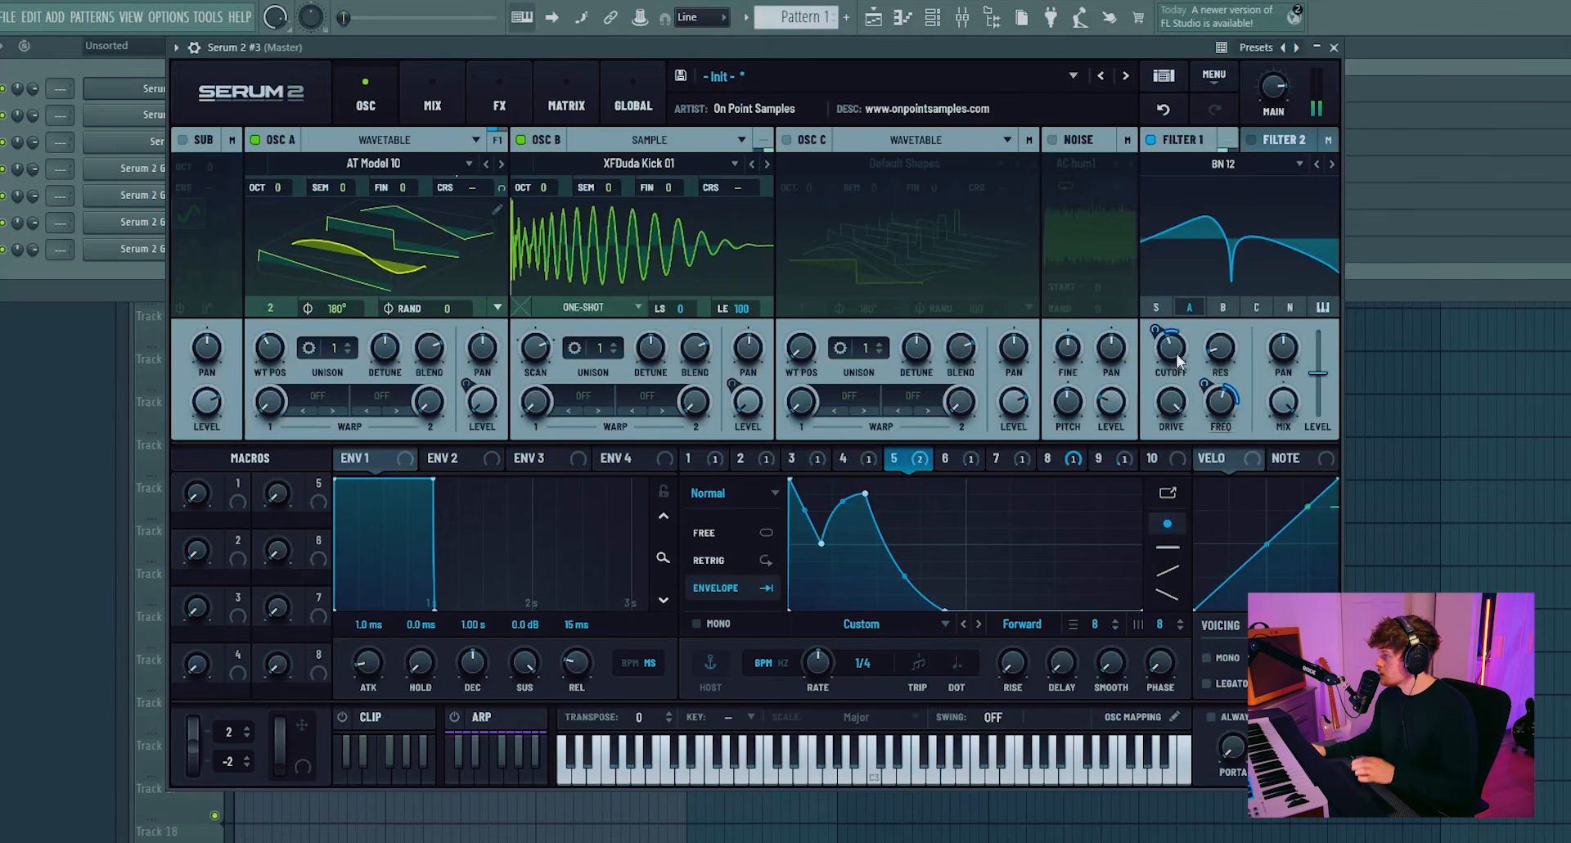
pyautogui.click(499, 105)
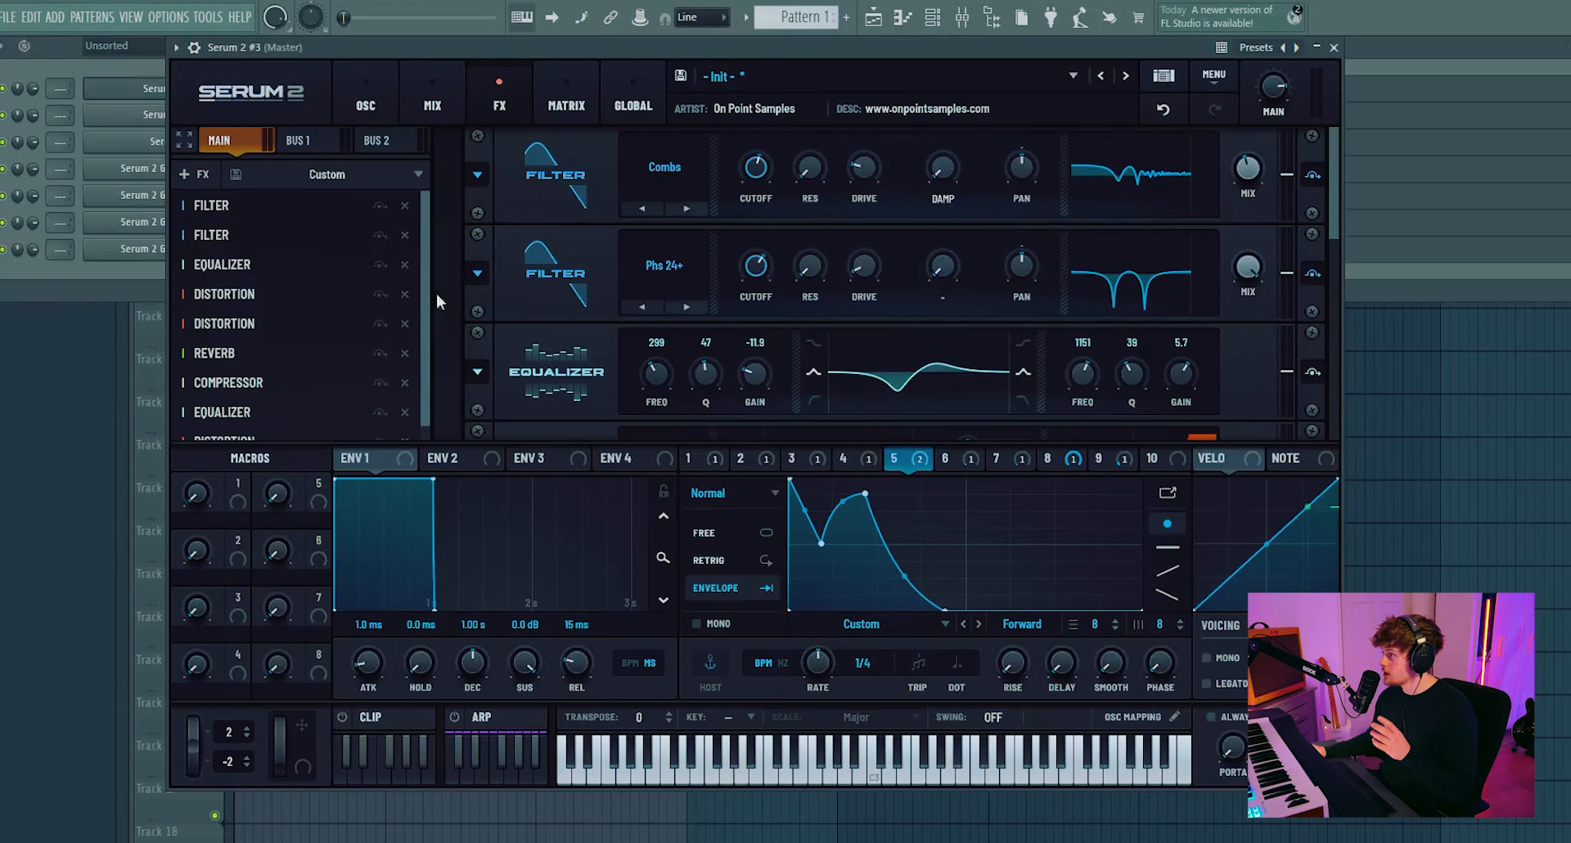
pyautogui.click(385, 102)
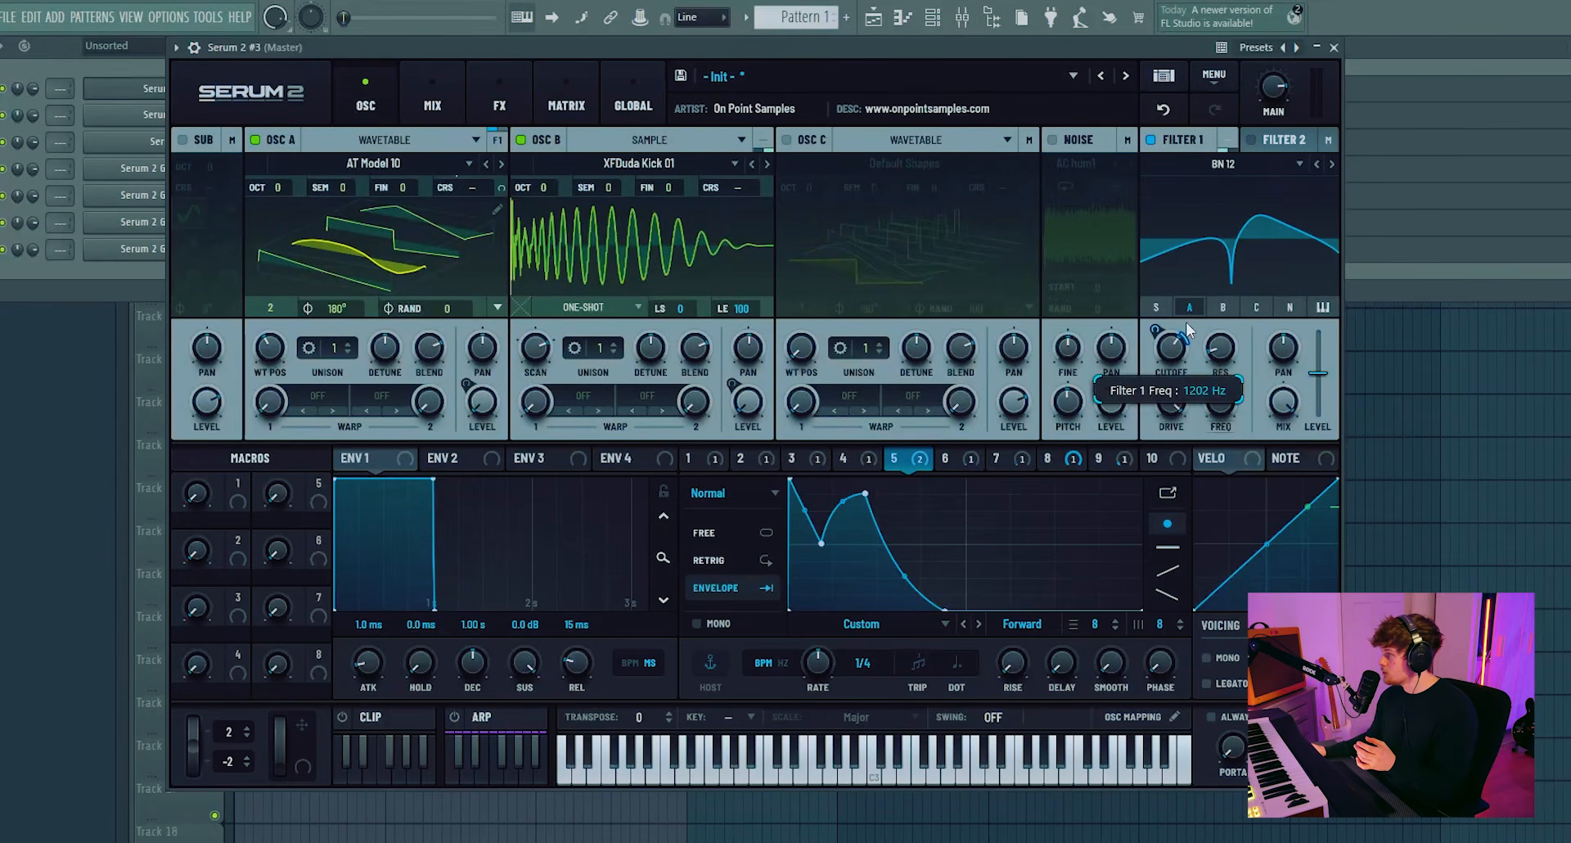
pyautogui.click(519, 107)
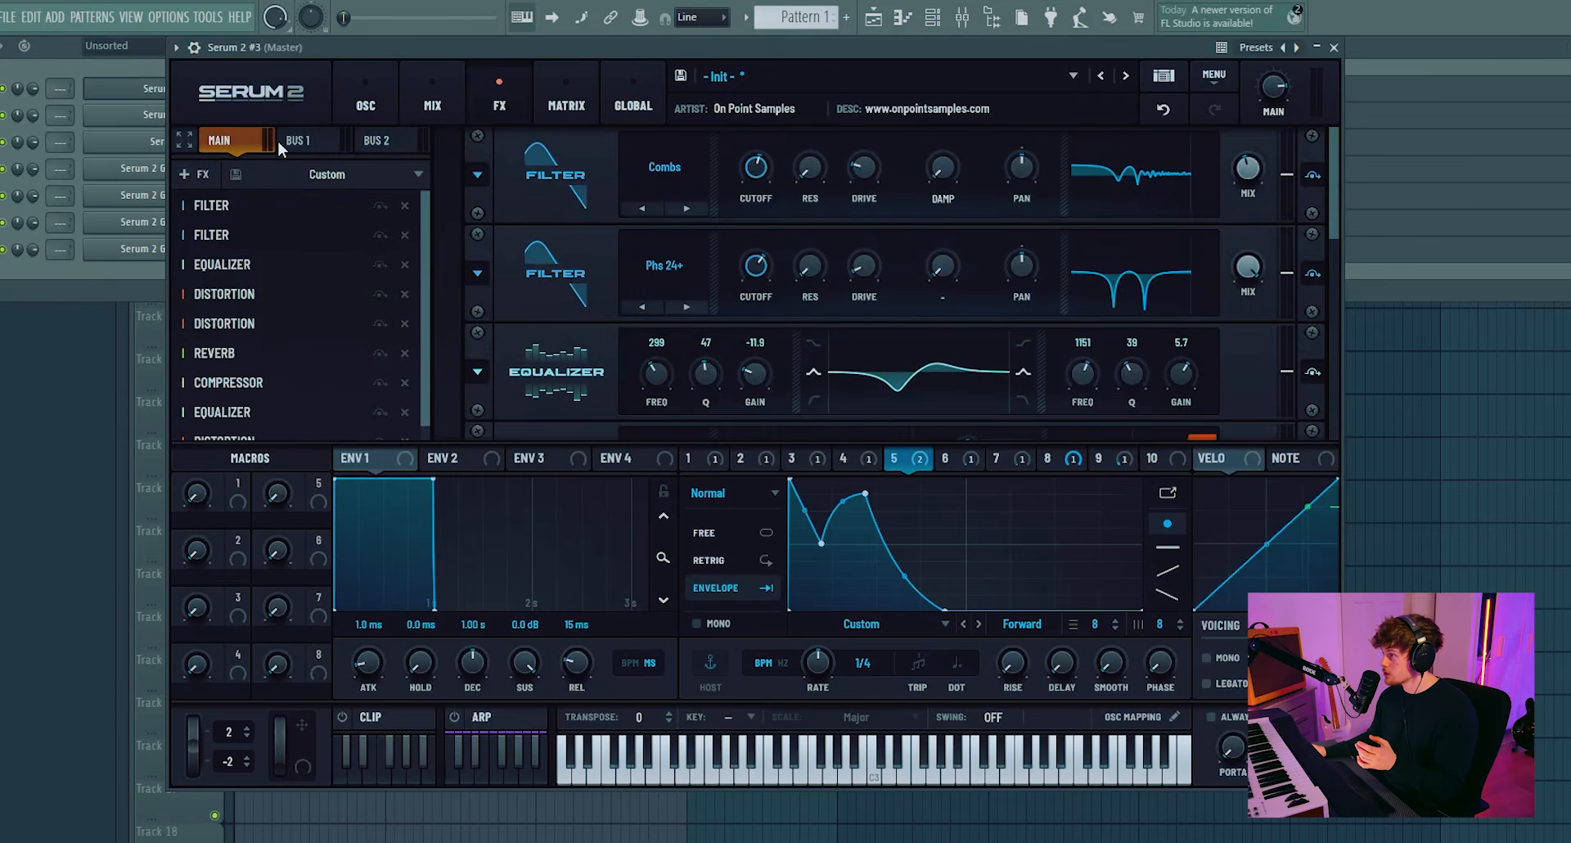
pyautogui.click(372, 101)
pyautogui.click(466, 107)
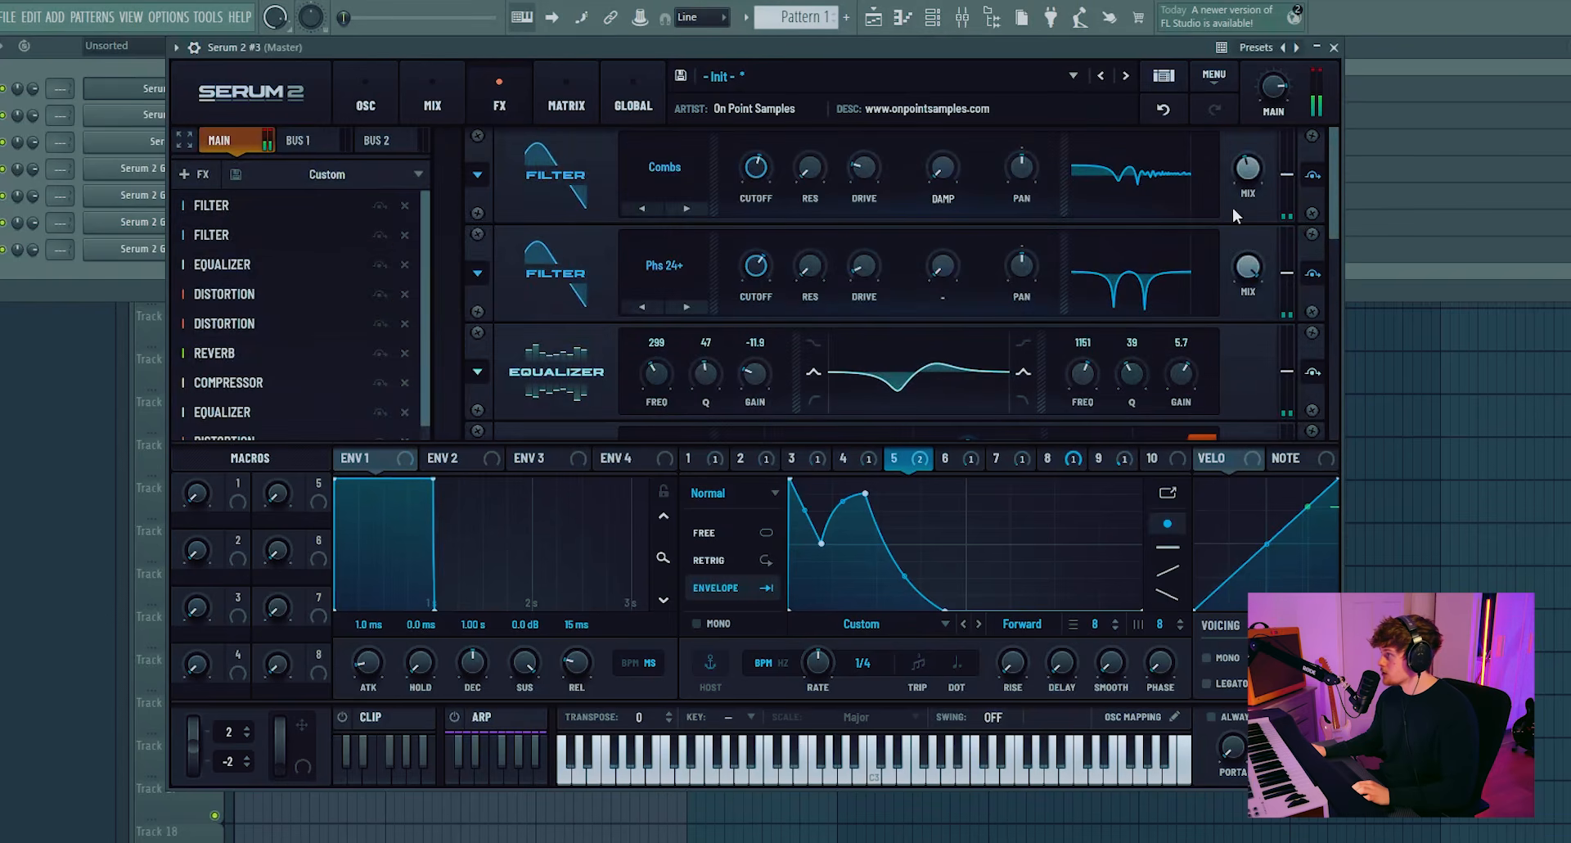
# - Try a higher output level and a cutoff of about 191 Hz on the Main-bus comb filter
pyautogui.moveTo(1288, 174); pyautogui.dragTo(1292, 168)
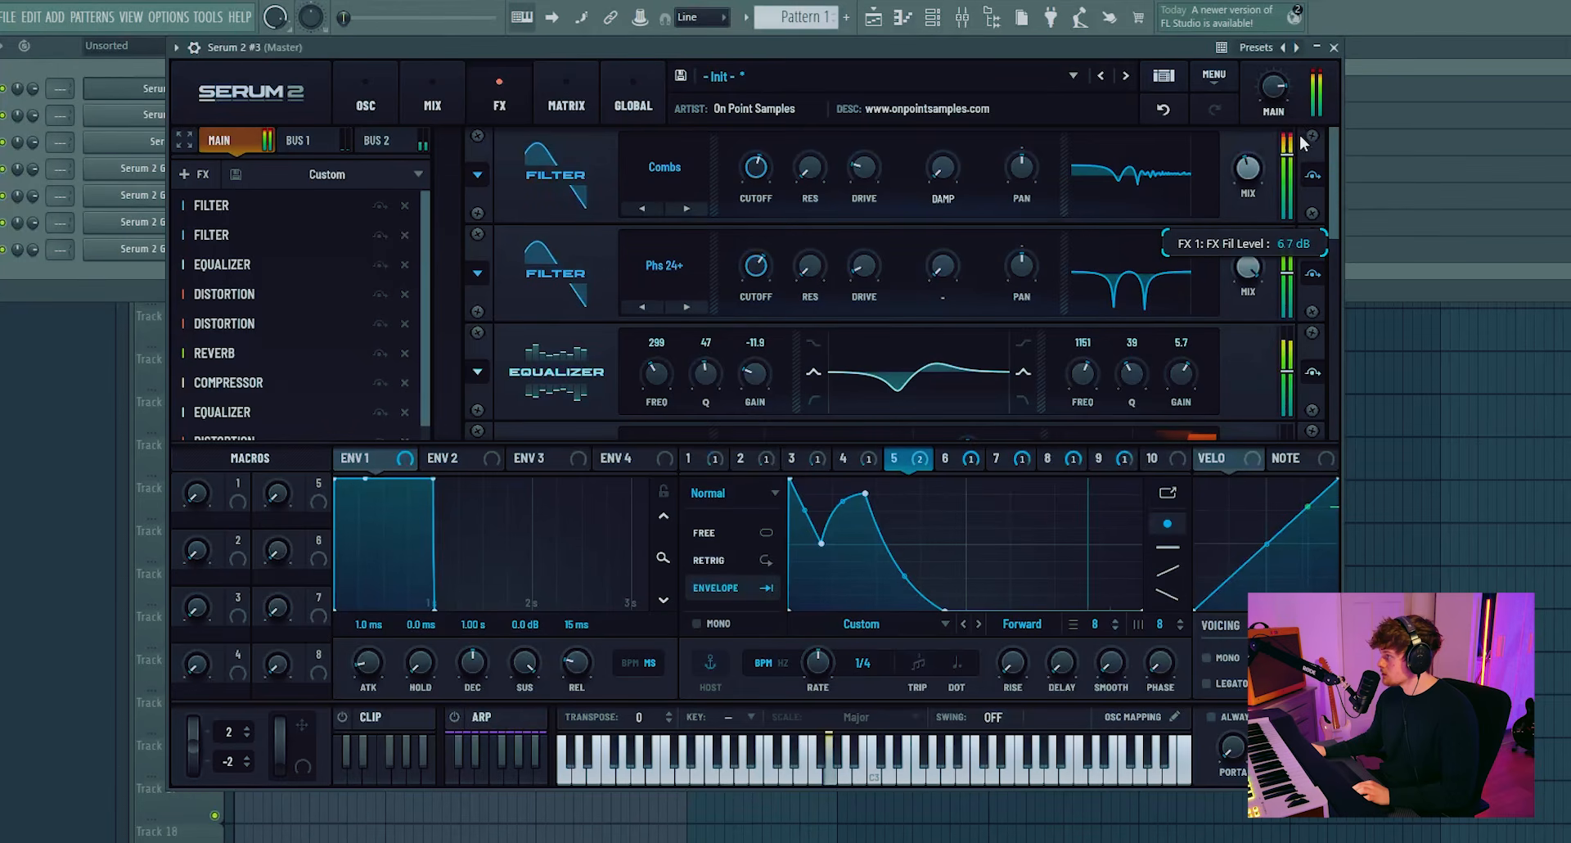
pyautogui.moveTo(1298, 116); pyautogui.dragTo(1298, 131)
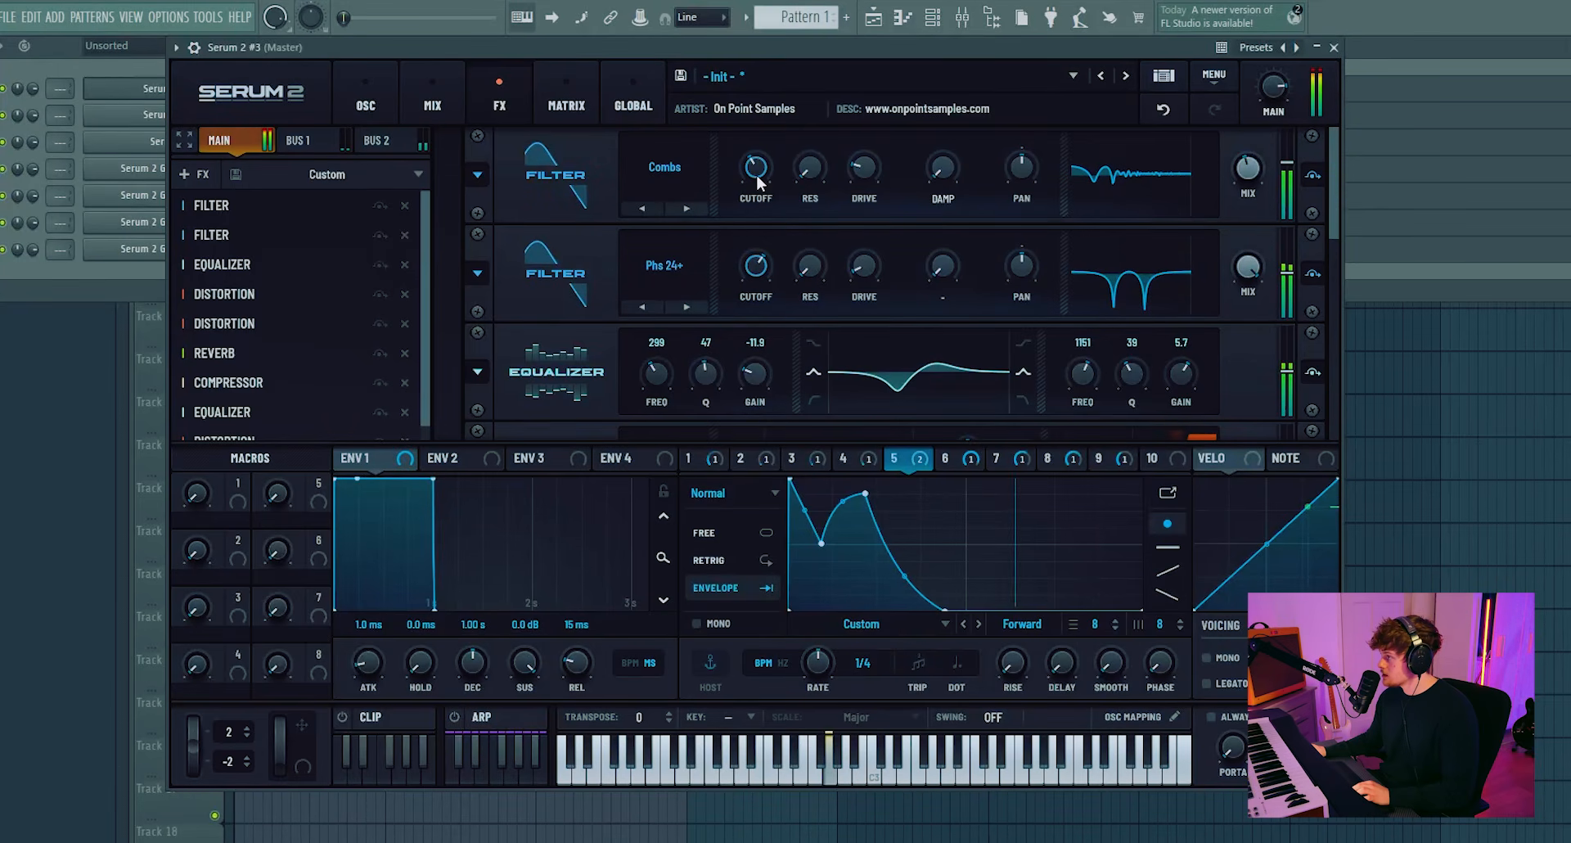
pyautogui.moveTo(763, 170)
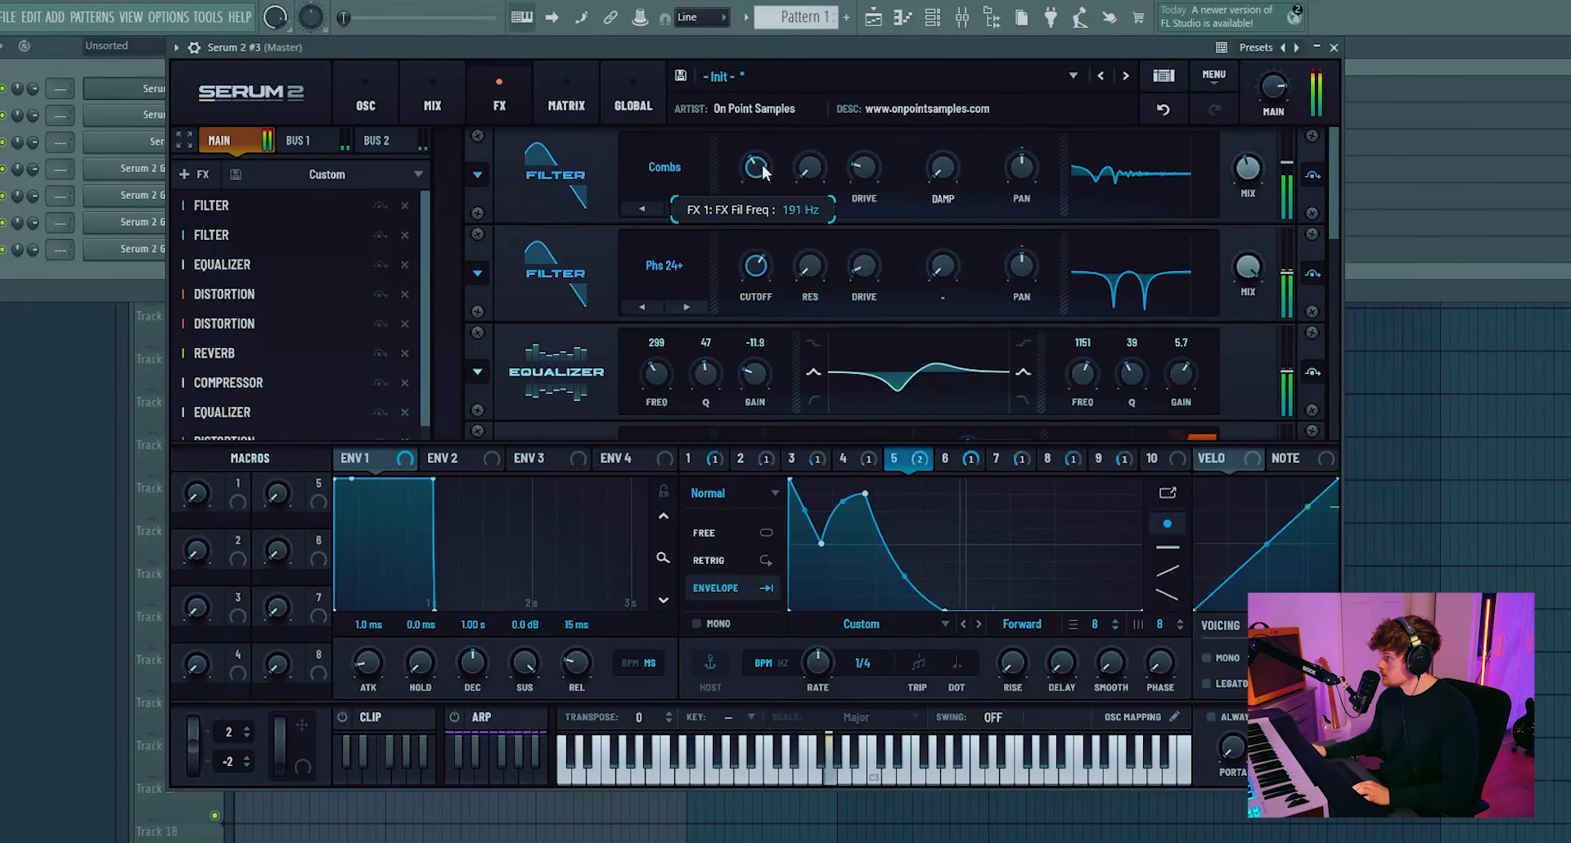
pyautogui.click(366, 98)
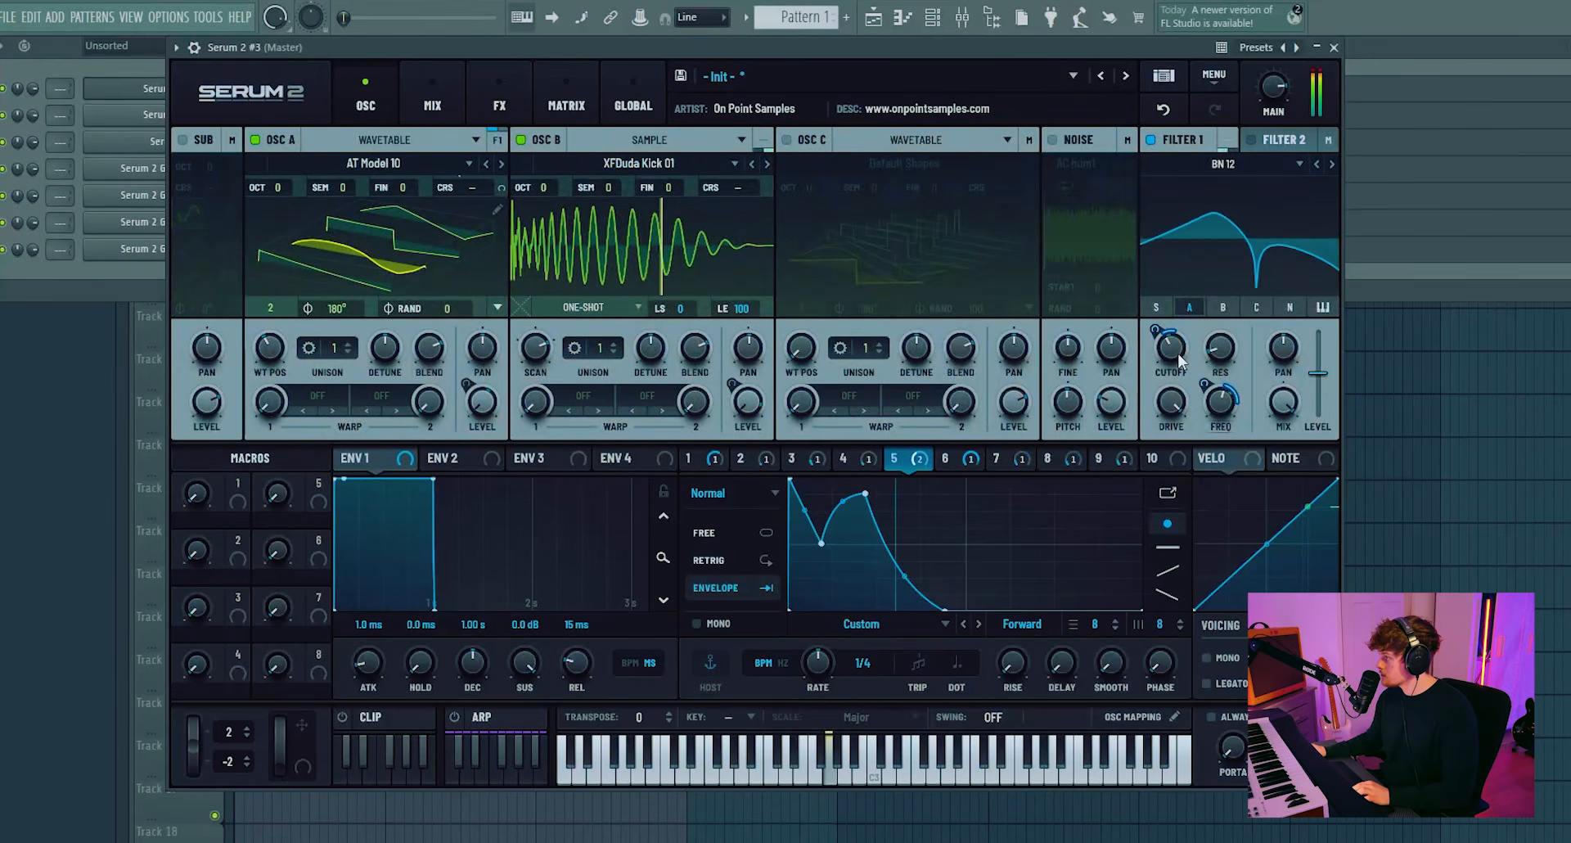
# - Add a Utility effect after the reverb on the Main bus, with mono bass on and its crossover at about 282 Hz
pyautogui.click(499, 99)
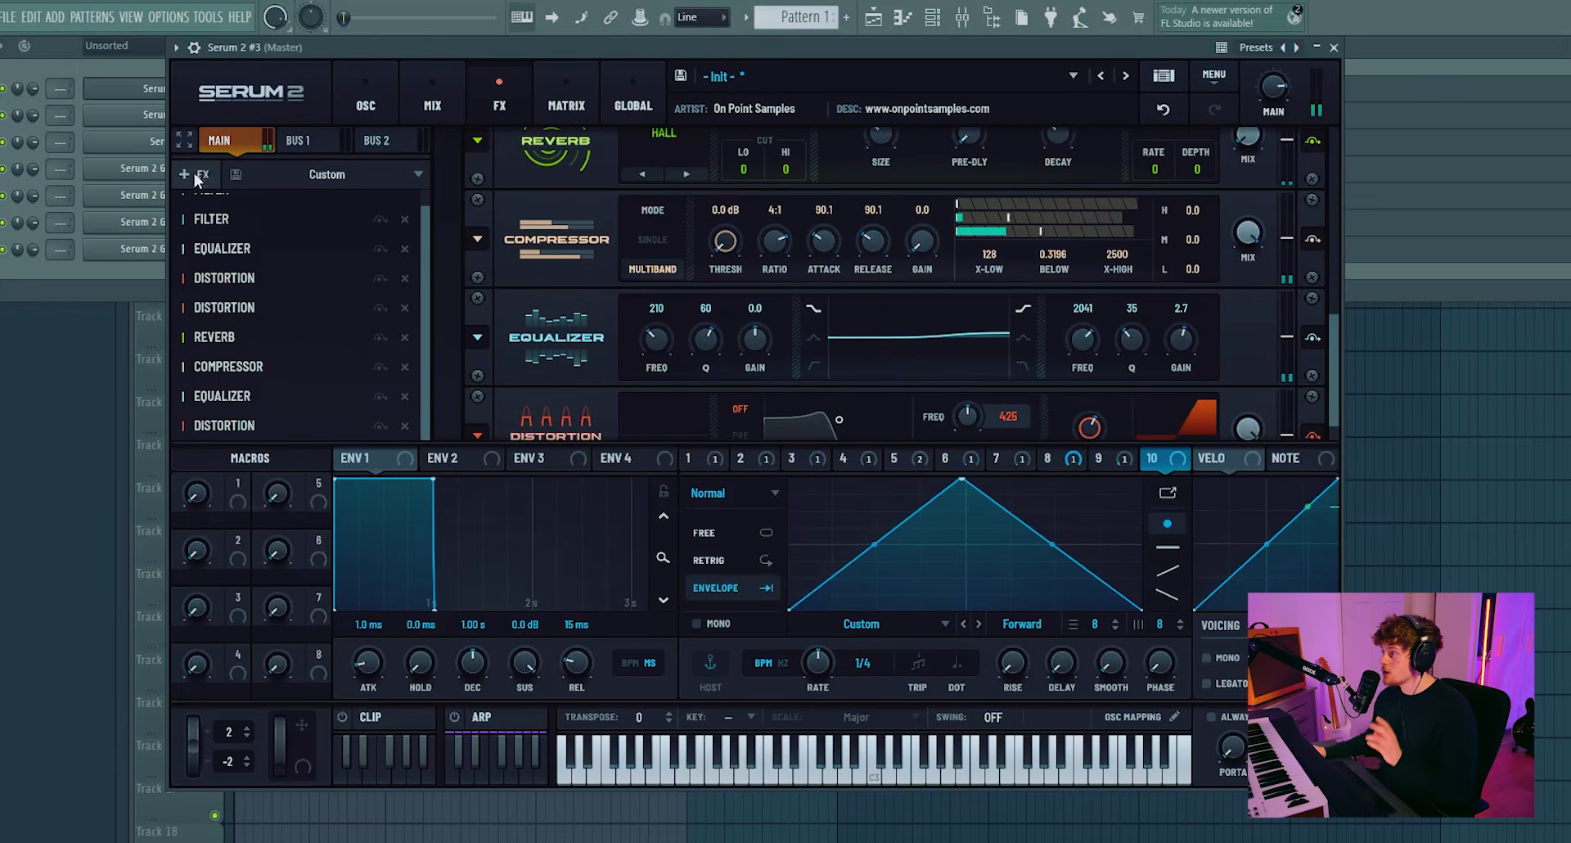
pyautogui.click(196, 174)
pyautogui.click(204, 495)
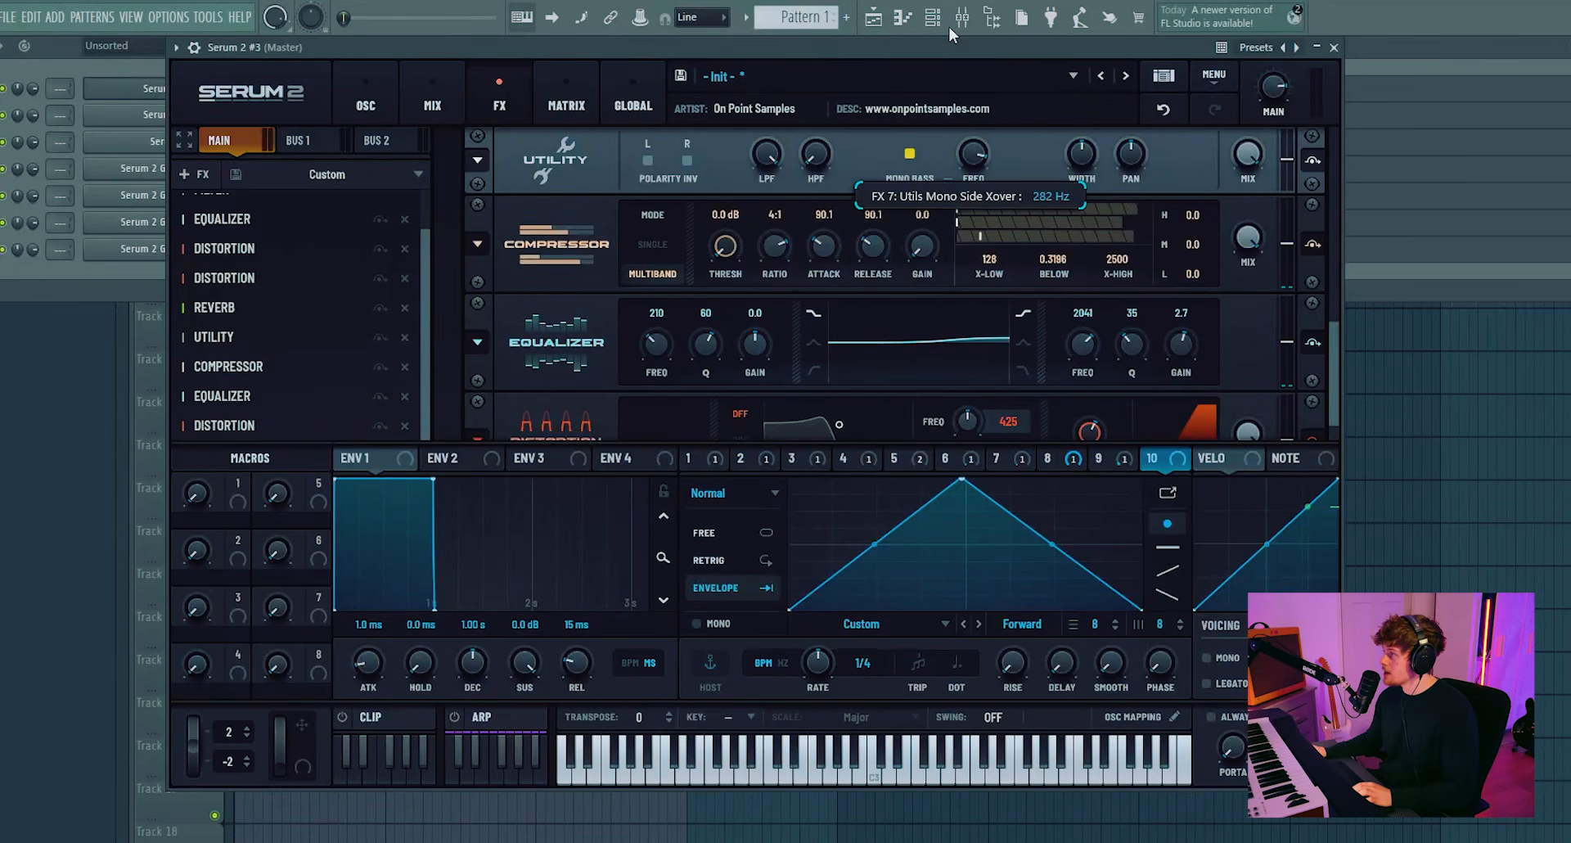
pyautogui.scroll(3, 973, 153)
pyautogui.scroll(1, 1009, 223)
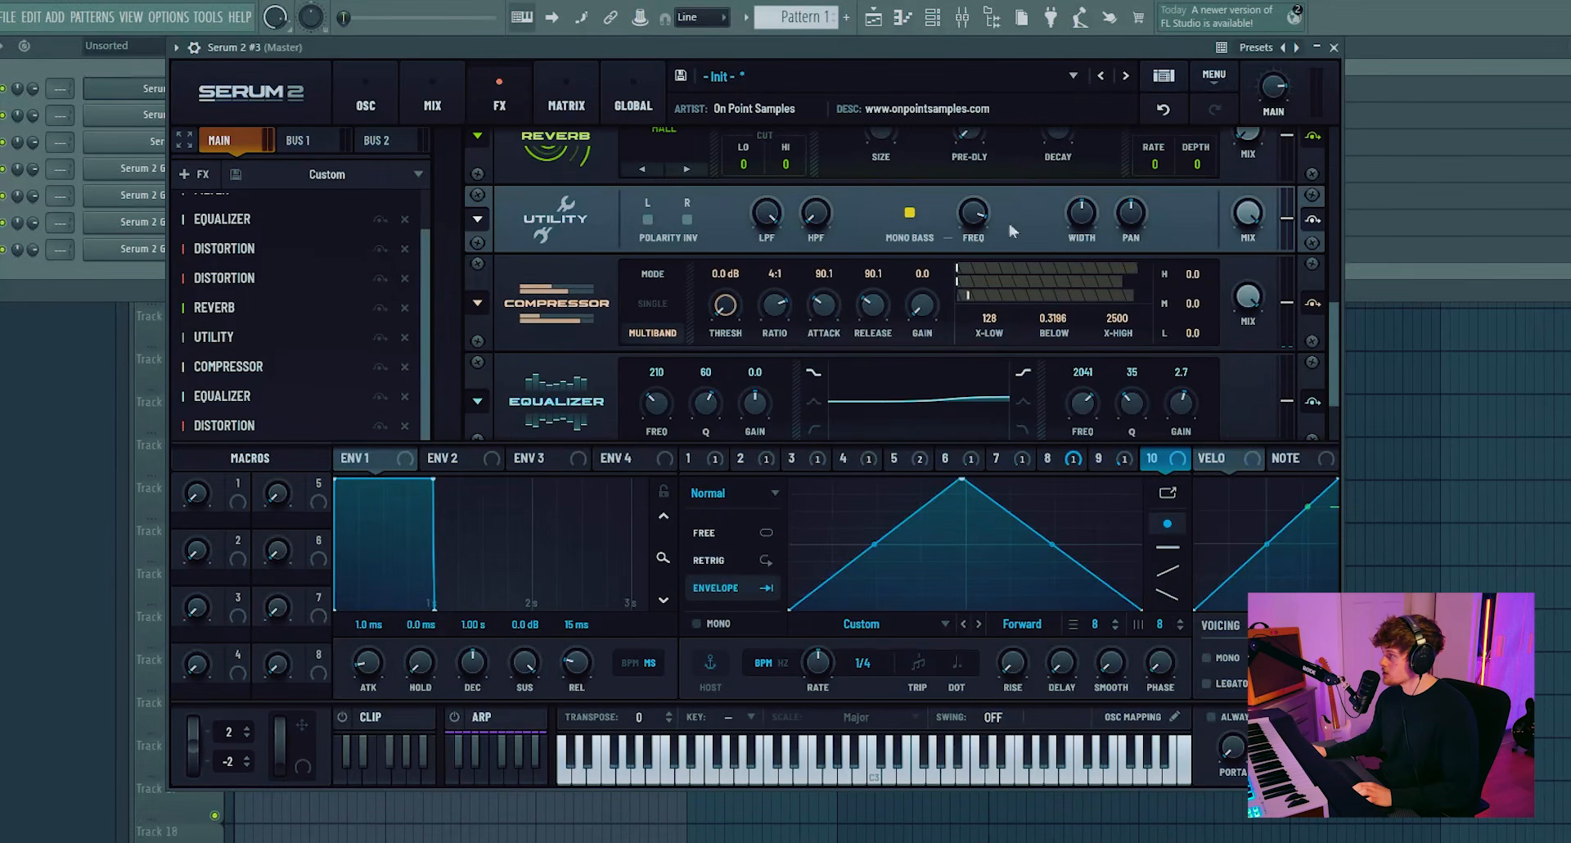
pyautogui.click(303, 311)
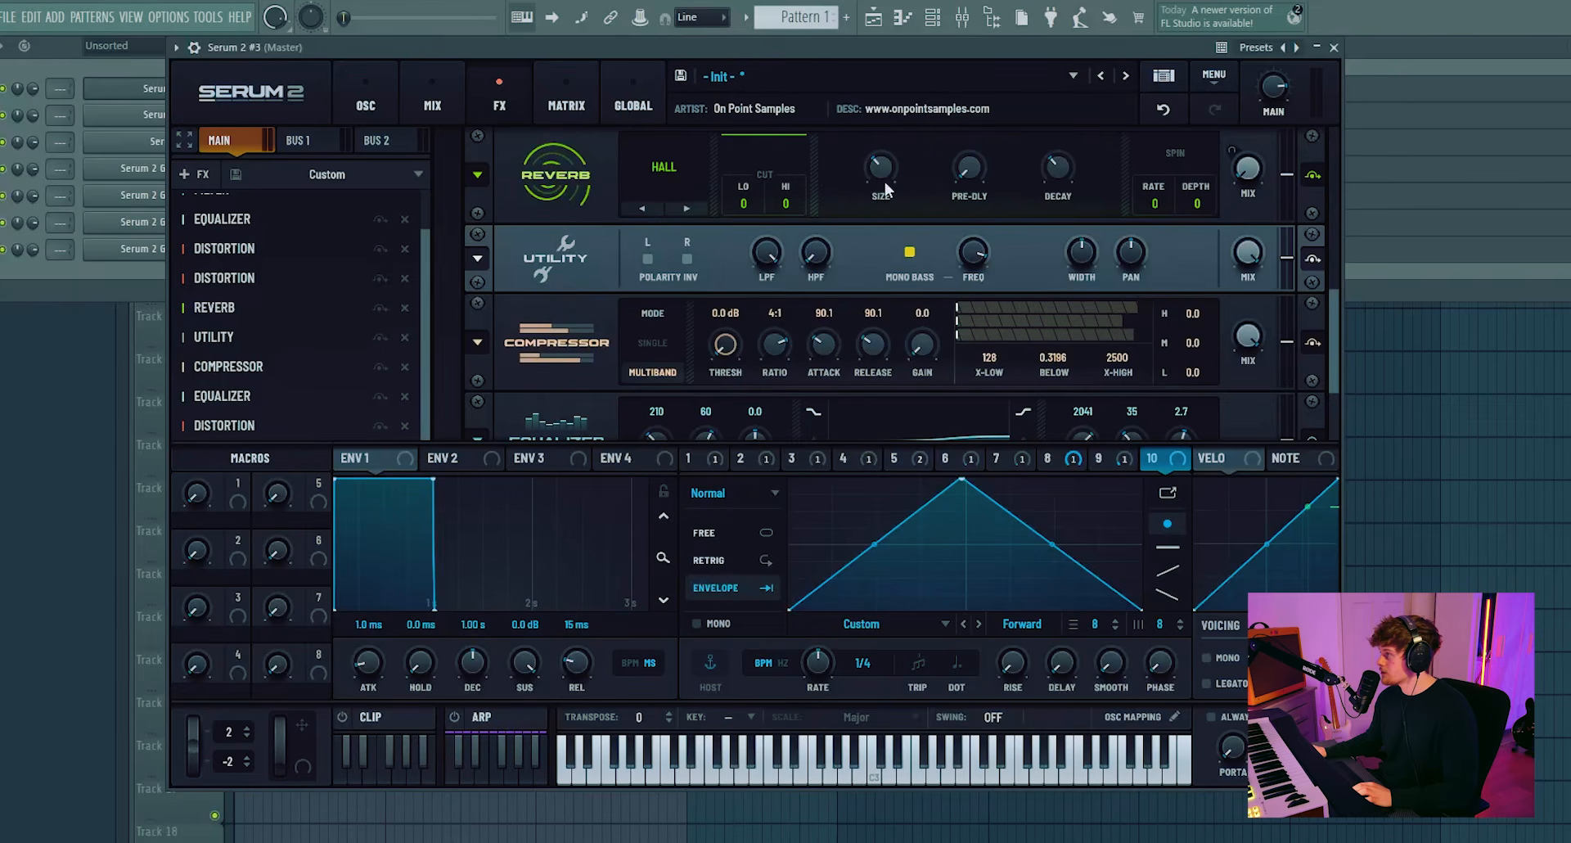
# - Reshape LFO 10 to start at full level, dip early in the cycle and curve back up to full level
pyautogui.moveTo(963, 479); pyautogui.dragTo(786, 433)
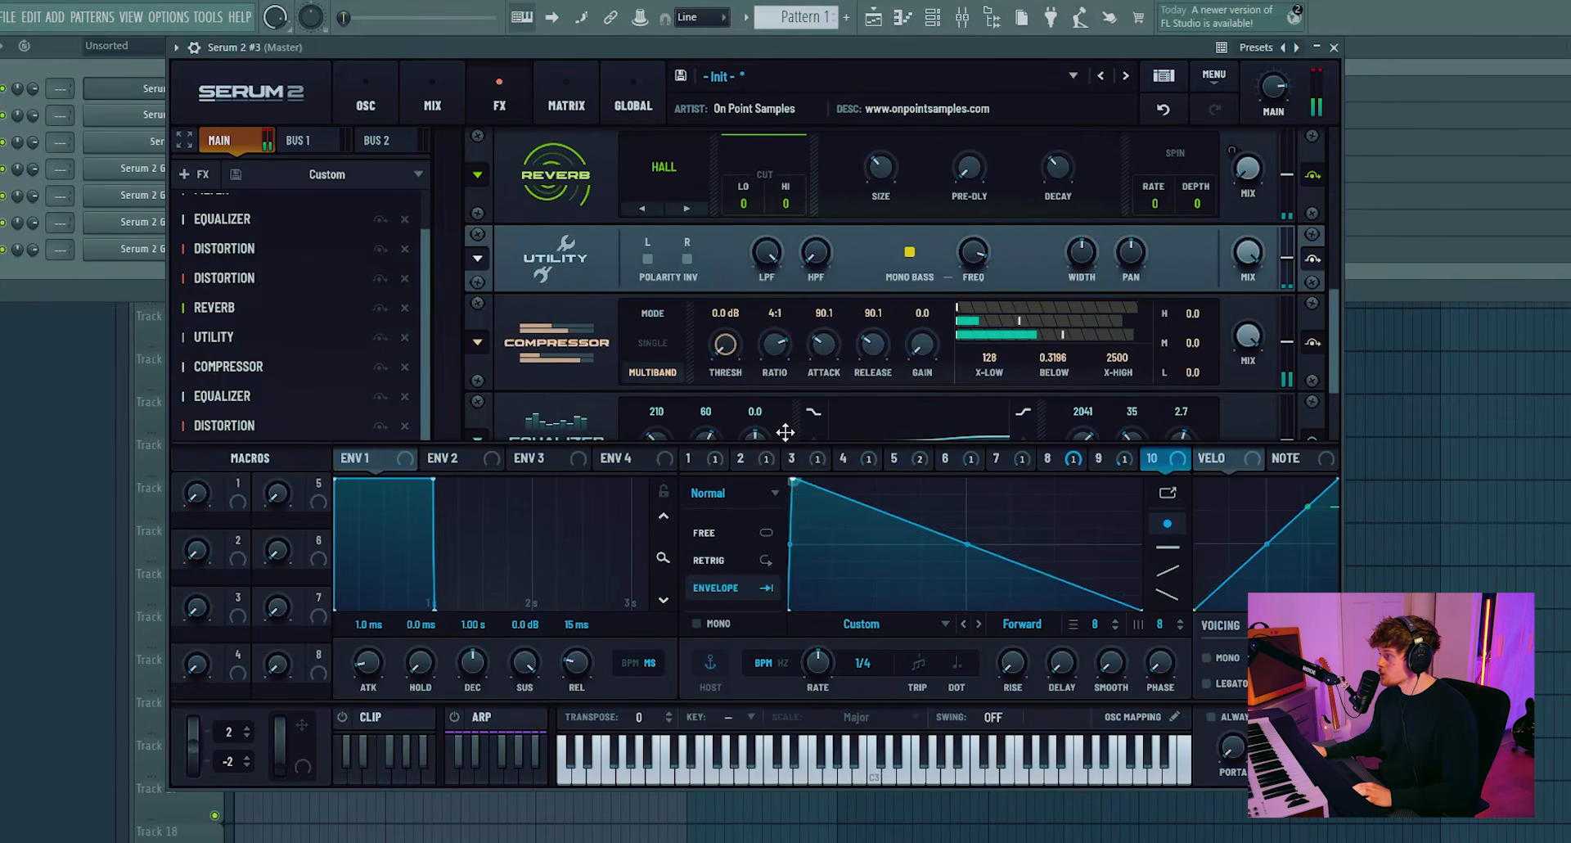
pyautogui.moveTo(853, 503); pyautogui.dragTo(851, 518)
pyautogui.moveTo(1143, 609); pyautogui.dragTo(1046, 476)
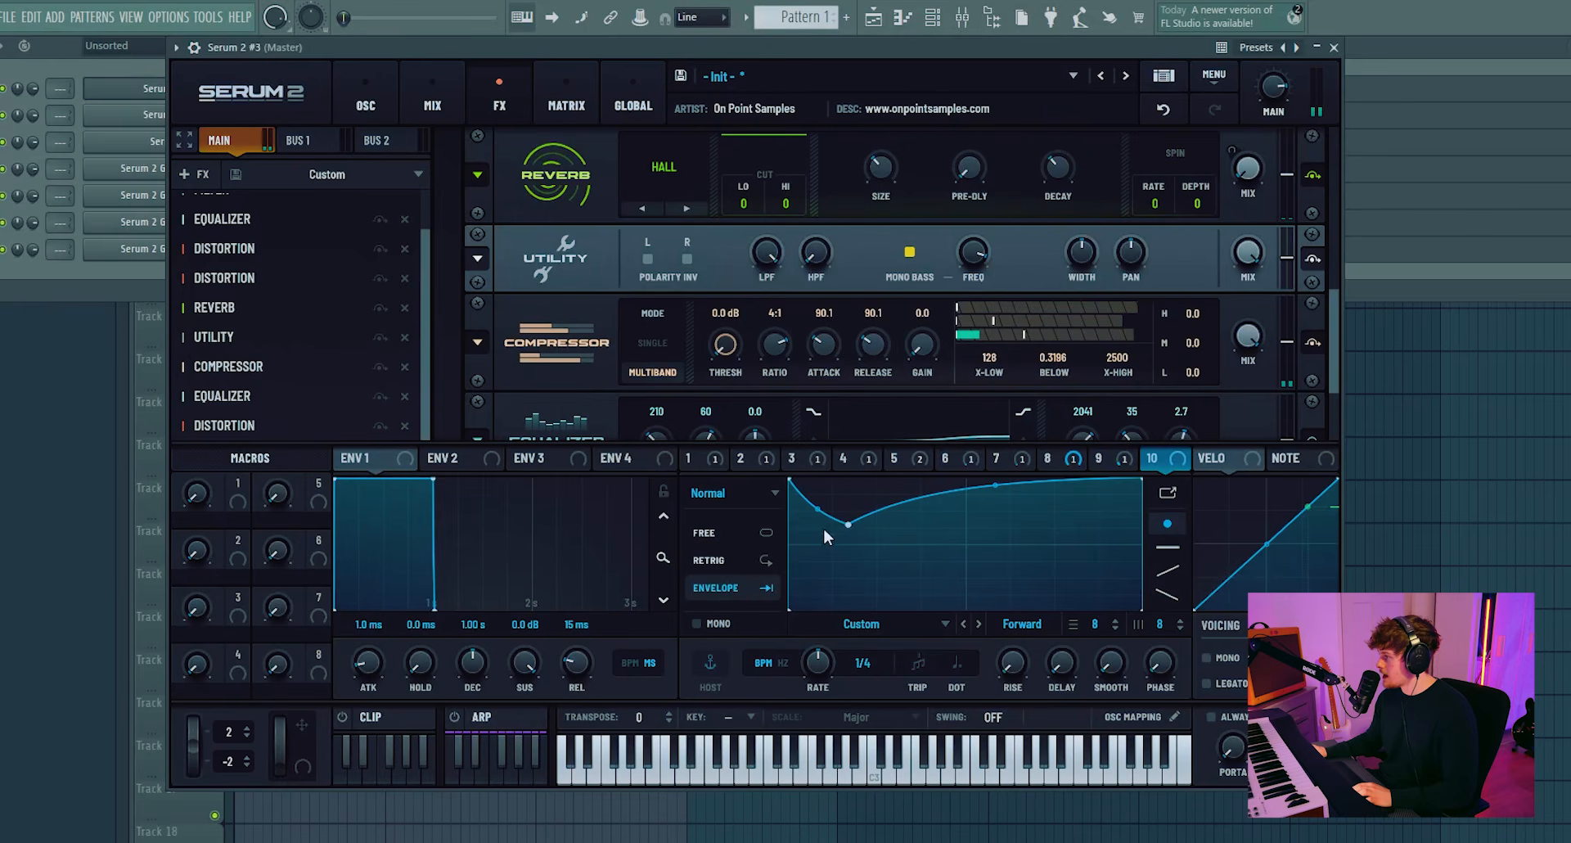
# - Lower the Main-bus Utility's level fully, modulate it with LFO 10 at about 49%, and fine-tune the LFO's dip
pyautogui.moveTo(1288, 259)
pyautogui.moveTo(1288, 258); pyautogui.dragTo(1262, 386)
pyautogui.moveTo(1169, 462); pyautogui.dragTo(1284, 229)
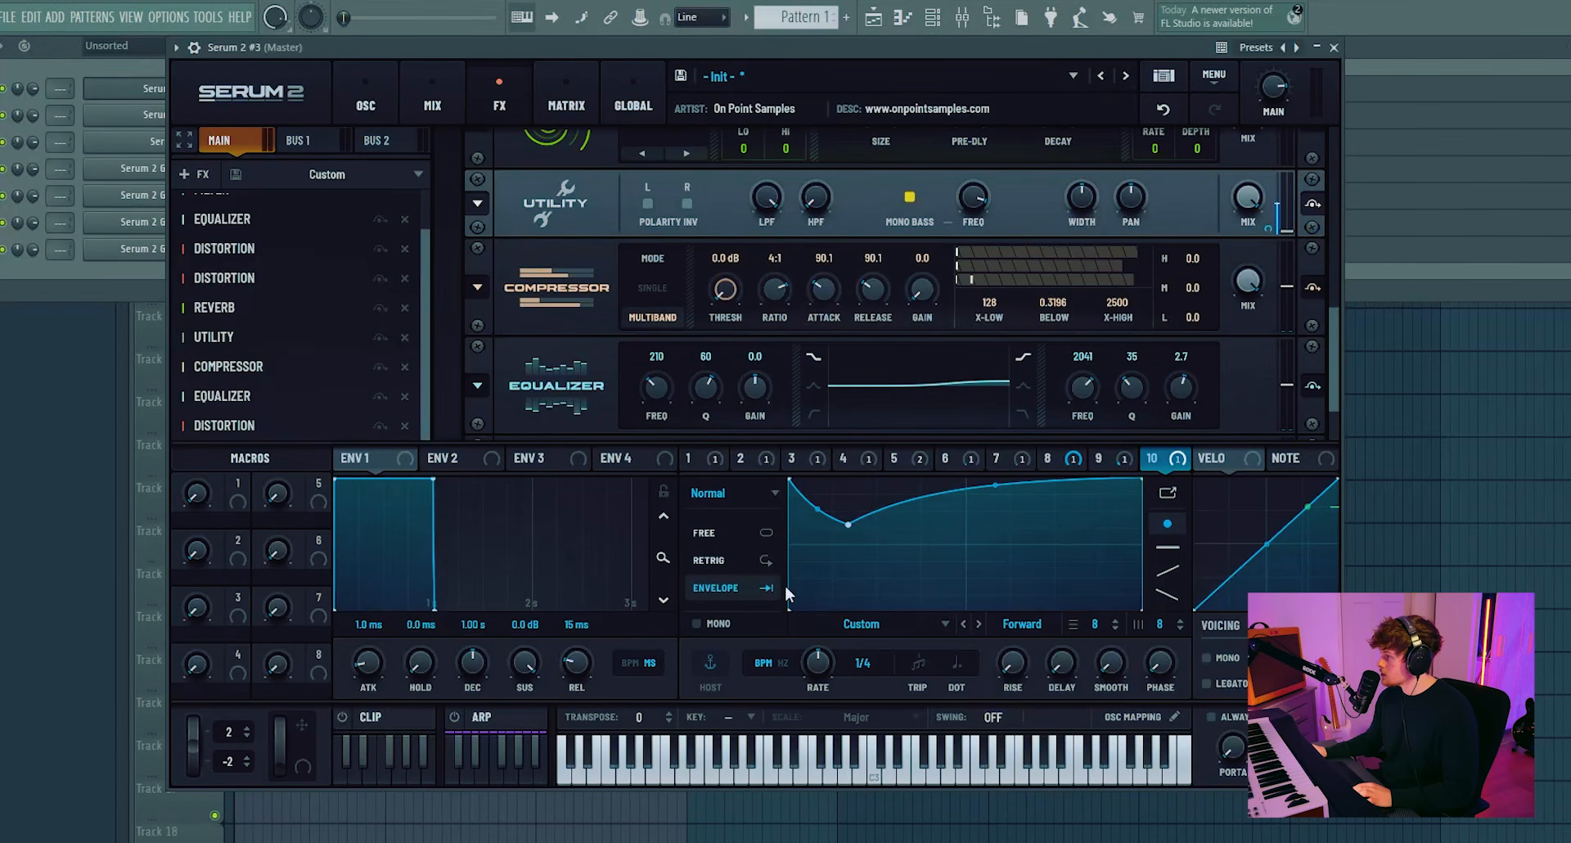
pyautogui.moveTo(1279, 229); pyautogui.dragTo(1275, 187)
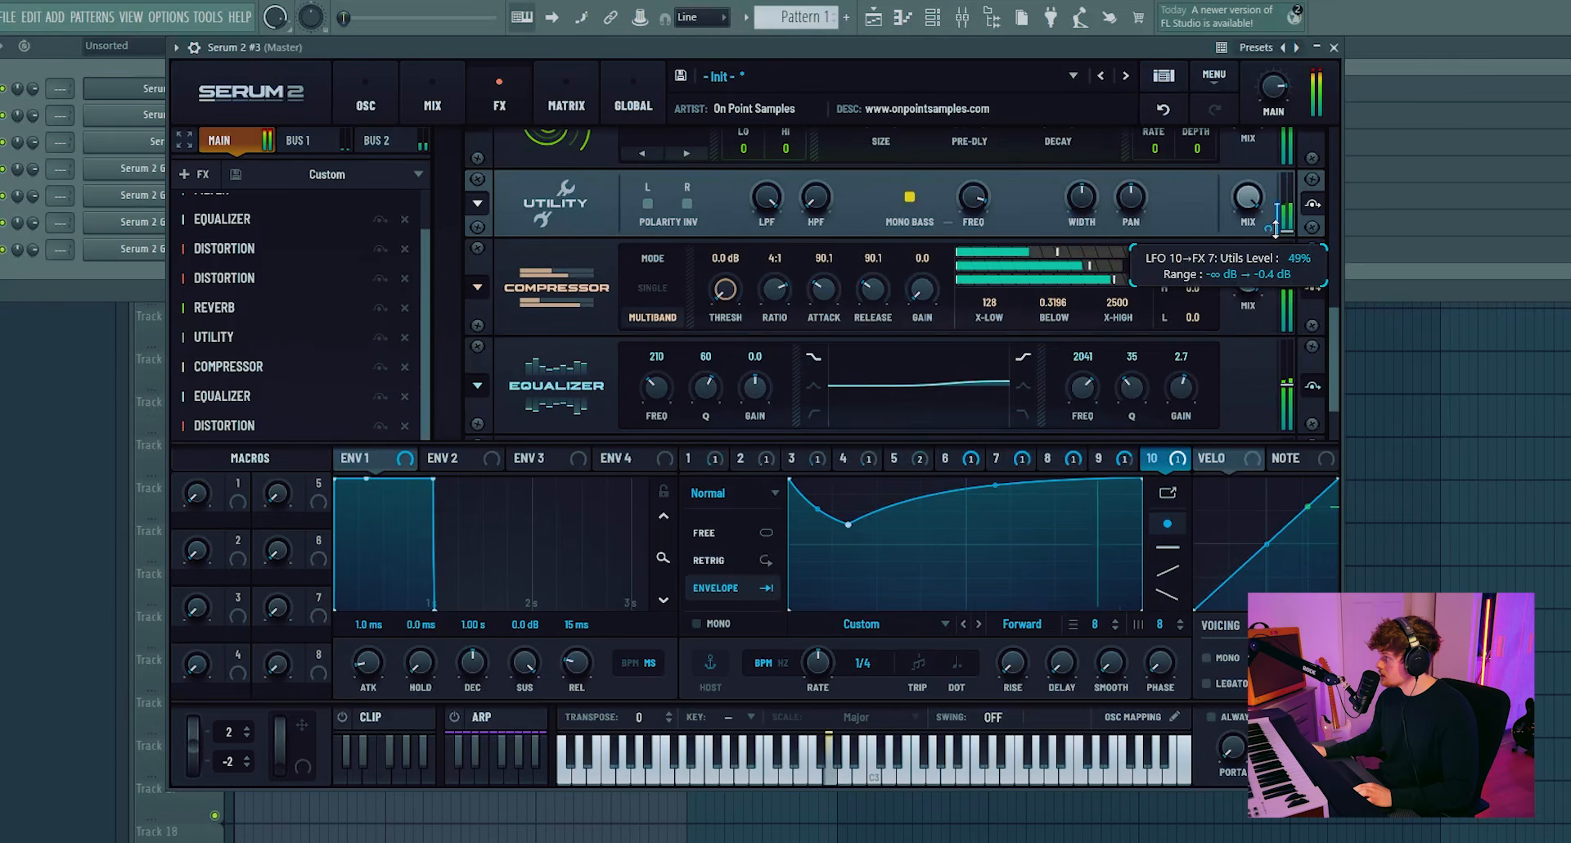
pyautogui.moveTo(848, 525)
pyautogui.mouseDown()
pyautogui.moveTo(838, 604)
pyautogui.moveTo(860, 532)
pyautogui.mouseUp()
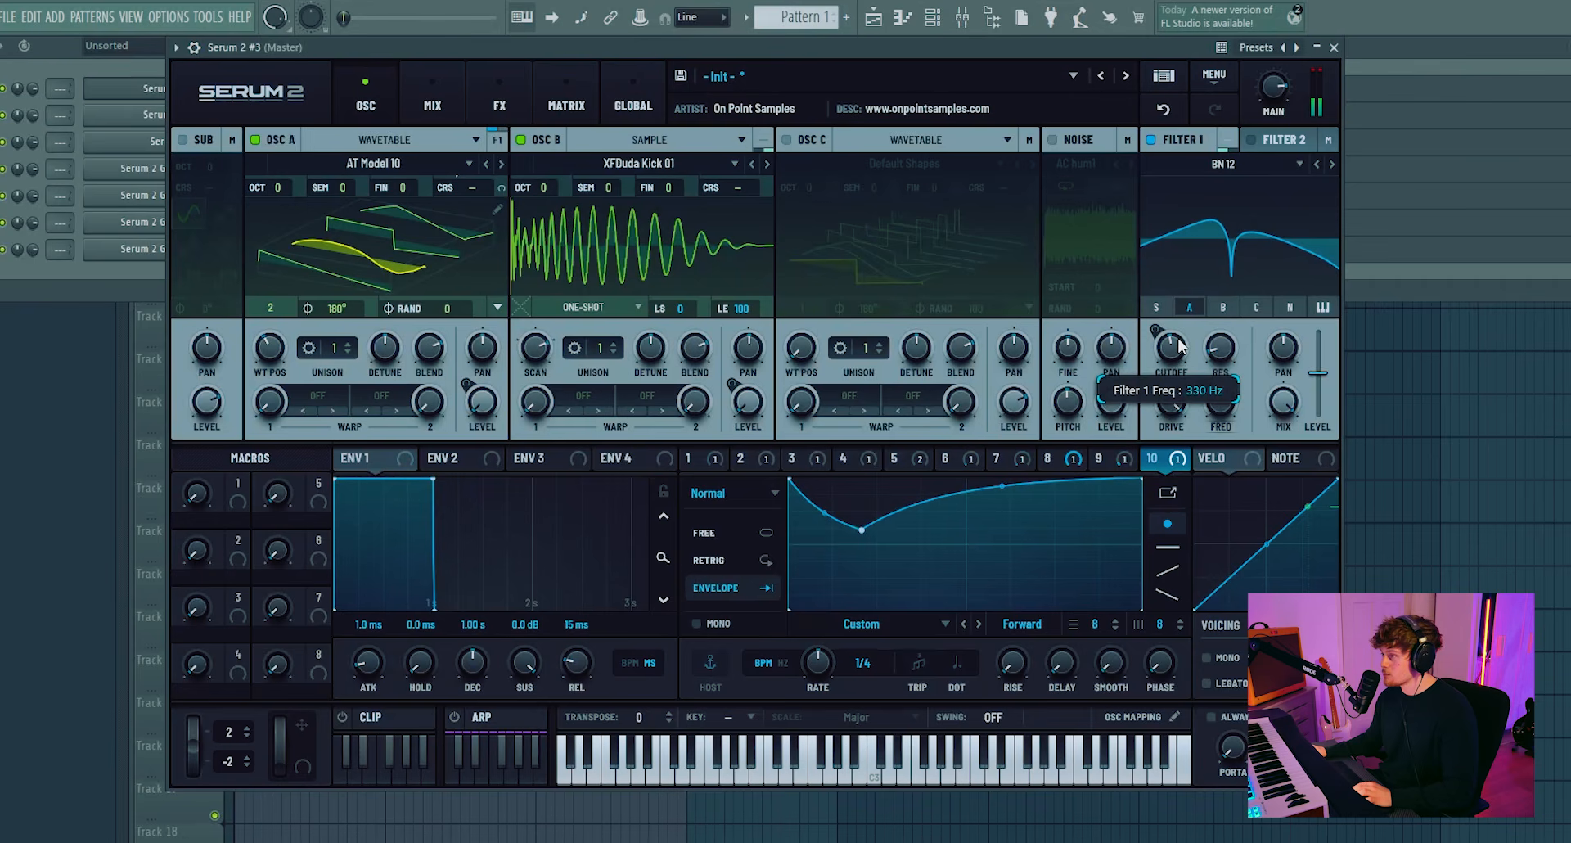
# - Adjust Filter 1's cutoff and step its filter type back from BN 12 through BP 12 to HP 12
pyautogui.moveTo(1177, 347); pyautogui.dragTo(1259, 375)
pyautogui.click(1318, 165)
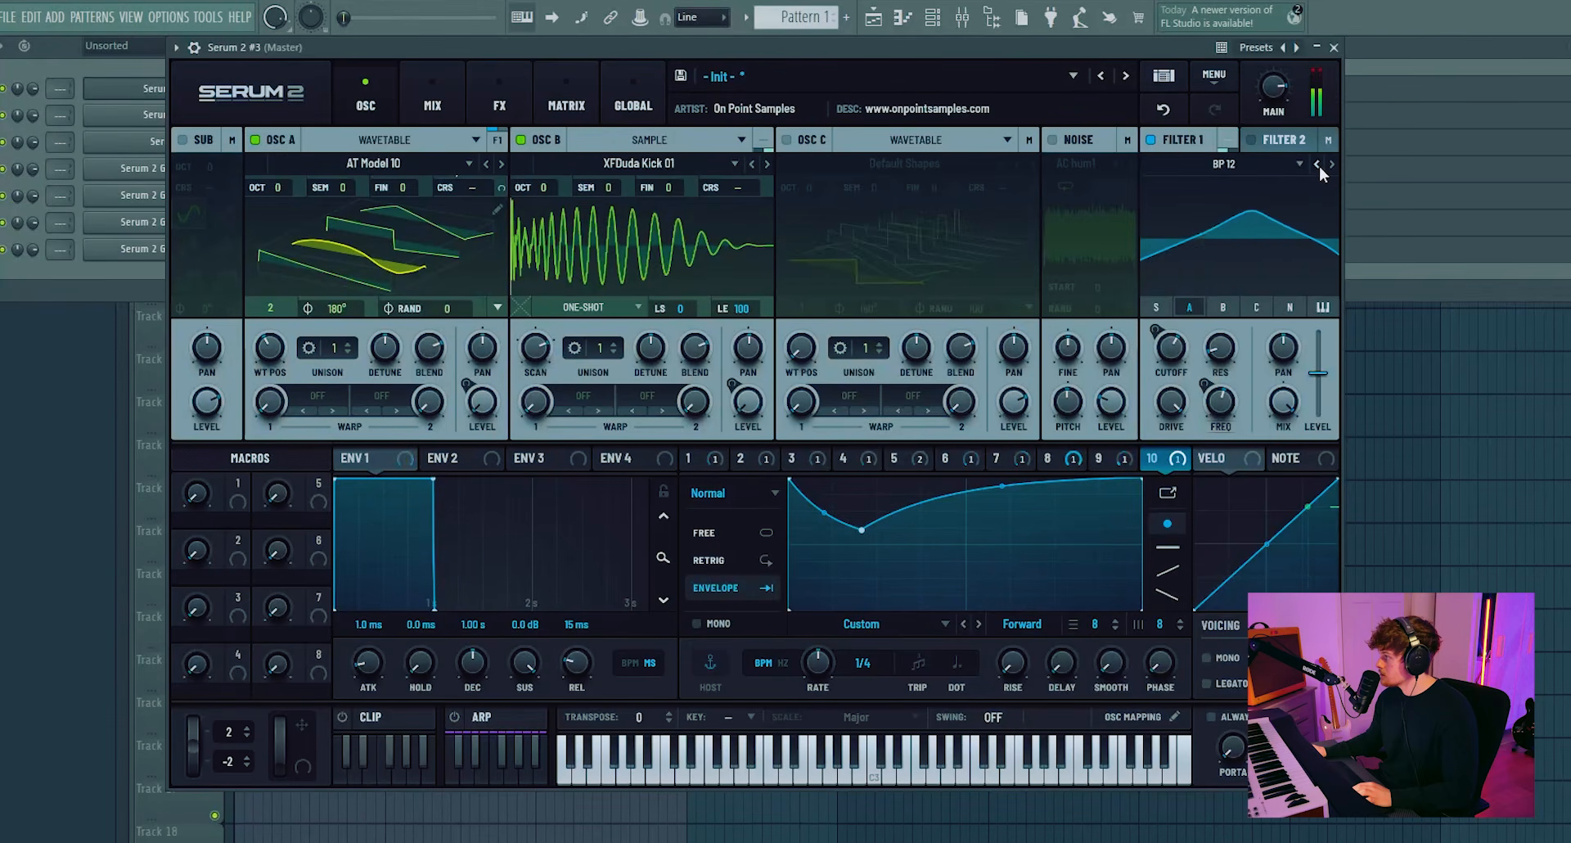
pyautogui.click(1318, 165)
pyautogui.click(1319, 165)
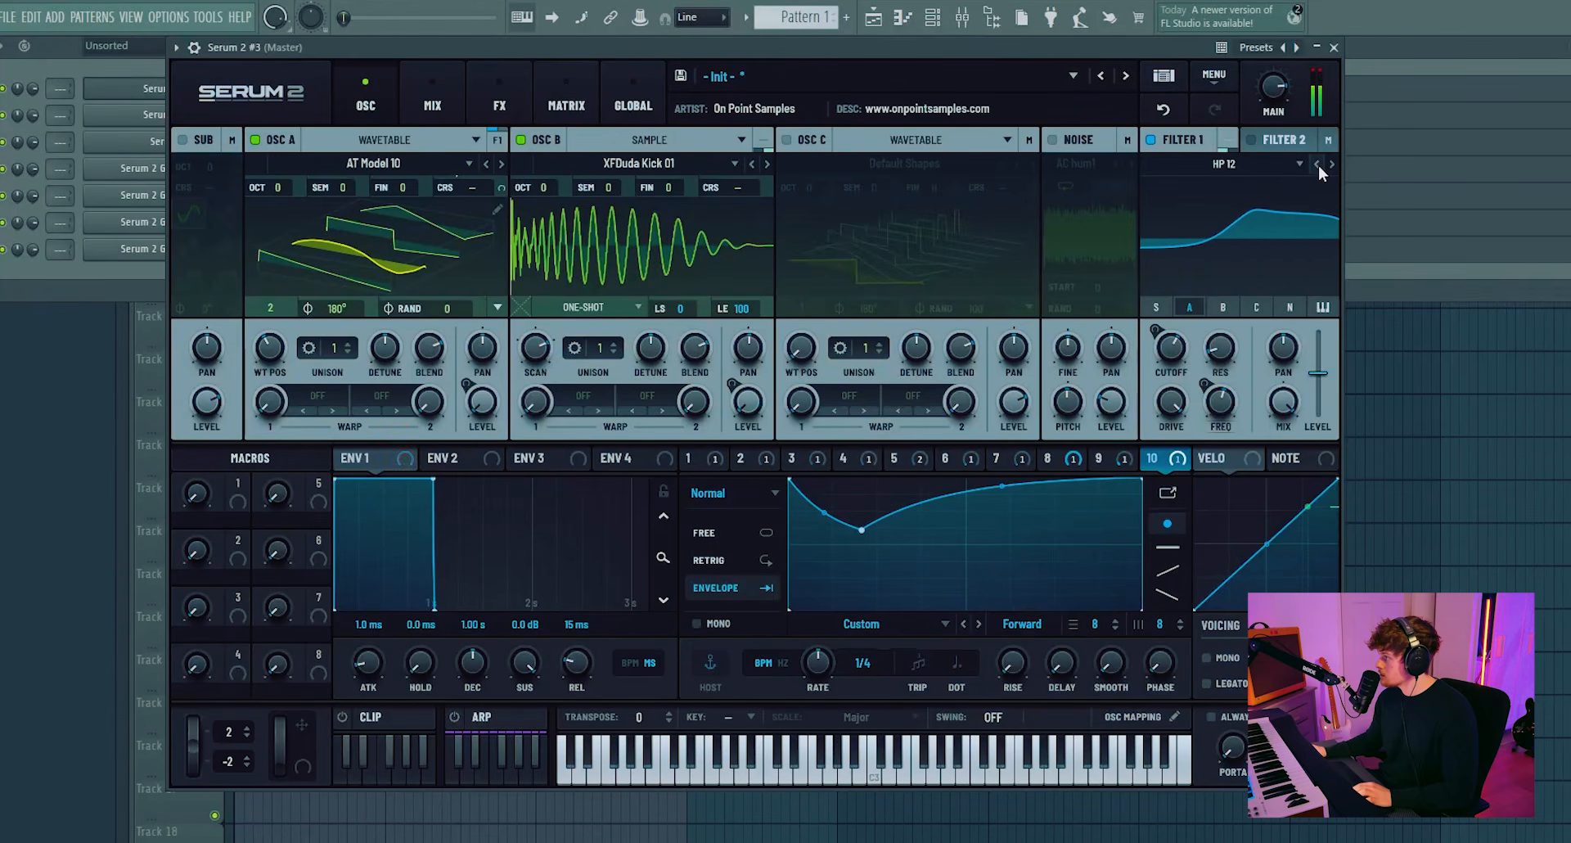
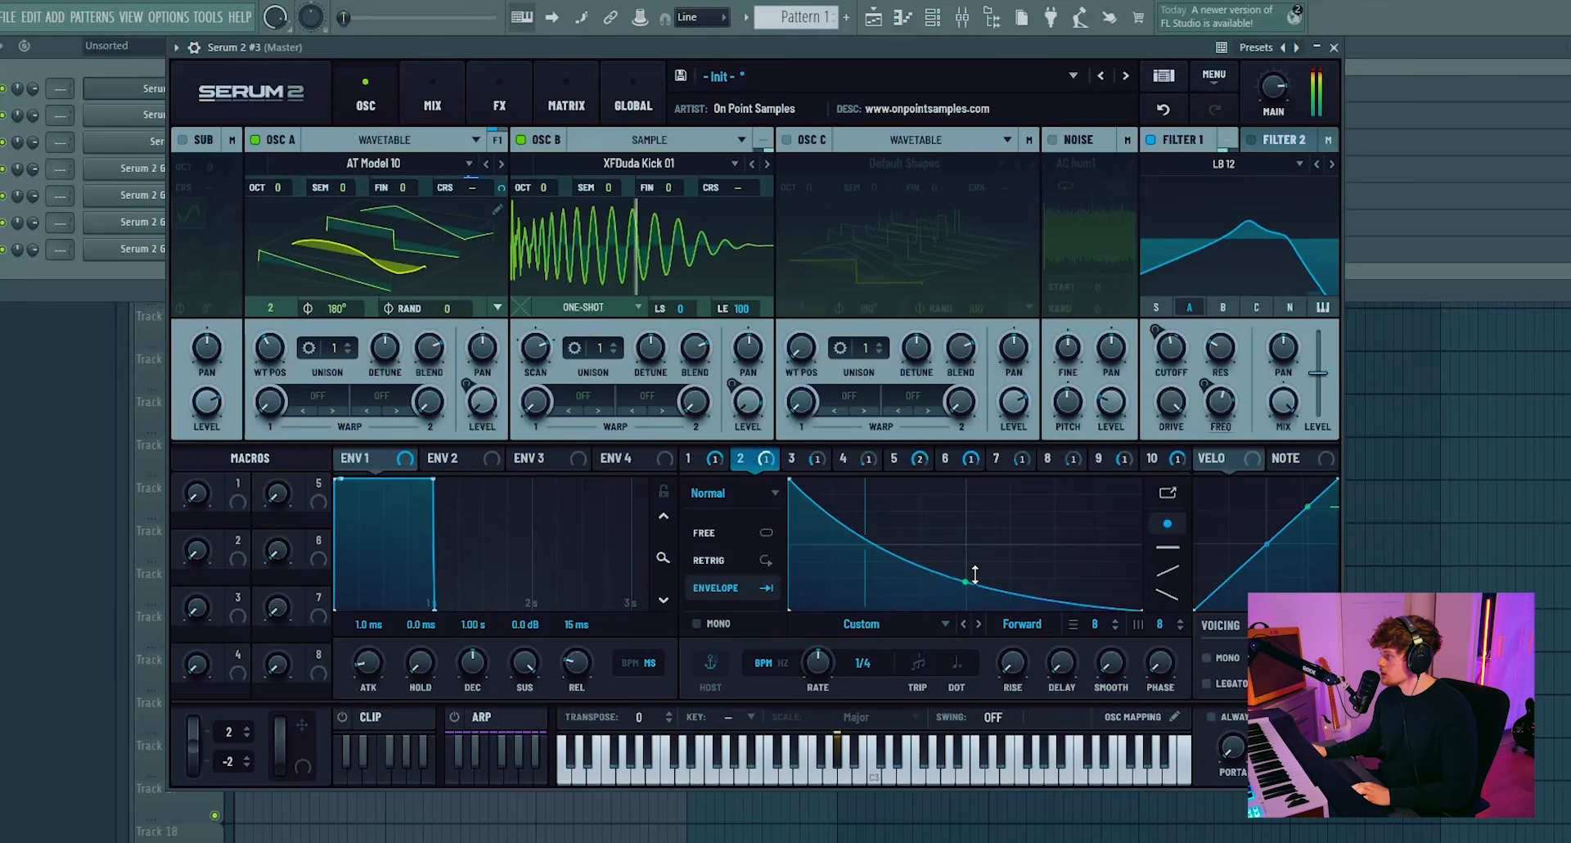
# - Reshape LFO 4 into a shallow decay across the whole cycle, with a lowered start and the former end point removed
pyautogui.click(843, 458)
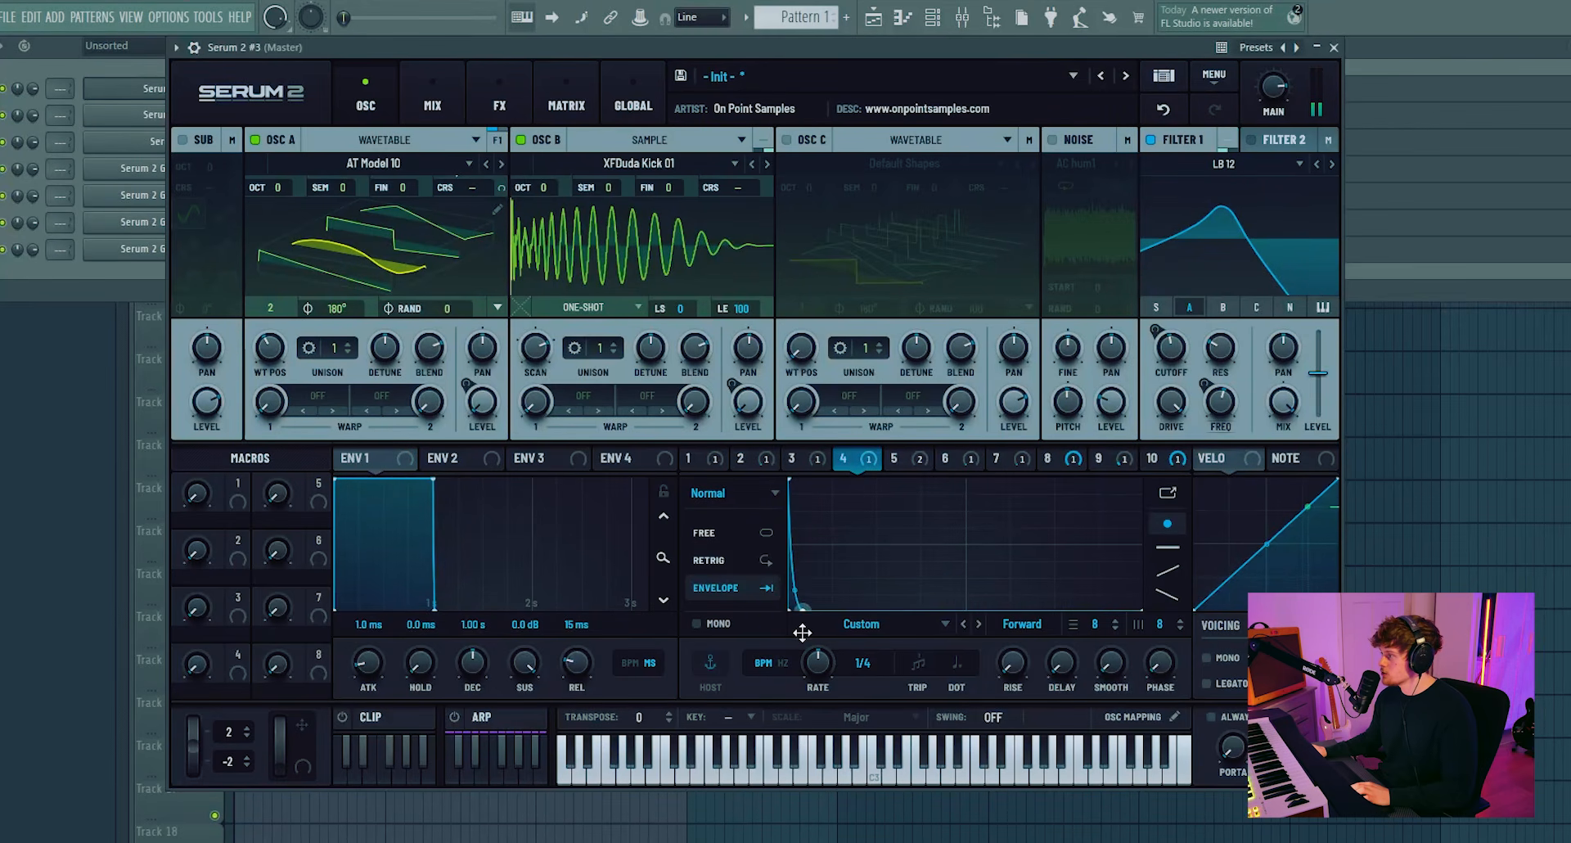
pyautogui.moveTo(802, 633); pyautogui.dragTo(984, 644)
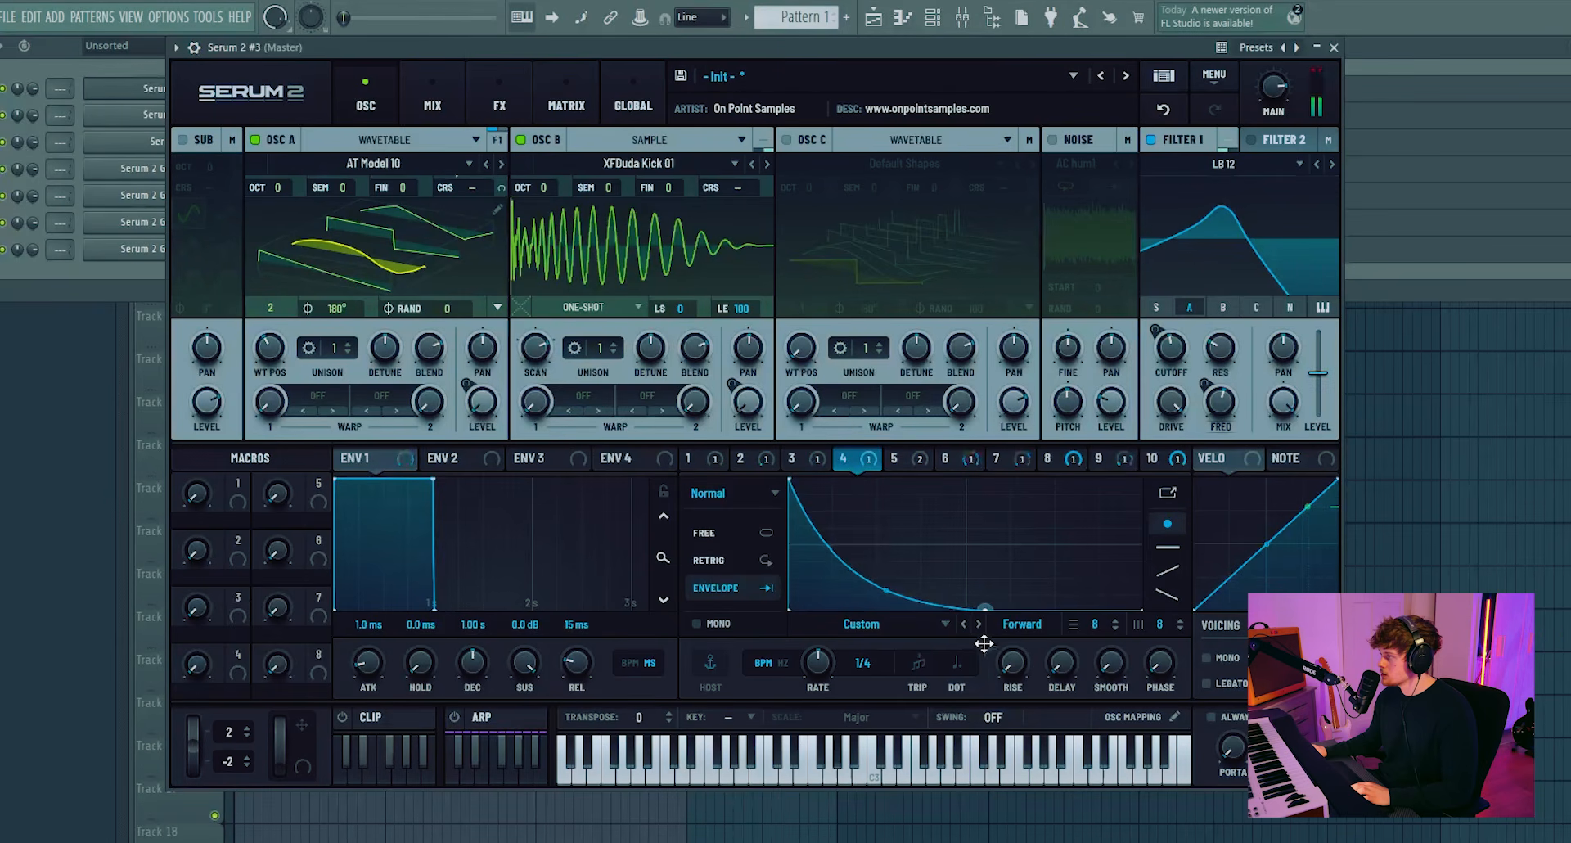
pyautogui.moveTo(790, 485); pyautogui.dragTo(780, 565)
pyautogui.doubleClick(986, 608)
pyautogui.moveTo(974, 605)
pyautogui.mouseDown()
pyautogui.moveTo(975, 574)
pyautogui.moveTo(977, 608)
pyautogui.mouseUp()
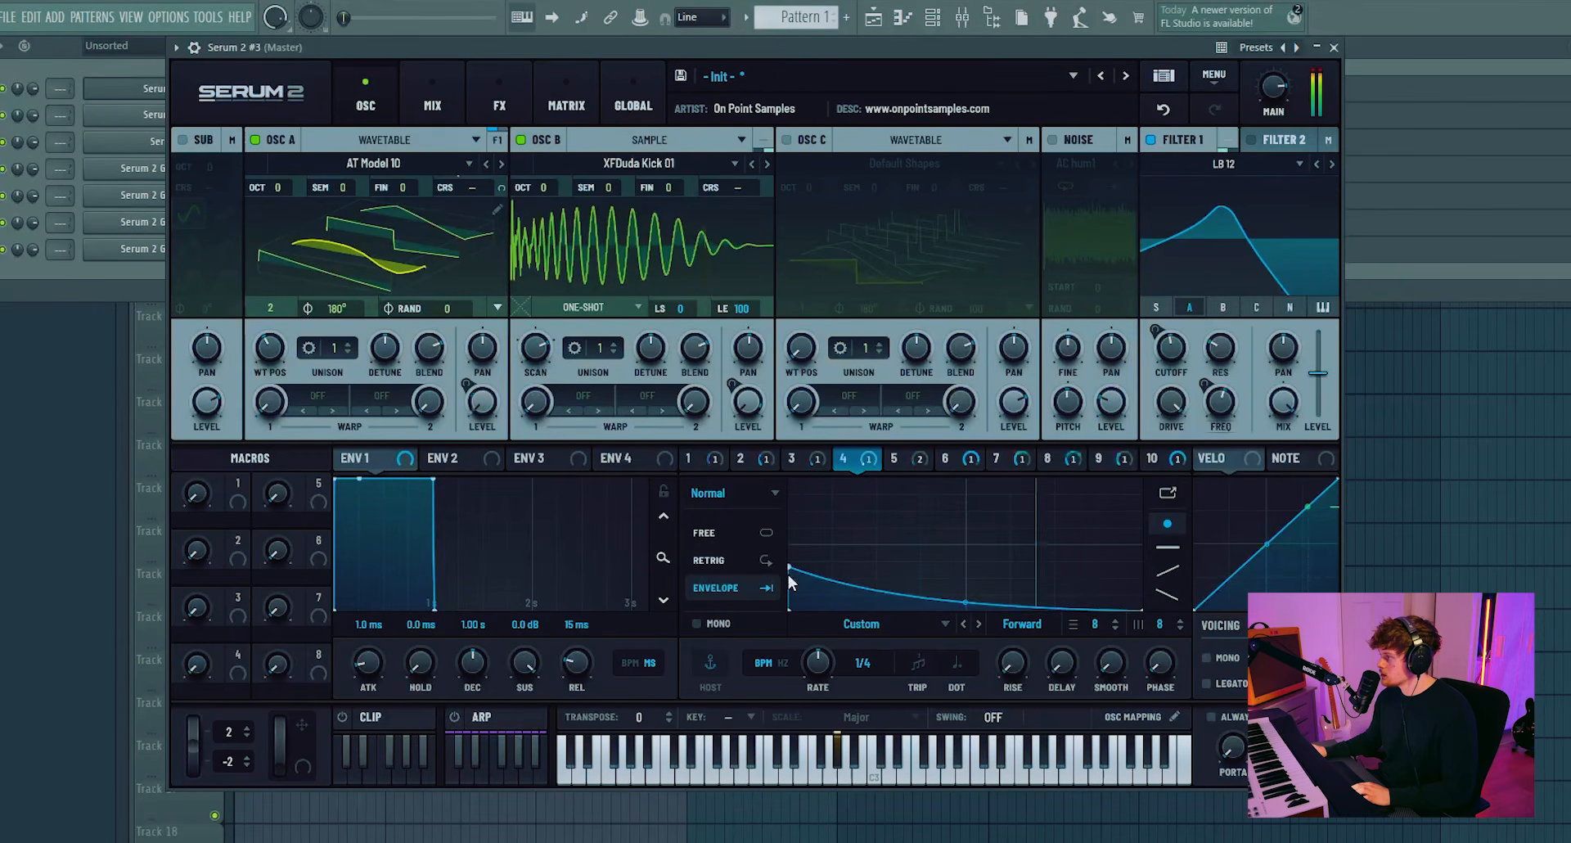
# - Raise LFO 4's start to full and add an early low point, giving a steep drop followed by a curved tail
pyautogui.moveTo(788, 572); pyautogui.dragTo(767, 473)
pyautogui.doubleClick(807, 532)
pyautogui.moveTo(807, 532); pyautogui.dragTo(799, 596)
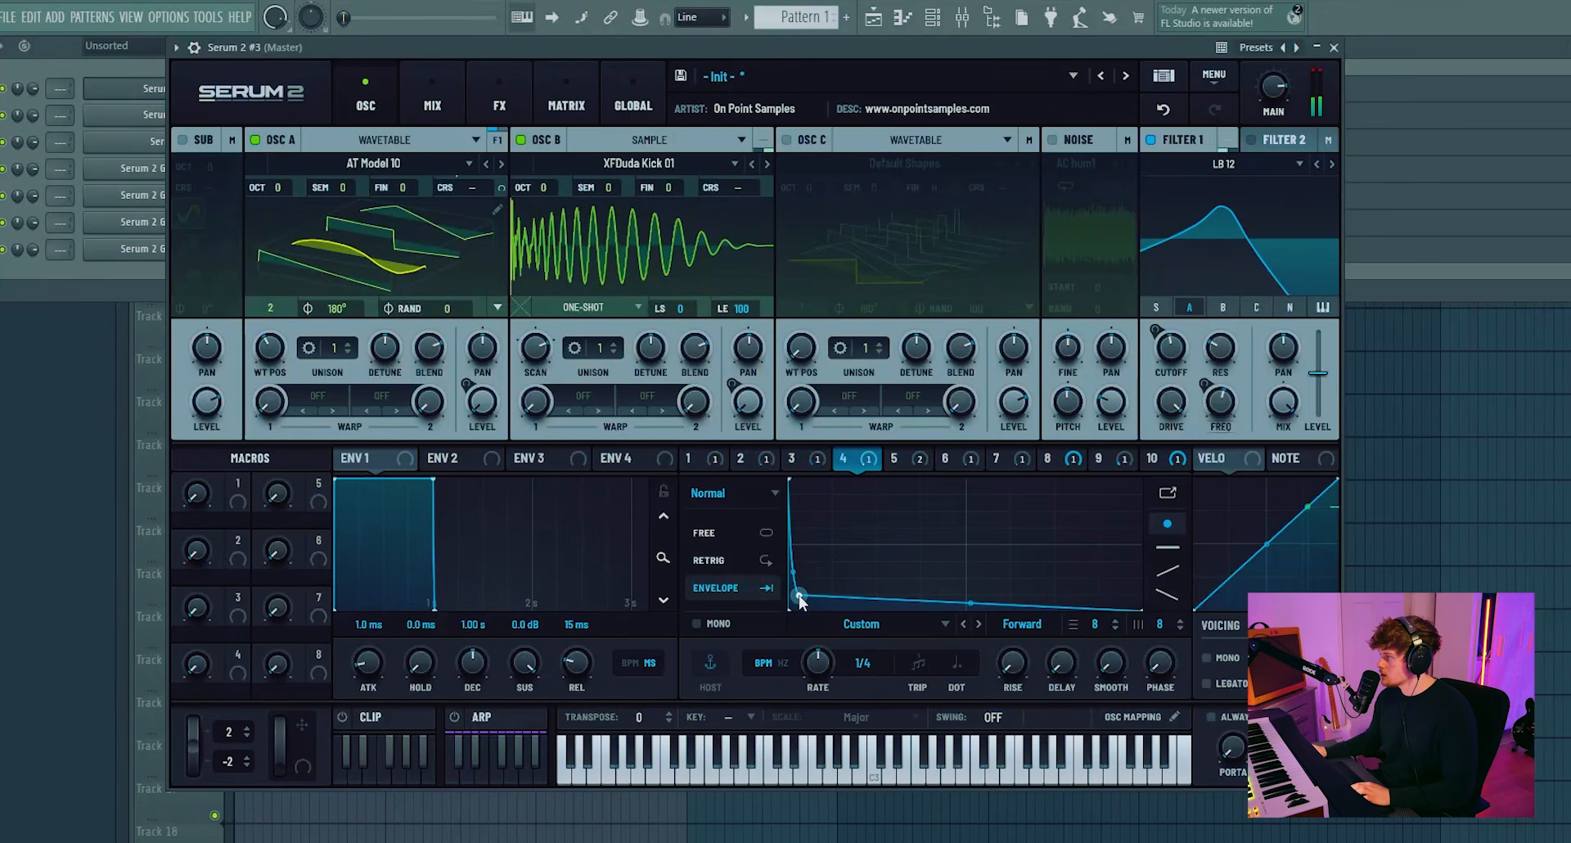
pyautogui.moveTo(949, 600); pyautogui.dragTo(956, 616)
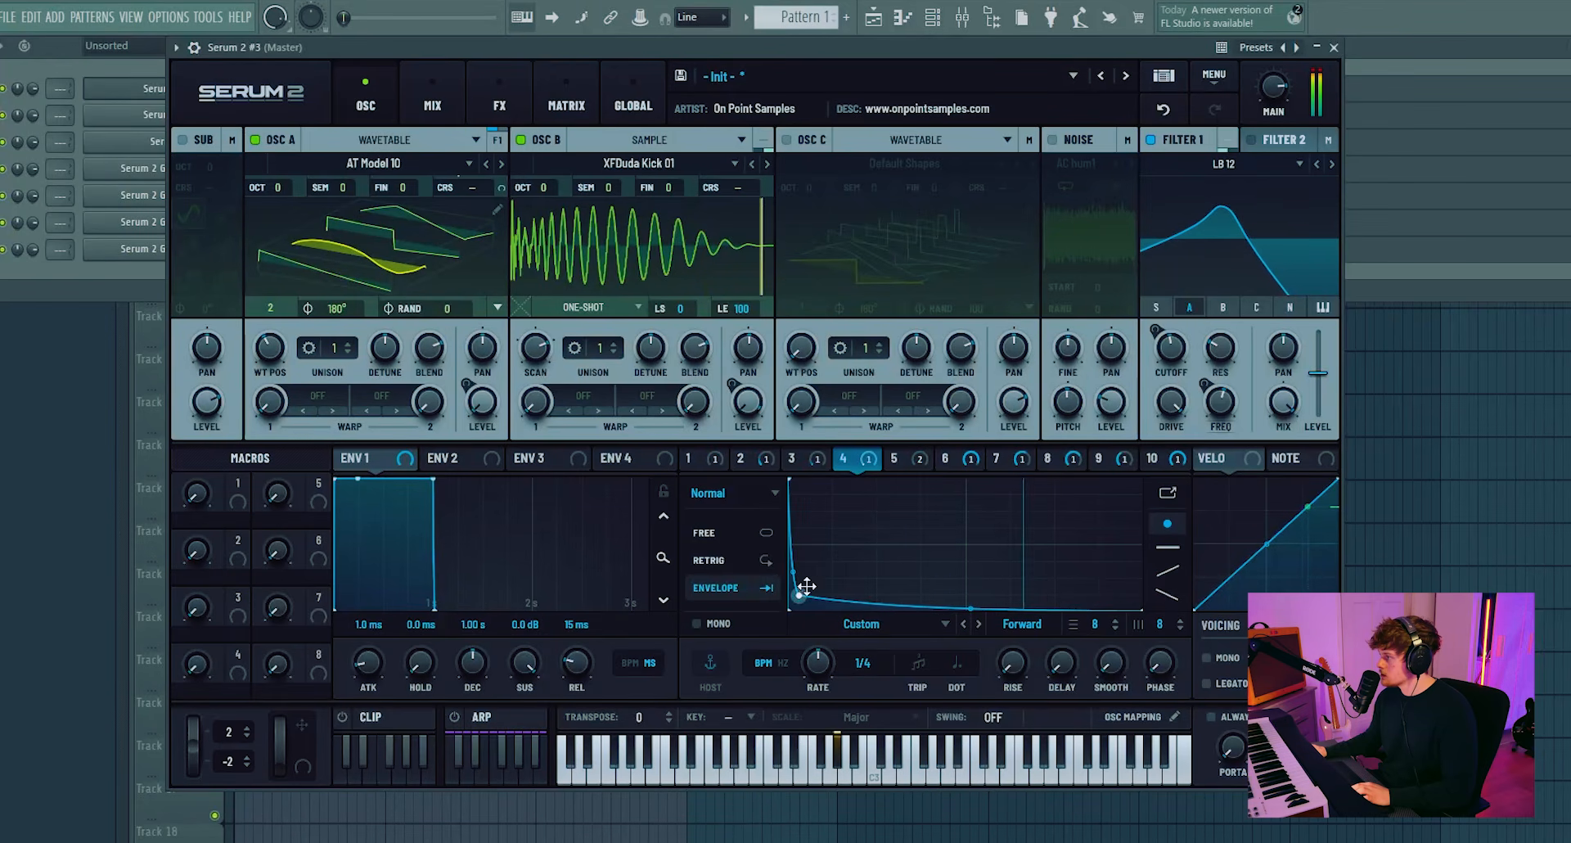
# - Lengthen LFO 5's final decay by moving its end point late in the cycle, and adjust Filter 1's cutoff
pyautogui.click(906, 465)
pyautogui.moveTo(956, 608); pyautogui.dragTo(1089, 652)
pyautogui.moveTo(1184, 316); pyautogui.dragTo(1237, 262)
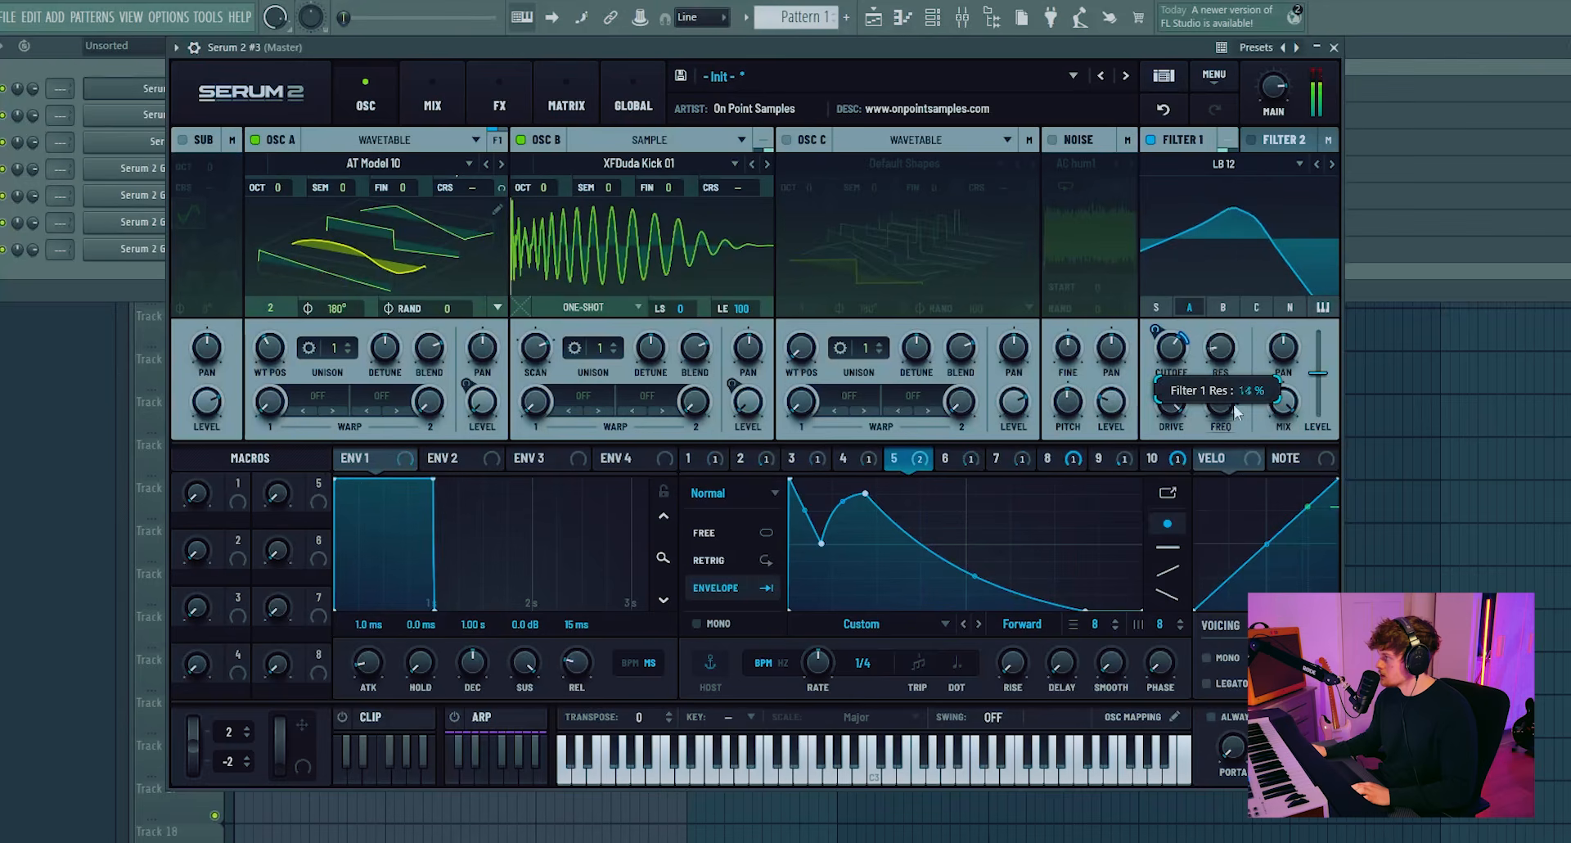
# - Add another Filter at the start of the Main-bus effects chain and set its type to Combs
pyautogui.click(499, 105)
pyautogui.click(194, 174)
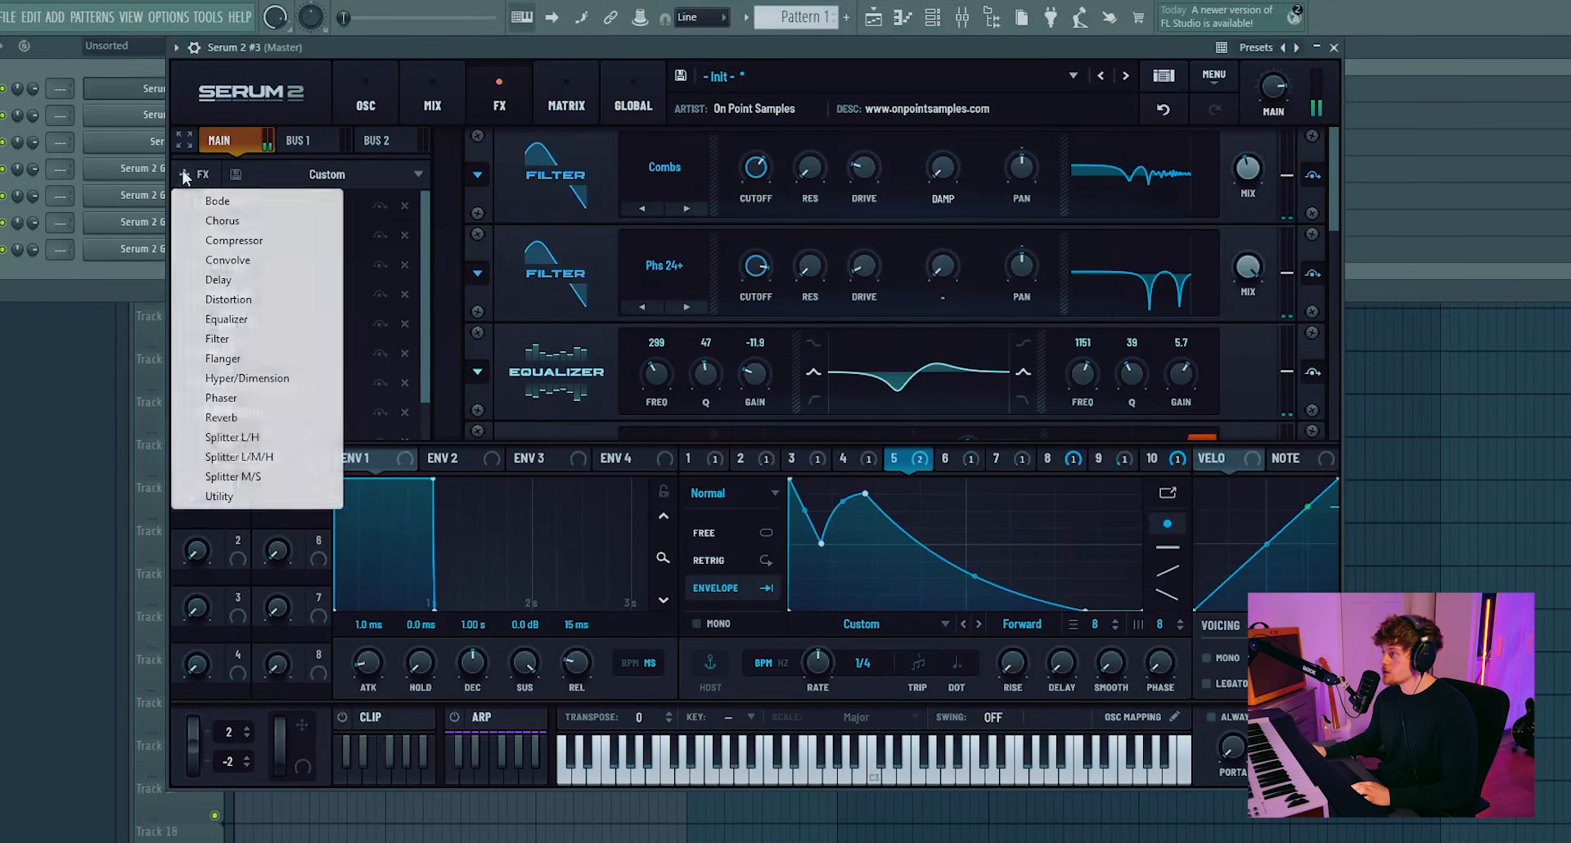
pyautogui.click(226, 349)
pyautogui.moveTo(244, 431); pyautogui.dragTo(273, 201)
pyautogui.click(676, 168)
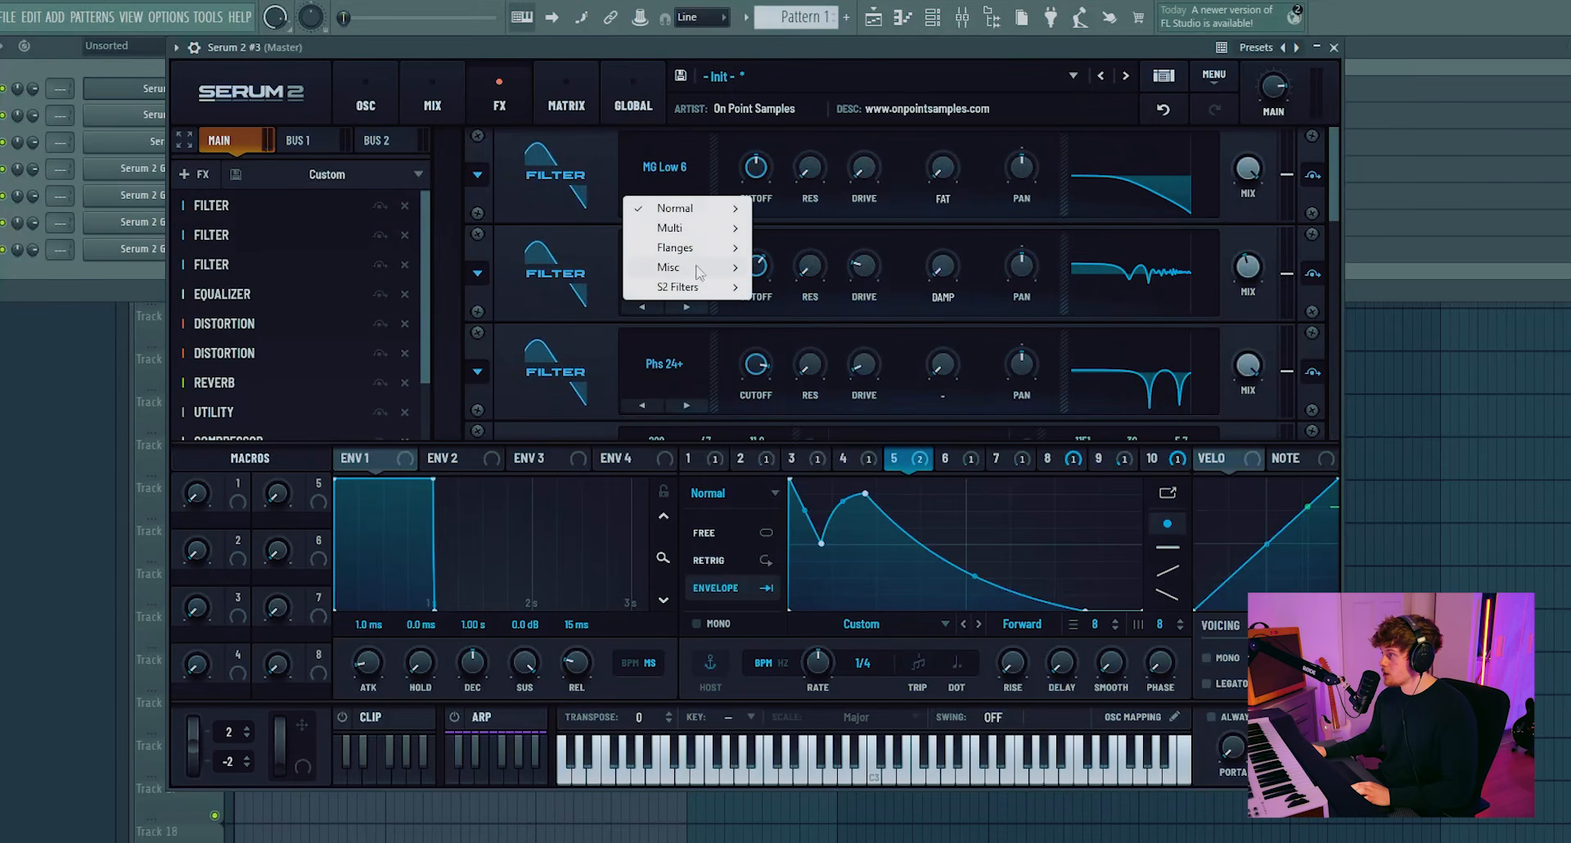
pyautogui.moveTo(697, 269)
pyautogui.click(798, 443)
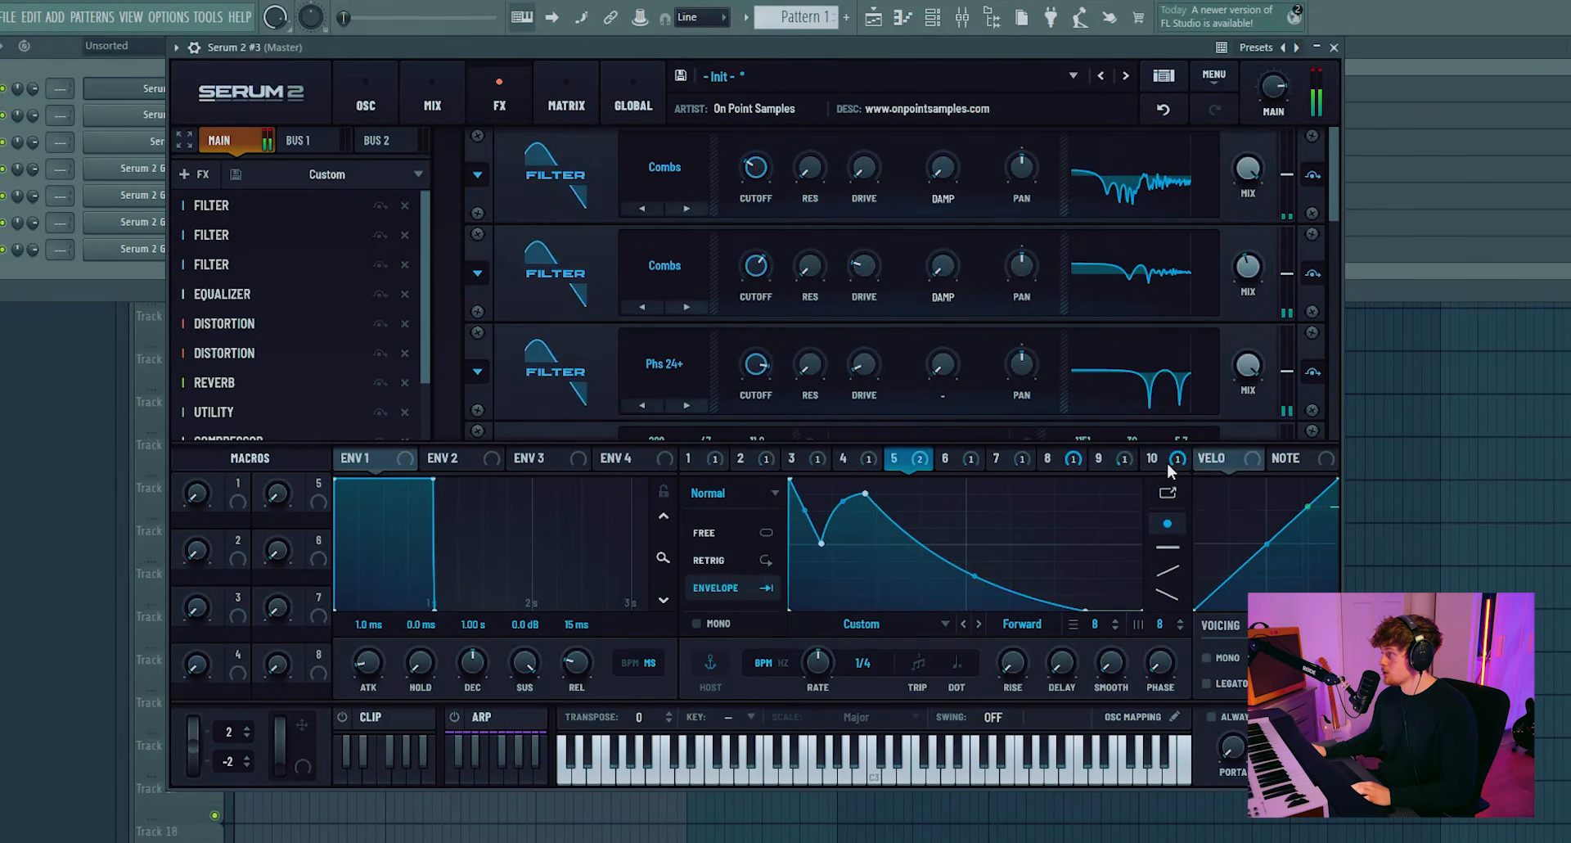
# - Modulate the mix of the first Main-bus comb filter with LFO 5 and adjust the modulation depth
pyautogui.click(969, 466)
pyautogui.click(873, 461)
pyautogui.click(902, 463)
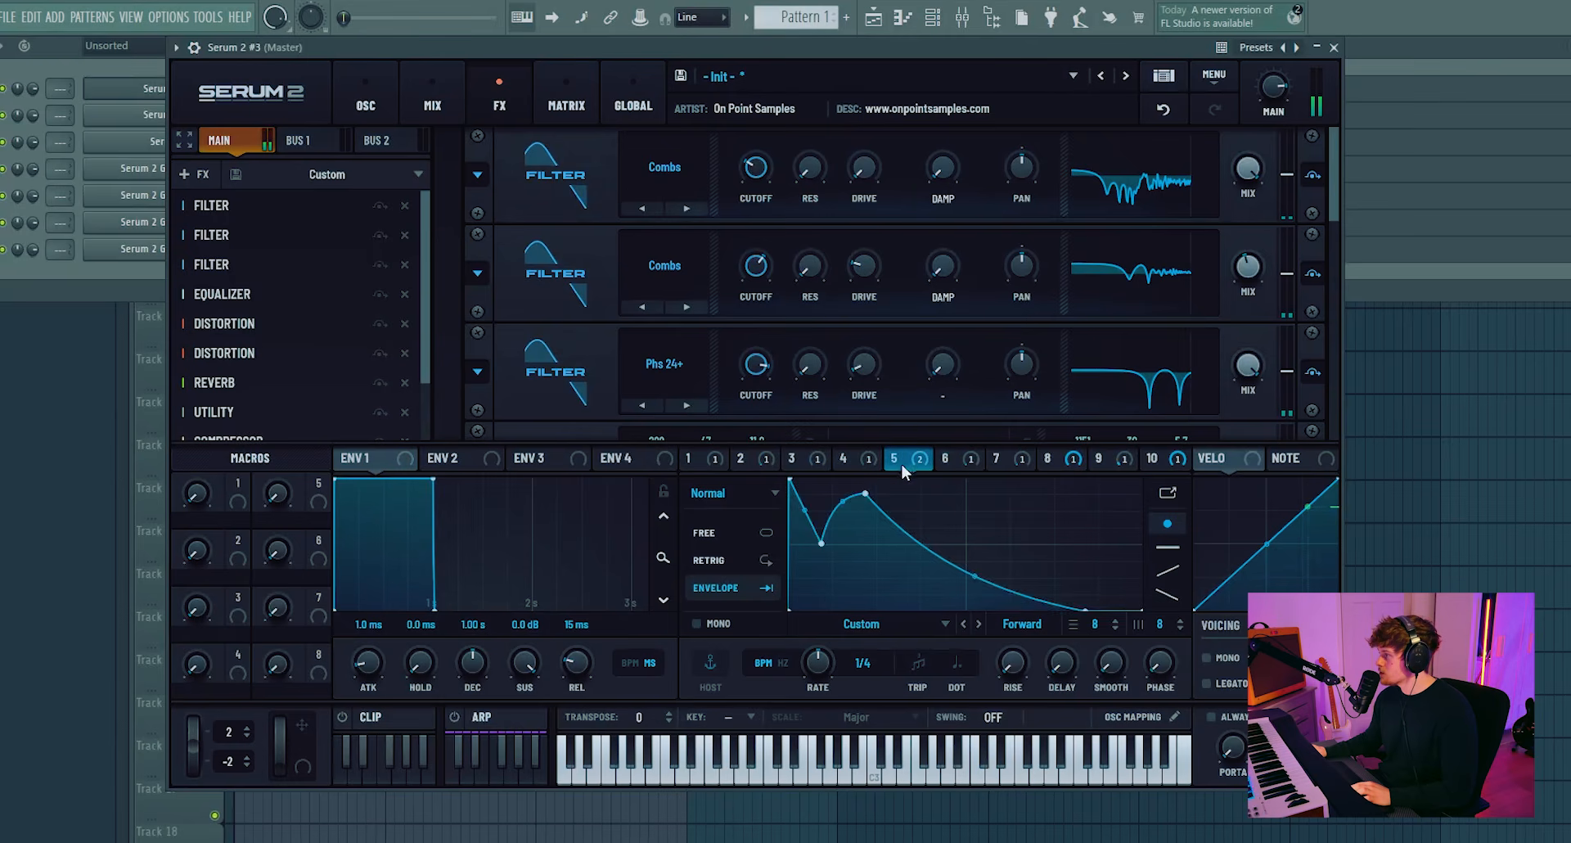
pyautogui.moveTo(895, 461); pyautogui.dragTo(1248, 170)
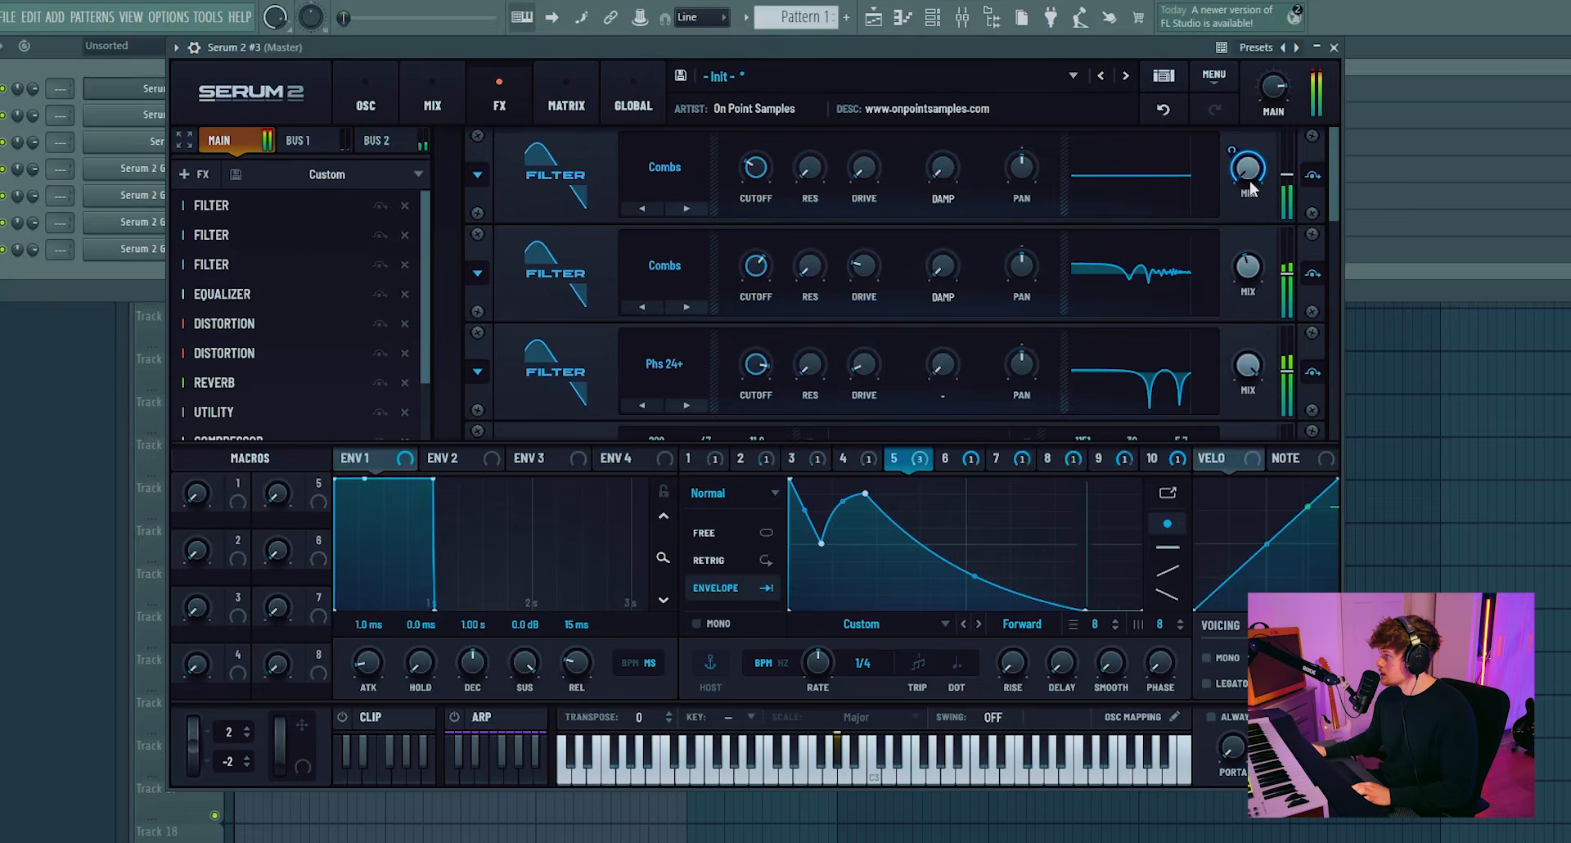
pyautogui.moveTo(1229, 149)
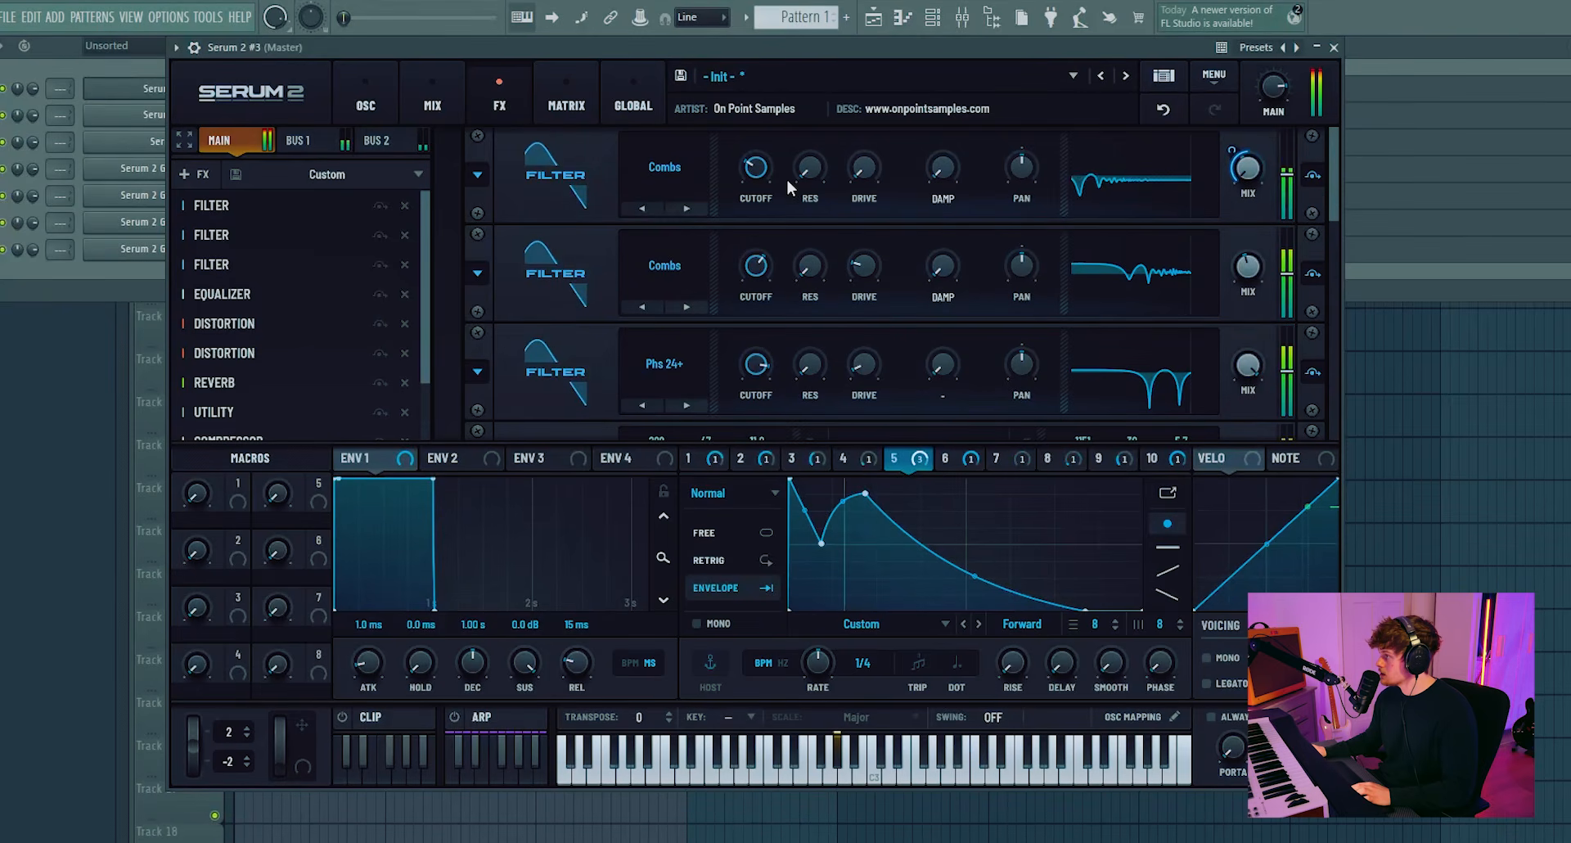
# - Raise the first comb filter's resonance, set its drive to 38% and its cutoff to about 2404 Hz
pyautogui.moveTo(755, 169); pyautogui.dragTo(769, 115)
pyautogui.moveTo(812, 170); pyautogui.dragTo(803, 51)
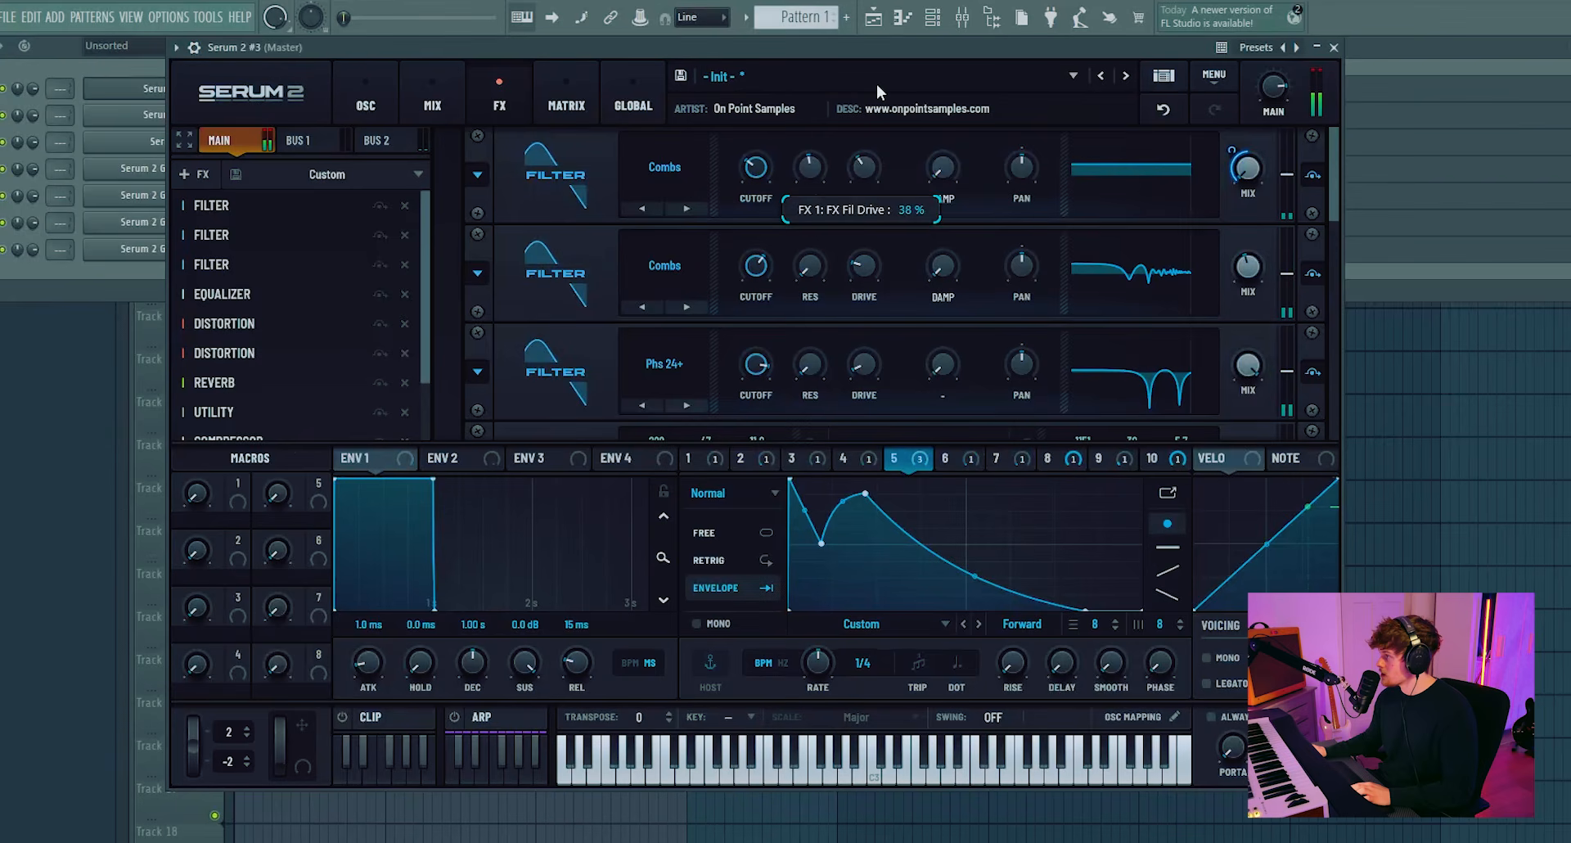
pyautogui.moveTo(753, 171); pyautogui.dragTo(763, 98)
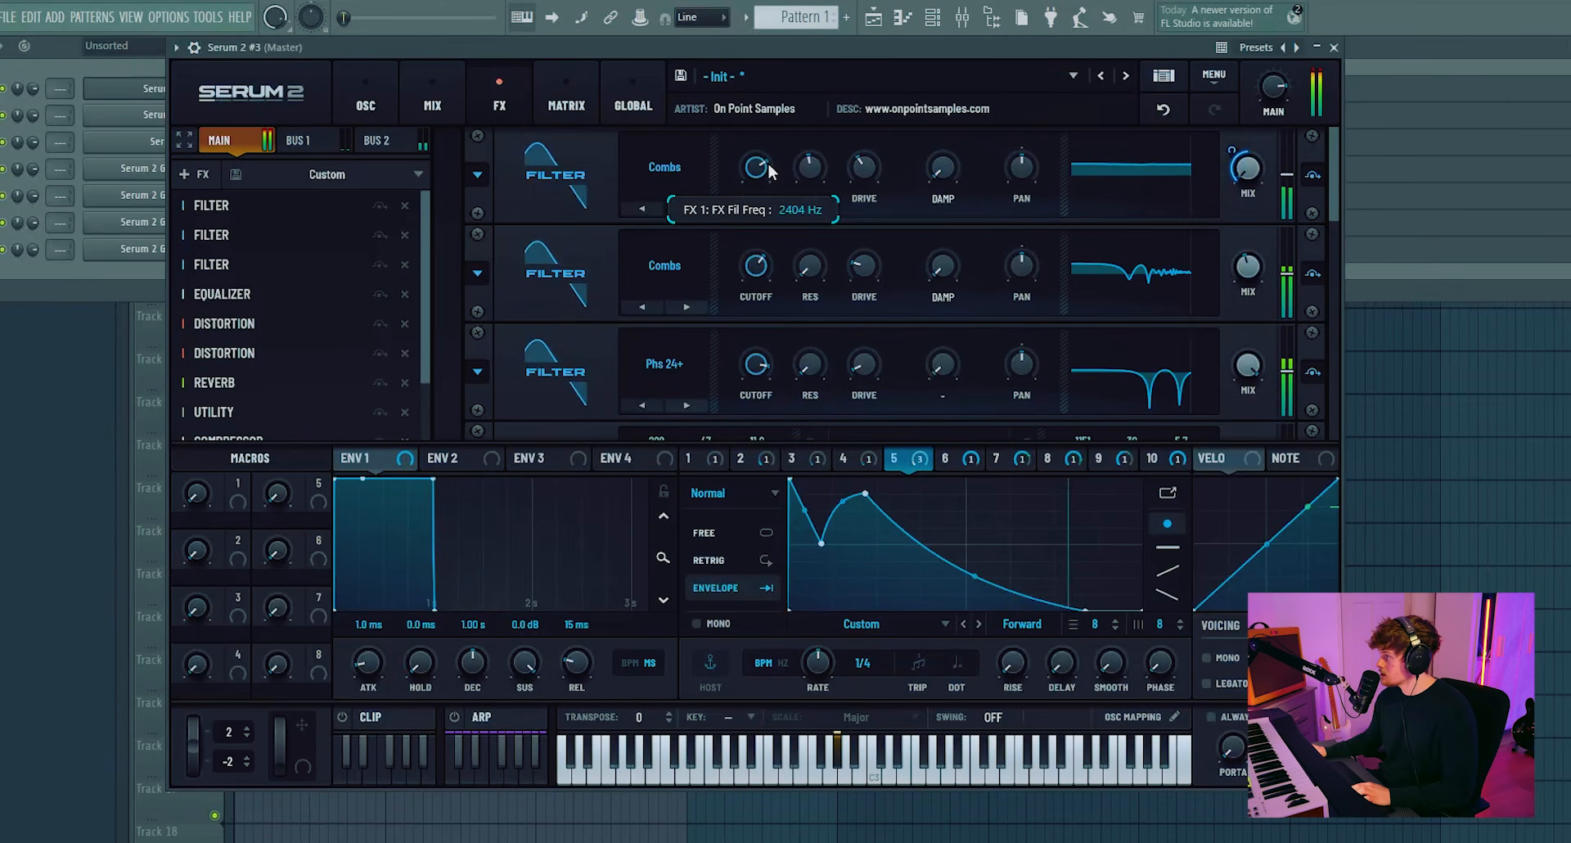
# - Change the first Main-bus filter's type to Reverb and set its cutoff to about 1647 Hz
pyautogui.moveTo(769, 165); pyautogui.dragTo(809, 208)
pyautogui.moveTo(755, 169); pyautogui.dragTo(755, 218)
pyautogui.moveTo(758, 168); pyautogui.dragTo(761, 209)
pyautogui.moveTo(756, 168); pyautogui.dragTo(808, 205)
pyautogui.moveTo(755, 169); pyautogui.dragTo(780, 106)
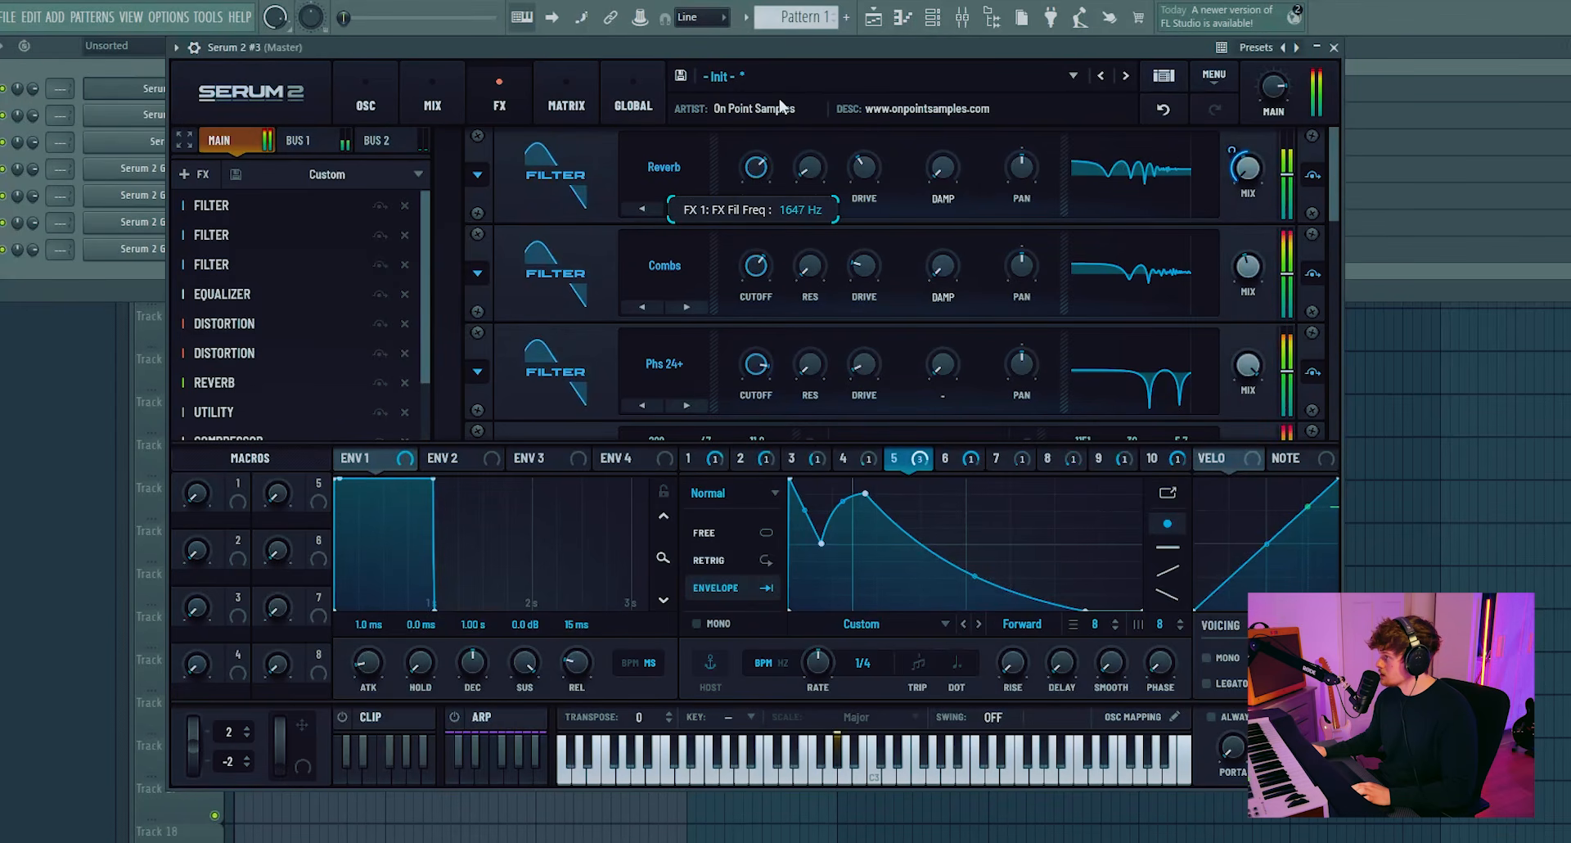
# - Add another Filter at the start of the Main-bus effects chain and set its type to Diffusor
pyautogui.click(202, 174)
pyautogui.click(240, 319)
pyautogui.moveTo(264, 377); pyautogui.dragTo(313, 200)
pyautogui.click(687, 275)
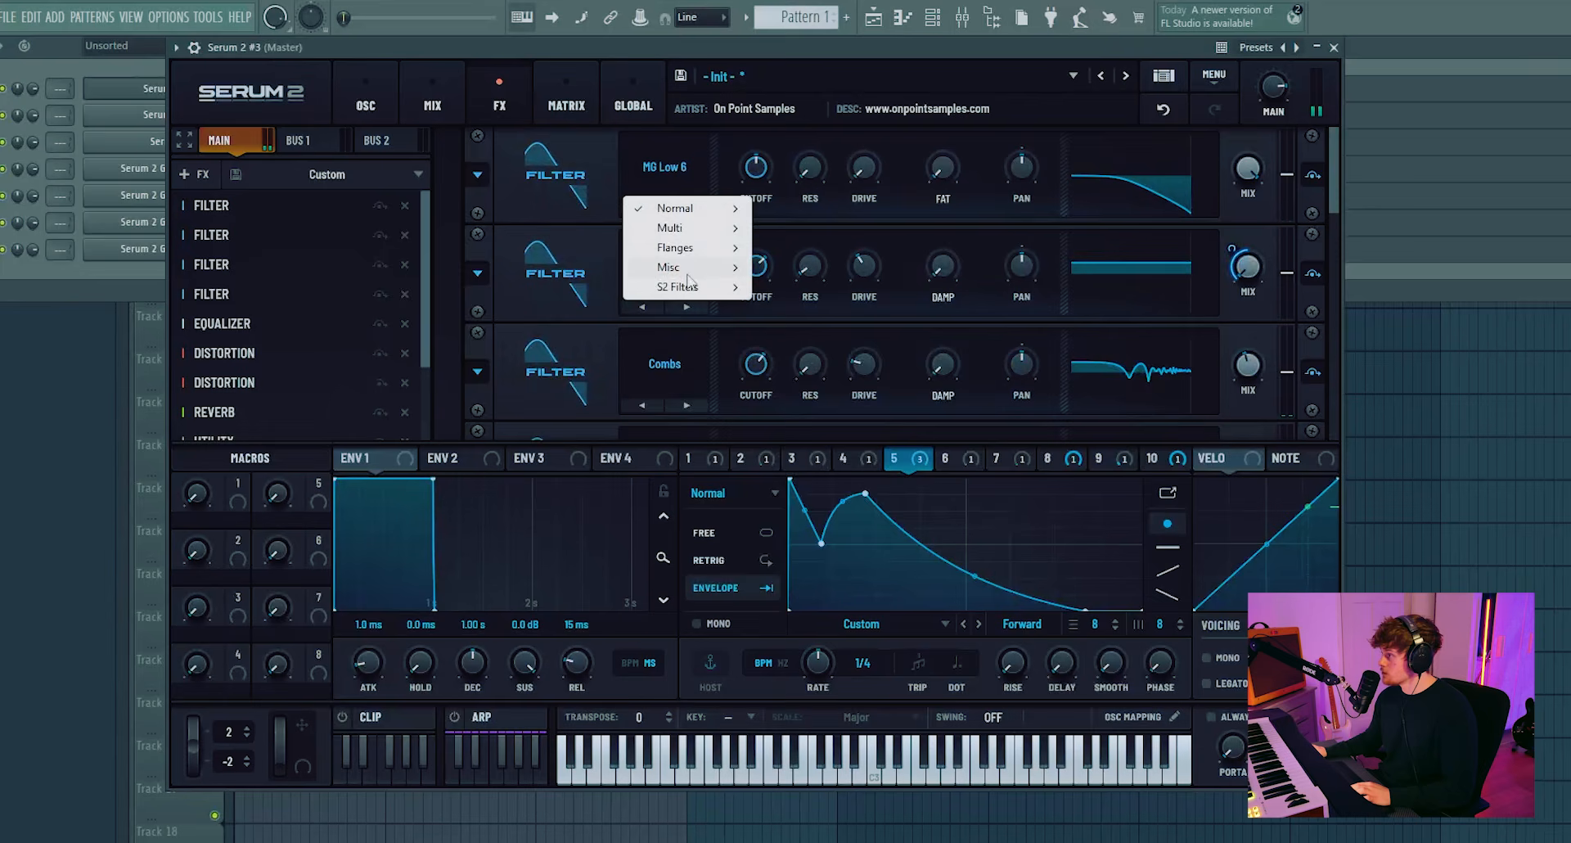
pyautogui.moveTo(691, 287)
pyautogui.click(802, 325)
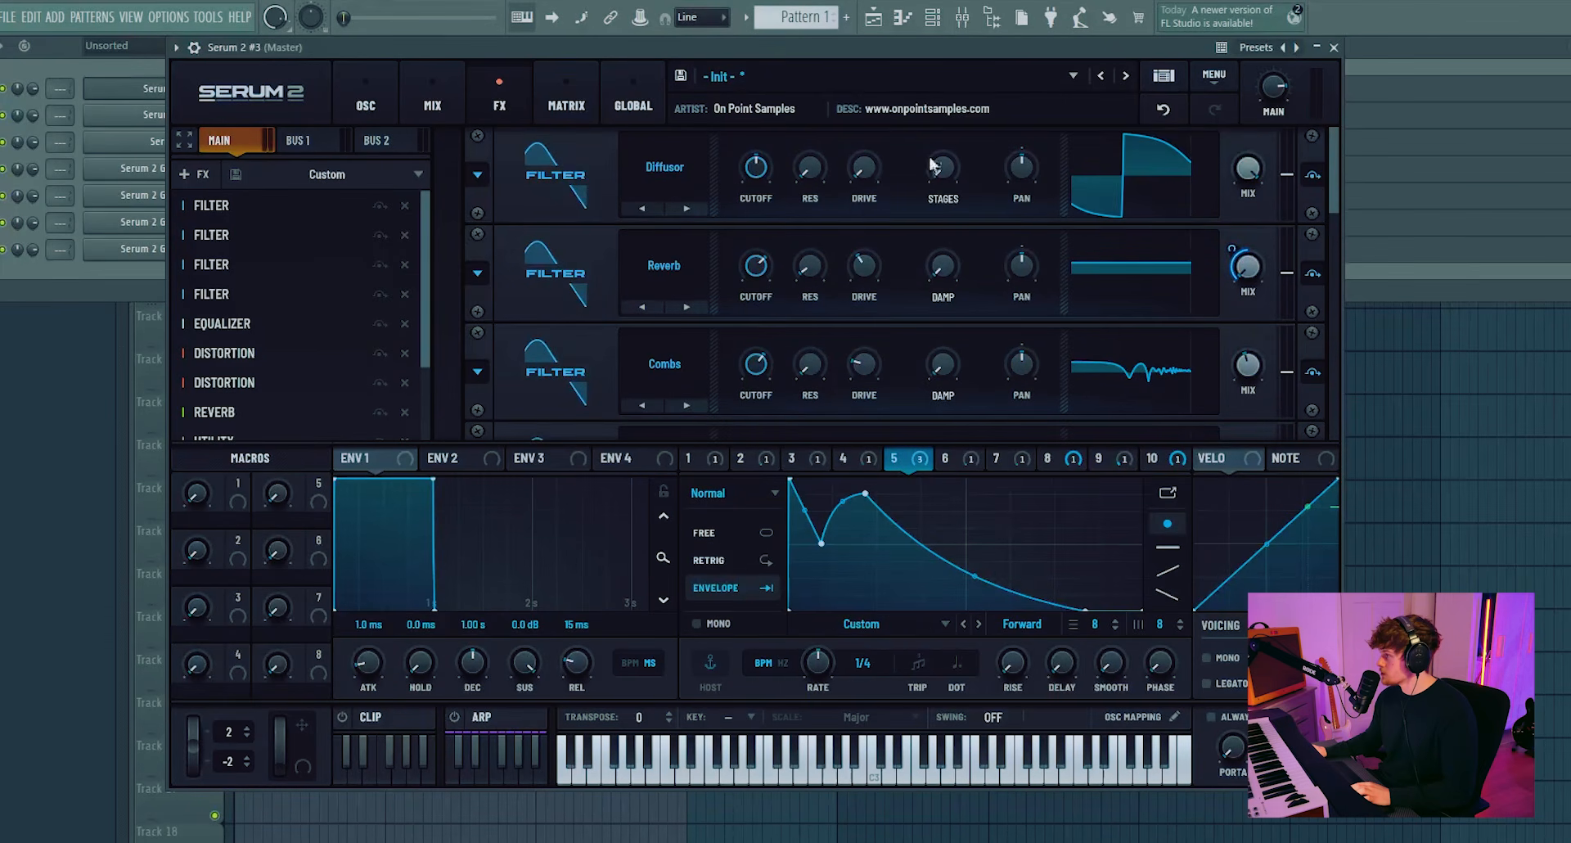
# - Raise the Diffusor filter's stages and adjust its cutoff
pyautogui.moveTo(932, 161); pyautogui.dragTo(936, 113)
pyautogui.moveTo(759, 176)
pyautogui.mouseDown()
pyautogui.moveTo(760, 159)
pyautogui.moveTo(755, 188)
pyautogui.mouseUp()
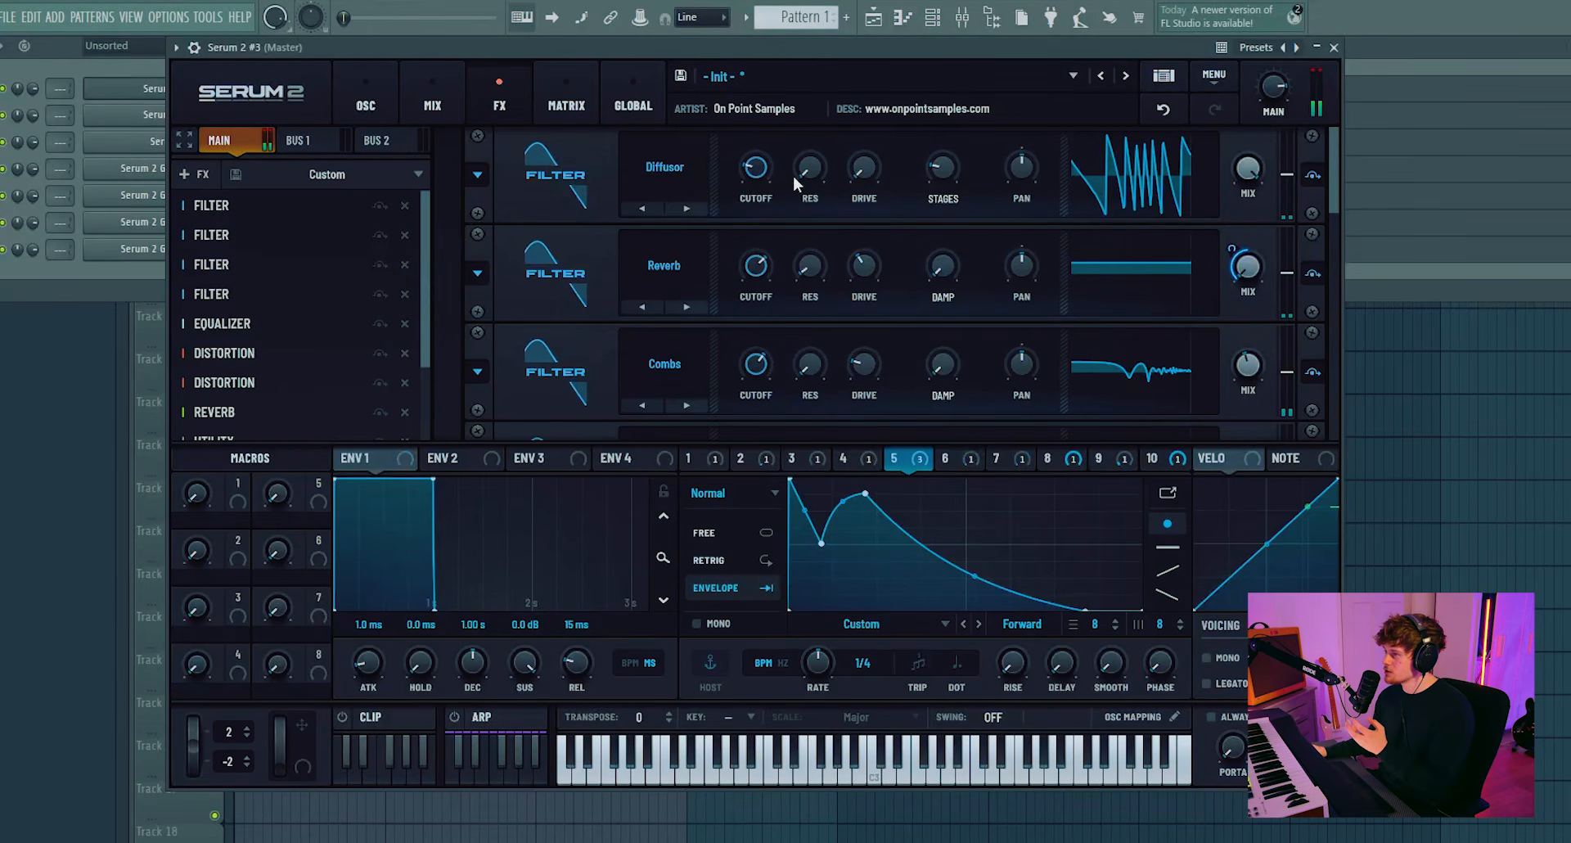
pyautogui.moveTo(772, 171); pyautogui.dragTo(789, 81)
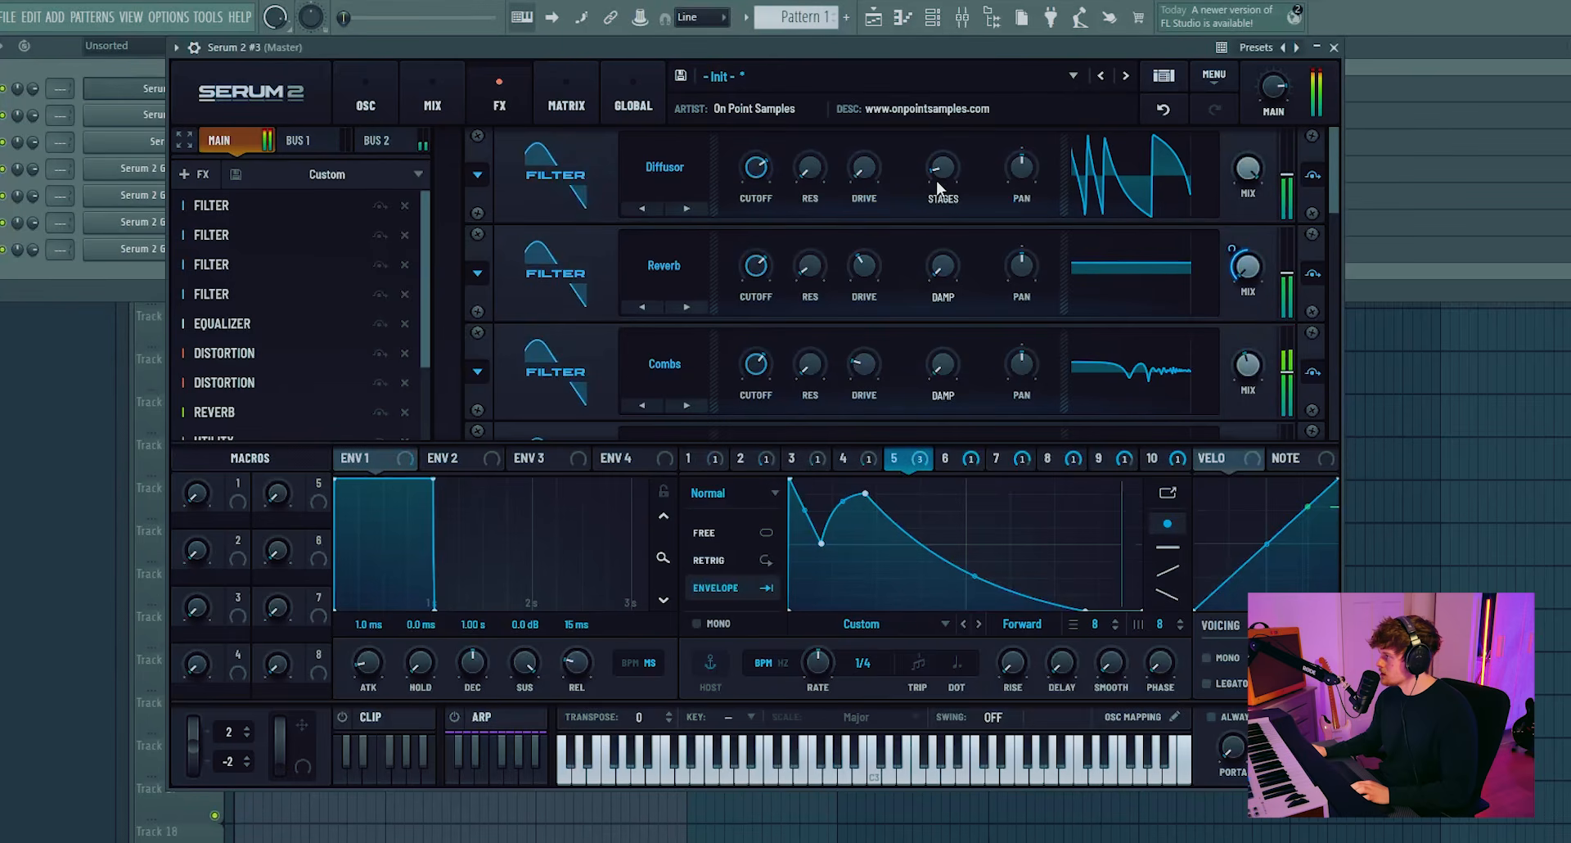
pyautogui.moveTo(757, 166); pyautogui.dragTo(757, 170)
# - Add a Distortion after the second Main-bus filter, set its type to Diode 2 and its drive to 17%
pyautogui.click(197, 174)
pyautogui.click(217, 297)
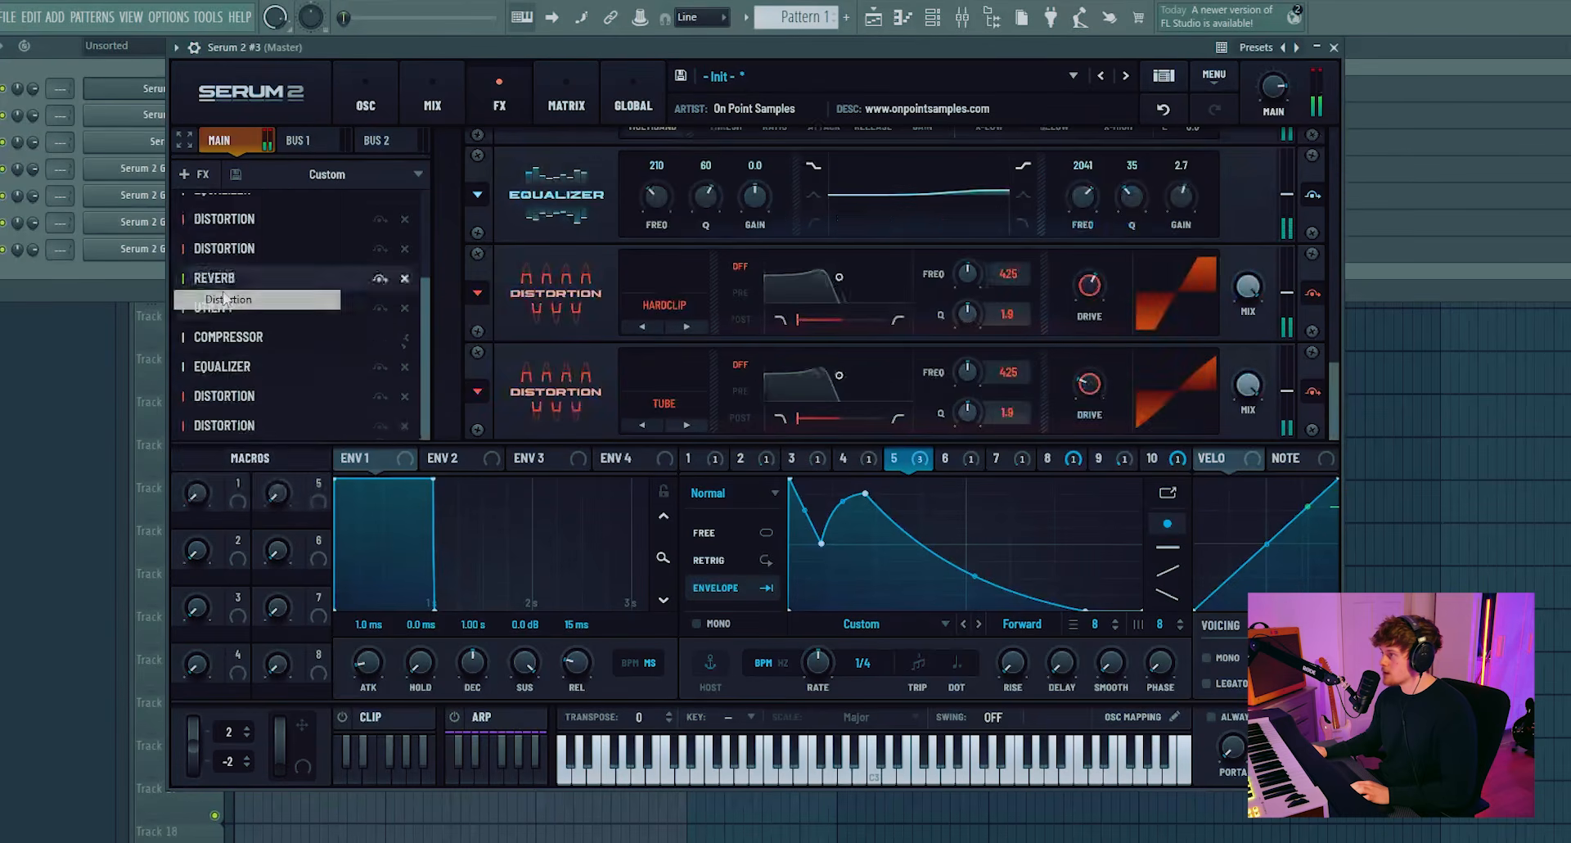
pyautogui.moveTo(241, 421); pyautogui.dragTo(278, 261)
pyautogui.click(663, 187)
pyautogui.click(665, 282)
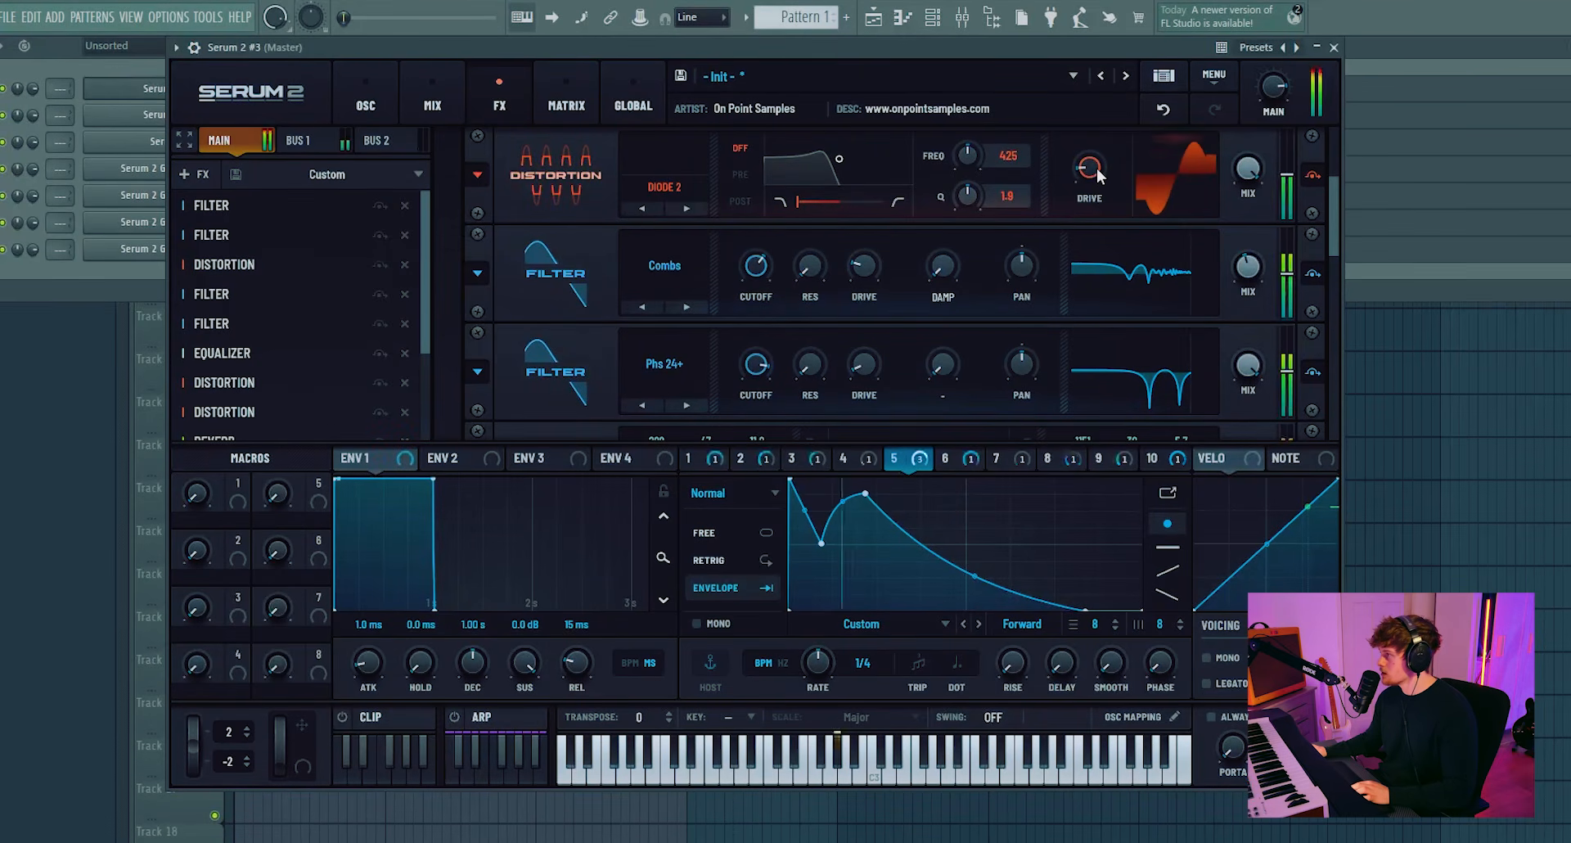
pyautogui.moveTo(1098, 168); pyautogui.dragTo(1100, 157)
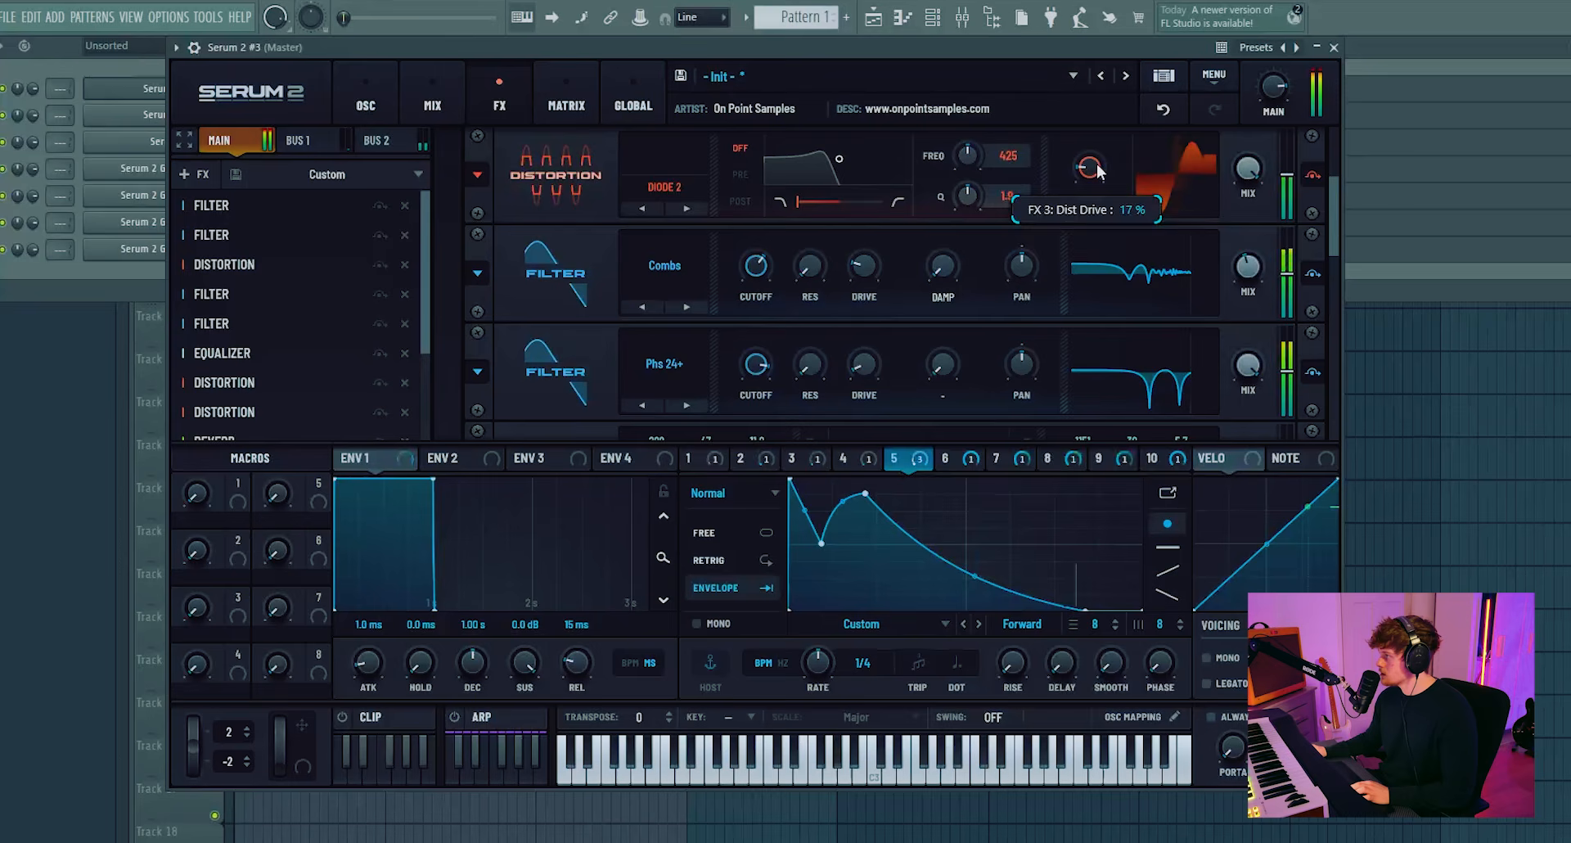
# - On Bus 2, set the low band of the equalizer before the compressor to 164 Hz with -18.3 dB gain
pyautogui.click(376, 140)
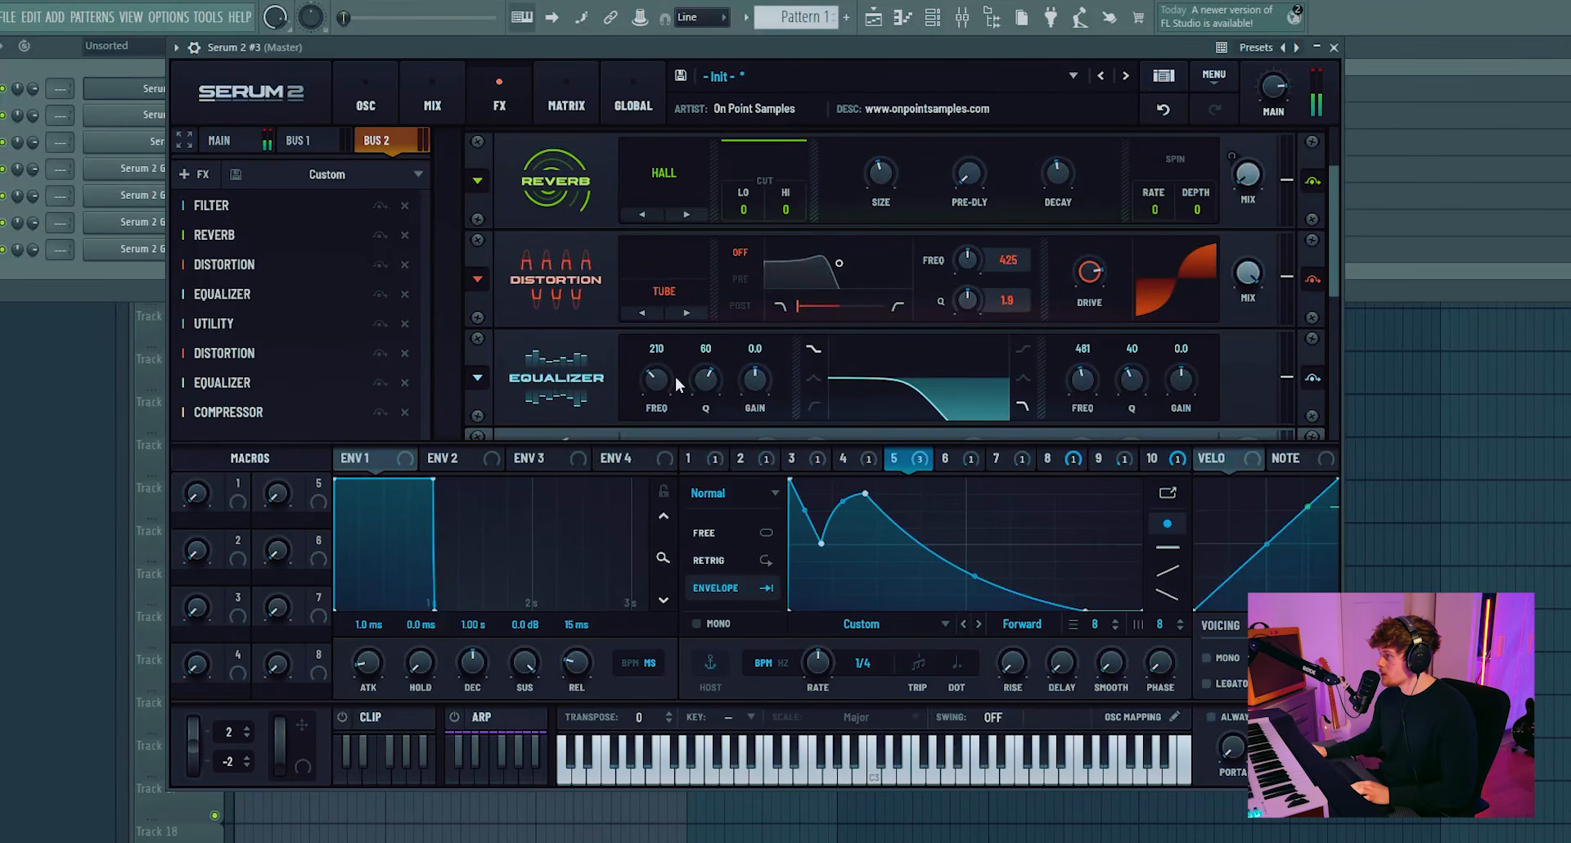
pyautogui.scroll(-1, 709, 380)
pyautogui.scroll(-2, 1052, 241)
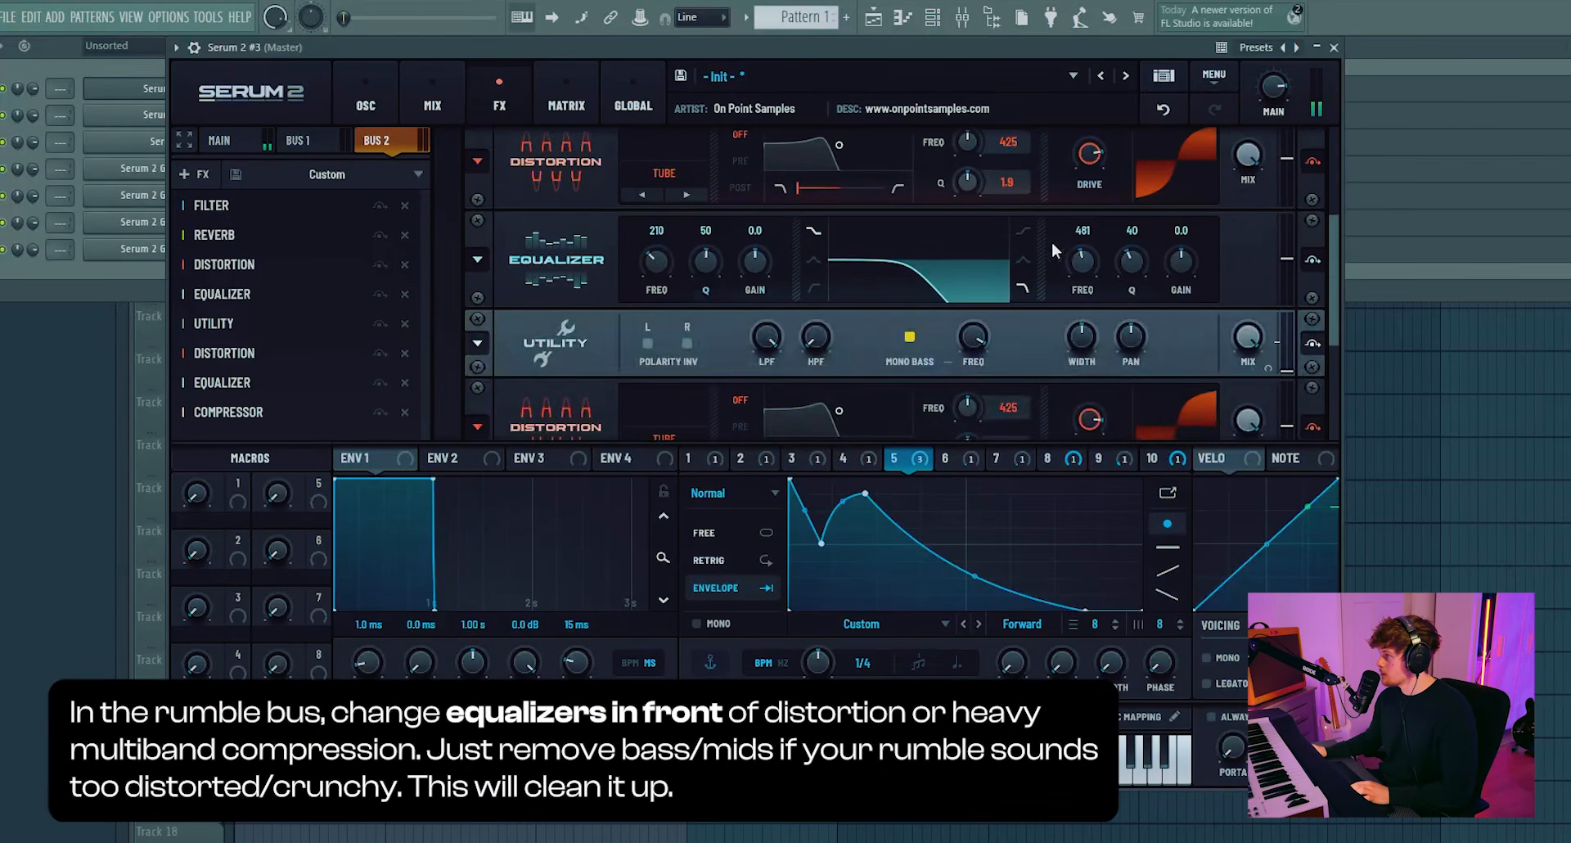
pyautogui.scroll(-2, 1052, 240)
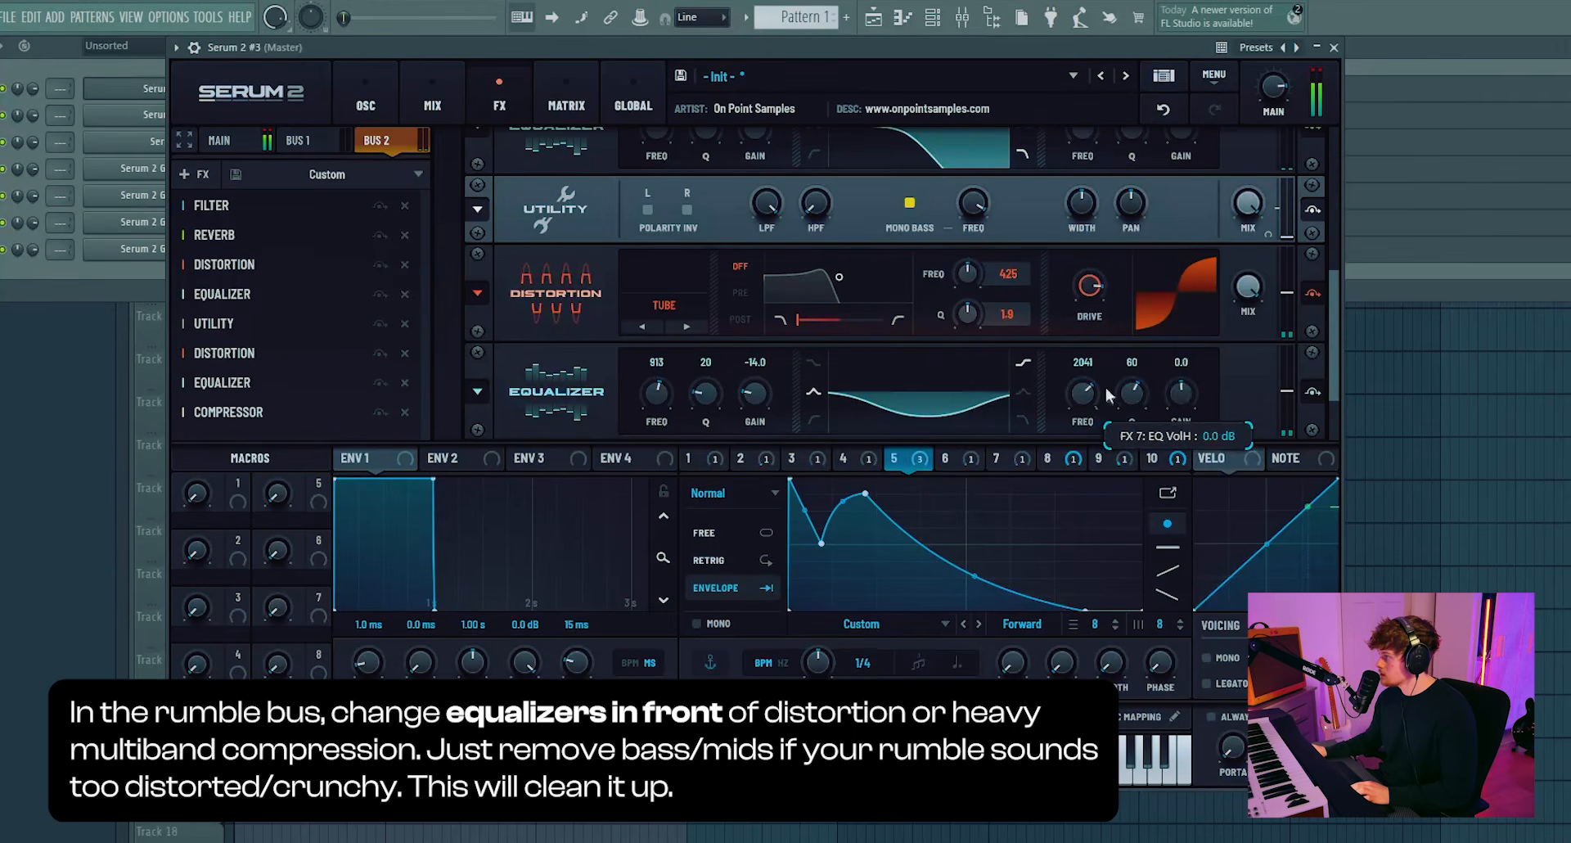
pyautogui.moveTo(743, 436); pyautogui.dragTo(742, 440)
pyautogui.moveTo(657, 389); pyautogui.dragTo(644, 437)
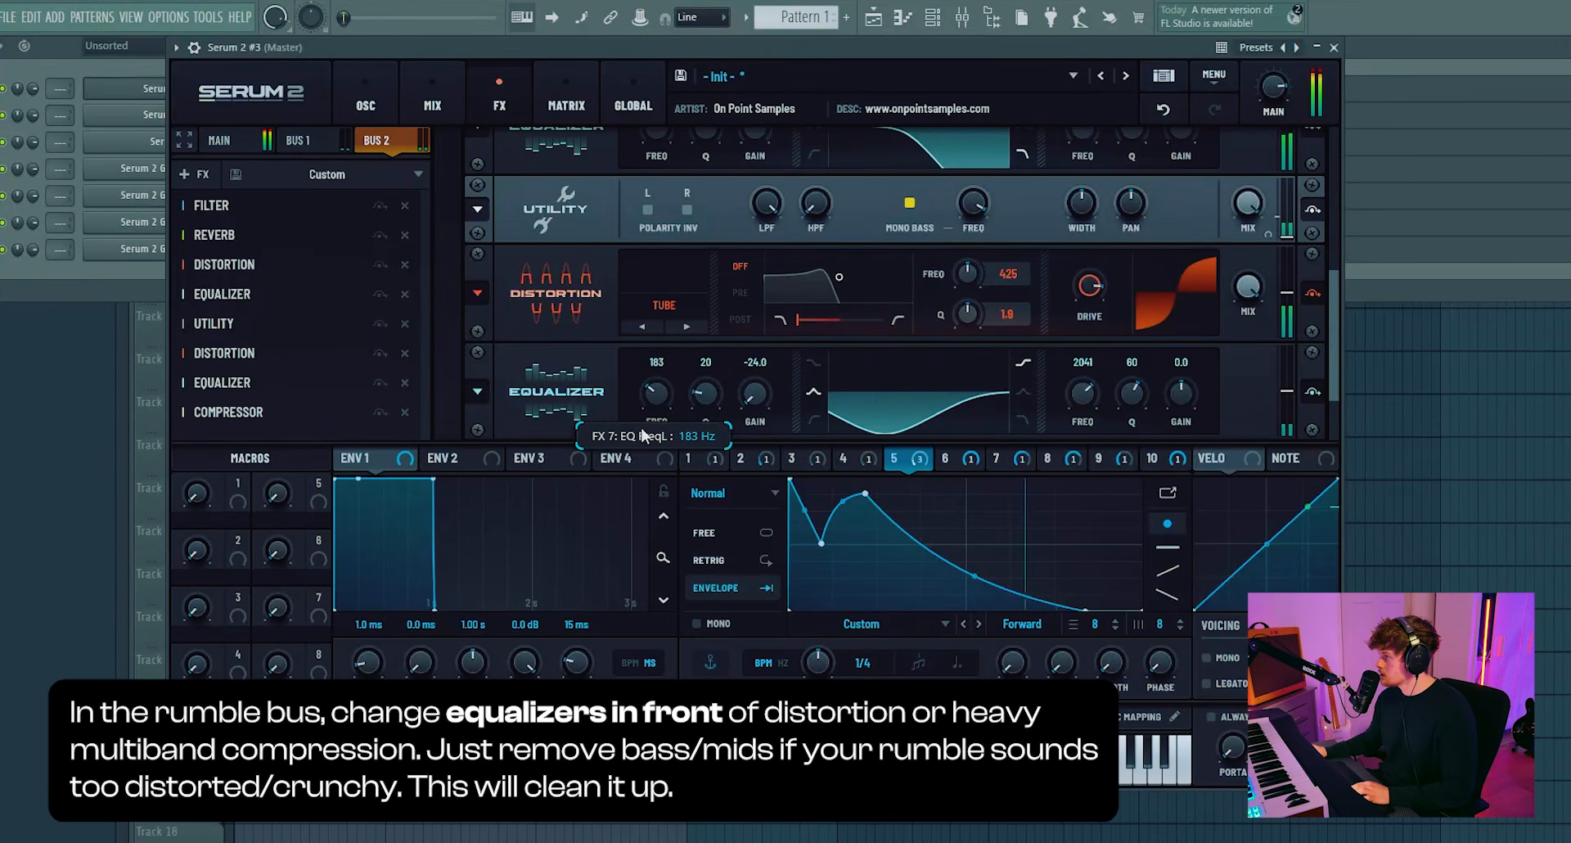
pyautogui.moveTo(755, 393); pyautogui.dragTo(764, 372)
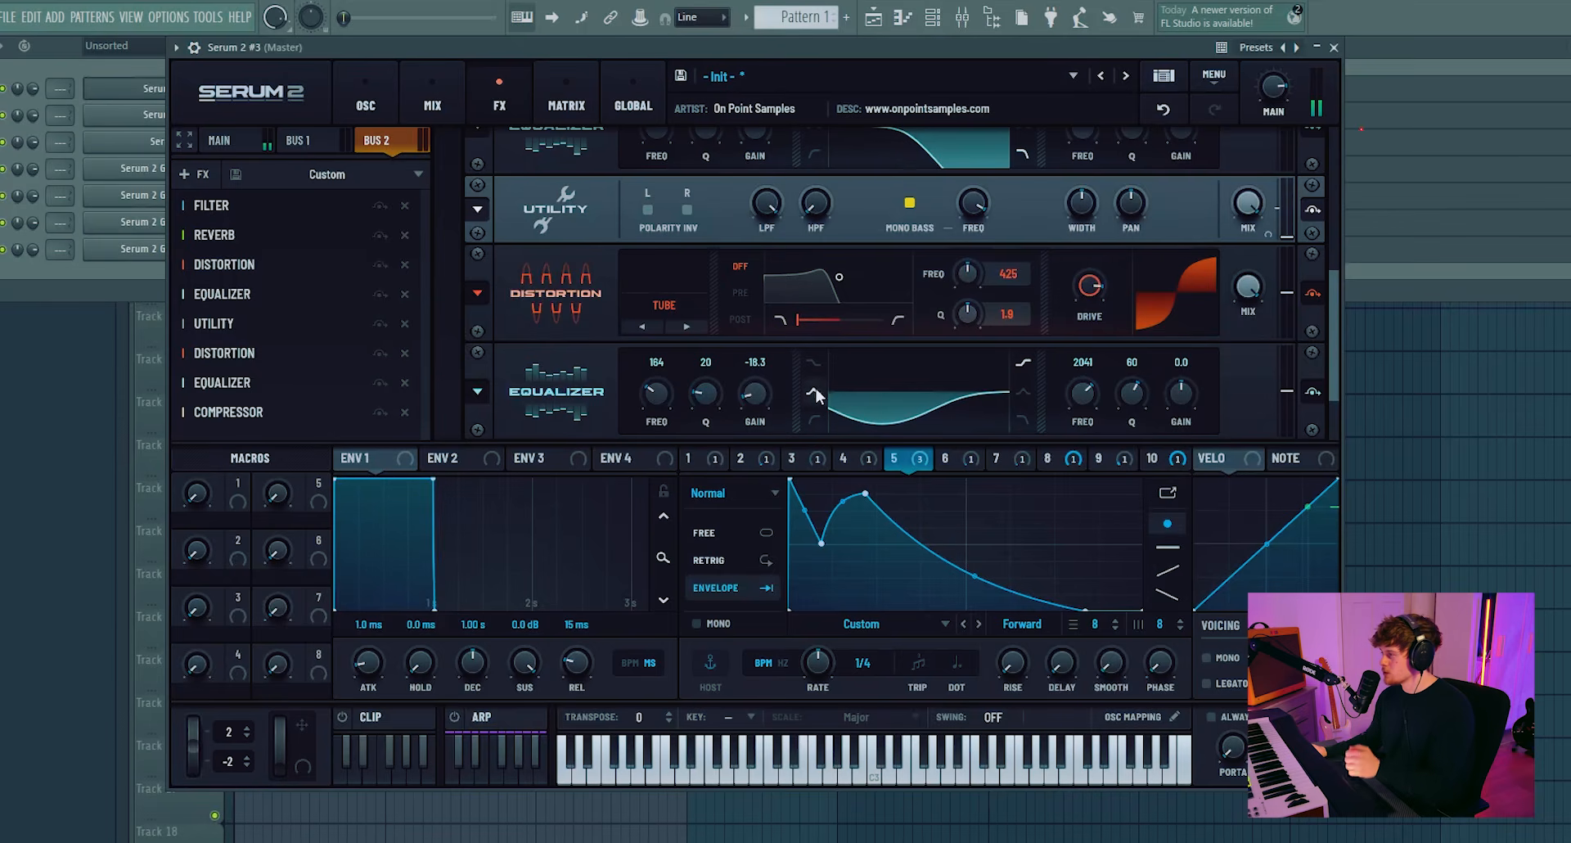
# - Add an Equalizer to the Main-bus chain and place it just before the last Hardclip Distortion
pyautogui.click(219, 140)
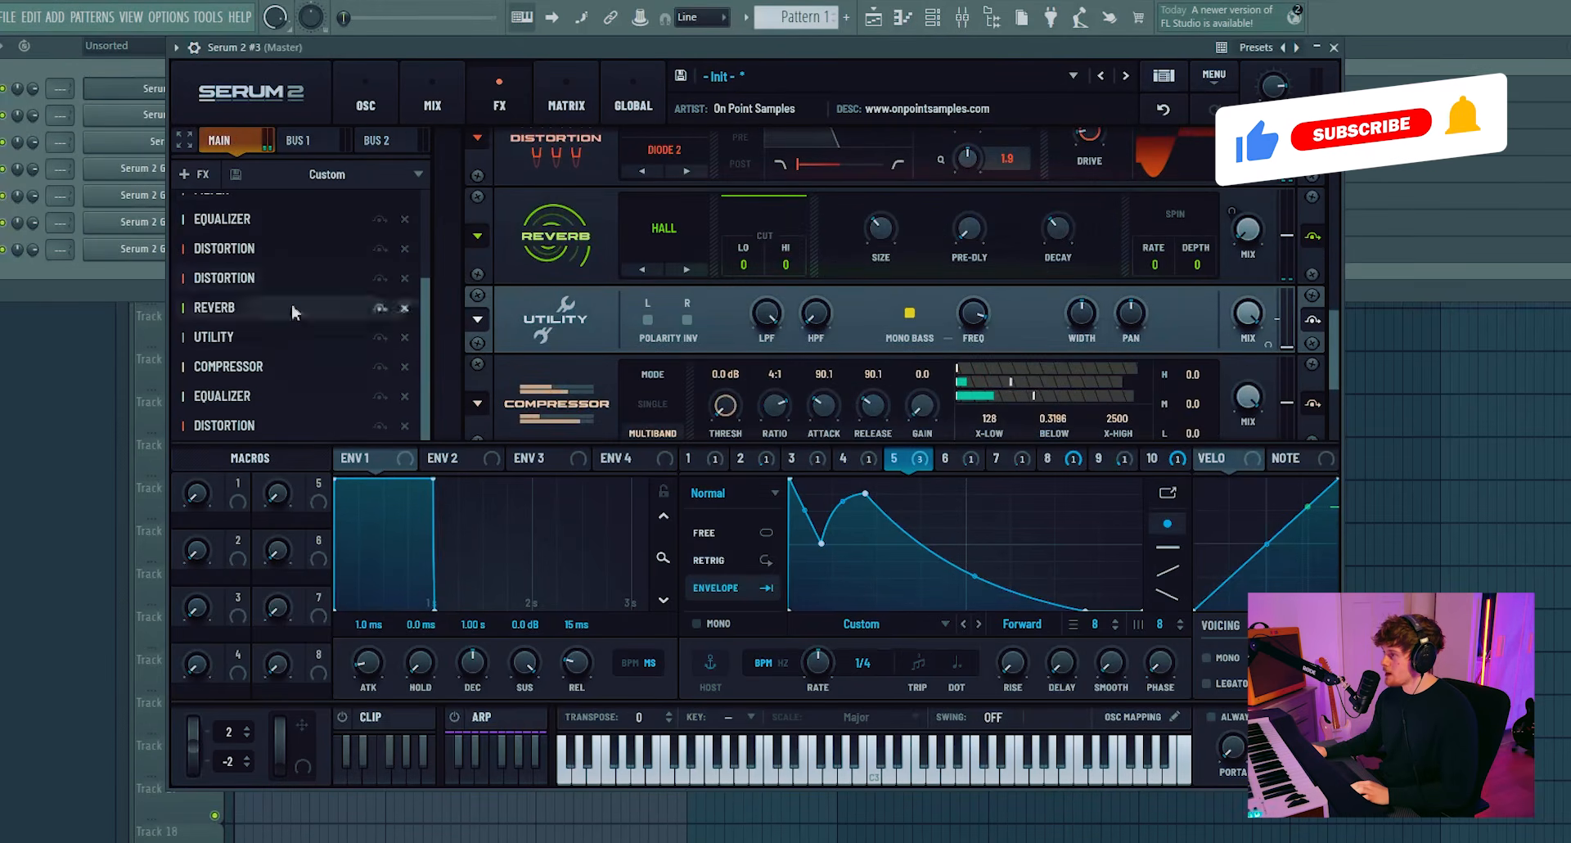
pyautogui.click(201, 174)
pyautogui.click(226, 318)
pyautogui.moveTo(288, 419); pyautogui.dragTo(311, 393)
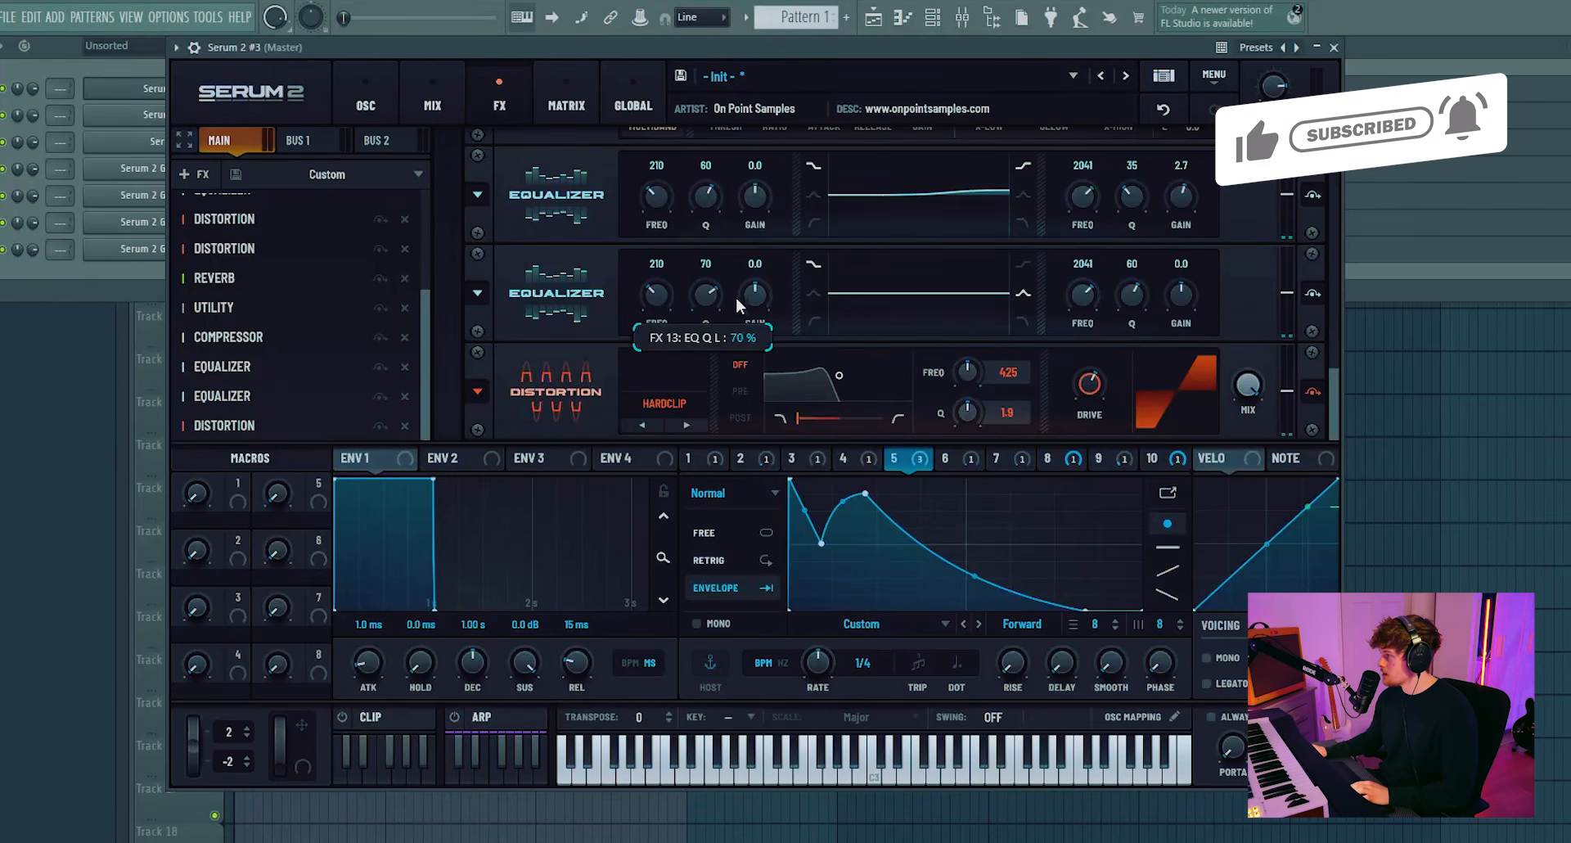
# - Boost the new equalizer by 1.5 dB at 210 Hz and 1.3 dB at 8648 Hz, and adjust the following Hardclip Distortion's drive
pyautogui.moveTo(751, 300); pyautogui.dragTo(769, 344)
pyautogui.moveTo(1181, 293)
pyautogui.mouseDown()
pyautogui.moveTo(1198, 275)
pyautogui.moveTo(1123, 323)
pyautogui.moveTo(1109, 271)
pyautogui.moveTo(1181, 316)
pyautogui.mouseUp()
pyautogui.moveTo(1132, 296); pyautogui.dragTo(1190, 297)
pyautogui.moveTo(1274, 88); pyautogui.dragTo(1275, 80)
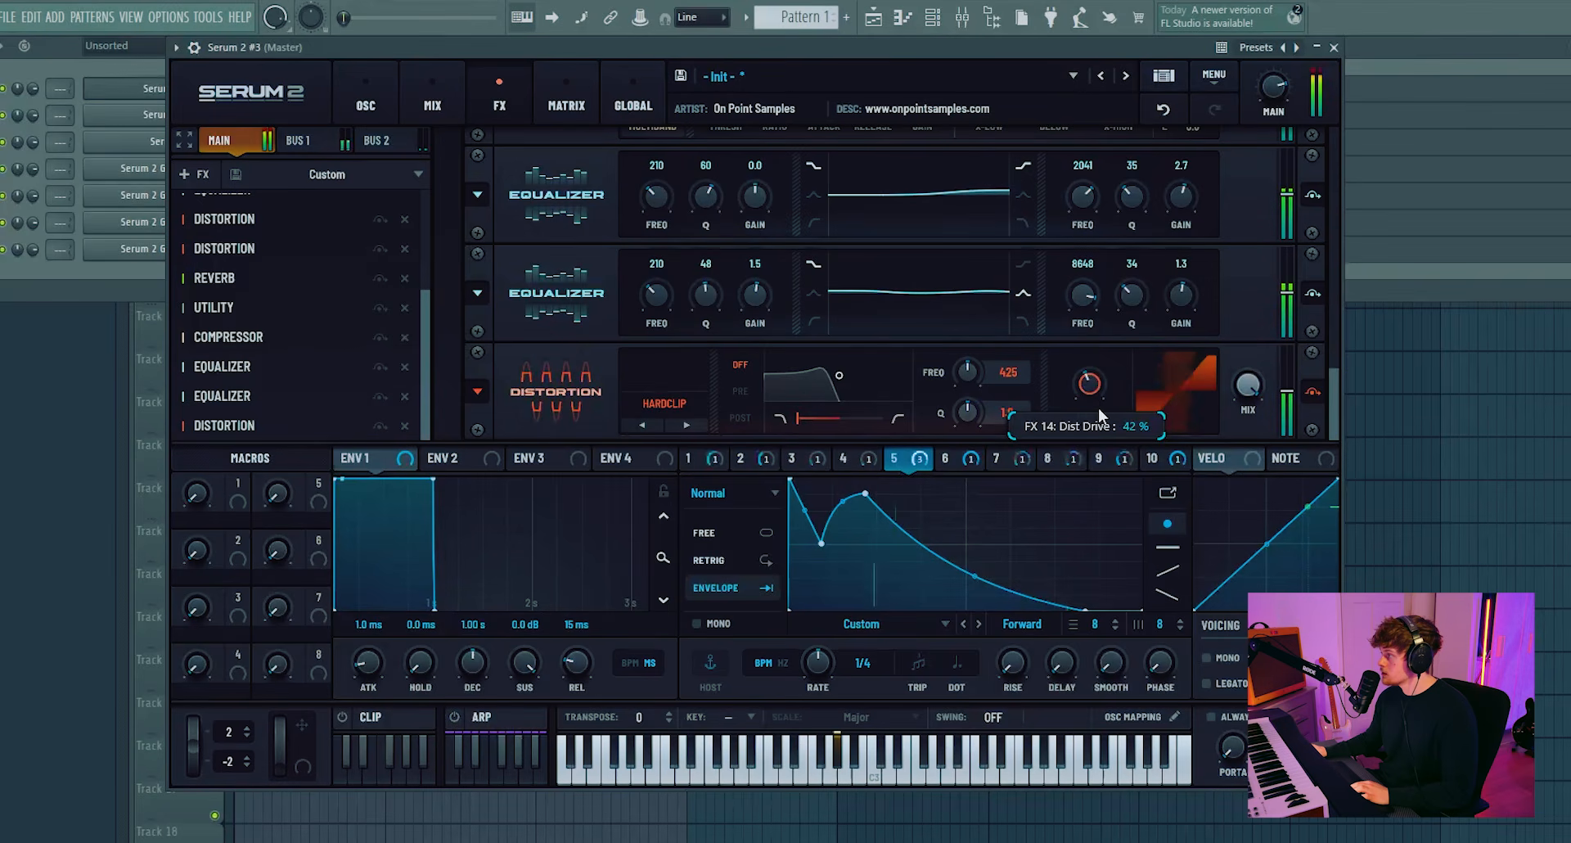
pyautogui.moveTo(1095, 399); pyautogui.dragTo(1097, 390)
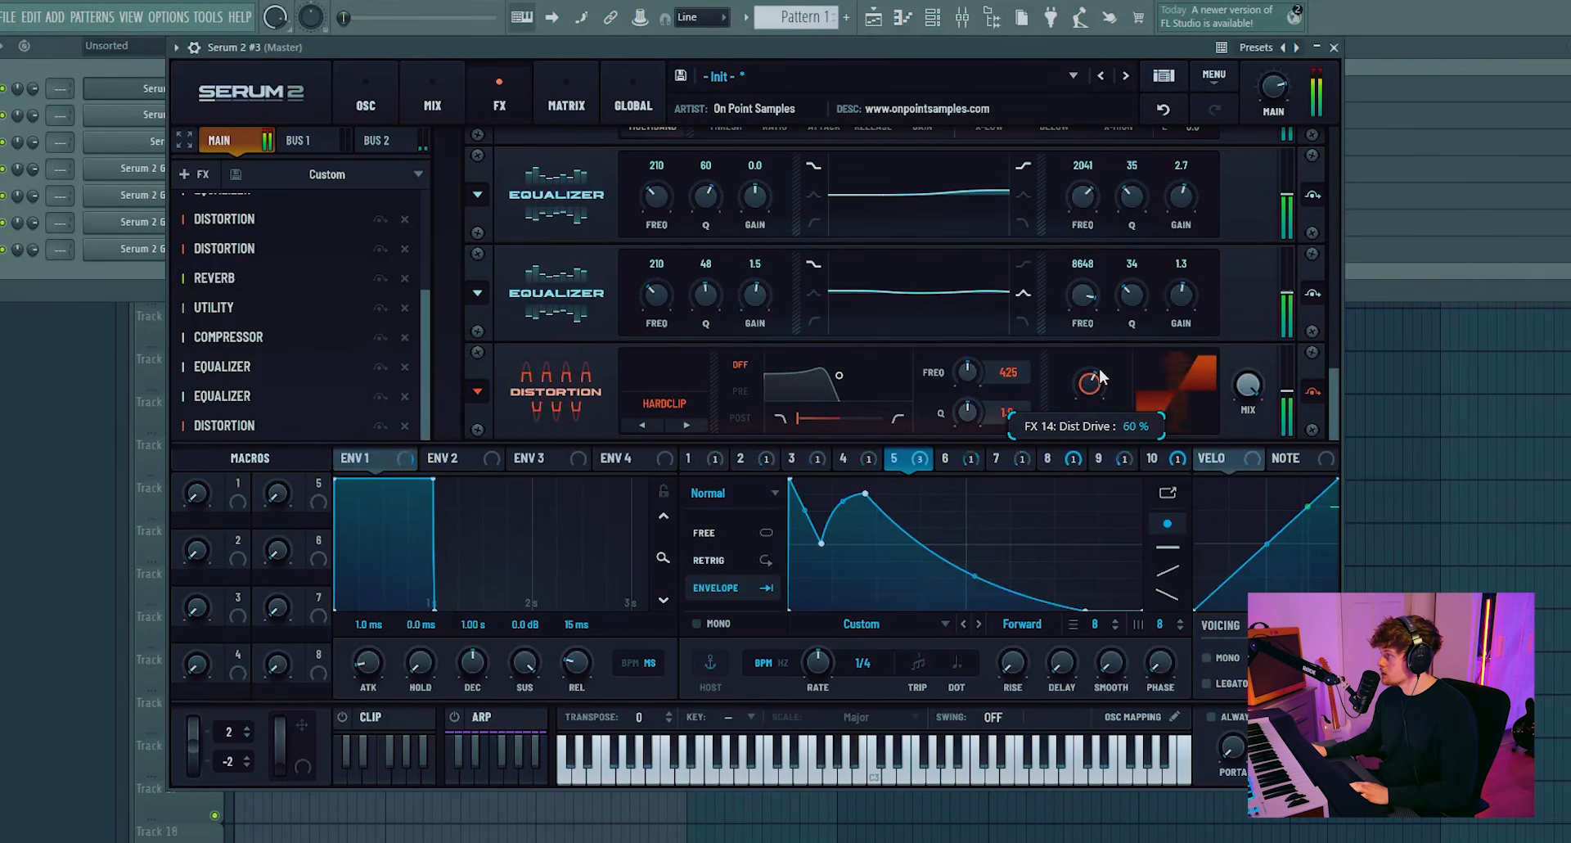
# - Add a multiband Compressor at the end of the Main-bus chain with threshold 0.0 dB and Below ratio 0.3196, and reduce its mix
pyautogui.click(196, 174)
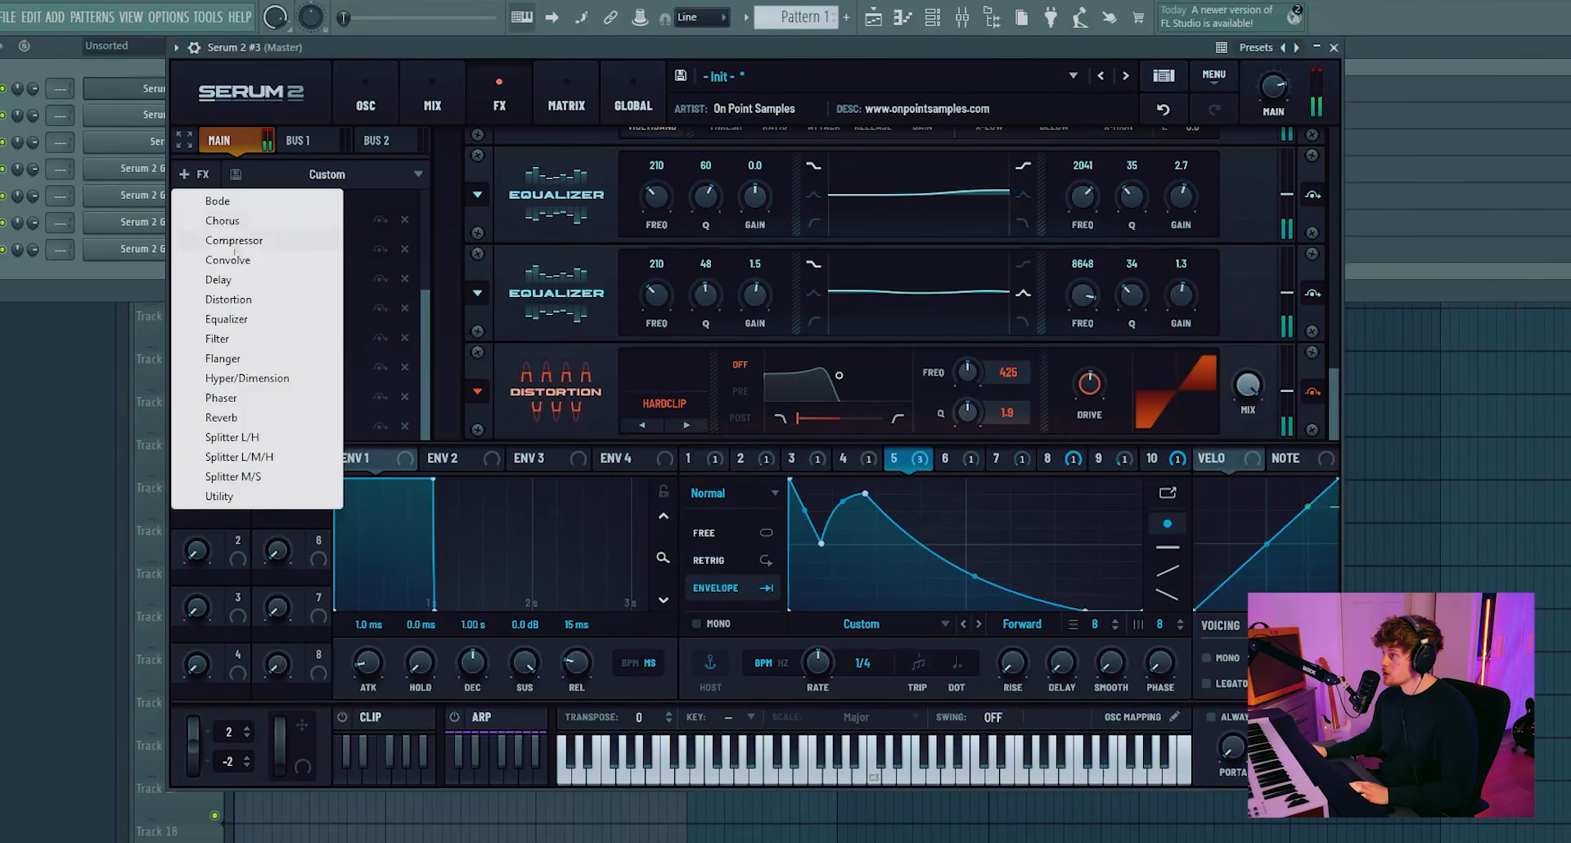
pyautogui.click(234, 248)
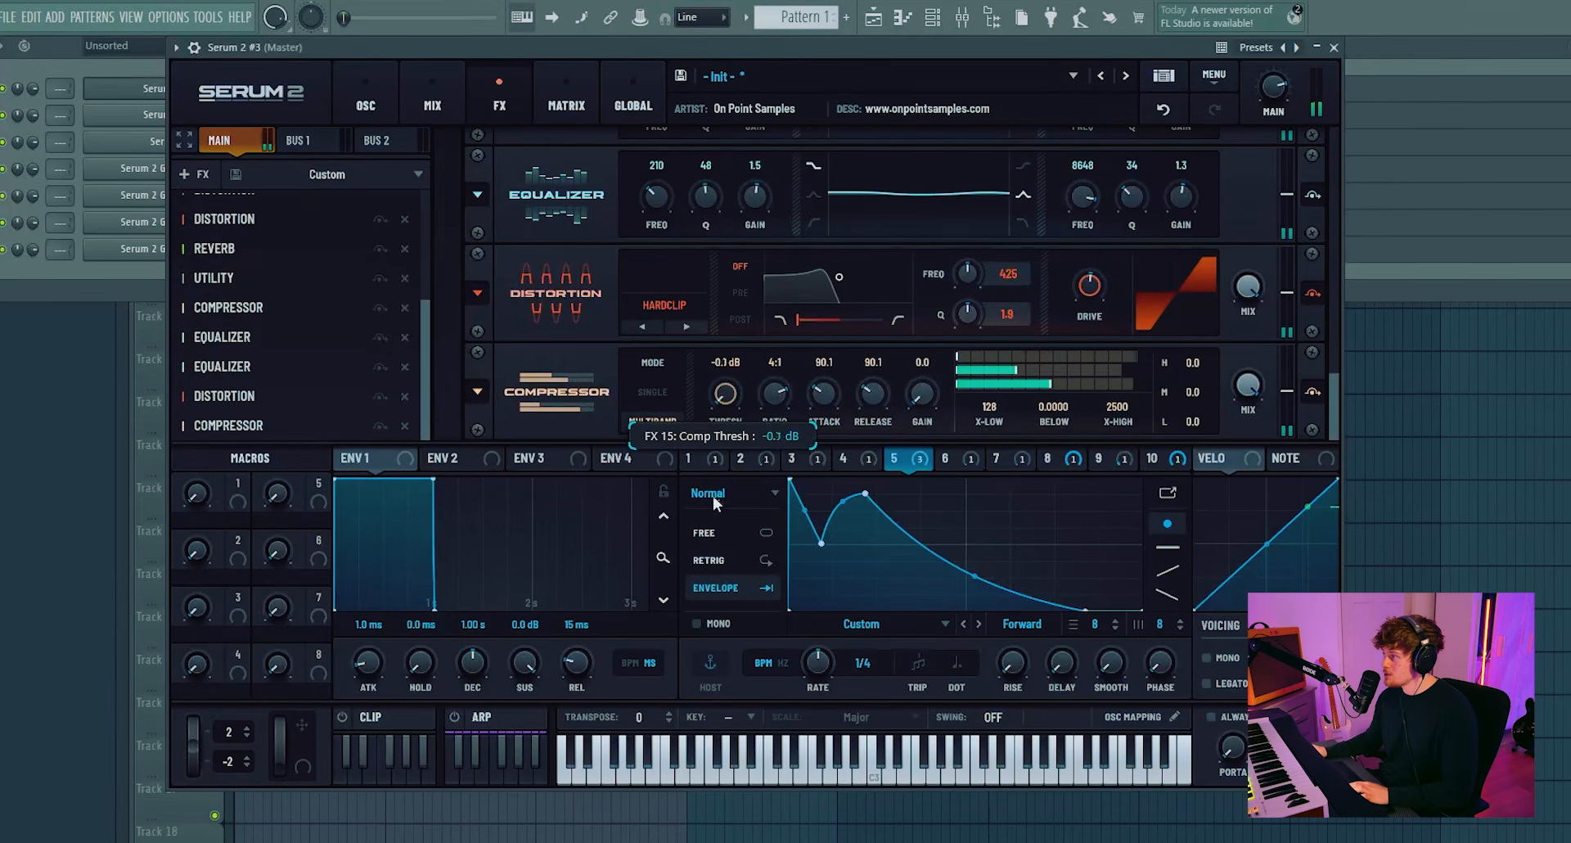
pyautogui.moveTo(714, 496); pyautogui.dragTo(715, 502)
pyautogui.moveTo(1077, 406); pyautogui.dragTo(1082, 381)
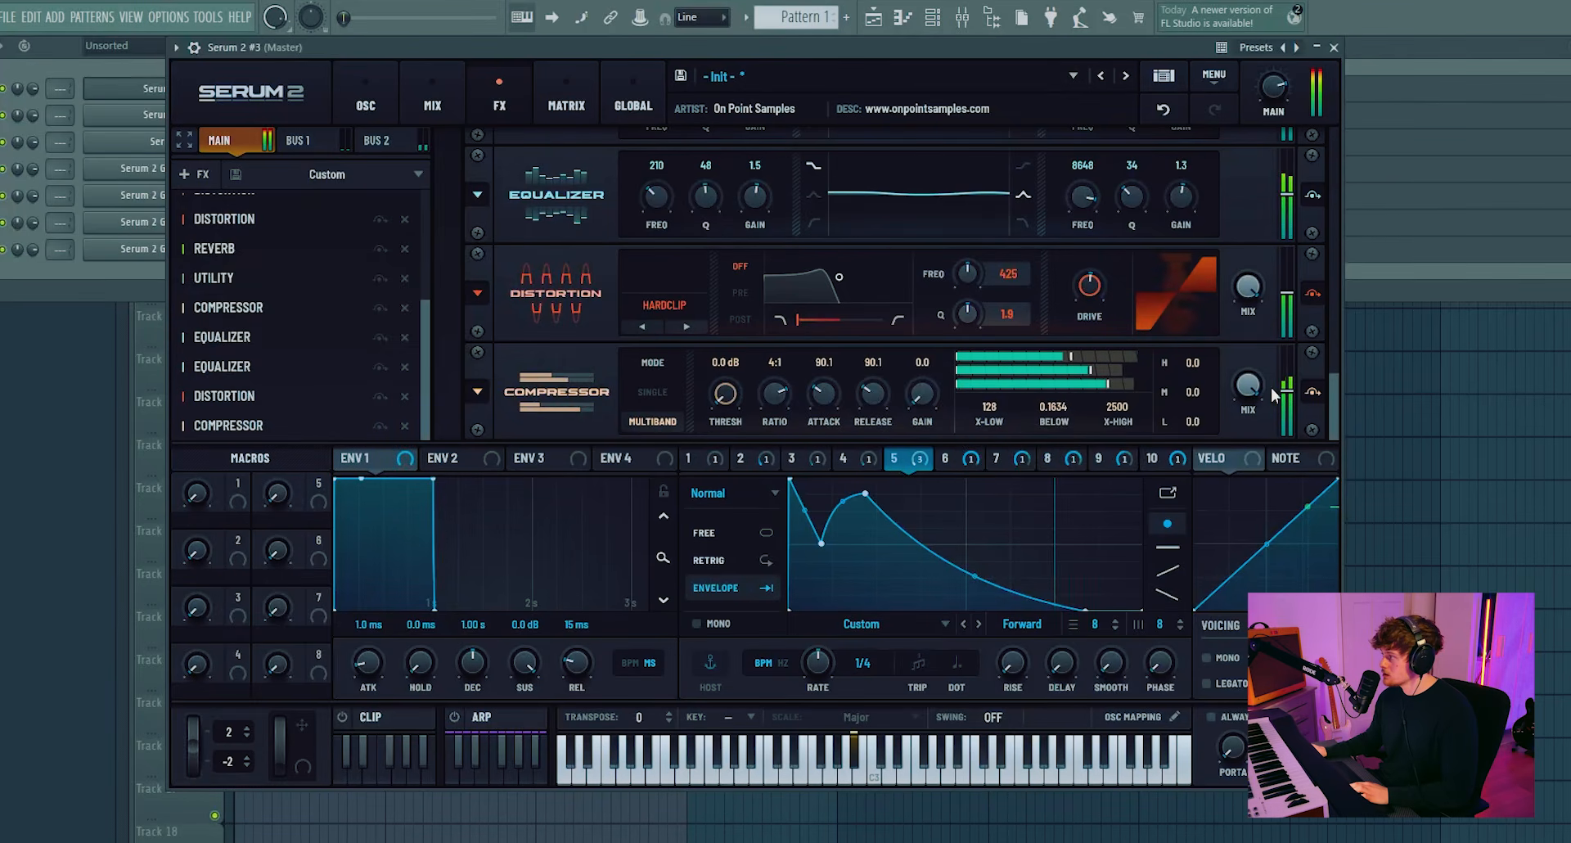
pyautogui.moveTo(1075, 405)
pyautogui.mouseDown()
pyautogui.moveTo(1075, 390)
pyautogui.moveTo(1088, 396)
pyautogui.mouseUp()
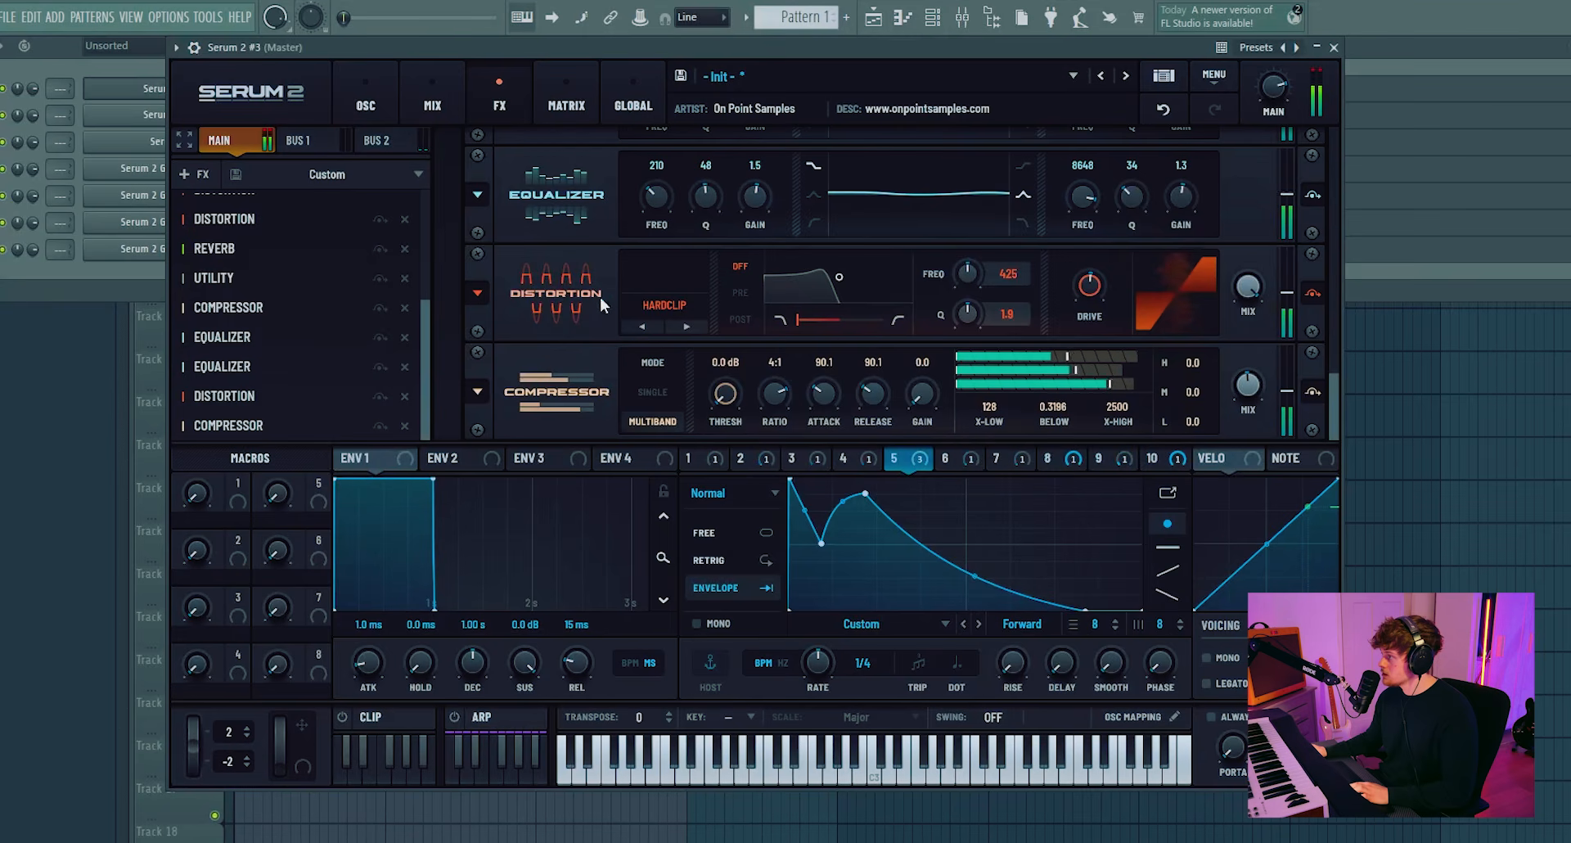
# - Adjust the cutoff of the oscillator section's Filter 1 and raise its resonance
pyautogui.scroll(5, 601, 296)
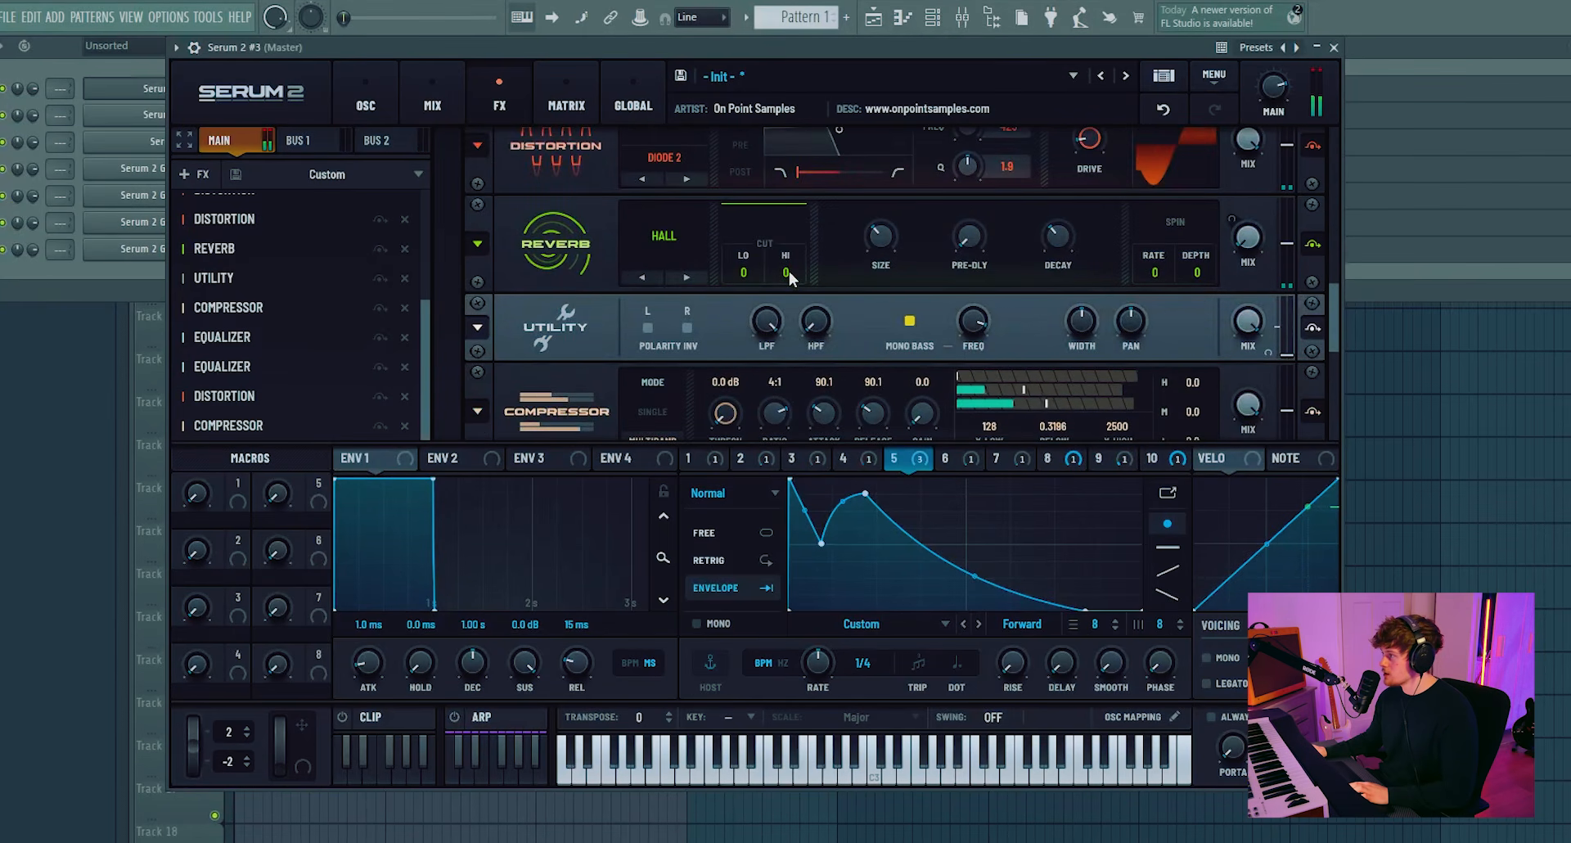
pyautogui.moveTo(804, 233); pyautogui.dragTo(816, 168)
pyautogui.click(366, 102)
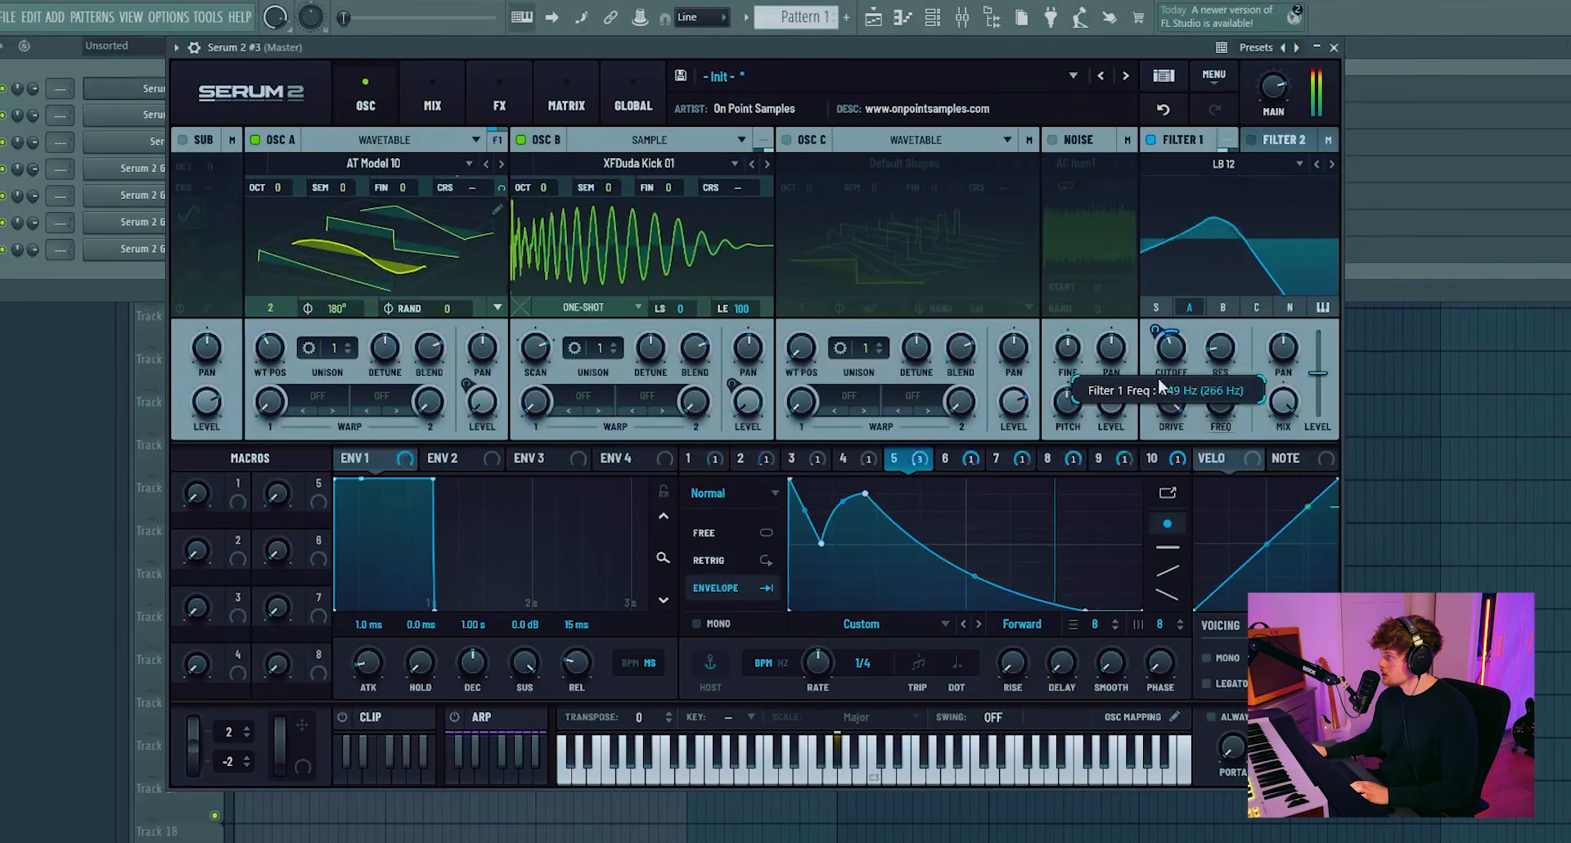
pyautogui.moveTo(1221, 348); pyautogui.dragTo(1233, 292)
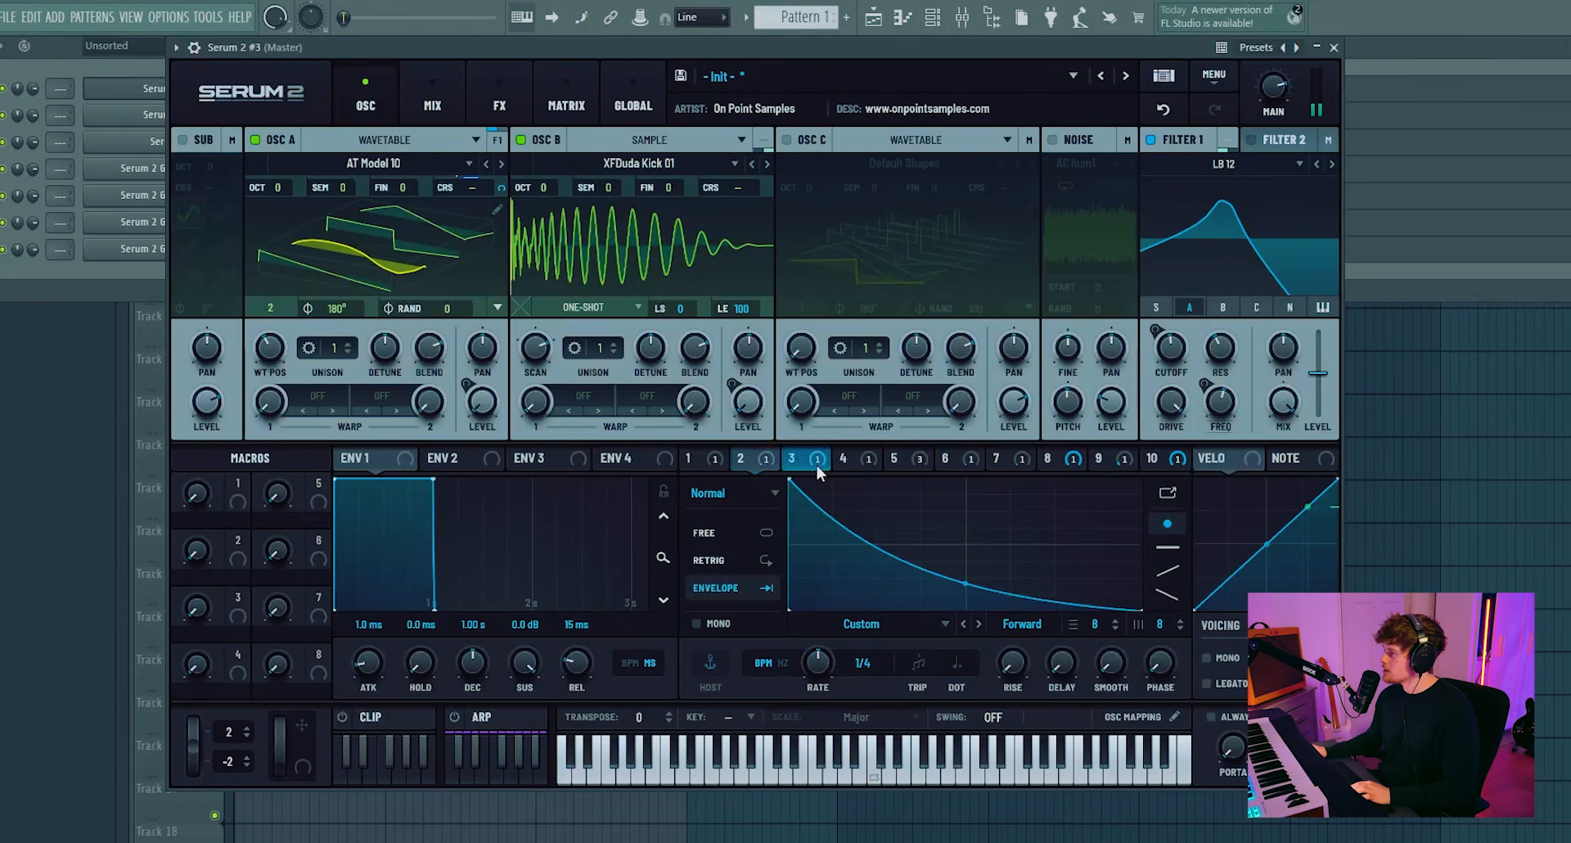
# - Reshape LFO 2 into a linear rise to a half-height peak before mid-cycle, followed by a curved decay
pyautogui.click(813, 462)
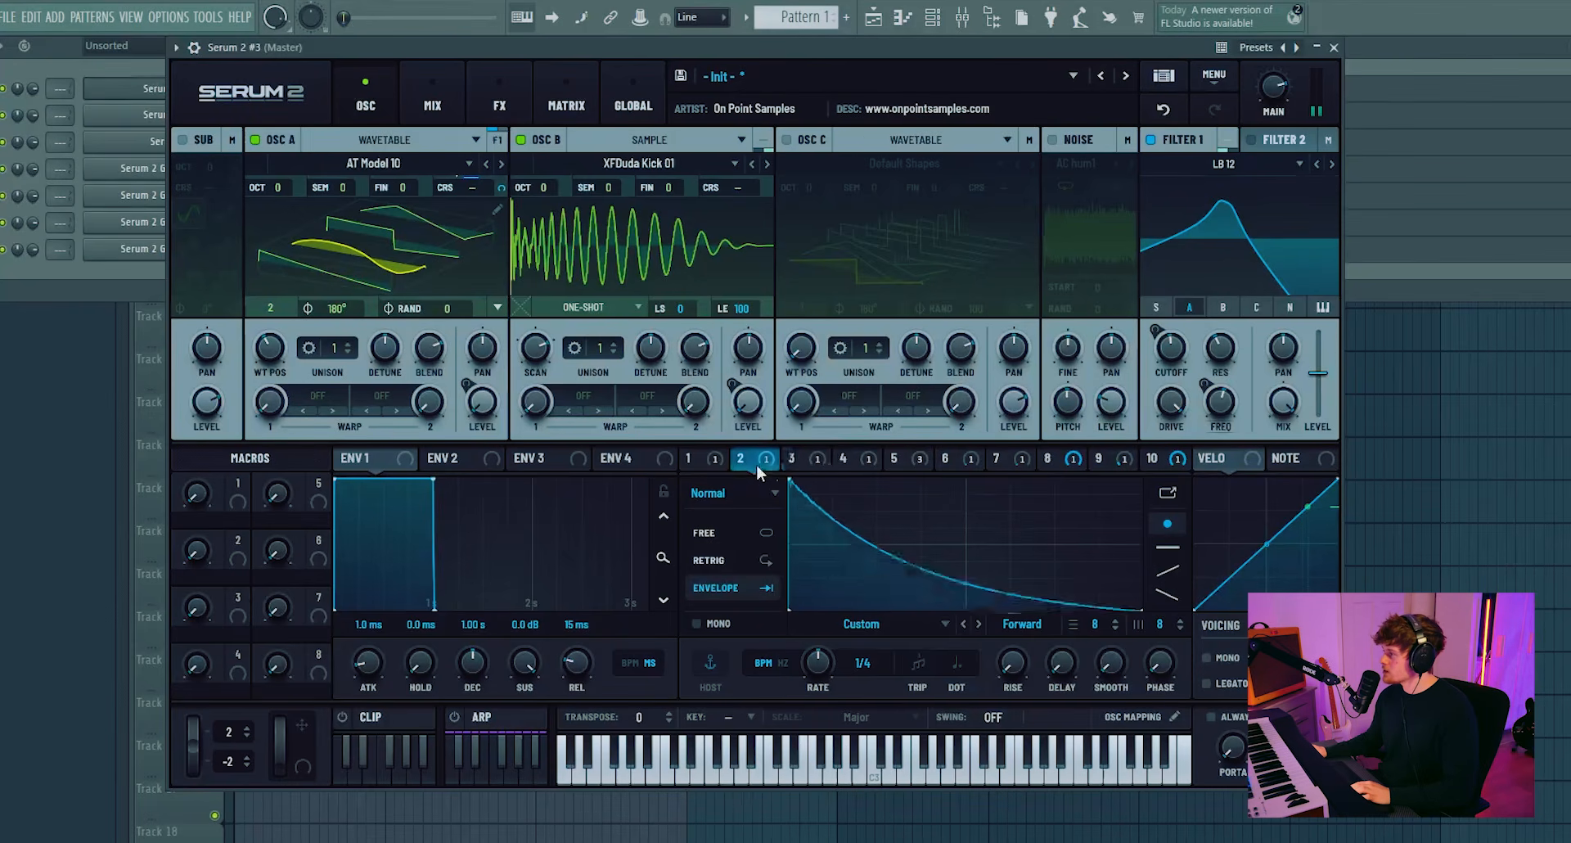
pyautogui.click(852, 463)
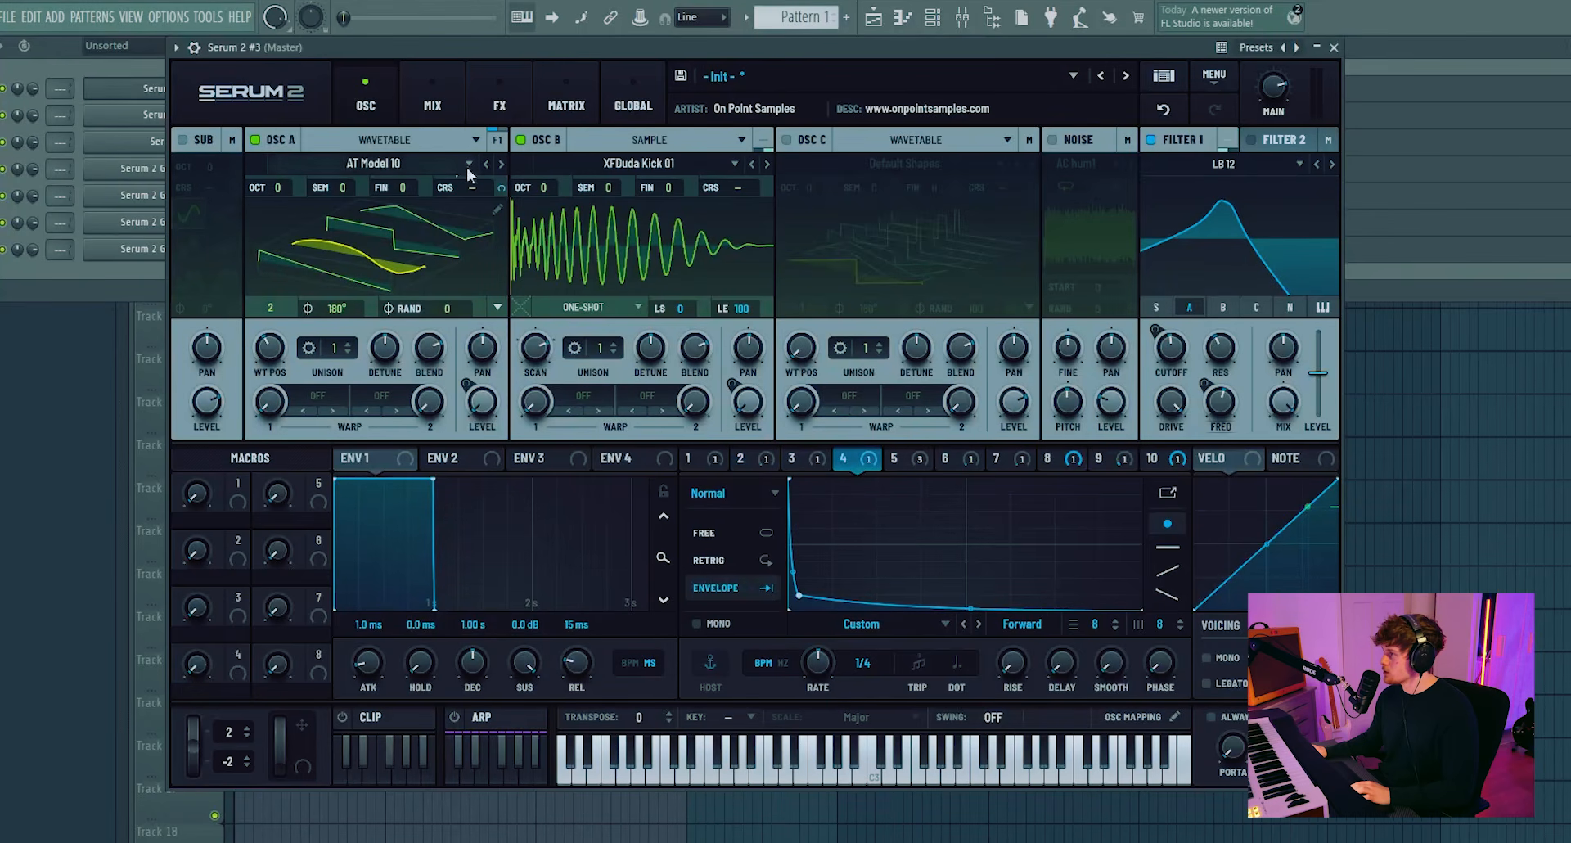
pyautogui.click(740, 459)
pyautogui.moveTo(788, 484); pyautogui.dragTo(973, 464)
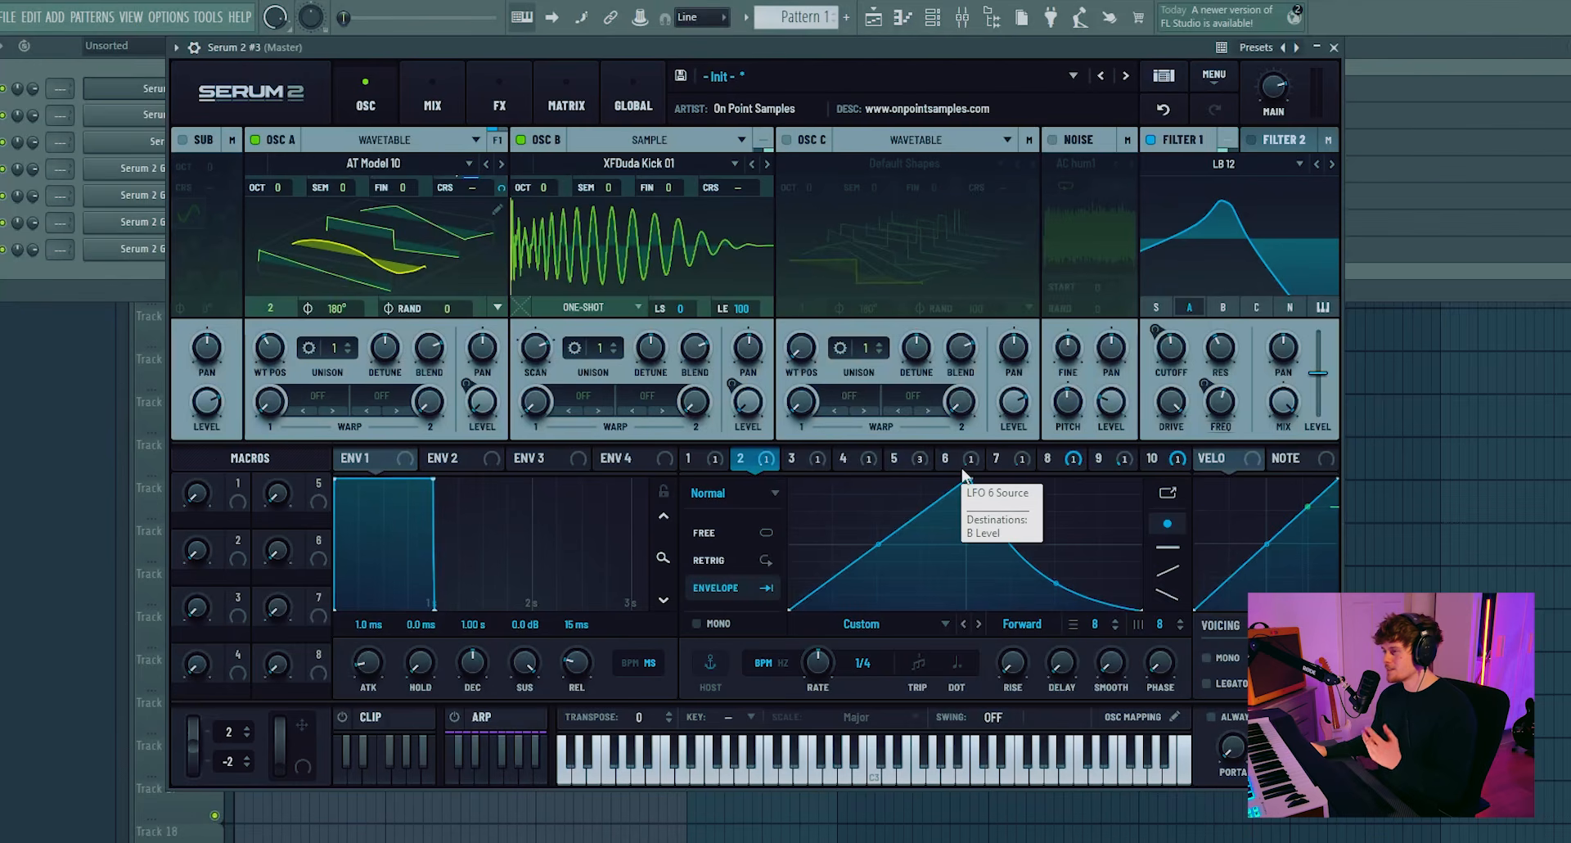
pyautogui.moveTo(964, 481); pyautogui.dragTo(909, 545)
# - Add a Tube Distortion at the end of the Bus 1 effects chain and raise its drive
pyautogui.click(500, 104)
pyautogui.click(298, 140)
pyautogui.click(189, 173)
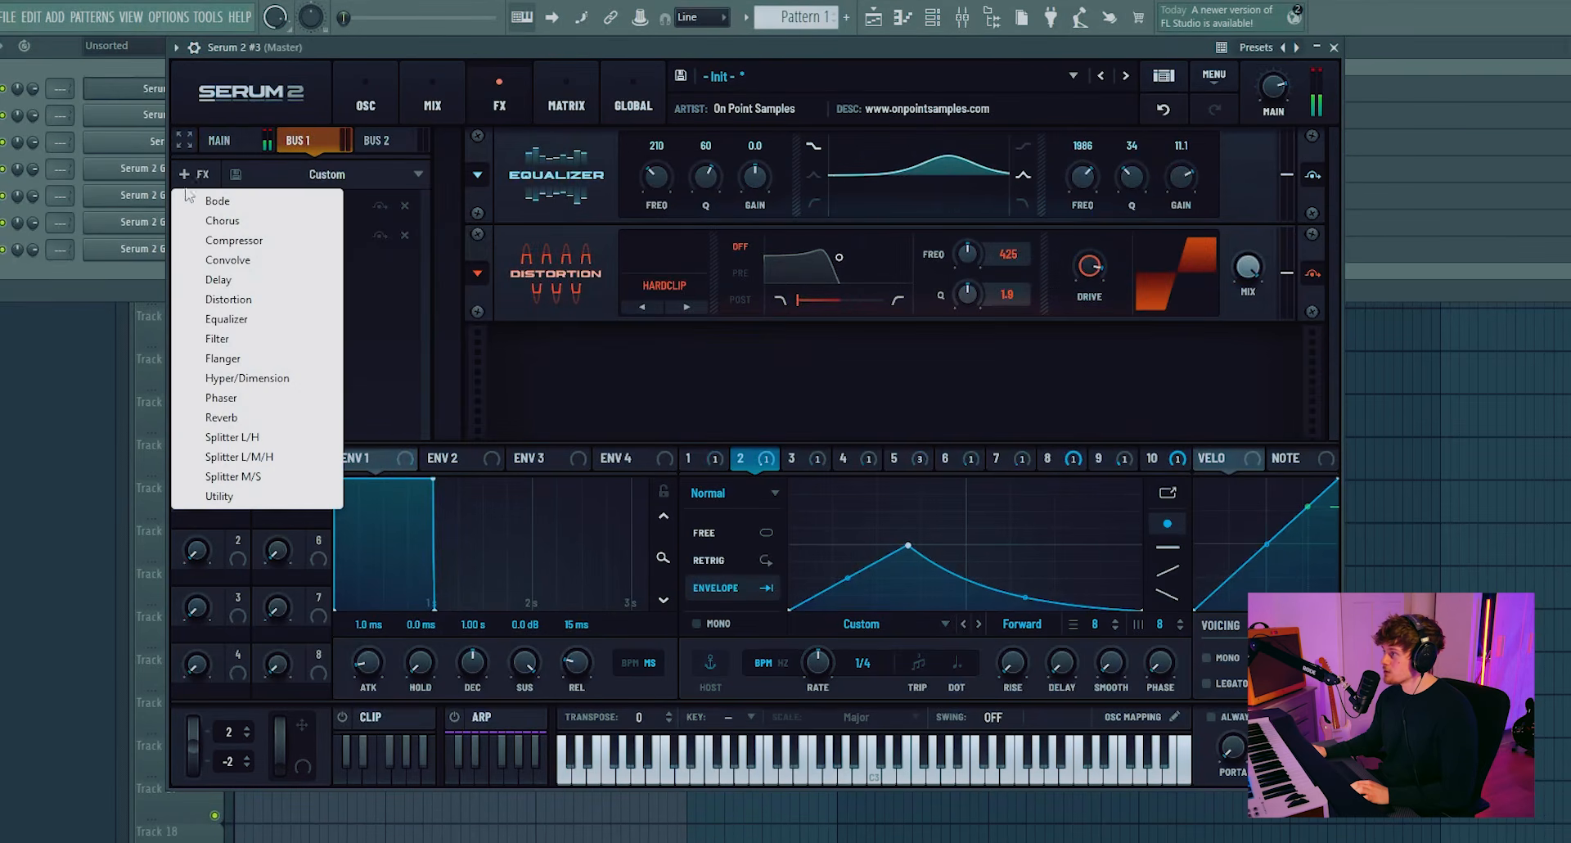
pyautogui.click(326, 154)
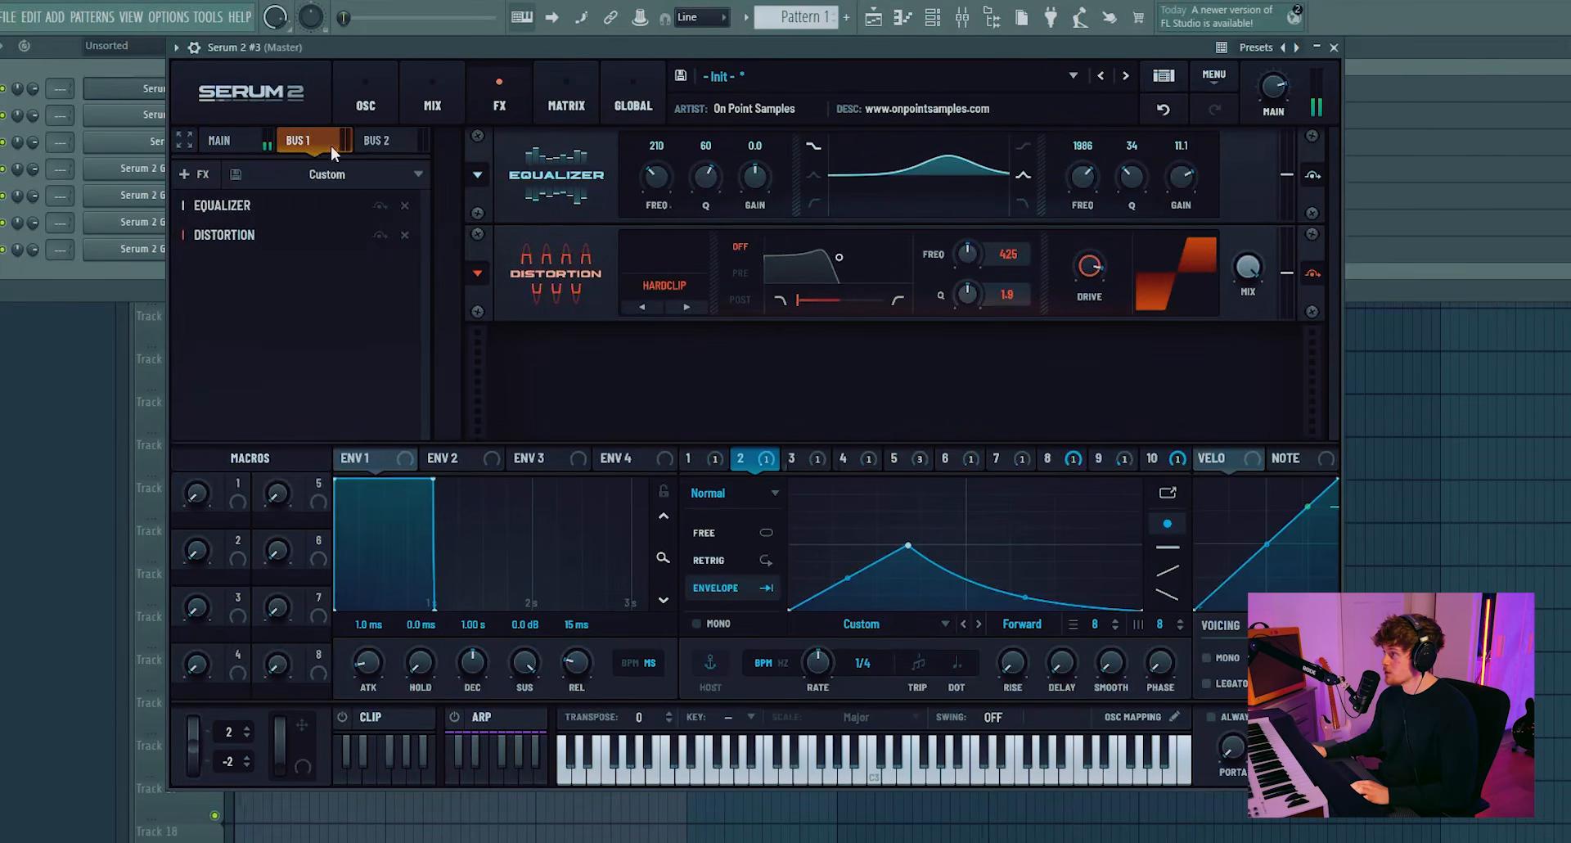
pyautogui.click(205, 176)
pyautogui.click(237, 301)
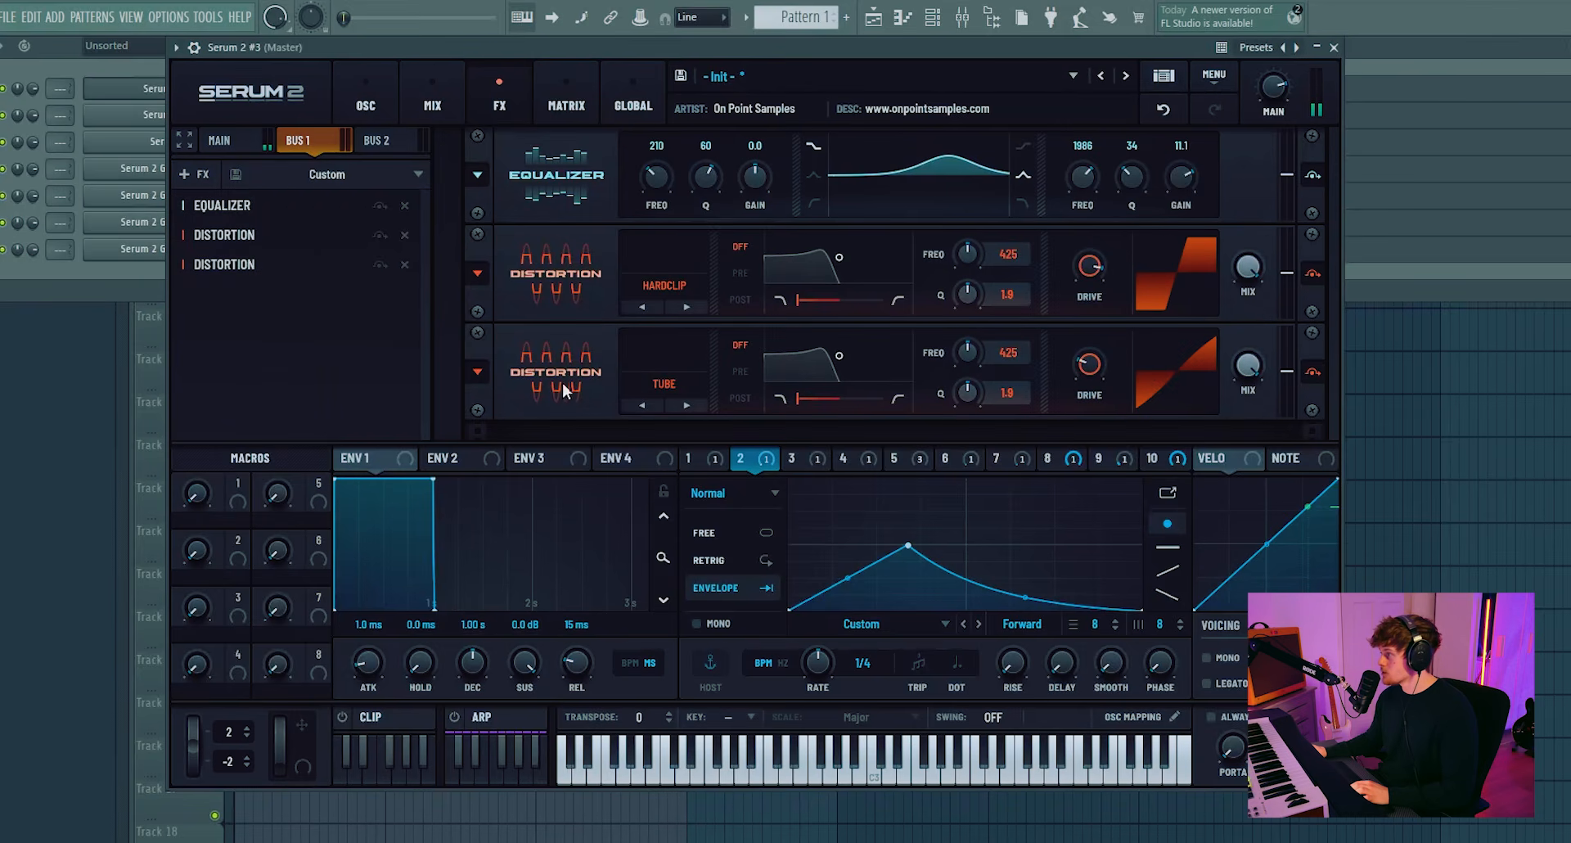
pyautogui.moveTo(1078, 365); pyautogui.dragTo(1077, 214)
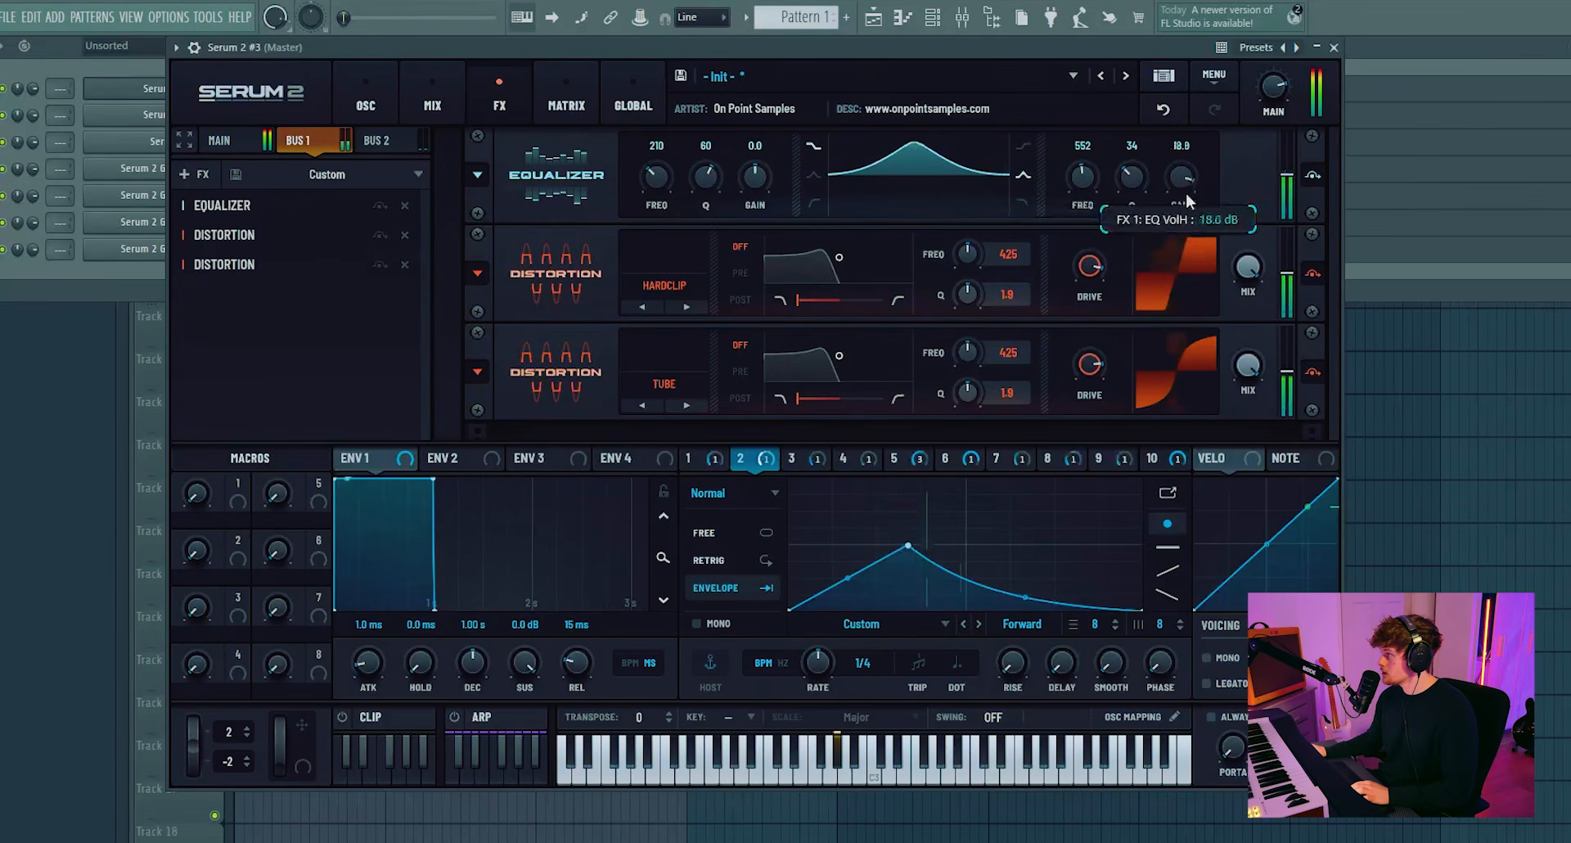
# - Set the Bus 1 equalizer's high band to a gain of 14 dB and a frequency of about 5153 Hz
pyautogui.moveTo(1186, 195); pyautogui.dragTo(1186, 210)
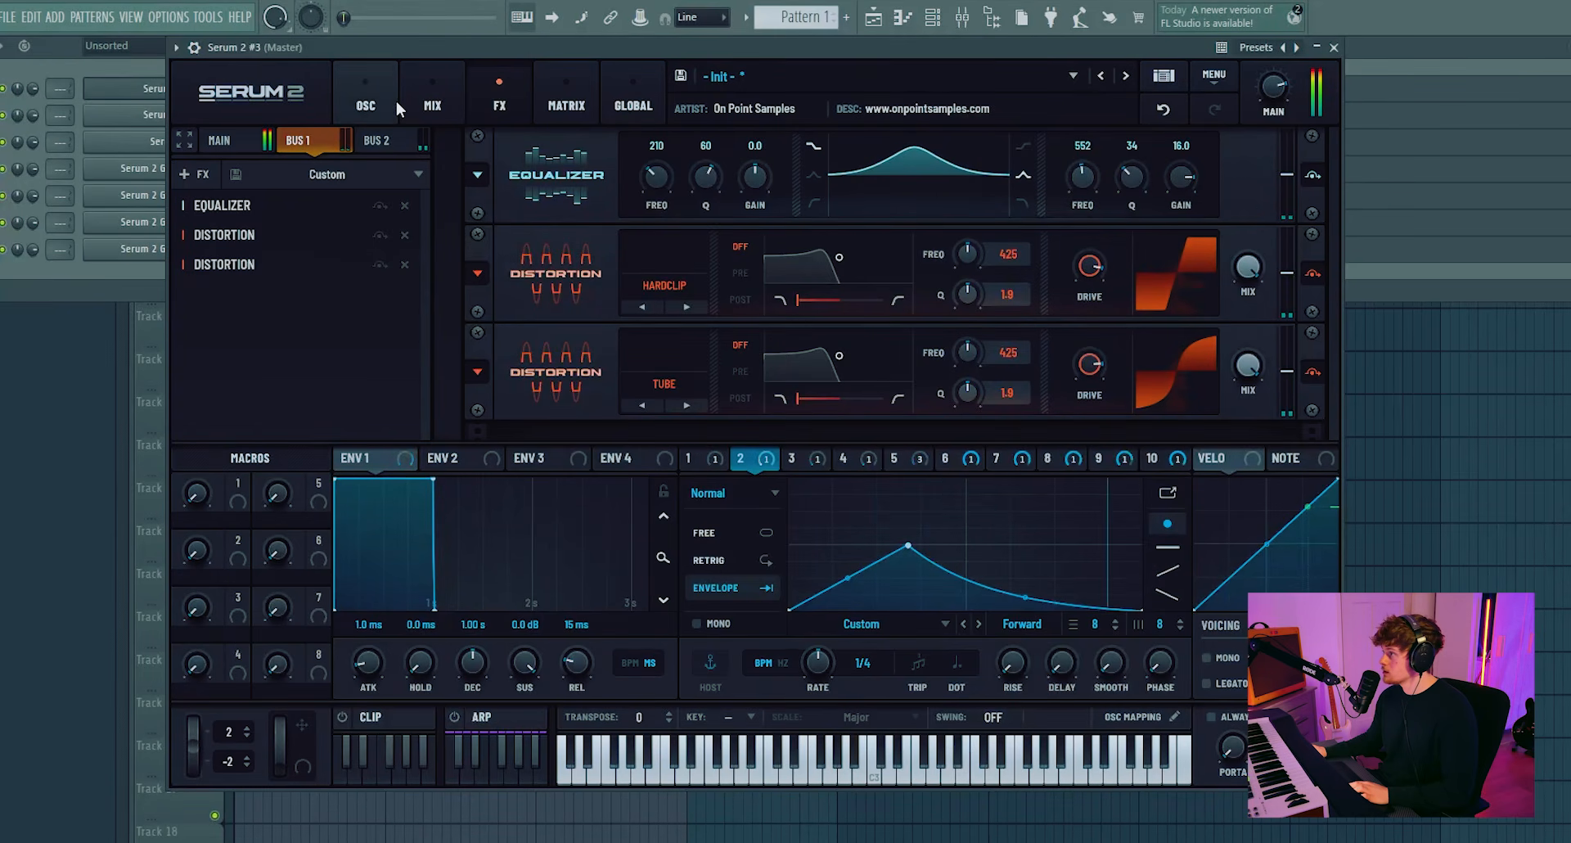
pyautogui.moveTo(1184, 177); pyautogui.dragTo(1188, 187)
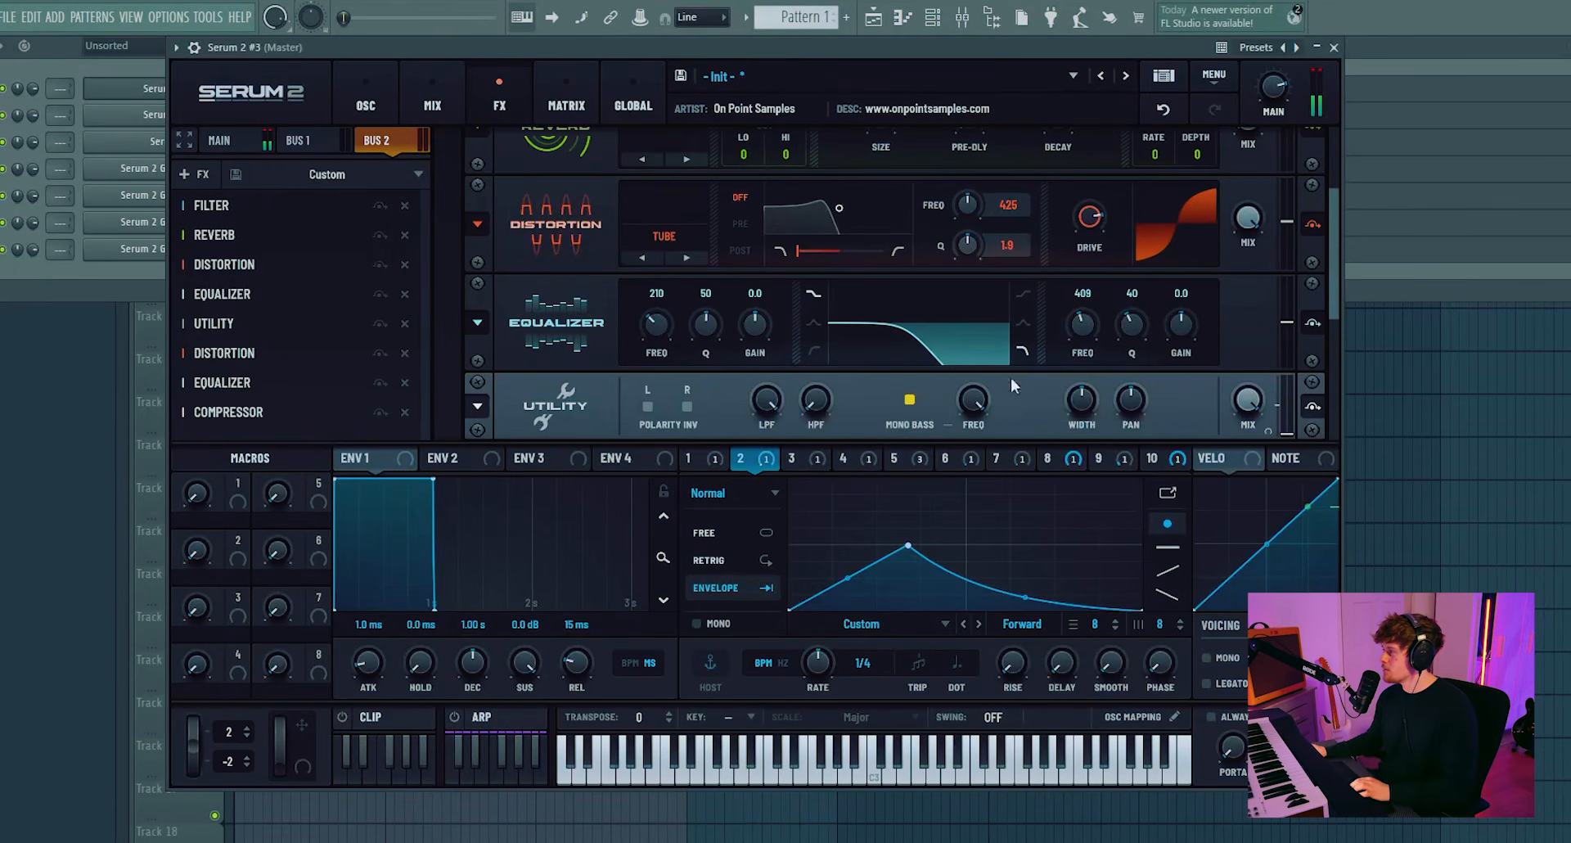
pyautogui.moveTo(979, 405)
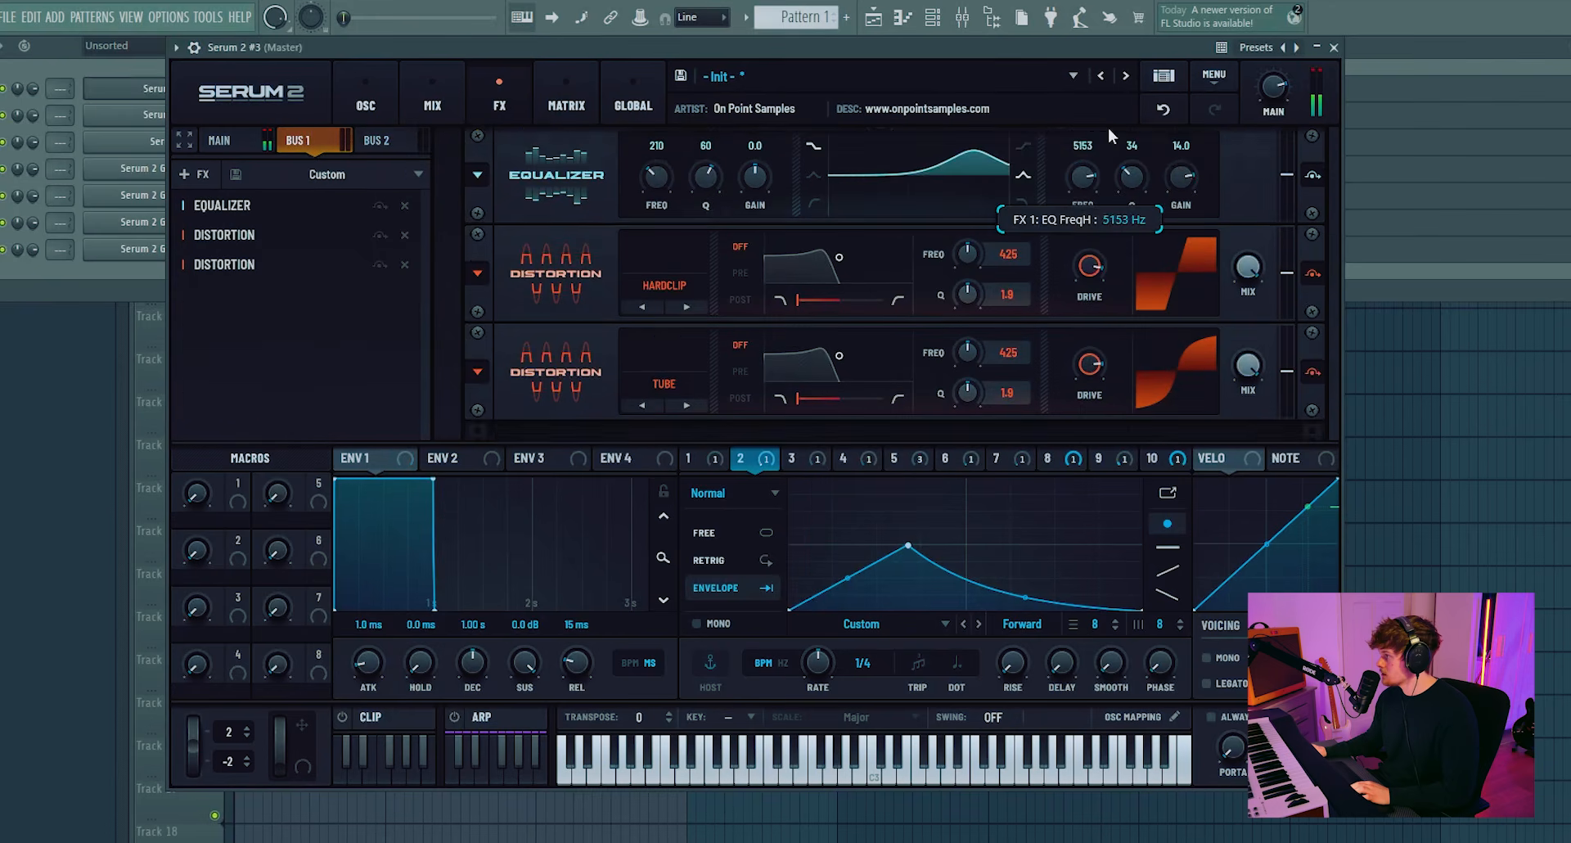
pyautogui.moveTo(1108, 126)
pyautogui.mouseDown()
pyautogui.moveTo(1105, 154)
pyautogui.moveTo(1103, 131)
pyautogui.mouseUp()
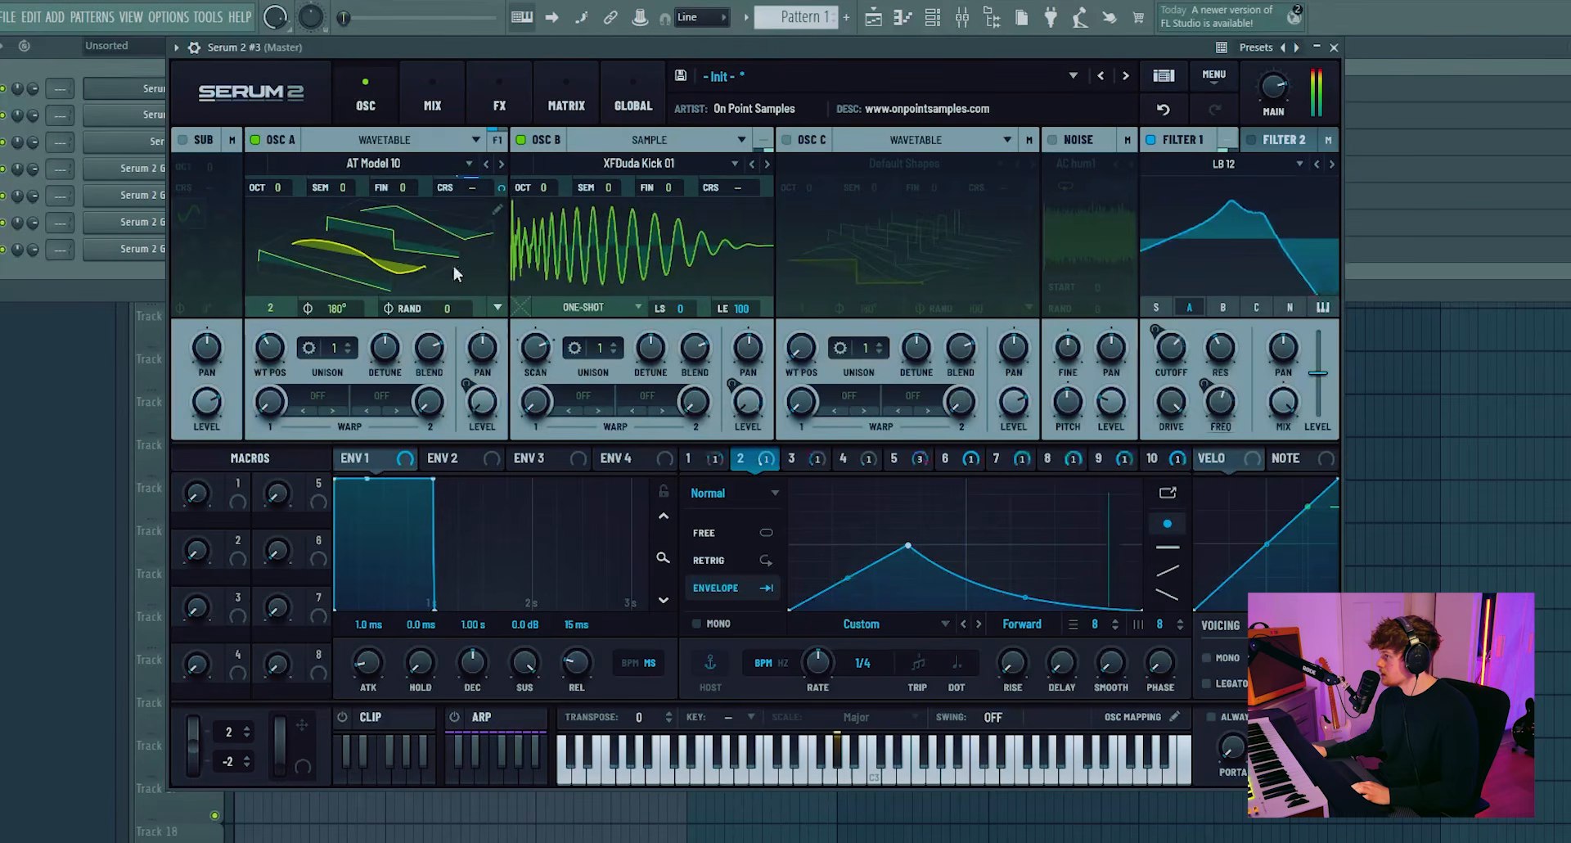
# - Reshape LFO 8 by moving its middle point earlier in the cycle and down to the baseline
pyautogui.click(1005, 460)
pyautogui.click(1067, 458)
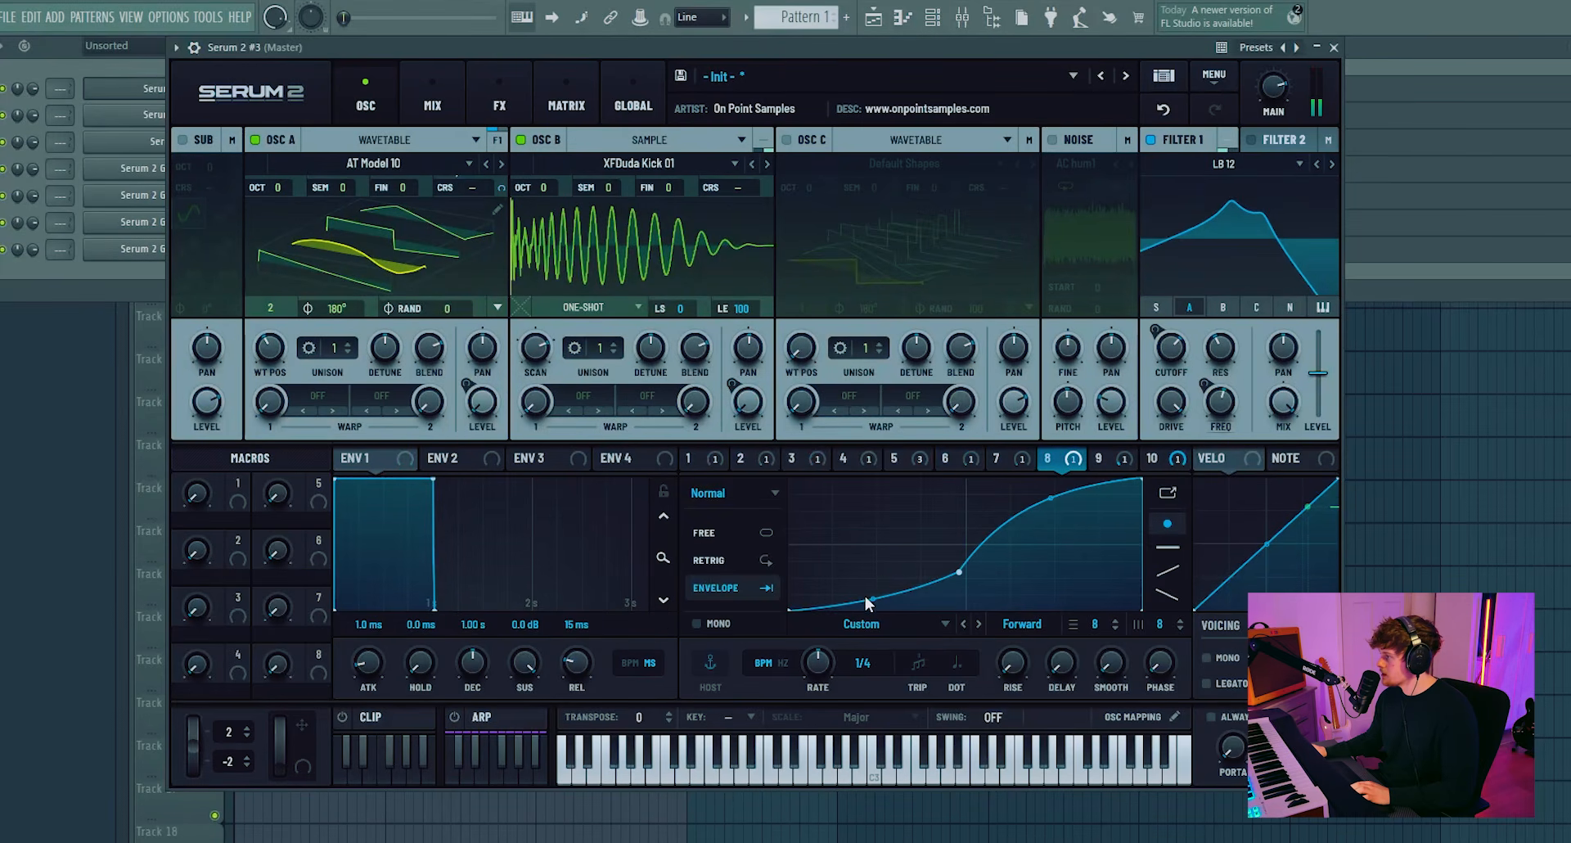
pyautogui.moveTo(959, 571); pyautogui.dragTo(912, 649)
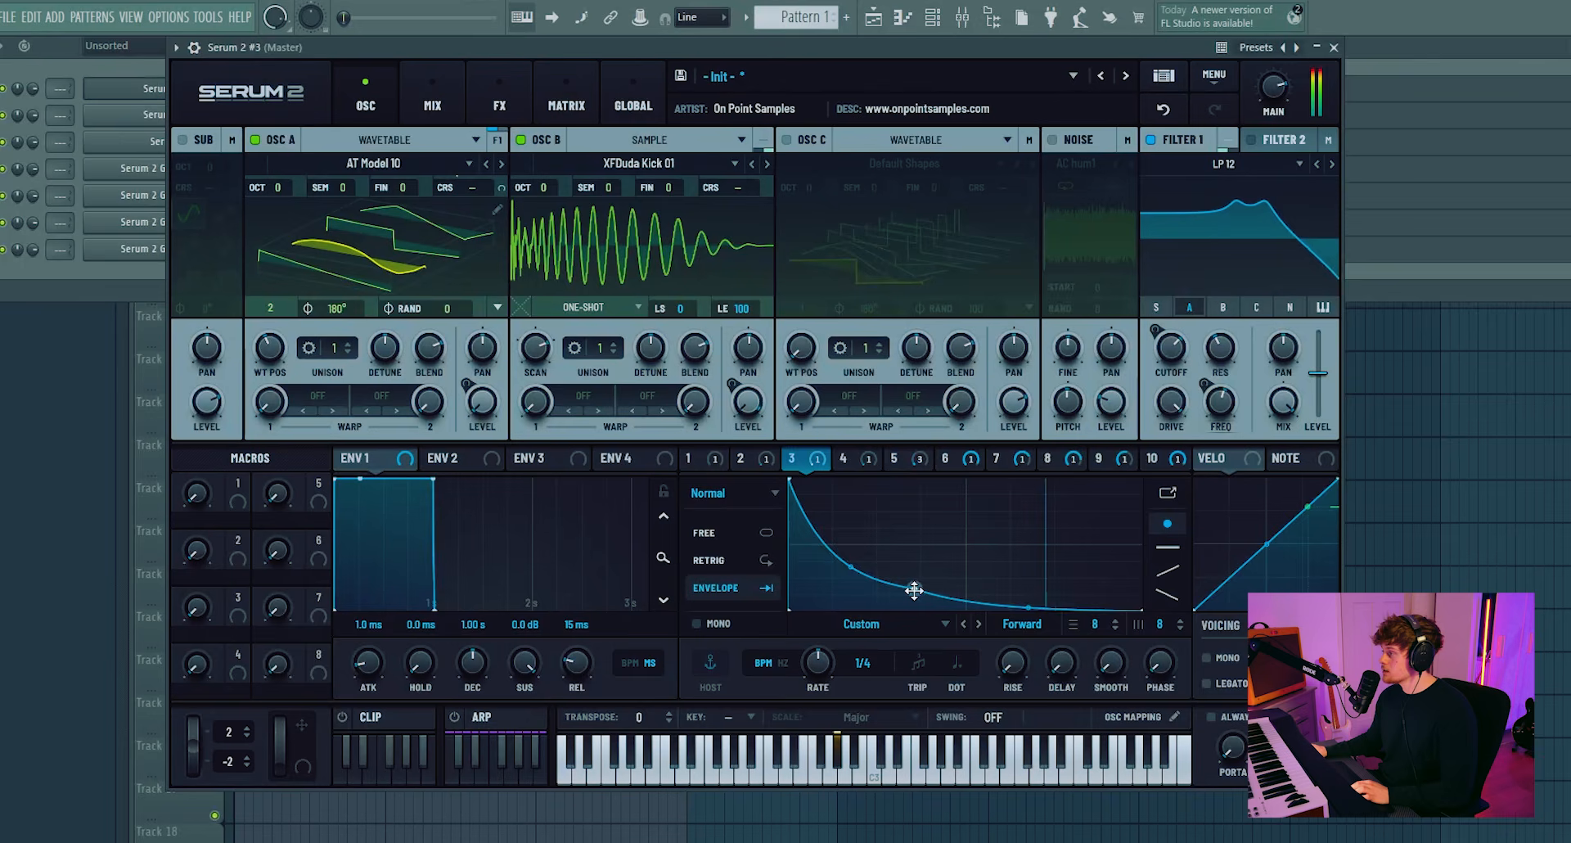
# - Shorten LFO 3's decay to a very brief spike at the cycle start, and move LFO 2's peak later and lower
pyautogui.moveTo(912, 589); pyautogui.dragTo(809, 611)
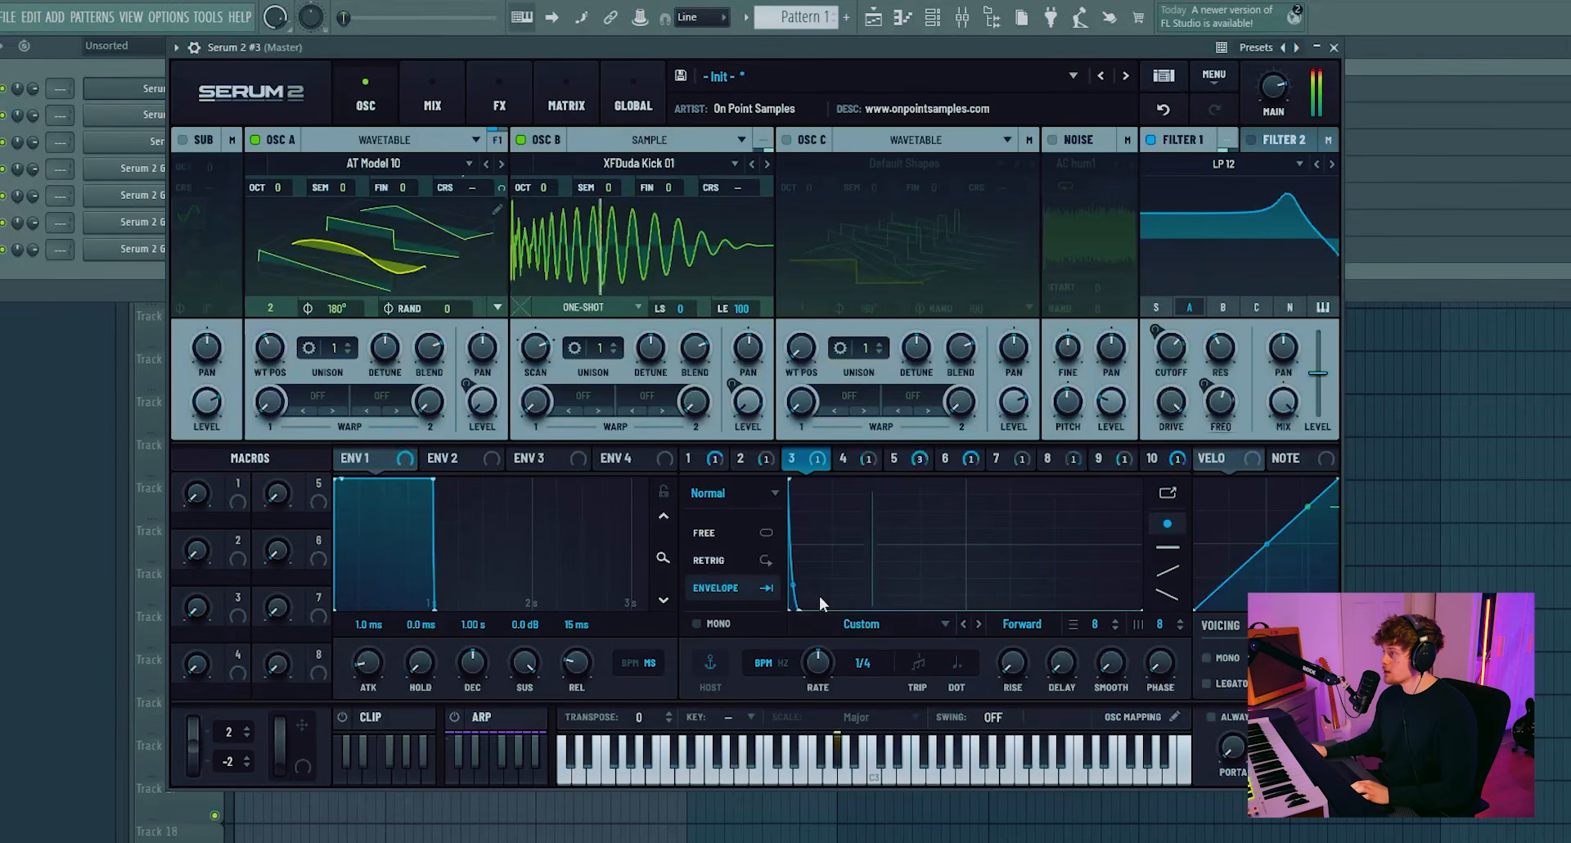
pyautogui.click(740, 459)
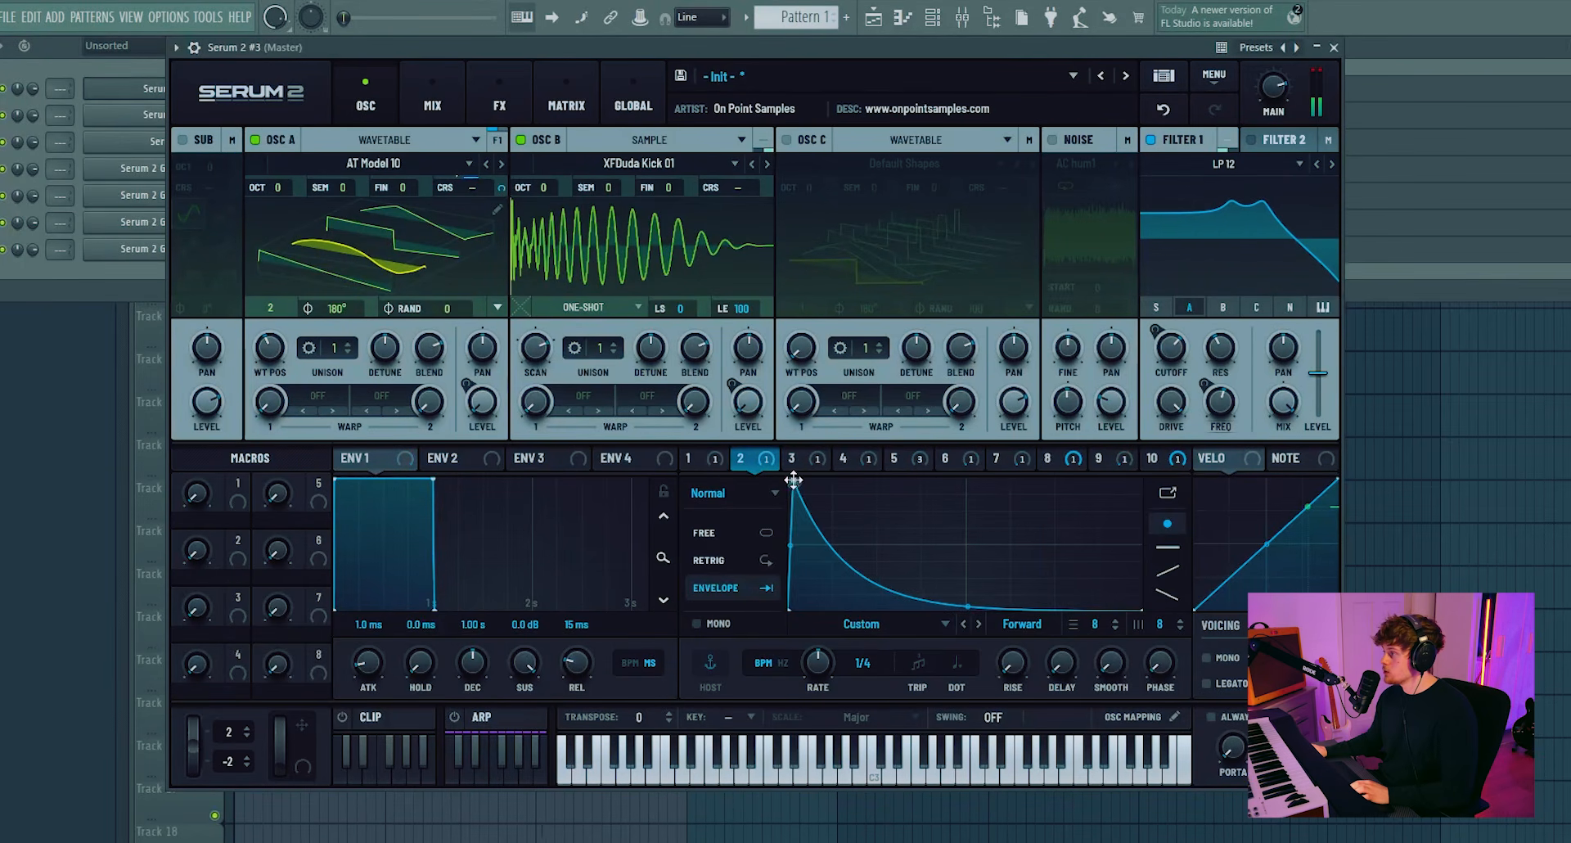
pyautogui.moveTo(794, 480); pyautogui.dragTo(937, 534)
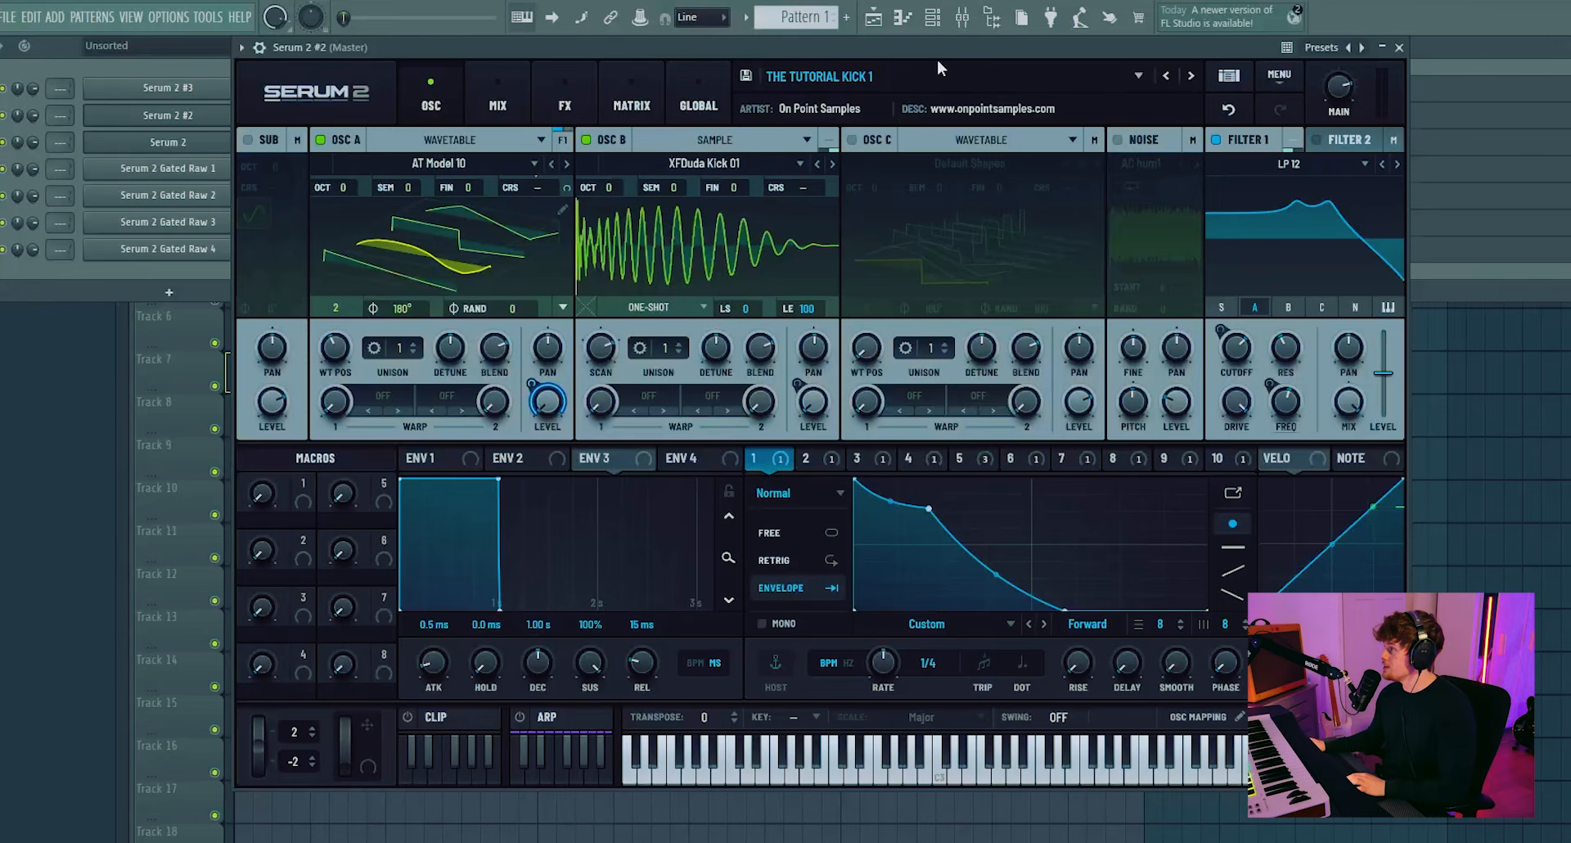
# - Audition the kick presets that follow THE TUTORIAL KICK 1, stepping forward through the list
pyautogui.click(1193, 75)
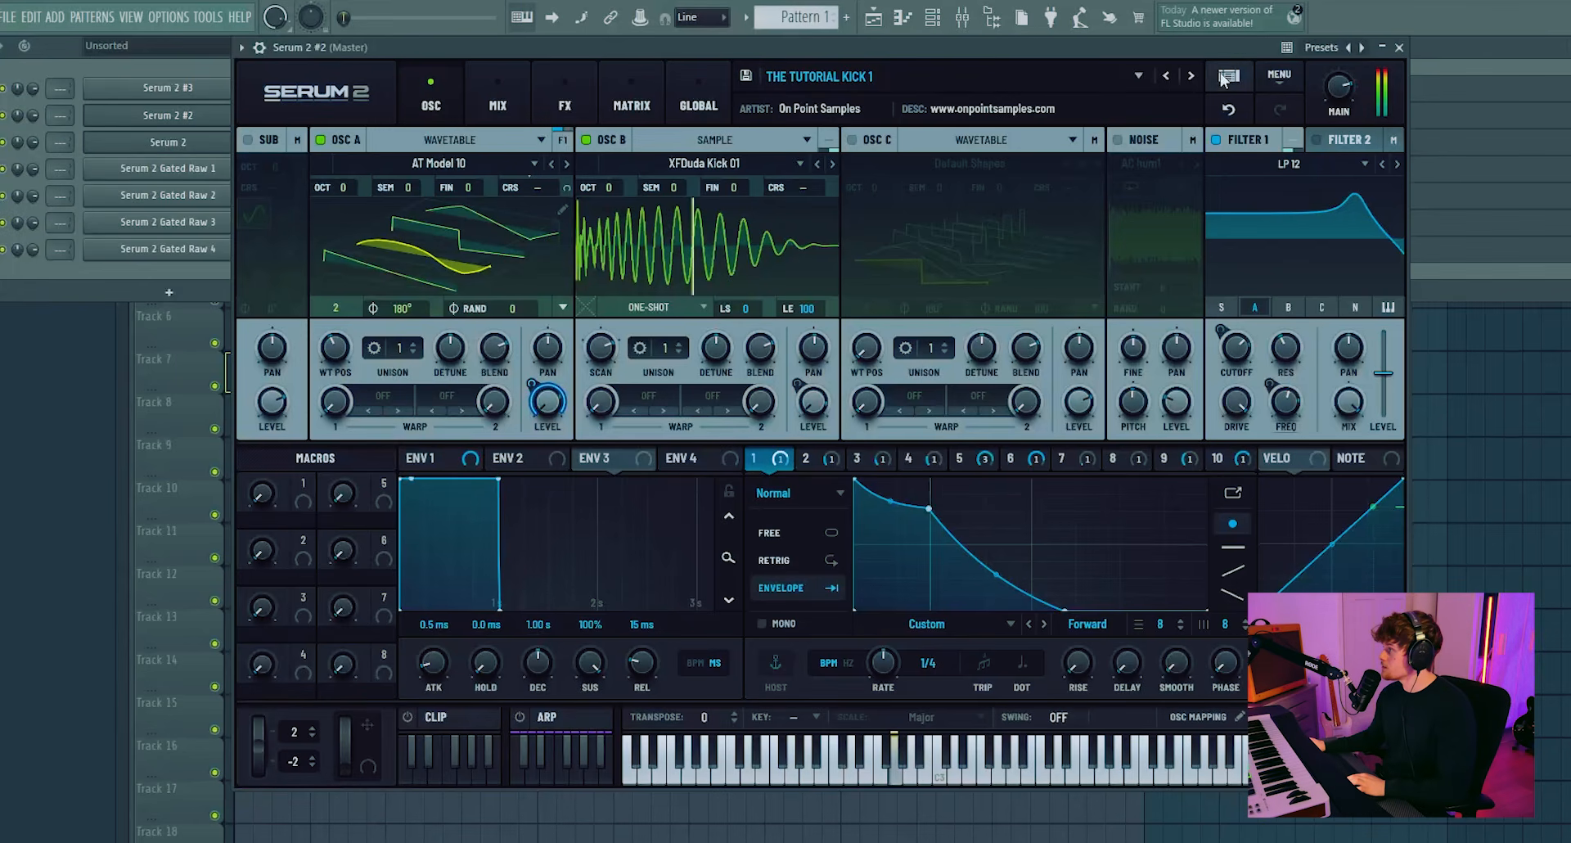
pyautogui.click(1193, 75)
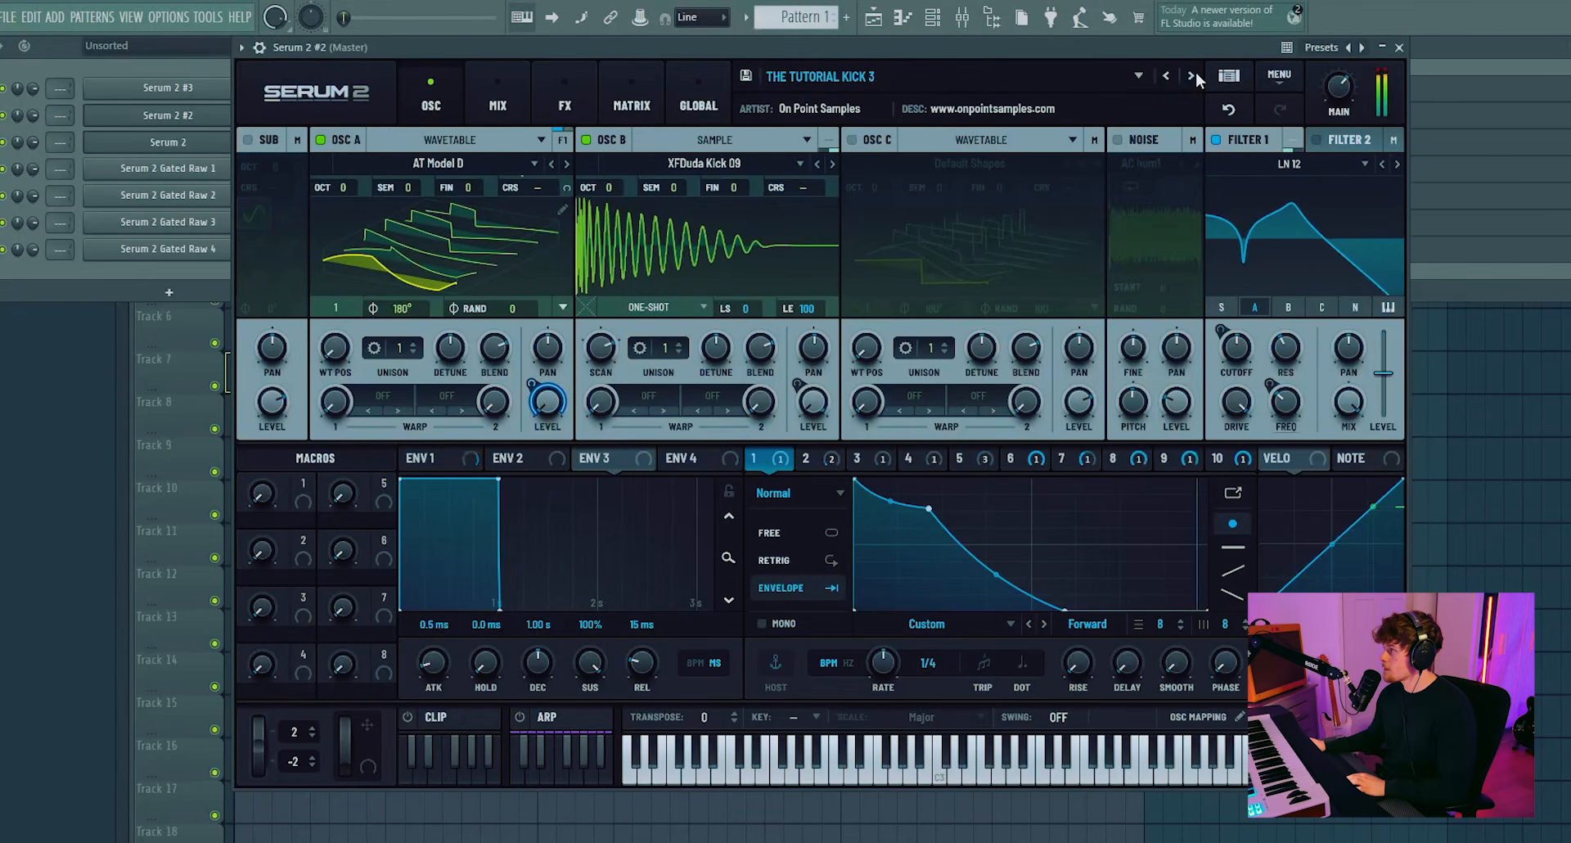
pyautogui.click(1192, 74)
pyautogui.click(1192, 75)
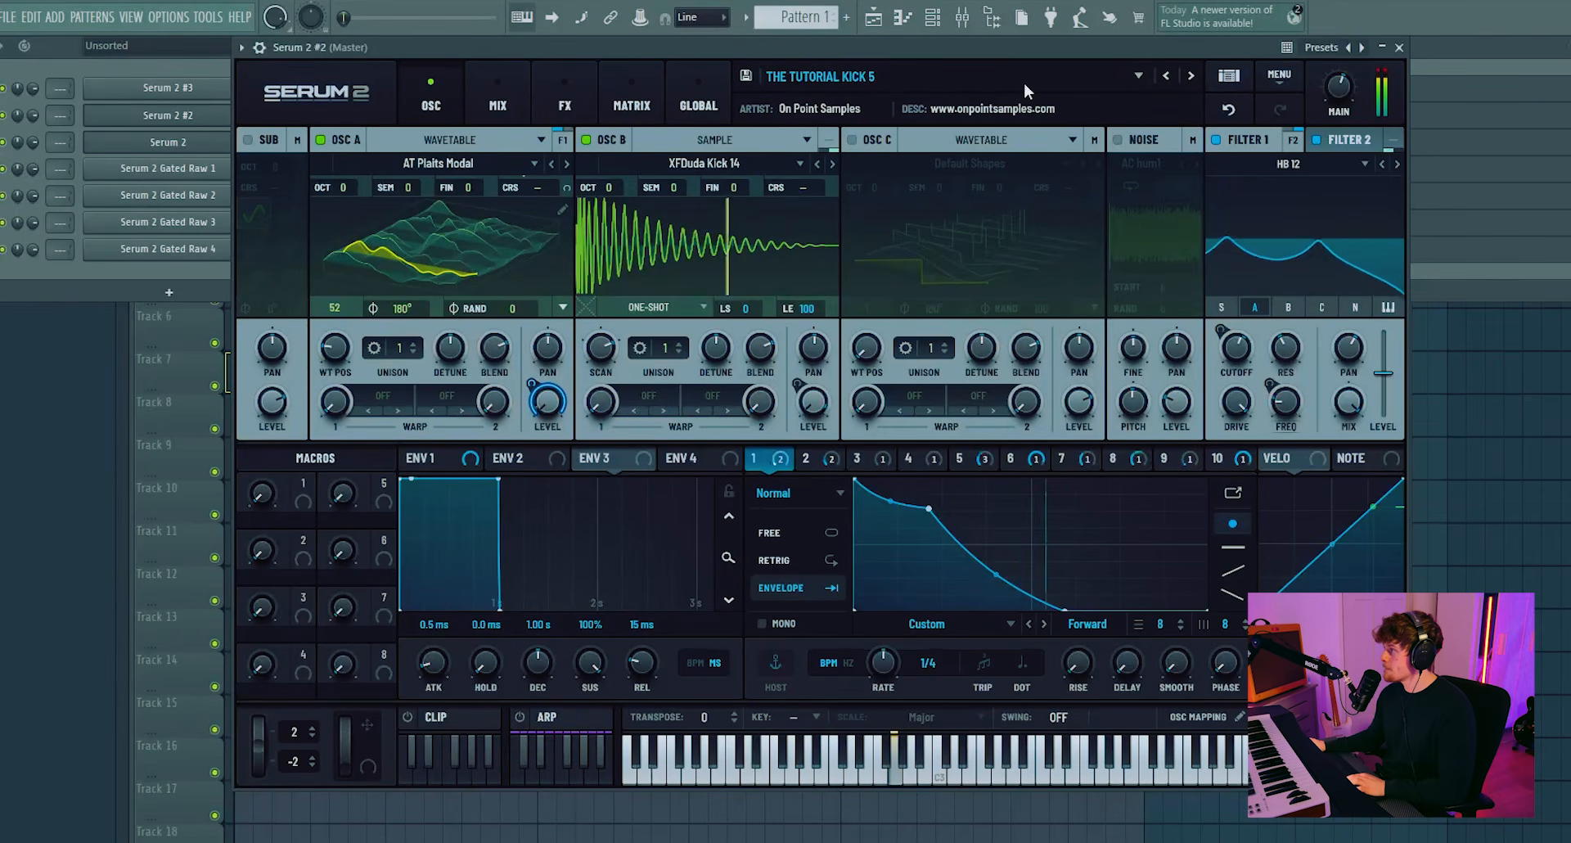
pyautogui.click(1192, 75)
pyautogui.click(1191, 75)
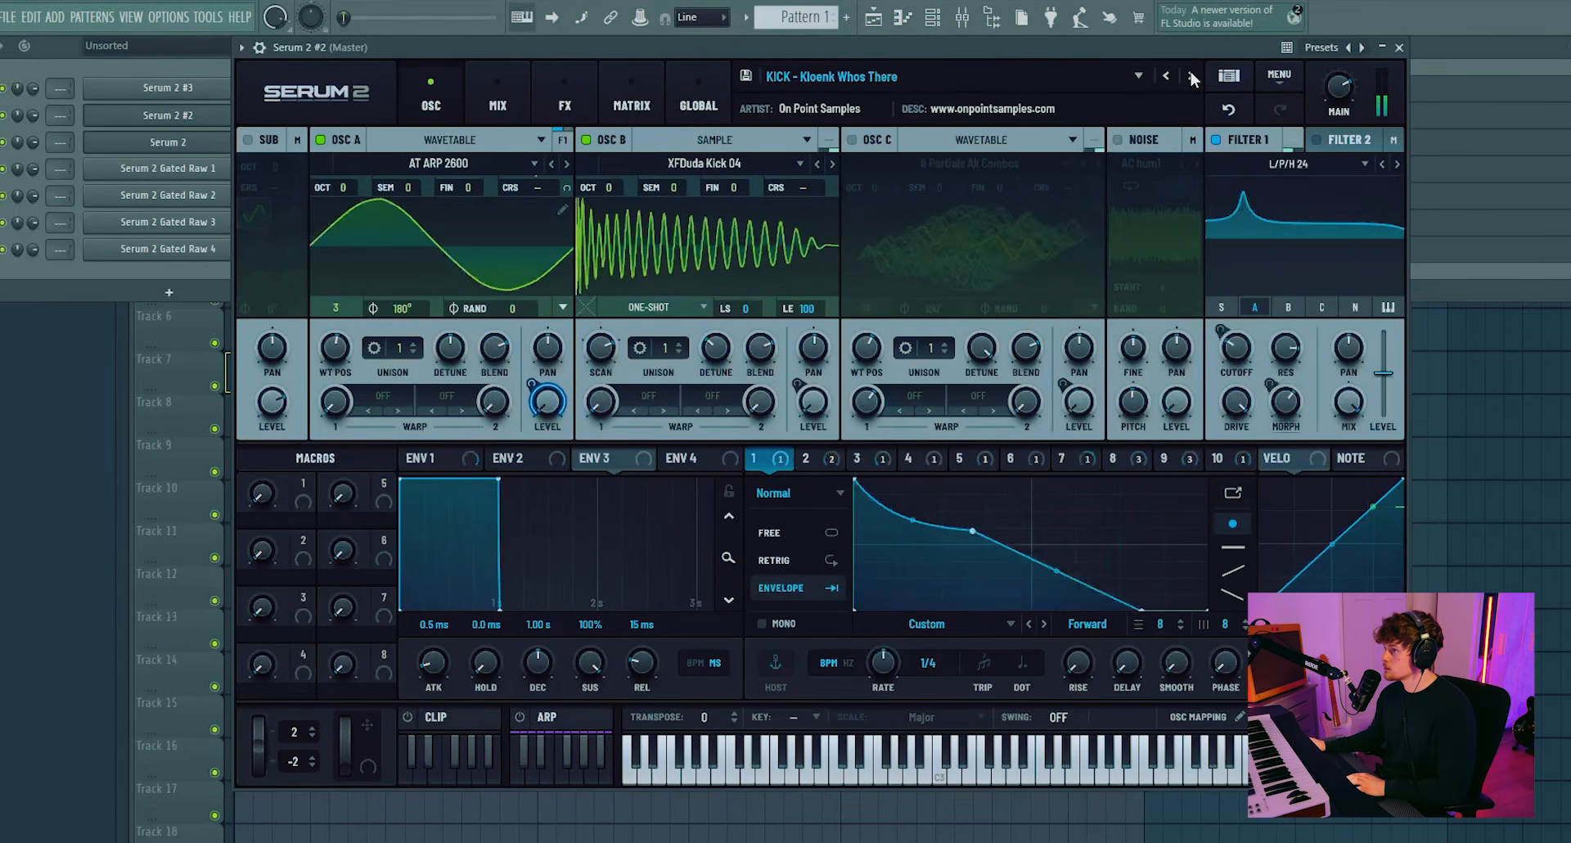
pyautogui.click(1192, 75)
pyautogui.click(1192, 75)
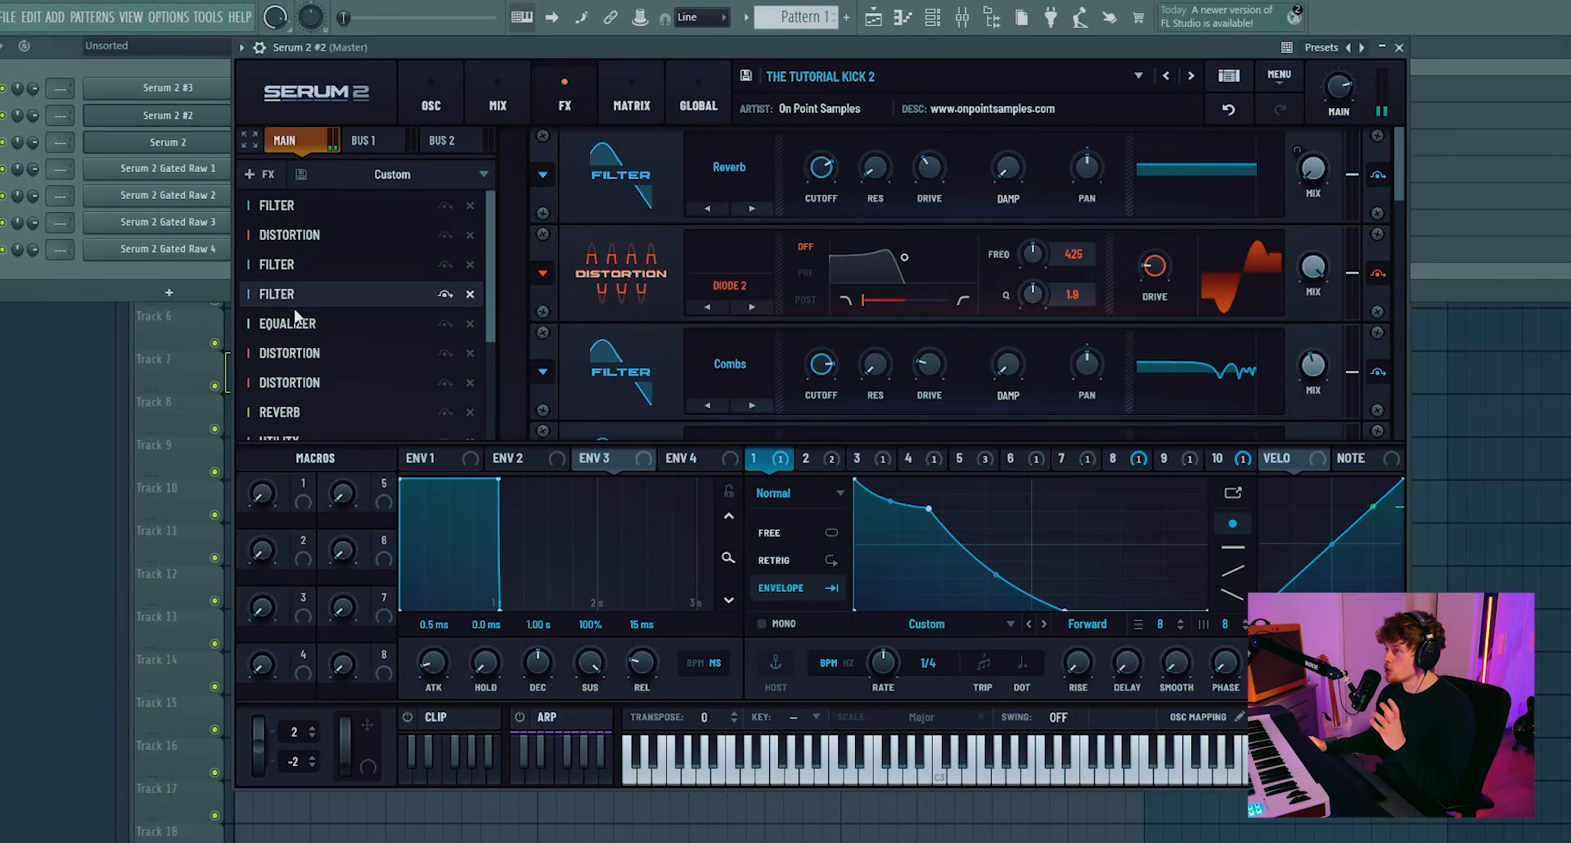
# - Bypass the Phs 24+ filter and the first equalizer in the Main effects chain, plus the second equalizer in Bus 2
pyautogui.scroll(-1, 538, 258)
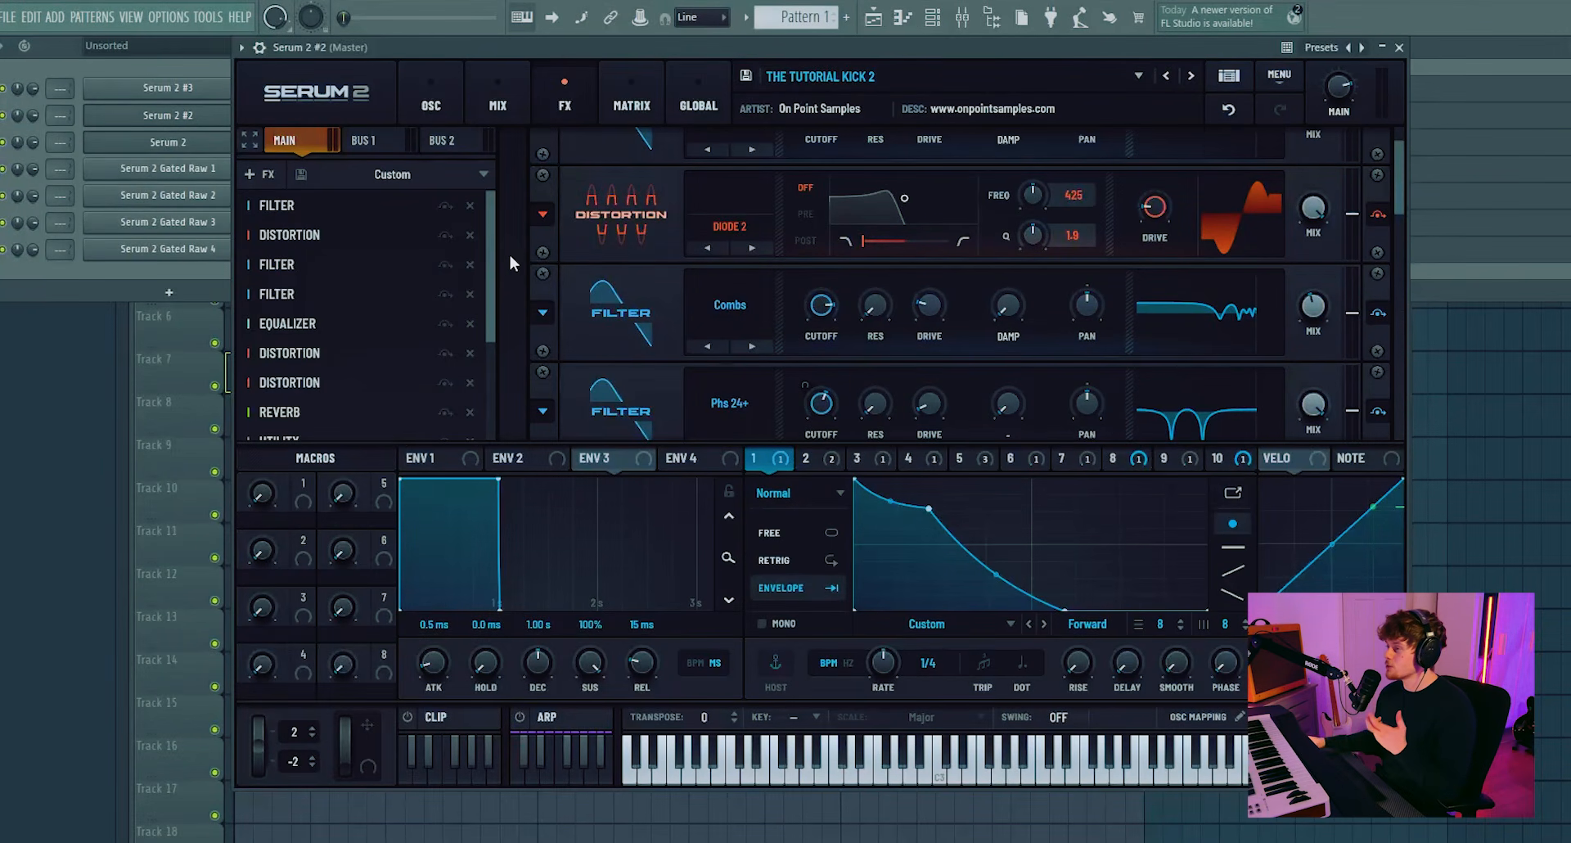
pyautogui.scroll(-2, 572, 262)
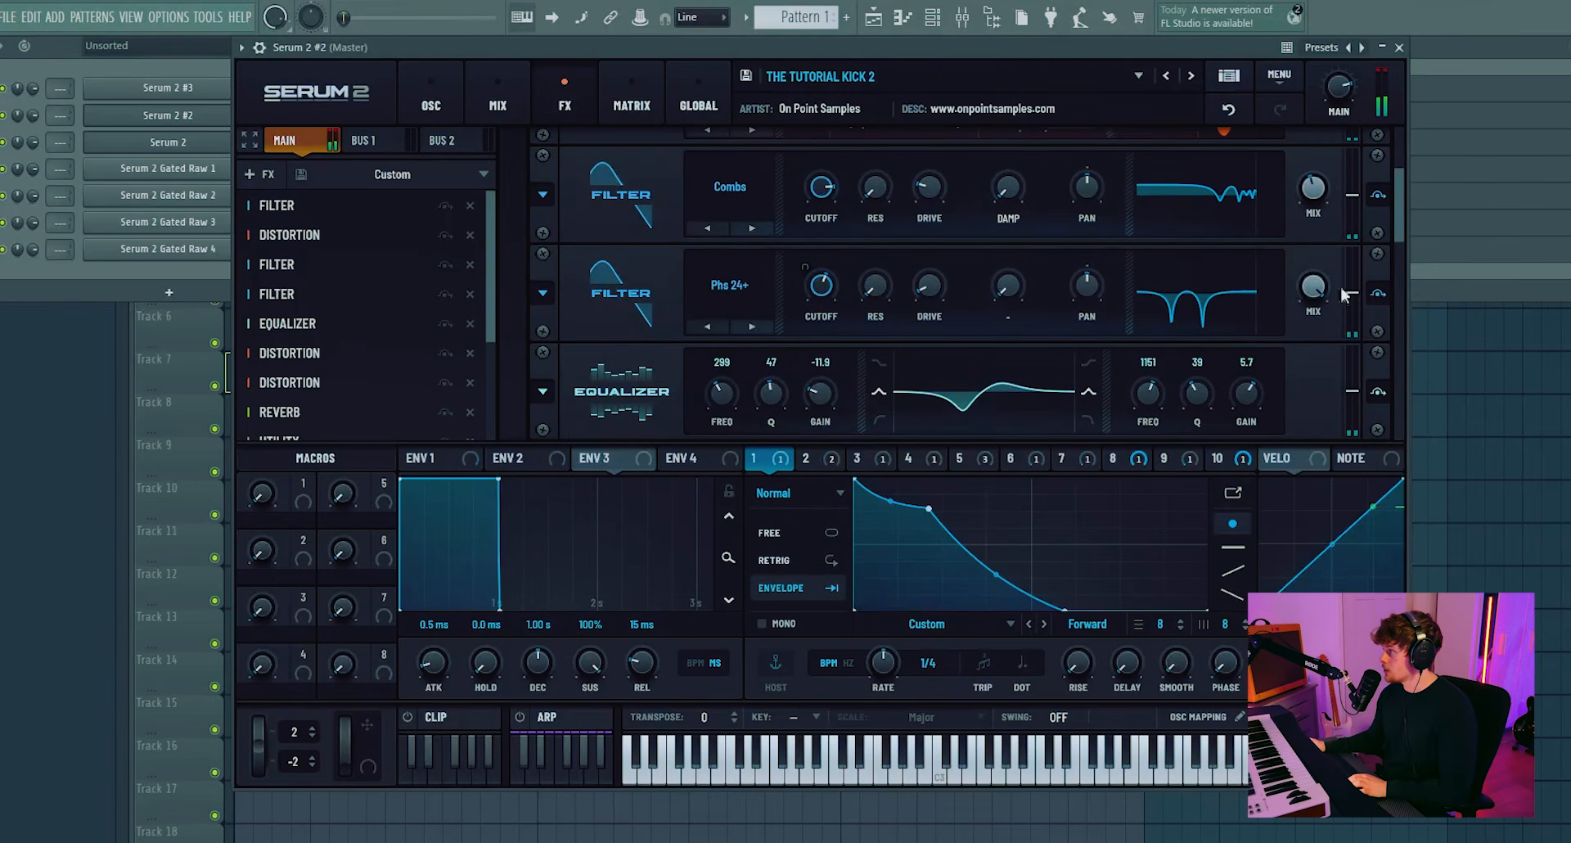
pyautogui.click(1379, 394)
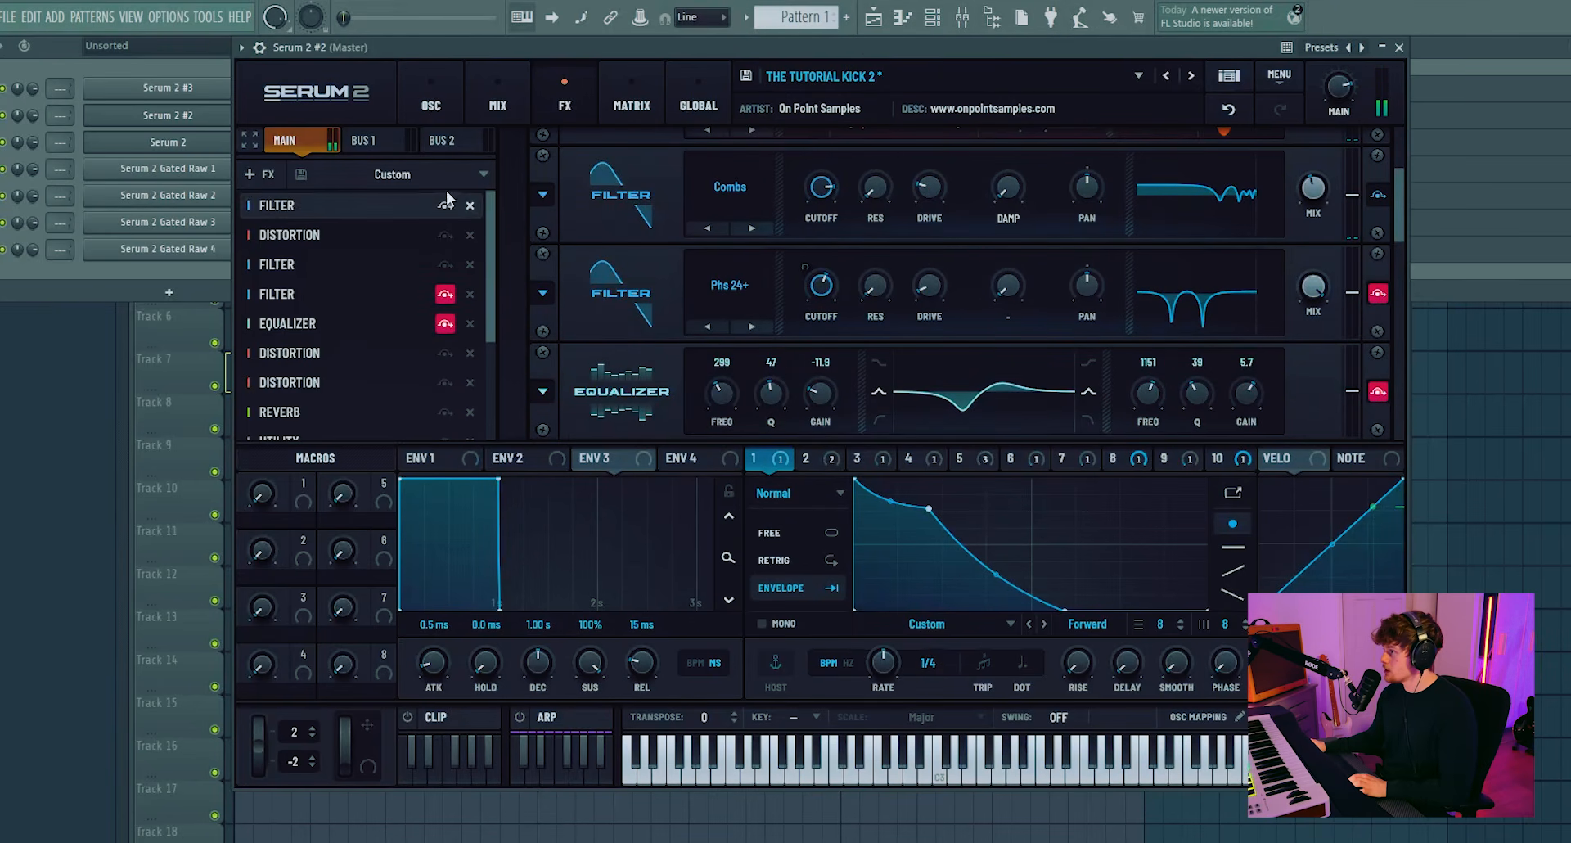
pyautogui.click(441, 142)
pyautogui.click(294, 411)
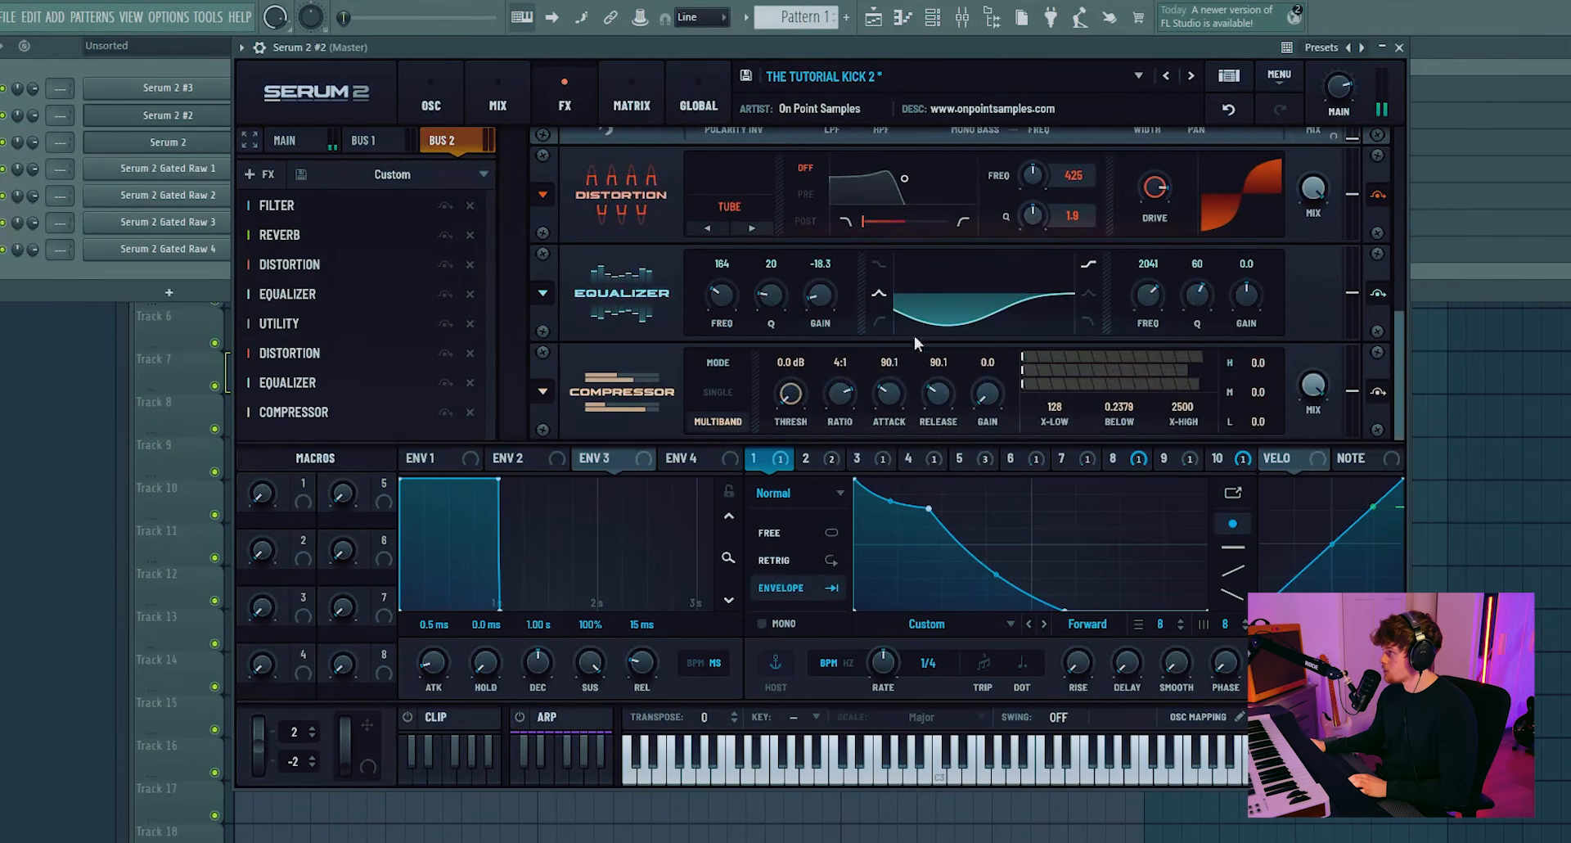
pyautogui.click(446, 382)
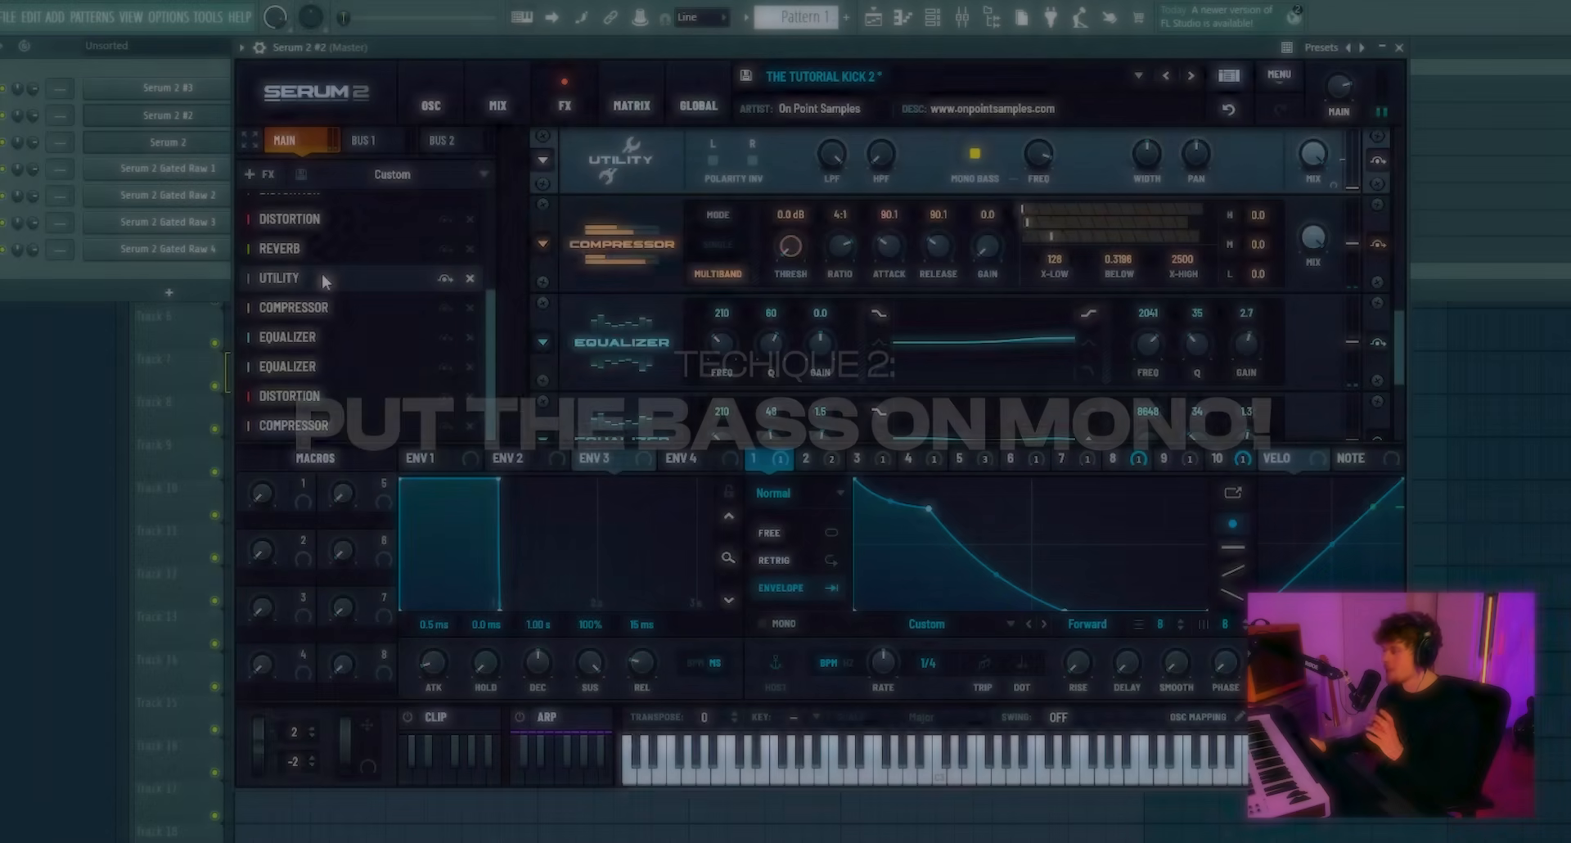
# - Review the Mono Bass setting of the Main chain's Utility, and move the dip of LFO 10 slightly later and higher
pyautogui.scroll(1, 629, 201)
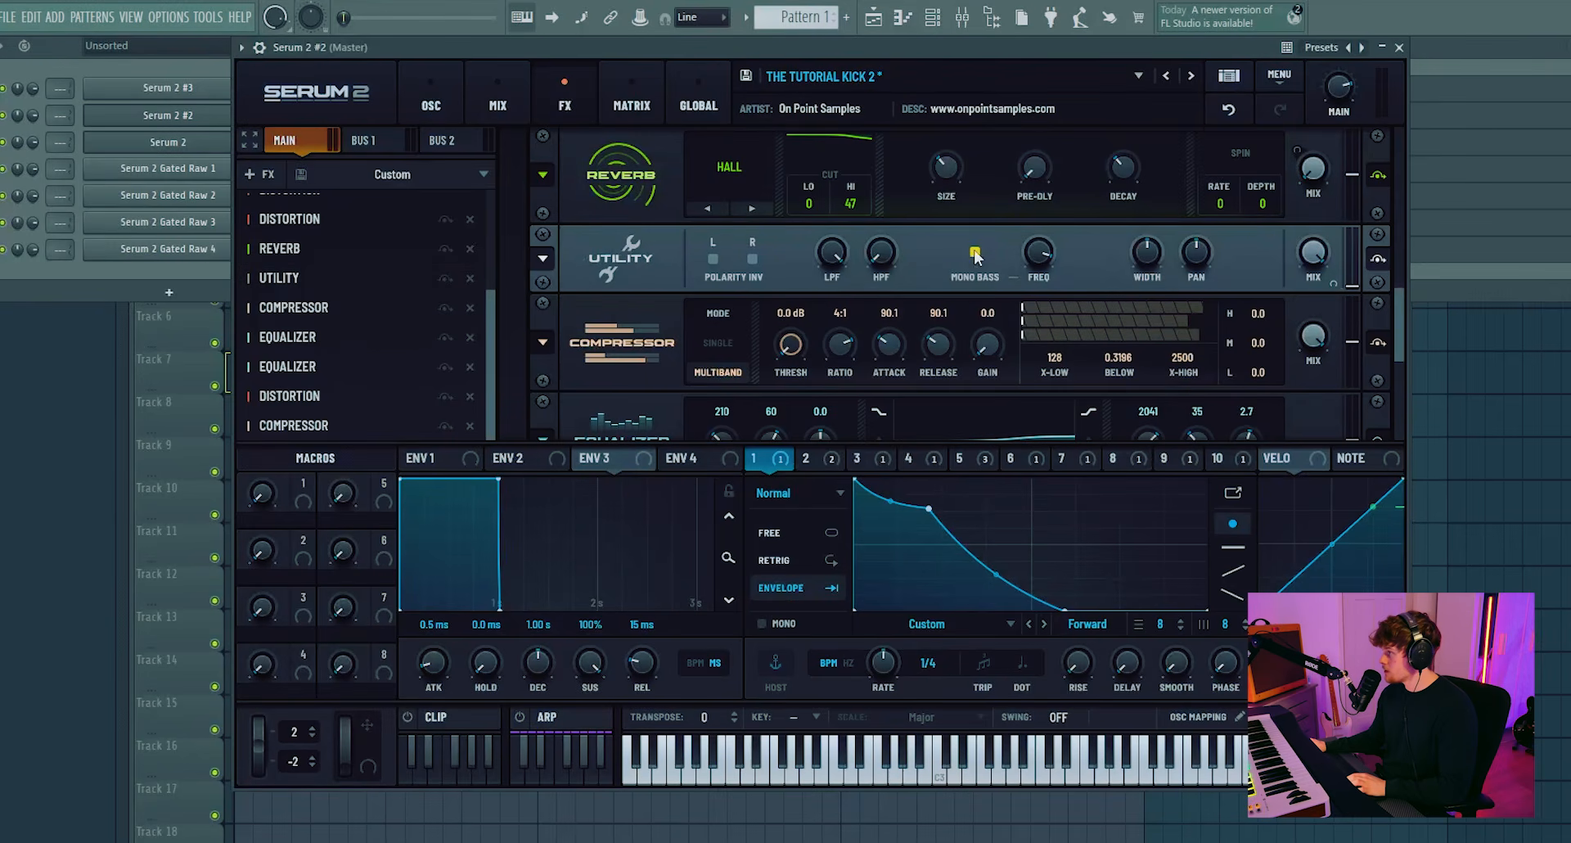
pyautogui.moveTo(1033, 258)
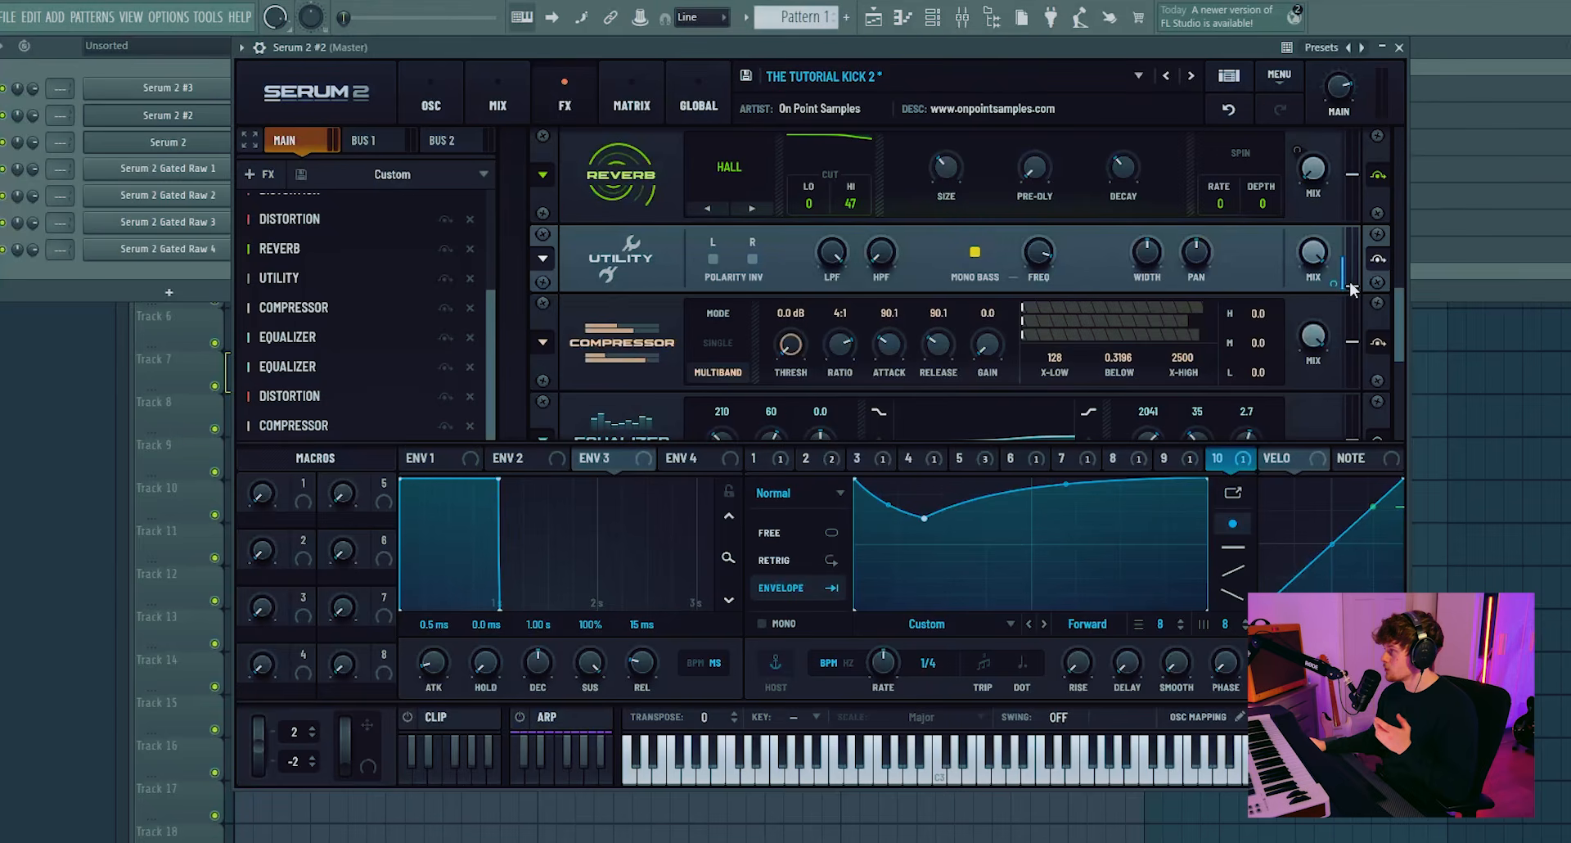
pyautogui.rightClick(1351, 285)
pyautogui.moveTo(923, 520)
pyautogui.mouseDown()
pyautogui.moveTo(920, 506)
pyautogui.moveTo(921, 584)
pyautogui.moveTo(947, 507)
pyautogui.mouseUp()
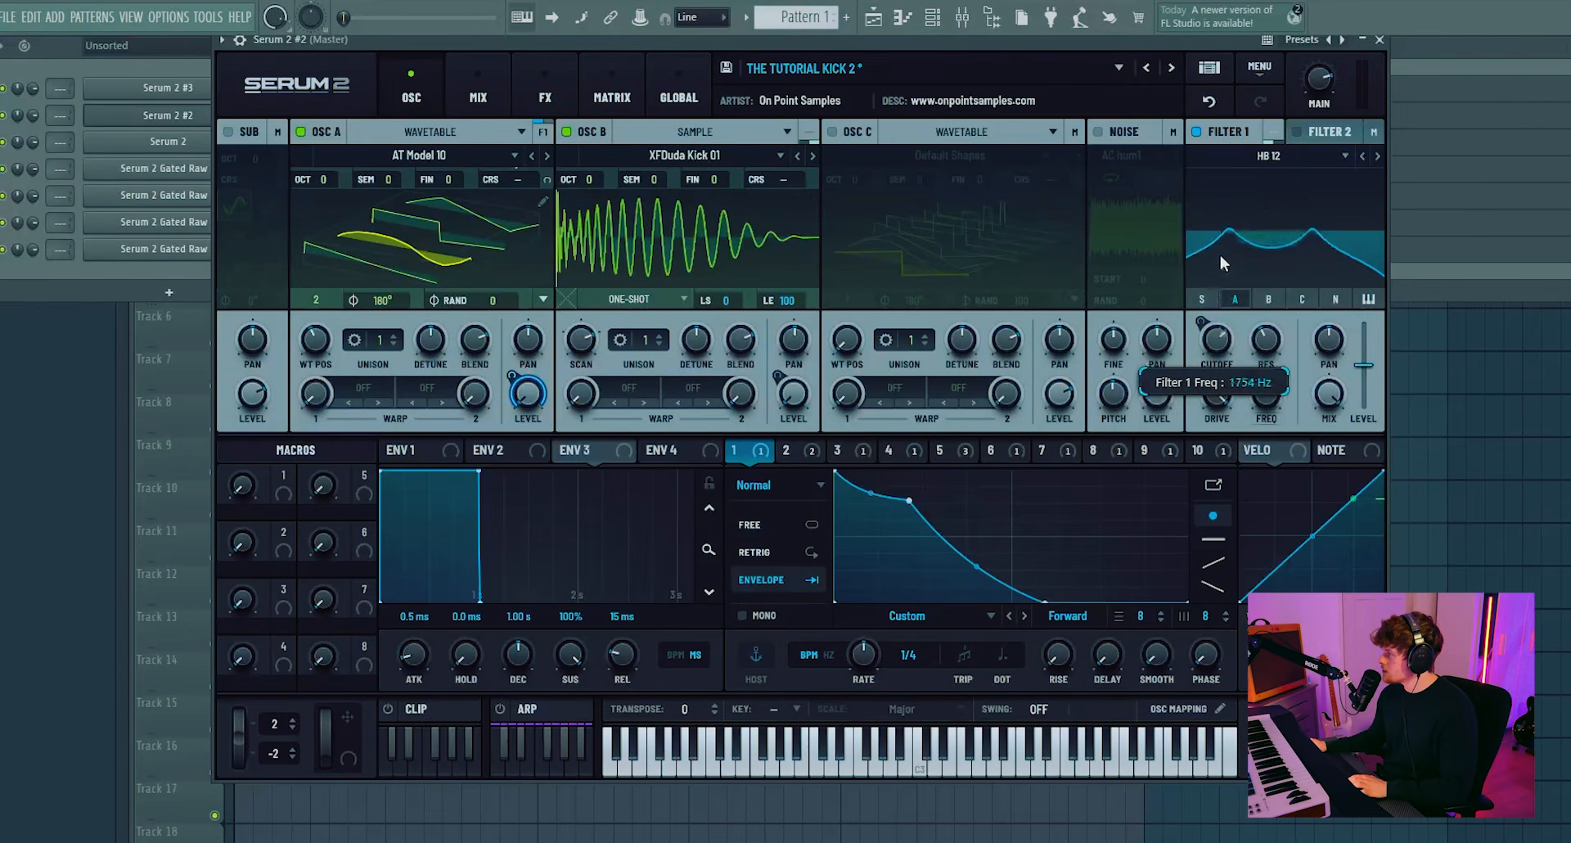
# - Adjust the Freq and cutoff of the HB 12 Filter 1 so its response has one main peak at the low end
pyautogui.moveTo(1274, 398); pyautogui.dragTo(1280, 346)
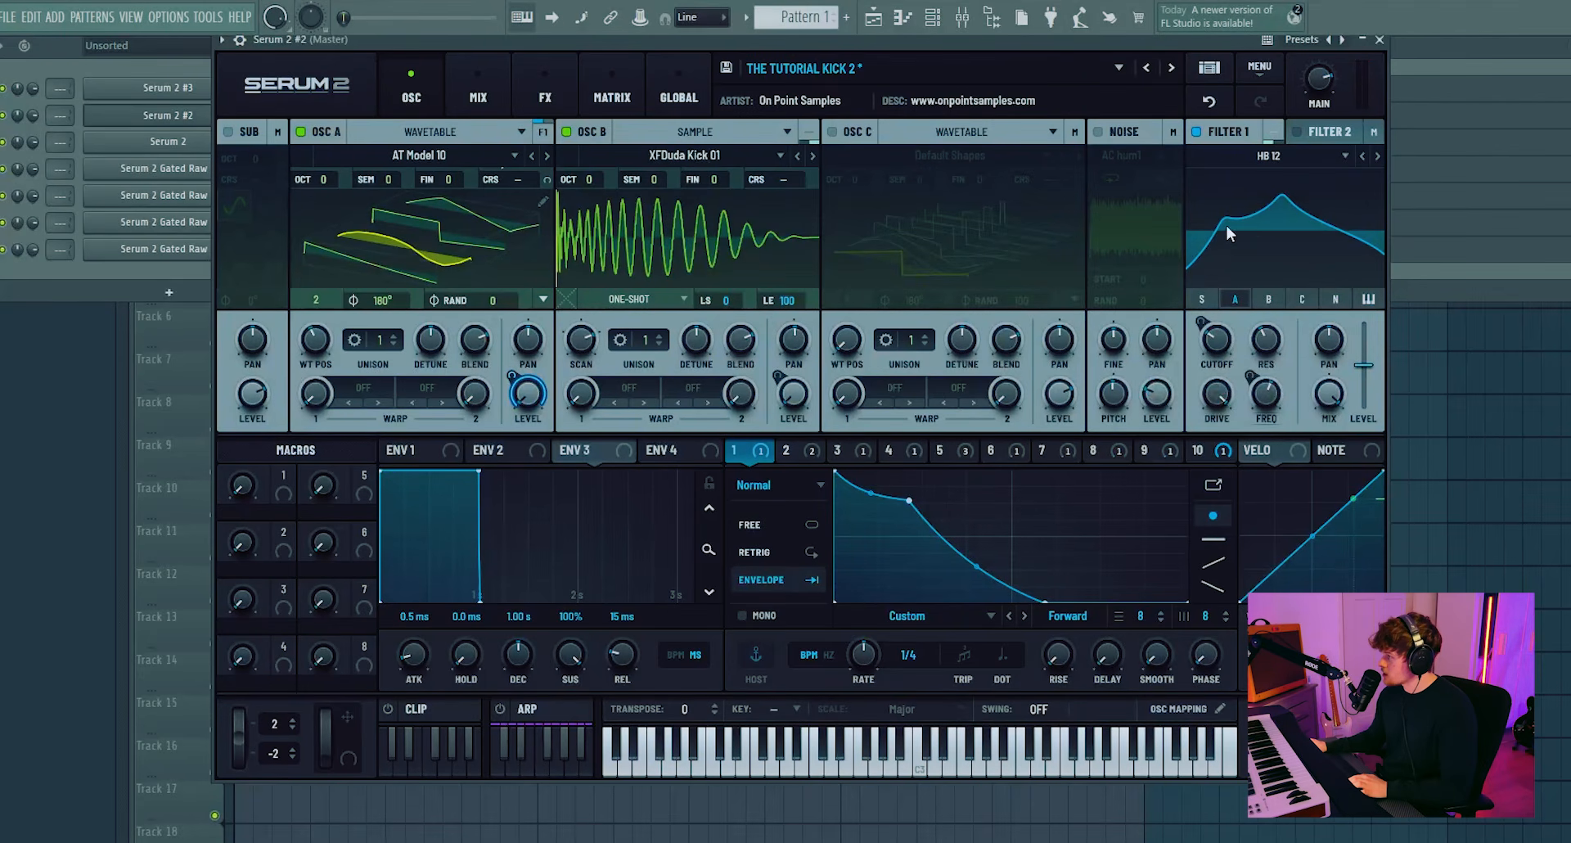
pyautogui.moveTo(1217, 338); pyautogui.dragTo(1255, 426)
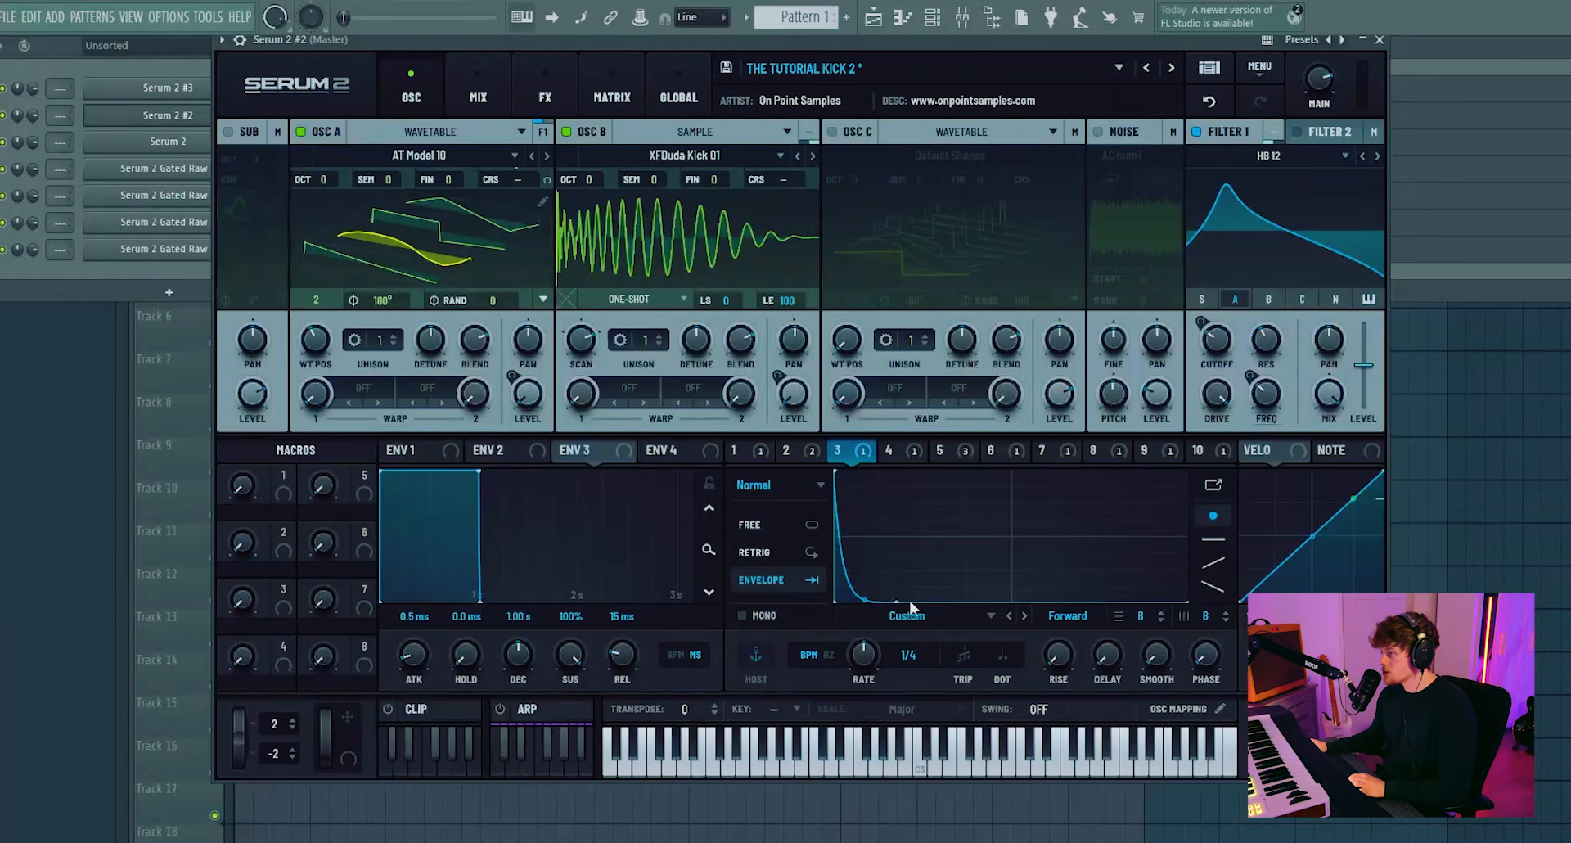
# - Try a long, slow falling curve on LFO 3, undo it, and instead slightly lengthen the short initial decay
pyautogui.moveTo(900, 600); pyautogui.dragTo(988, 483)
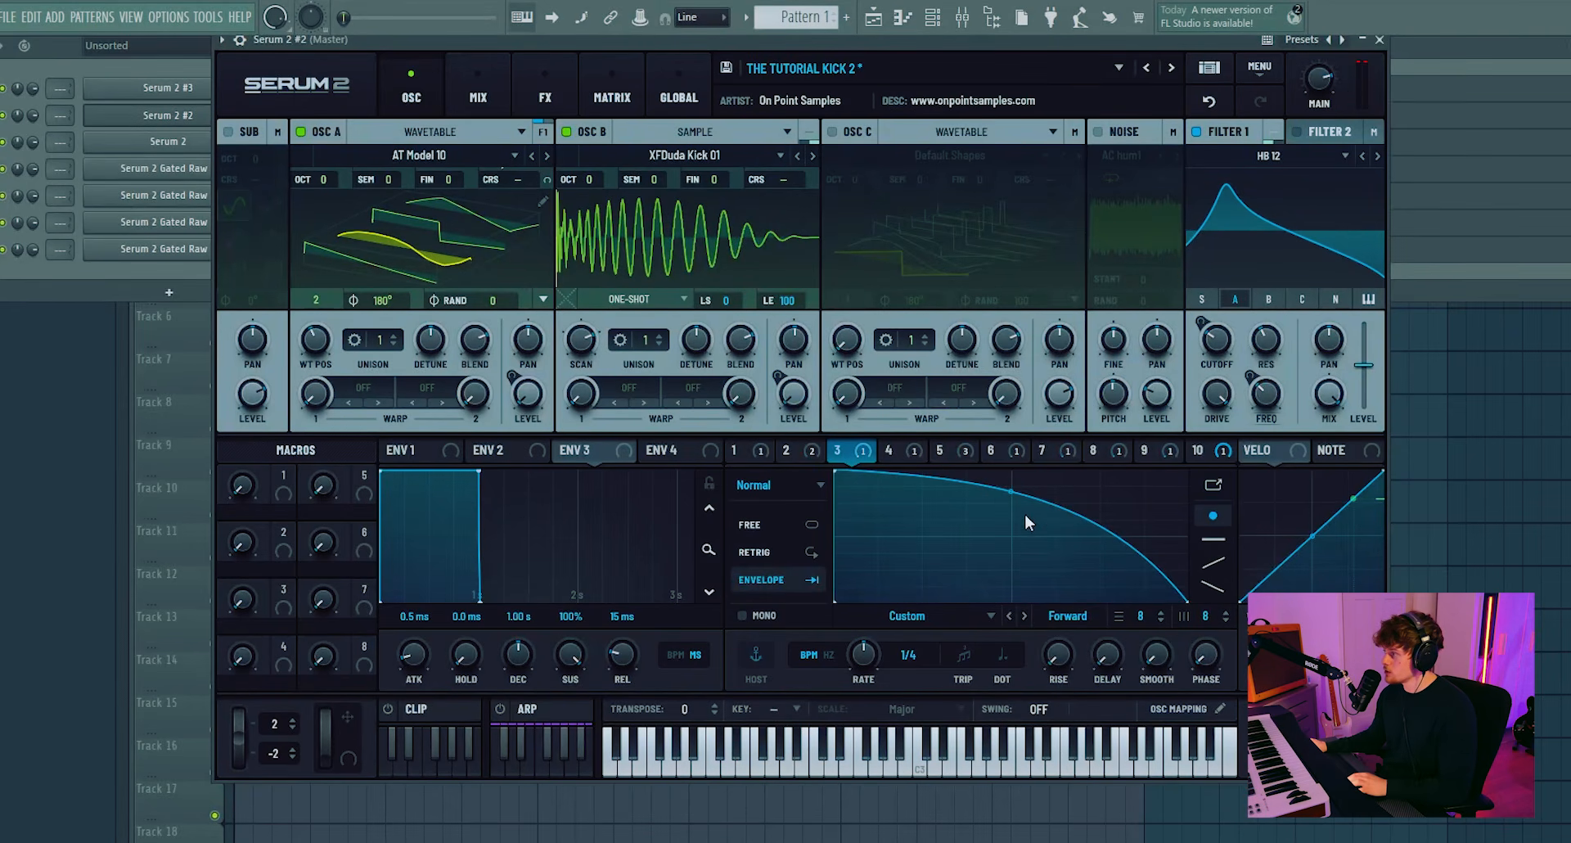
pyautogui.hotkey('ctrl', 'z')
pyautogui.moveTo(875, 520); pyautogui.dragTo(929, 589)
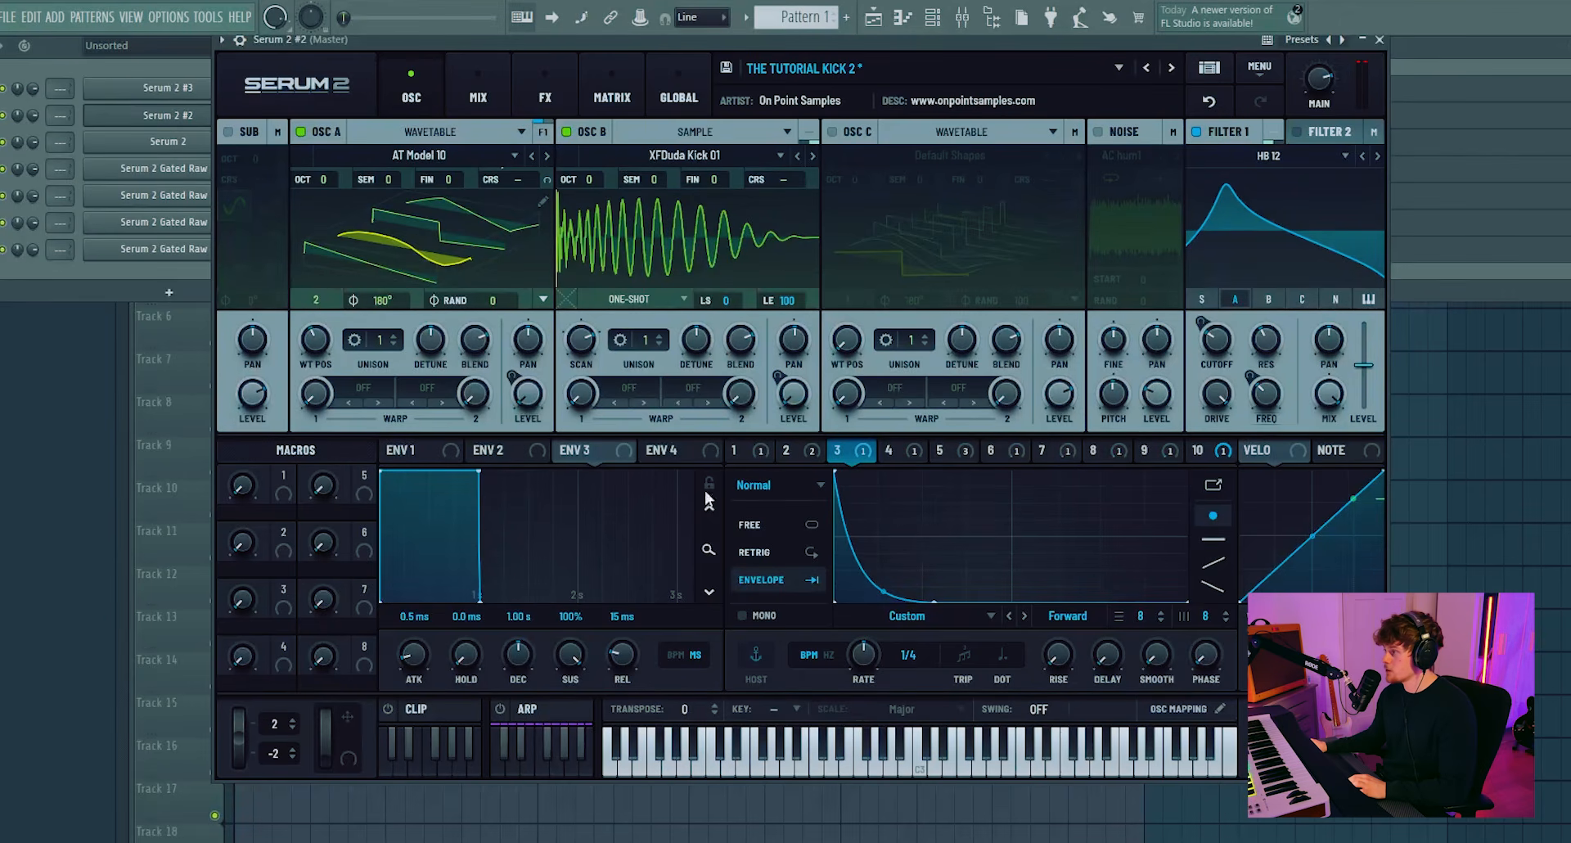
# - Try a much shorter decay on LFO 1, and extend its end point past the middle of the cycle
pyautogui.click(753, 455)
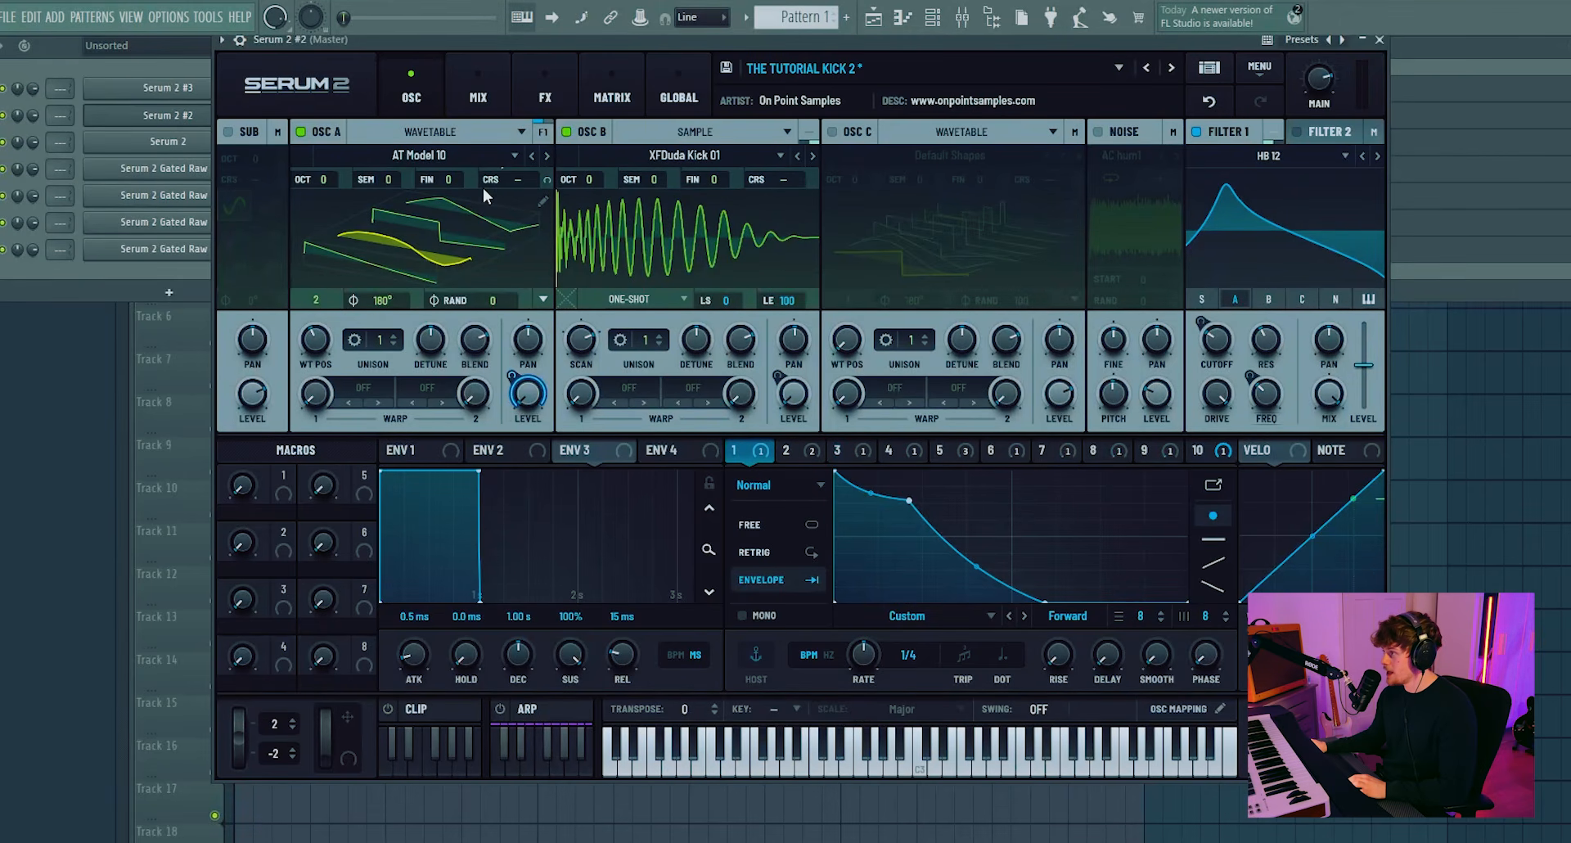
pyautogui.moveTo(1048, 596); pyautogui.dragTo(923, 601)
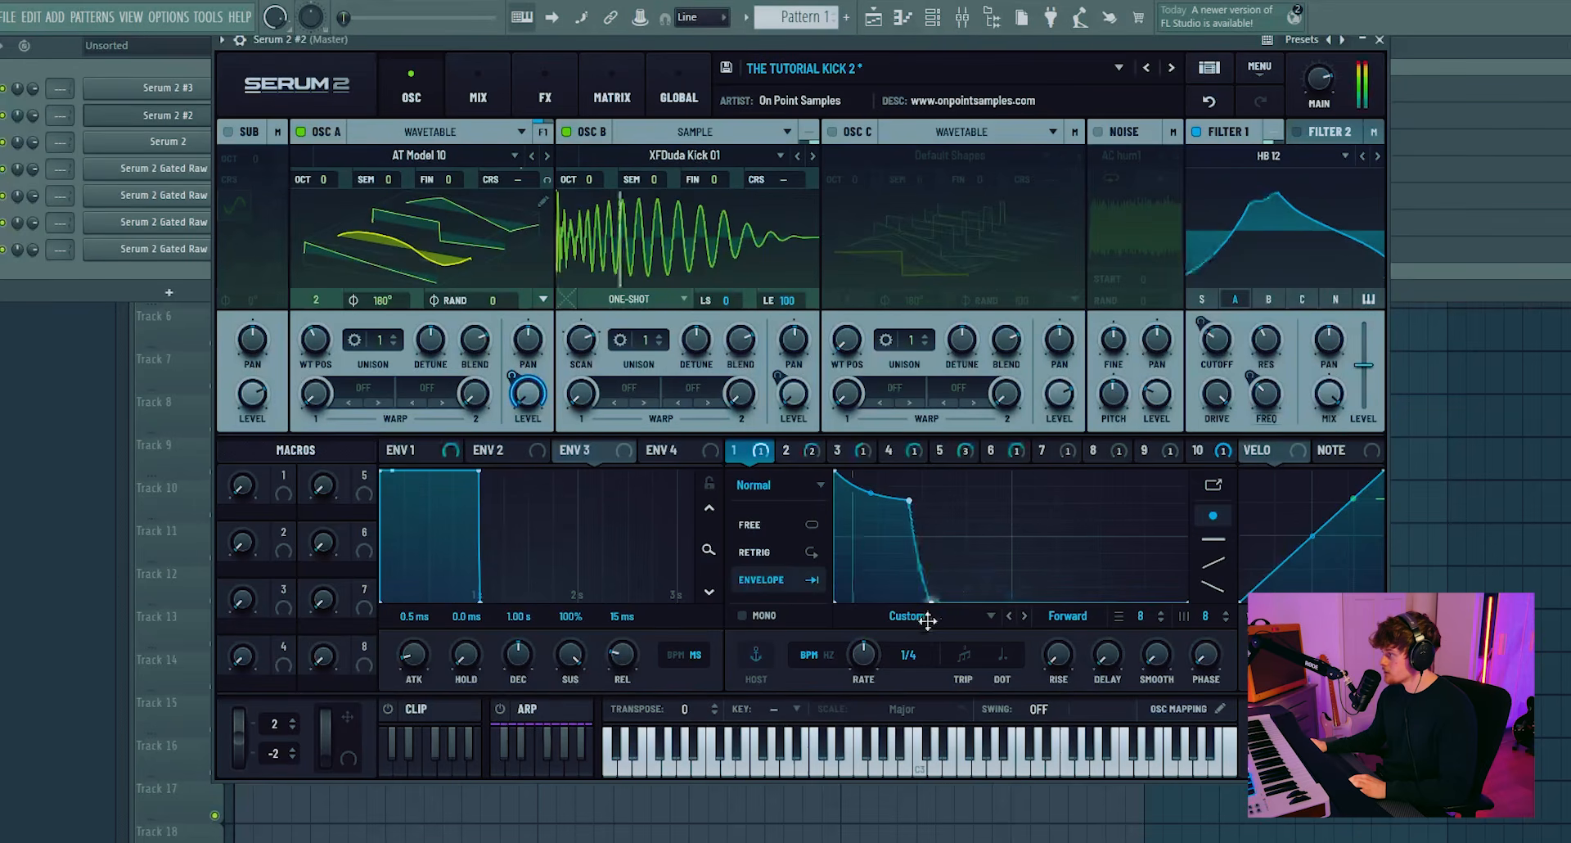
pyautogui.click(1097, 456)
pyautogui.moveTo(961, 600); pyautogui.dragTo(1064, 650)
pyautogui.click(751, 452)
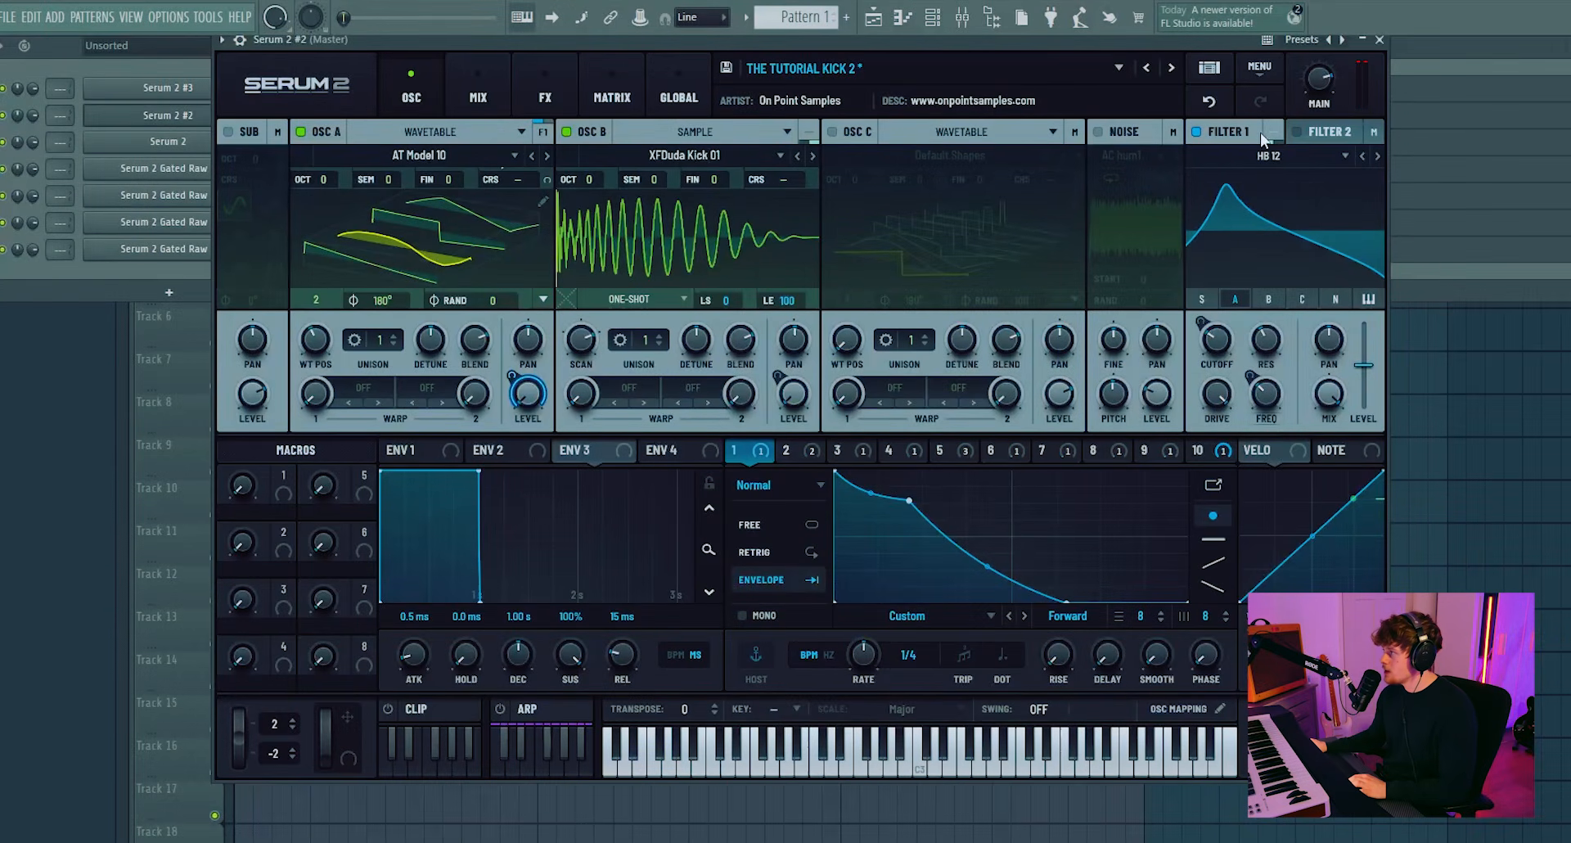
# - Set Filter 1's Bus 1 send to 0% and route its output into Filter 2
pyautogui.click(1270, 133)
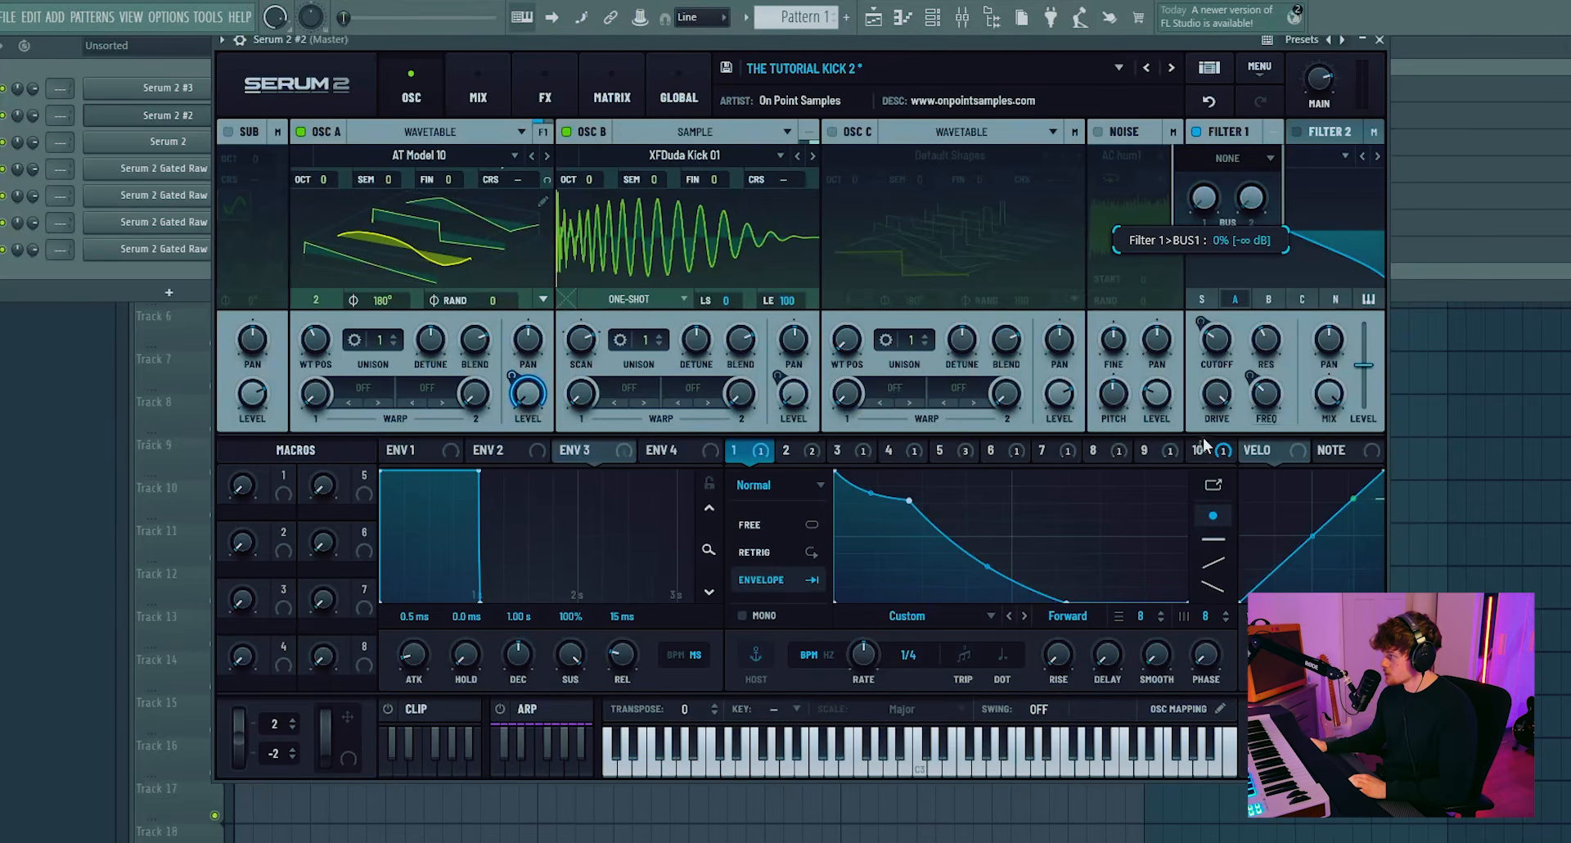
pyautogui.click(1228, 163)
pyautogui.click(1239, 185)
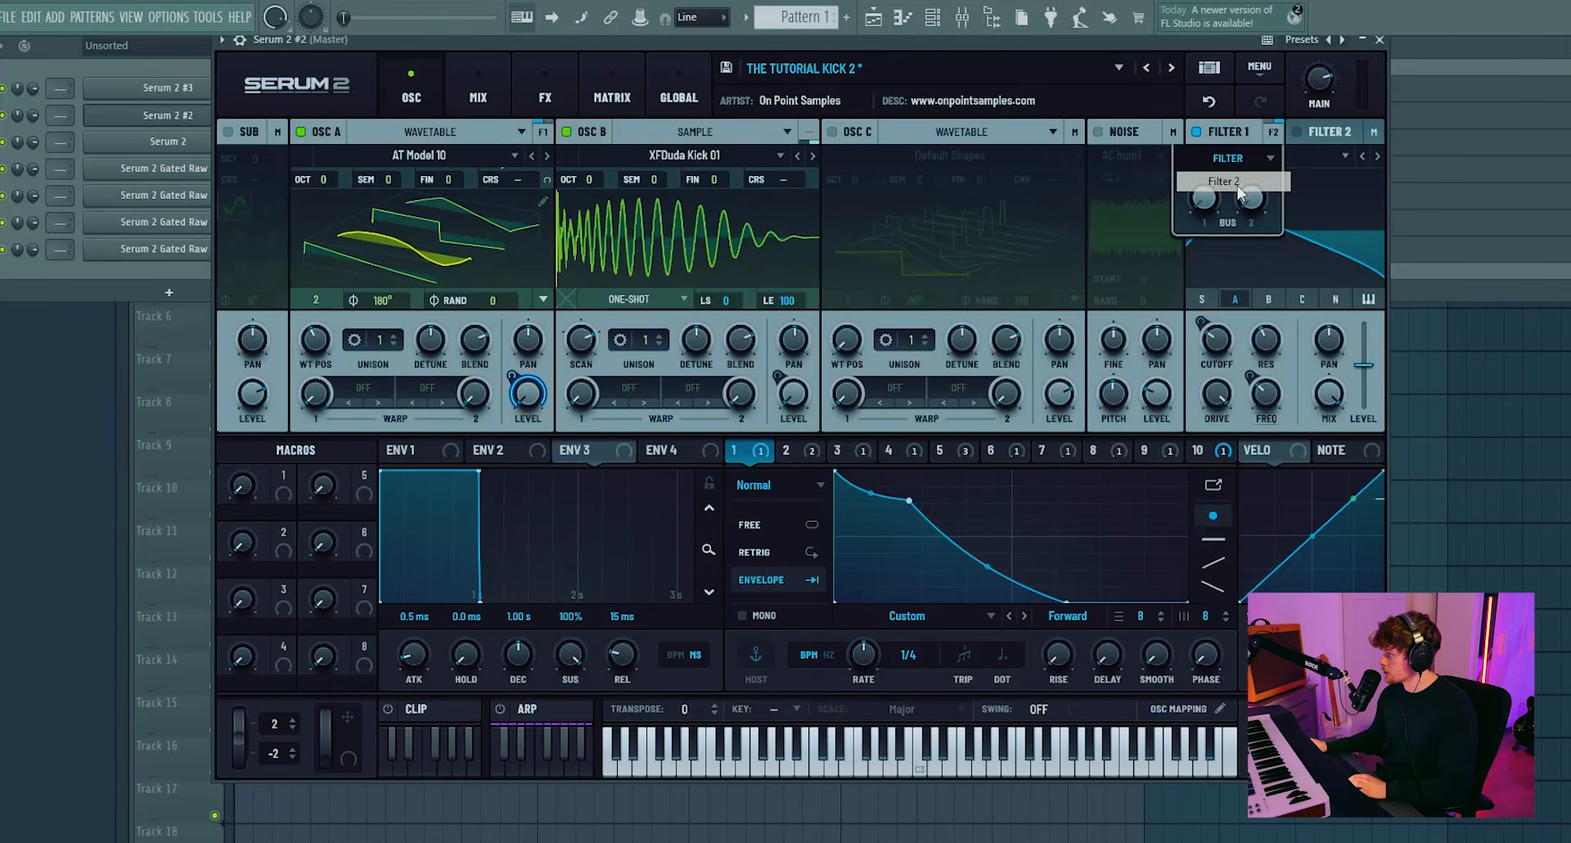
# - Enable Filter 2, set its main output to None and send it to Bus 1 at 100%
pyautogui.click(1313, 155)
pyautogui.click(1374, 132)
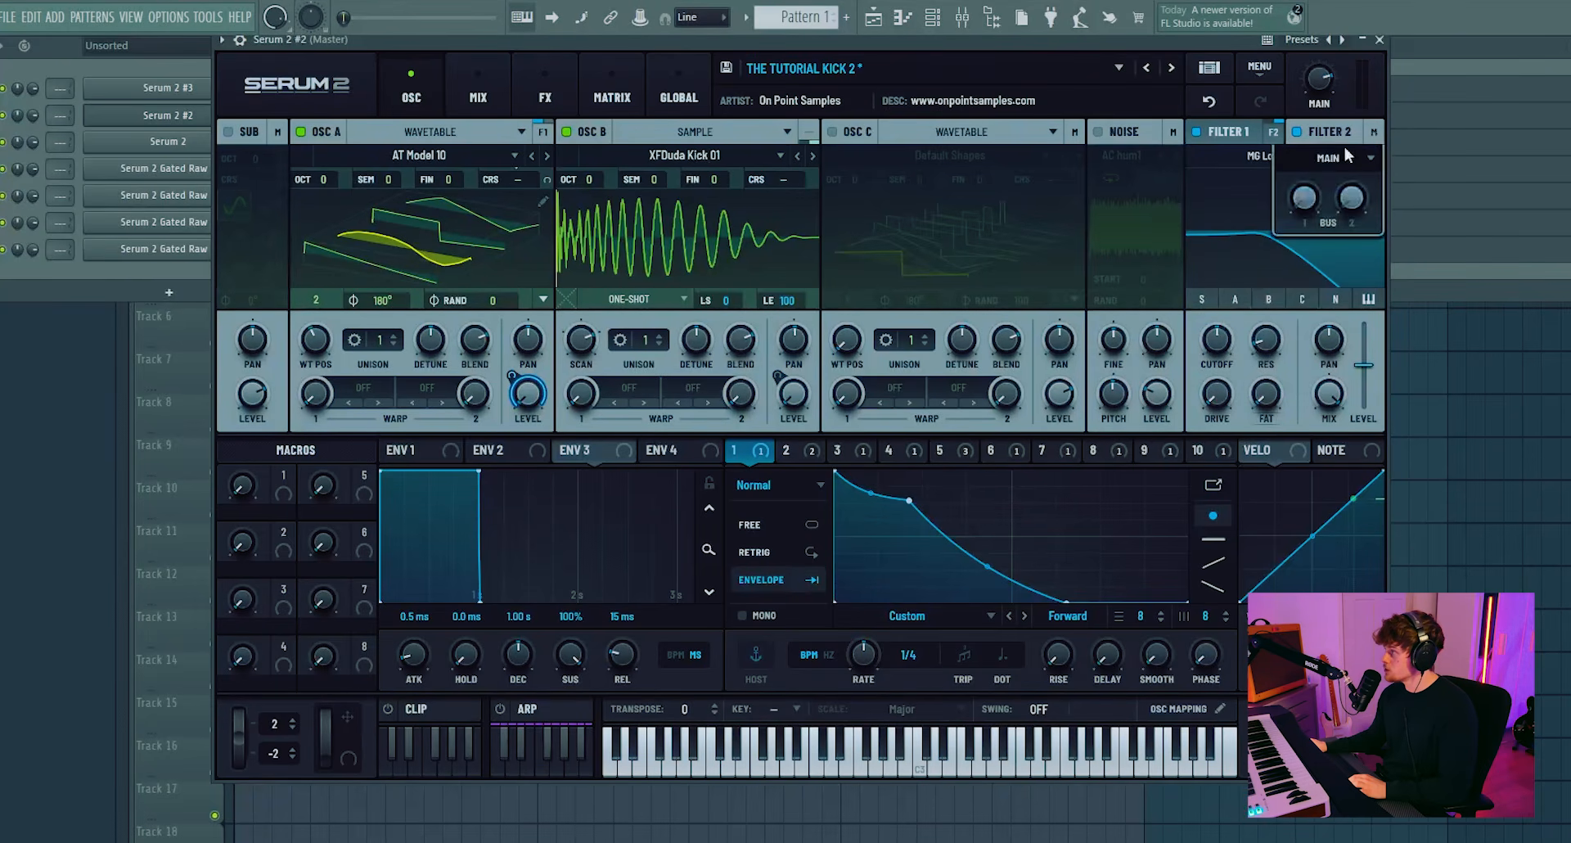
pyautogui.click(1342, 157)
pyautogui.click(1326, 240)
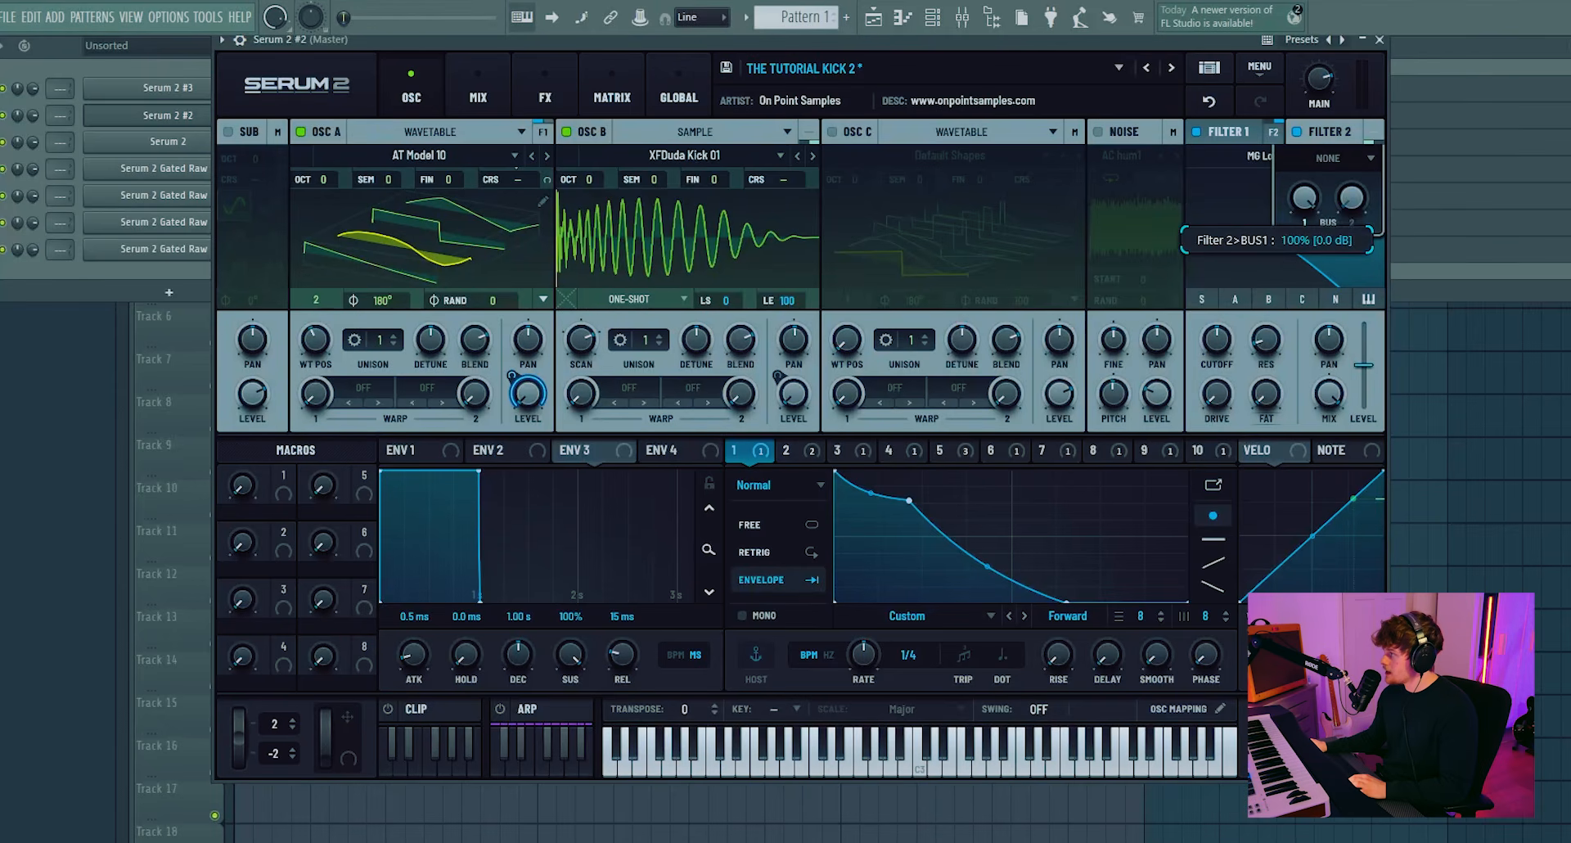
pyautogui.click(1212, 153)
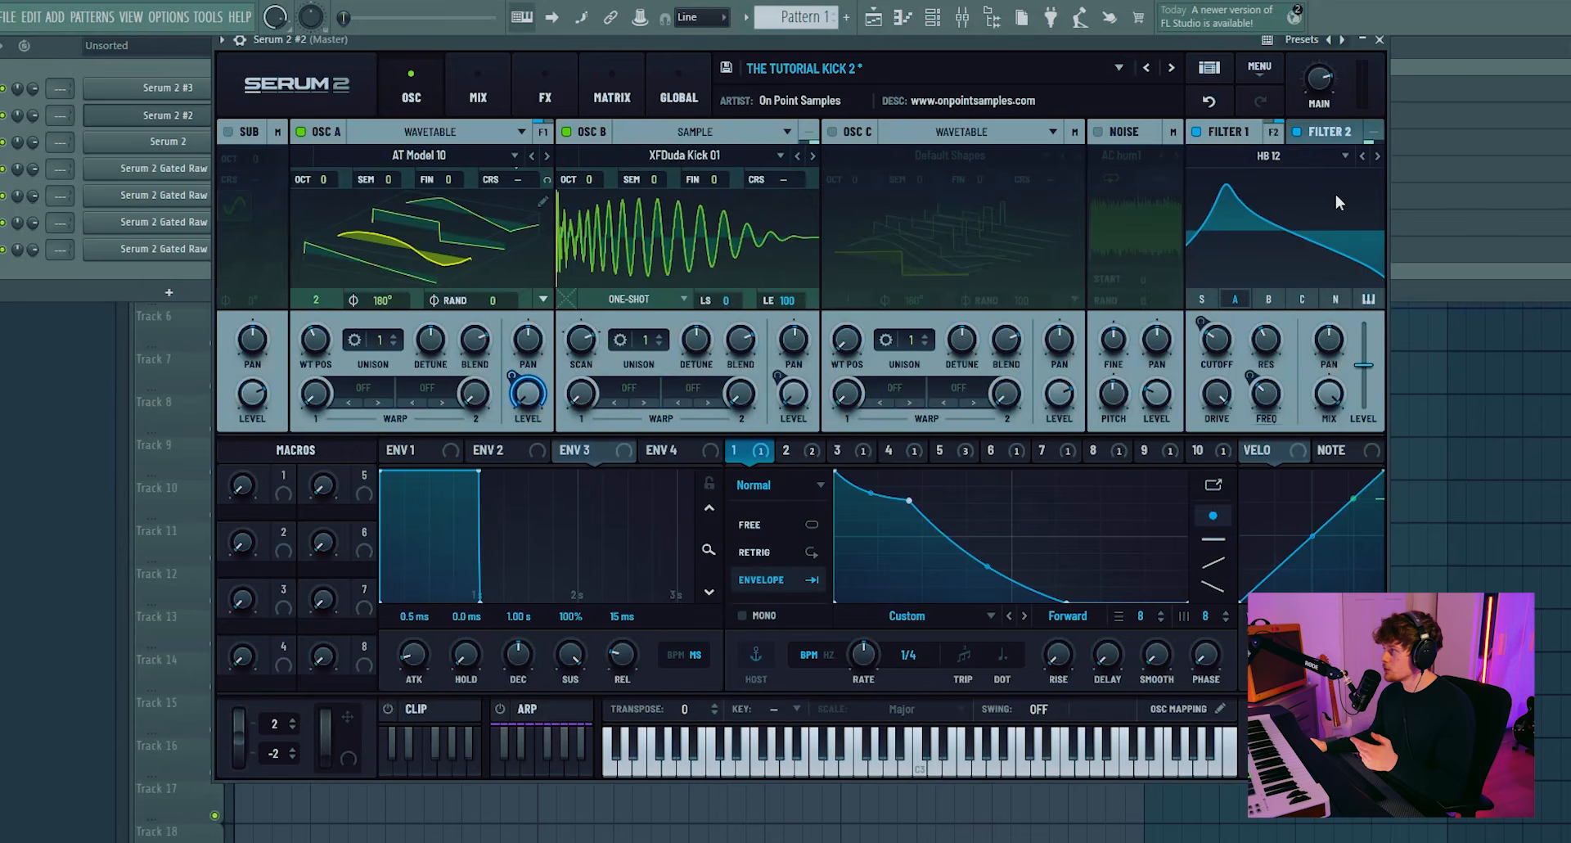
pyautogui.click(1373, 135)
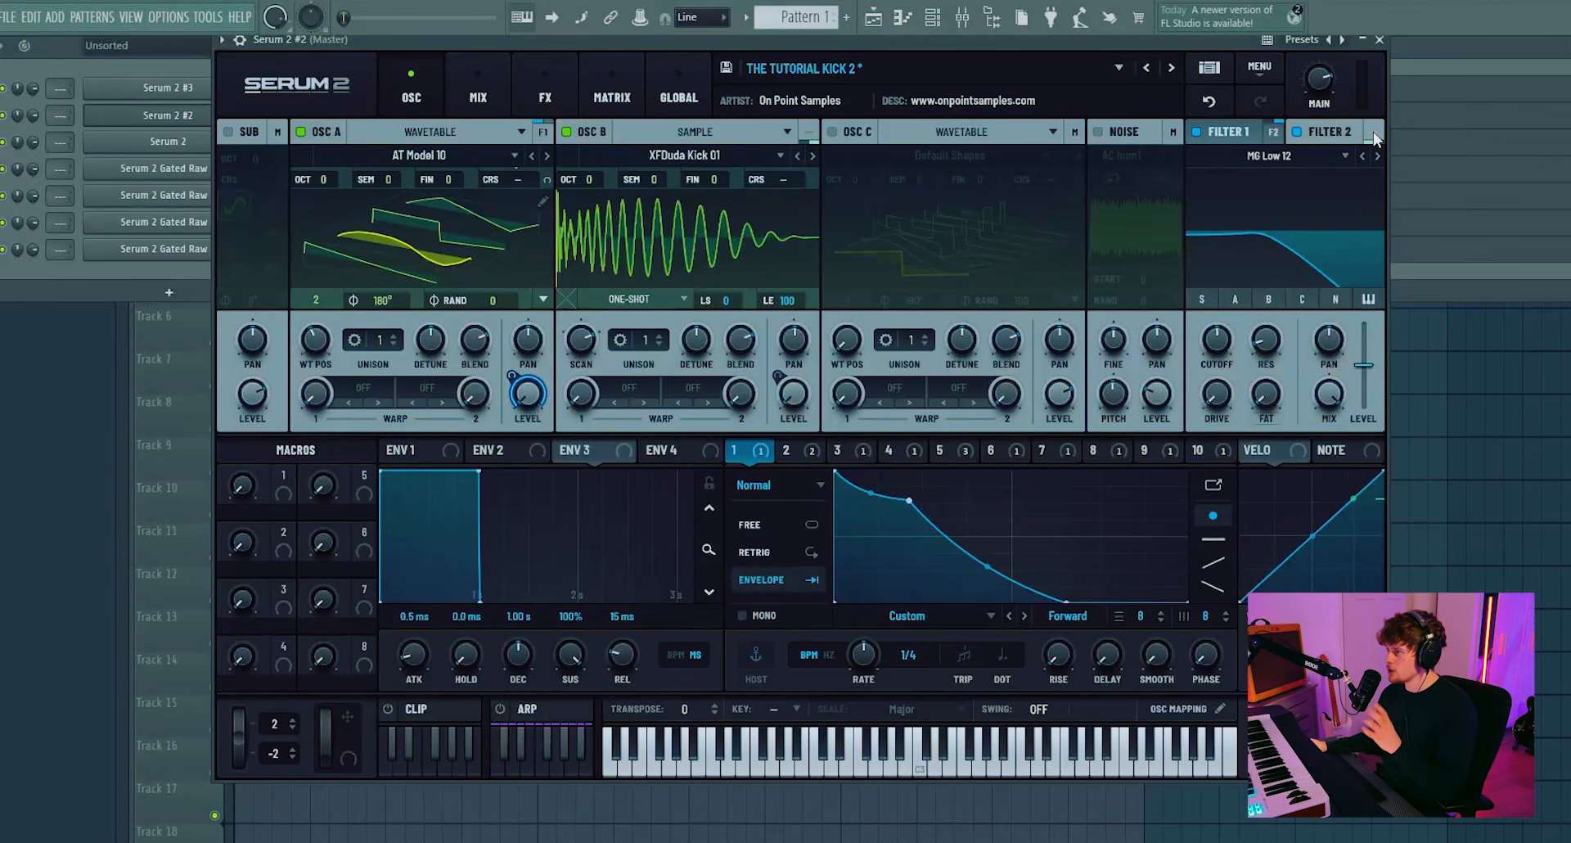
# - Lower Filter 2's cutoff, change its type to Allpasses and modulate its mix with LFO 1
pyautogui.moveTo(1303, 208); pyautogui.dragTo(1224, 226)
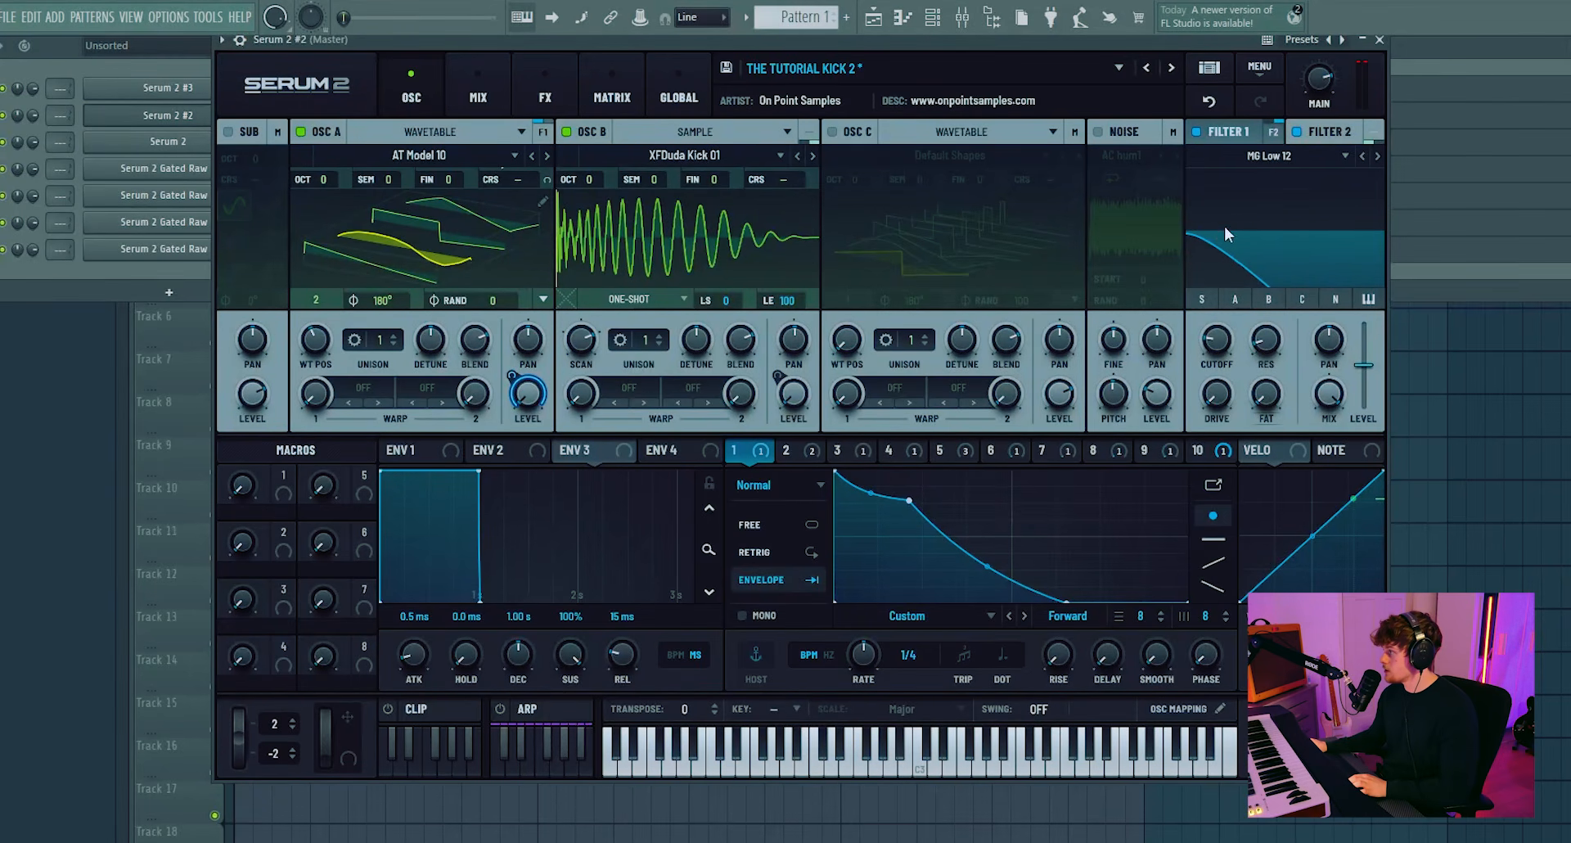
pyautogui.click(1285, 160)
pyautogui.moveTo(1284, 237)
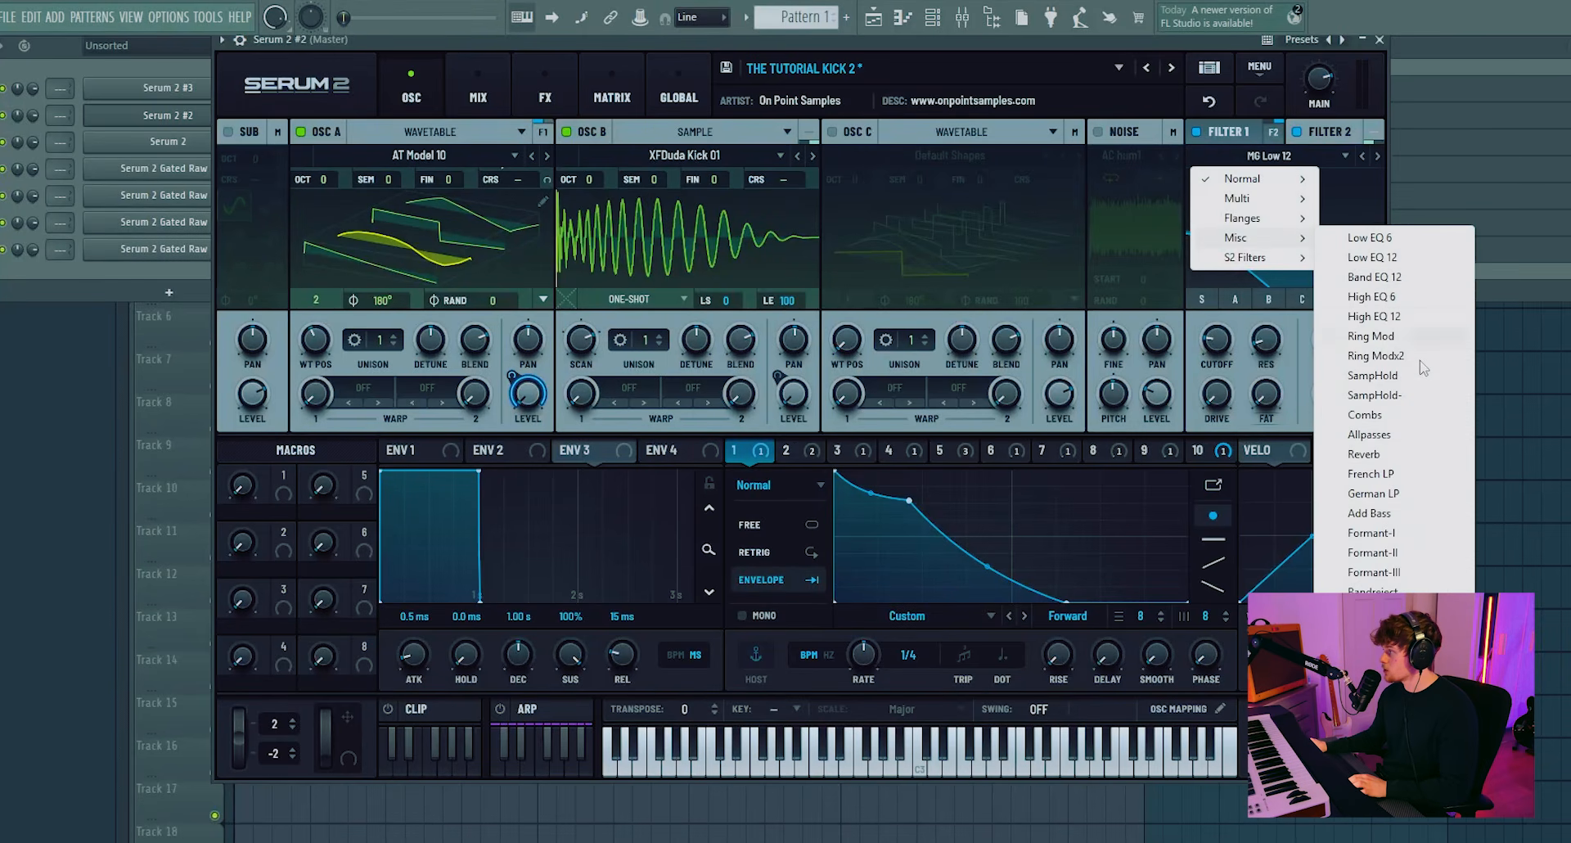
pyautogui.click(1383, 435)
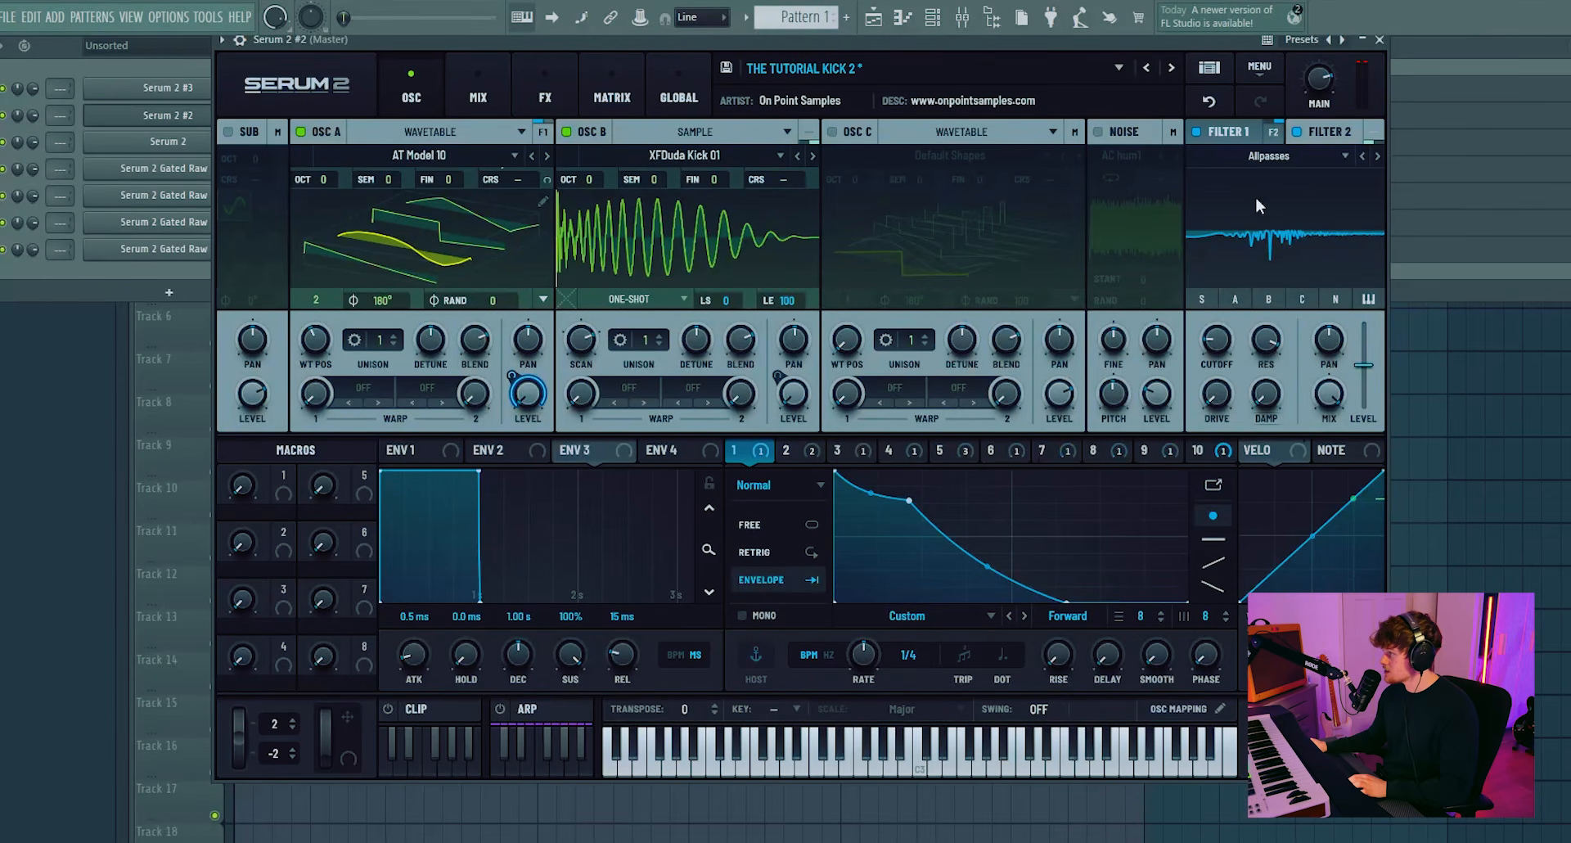
pyautogui.moveTo(749, 450); pyautogui.dragTo(1340, 399)
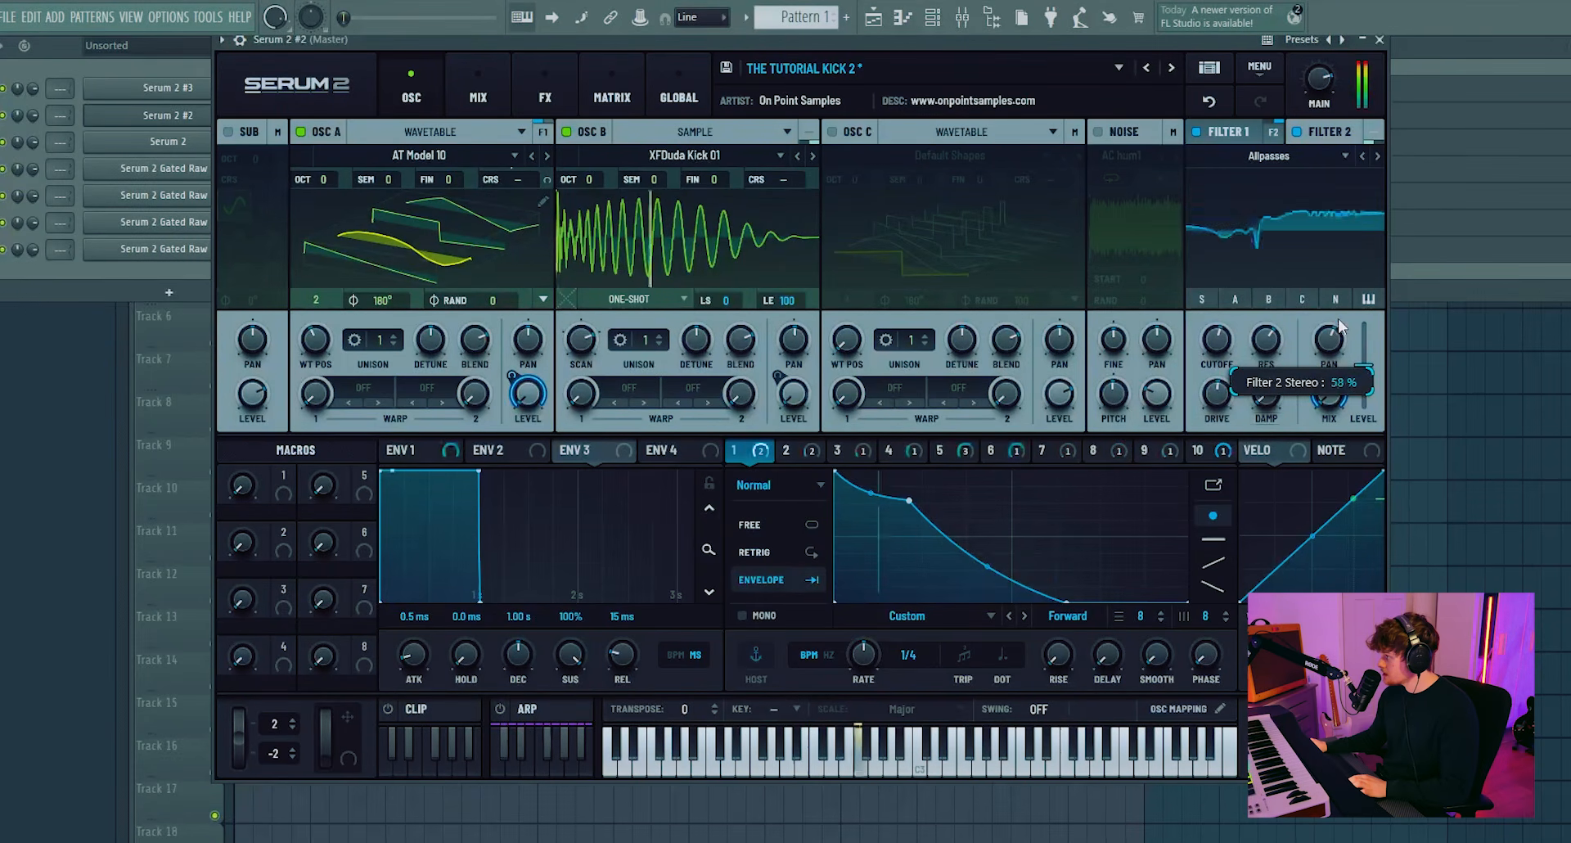
# - Change Filter 2 to the Reverb type, with its stereo at 51% and cutoff at about 26 Hz, and switch it on
pyautogui.click(1377, 156)
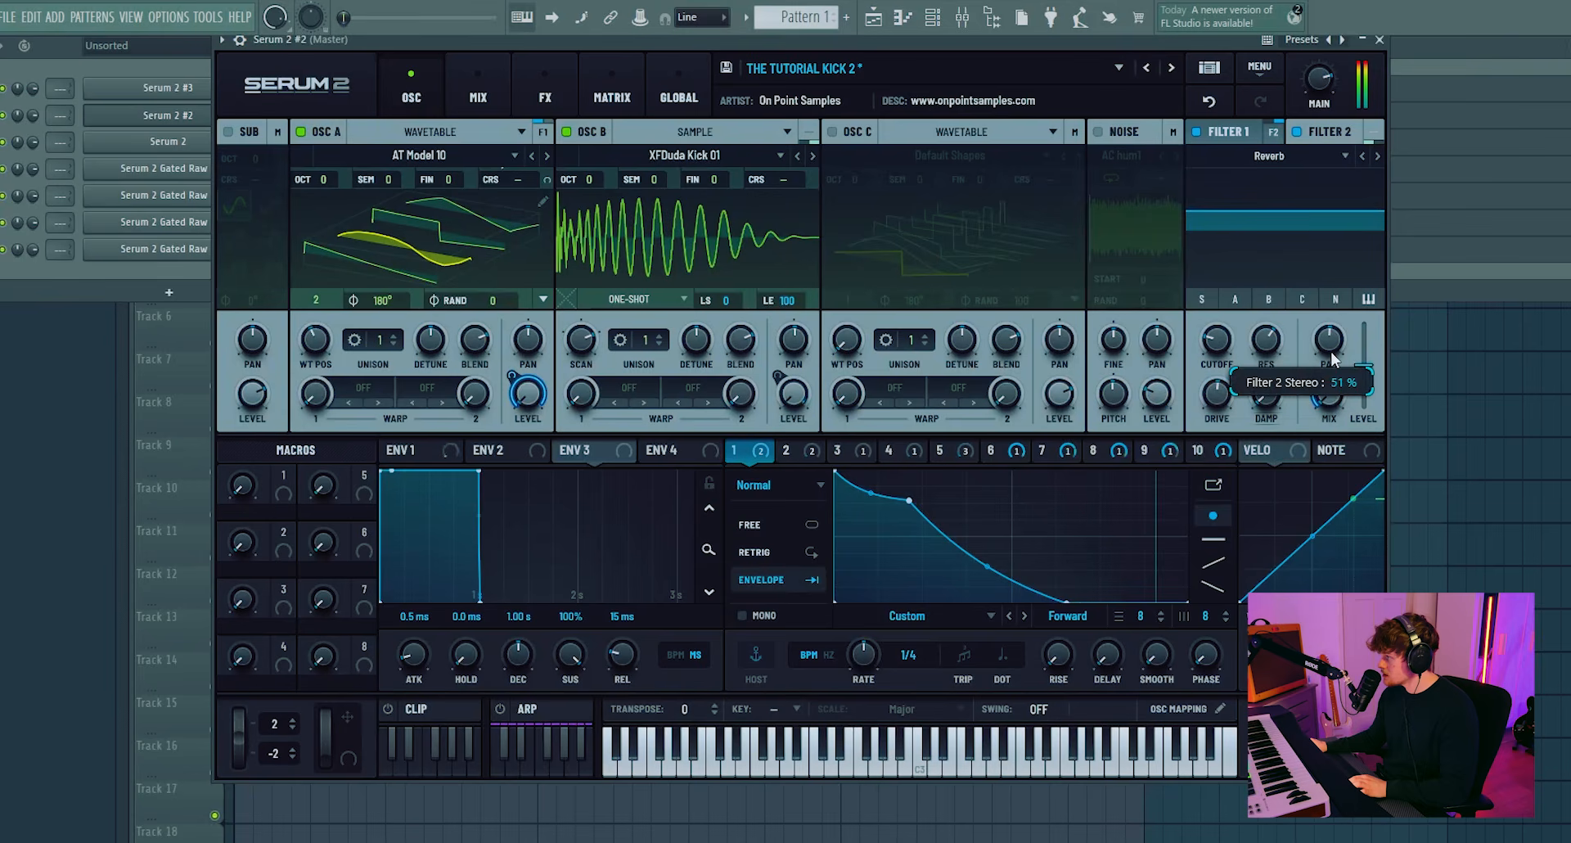
pyautogui.moveTo(1220, 339); pyautogui.dragTo(1224, 360)
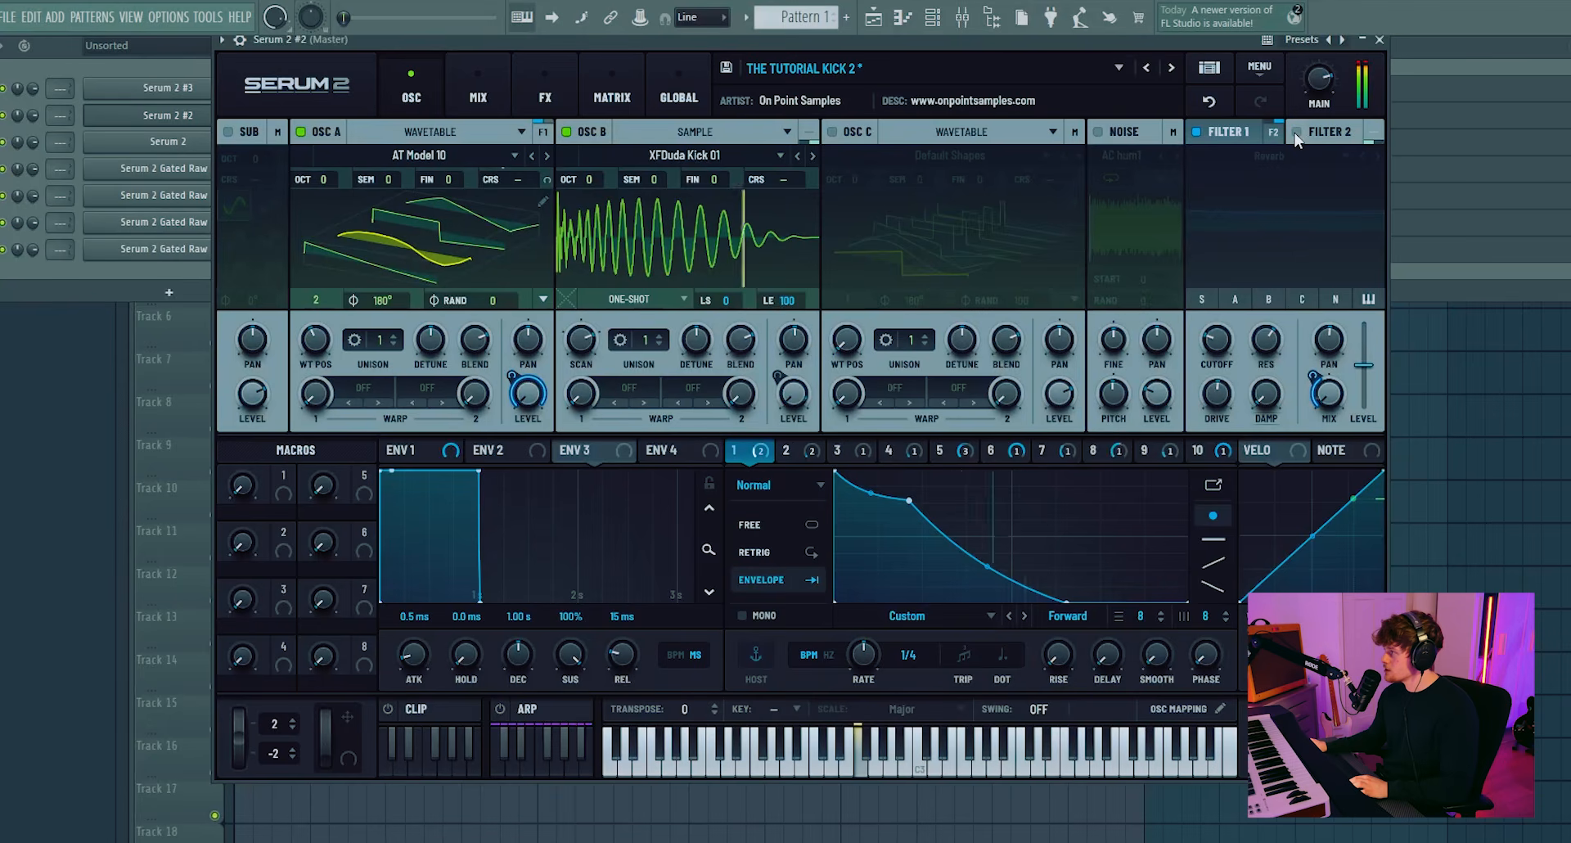
pyautogui.click(1295, 133)
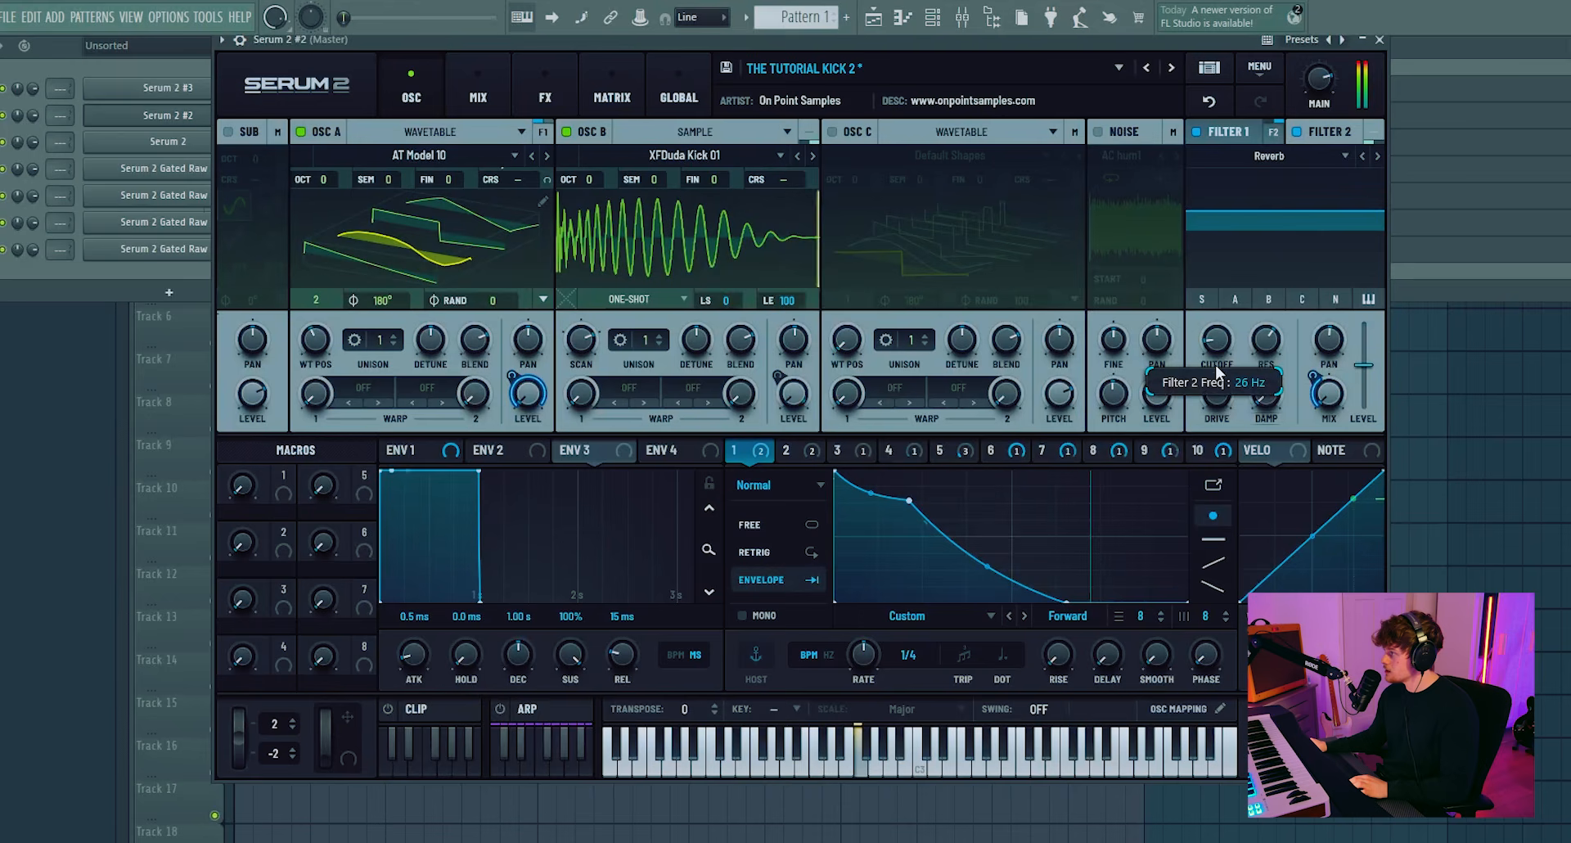